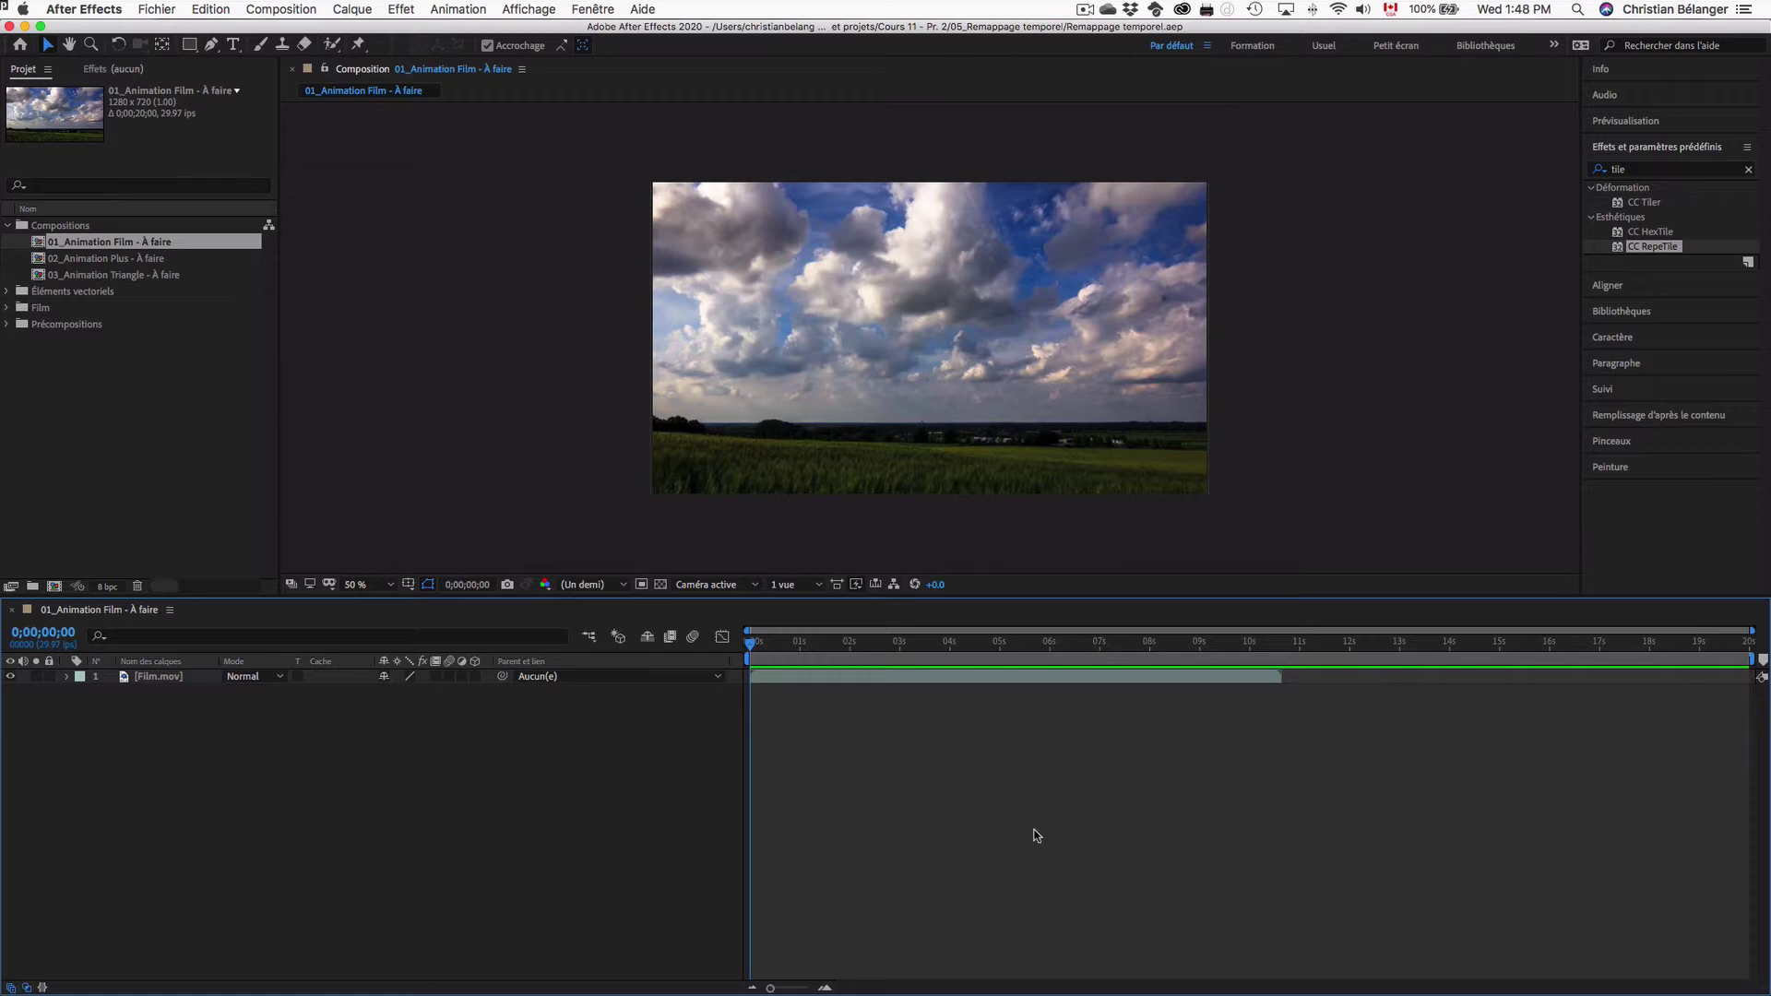
# - Play the 01_Animation Film - À faire composition and inspect where the Film.mov layer ends on the timeline
pyautogui.press('space')
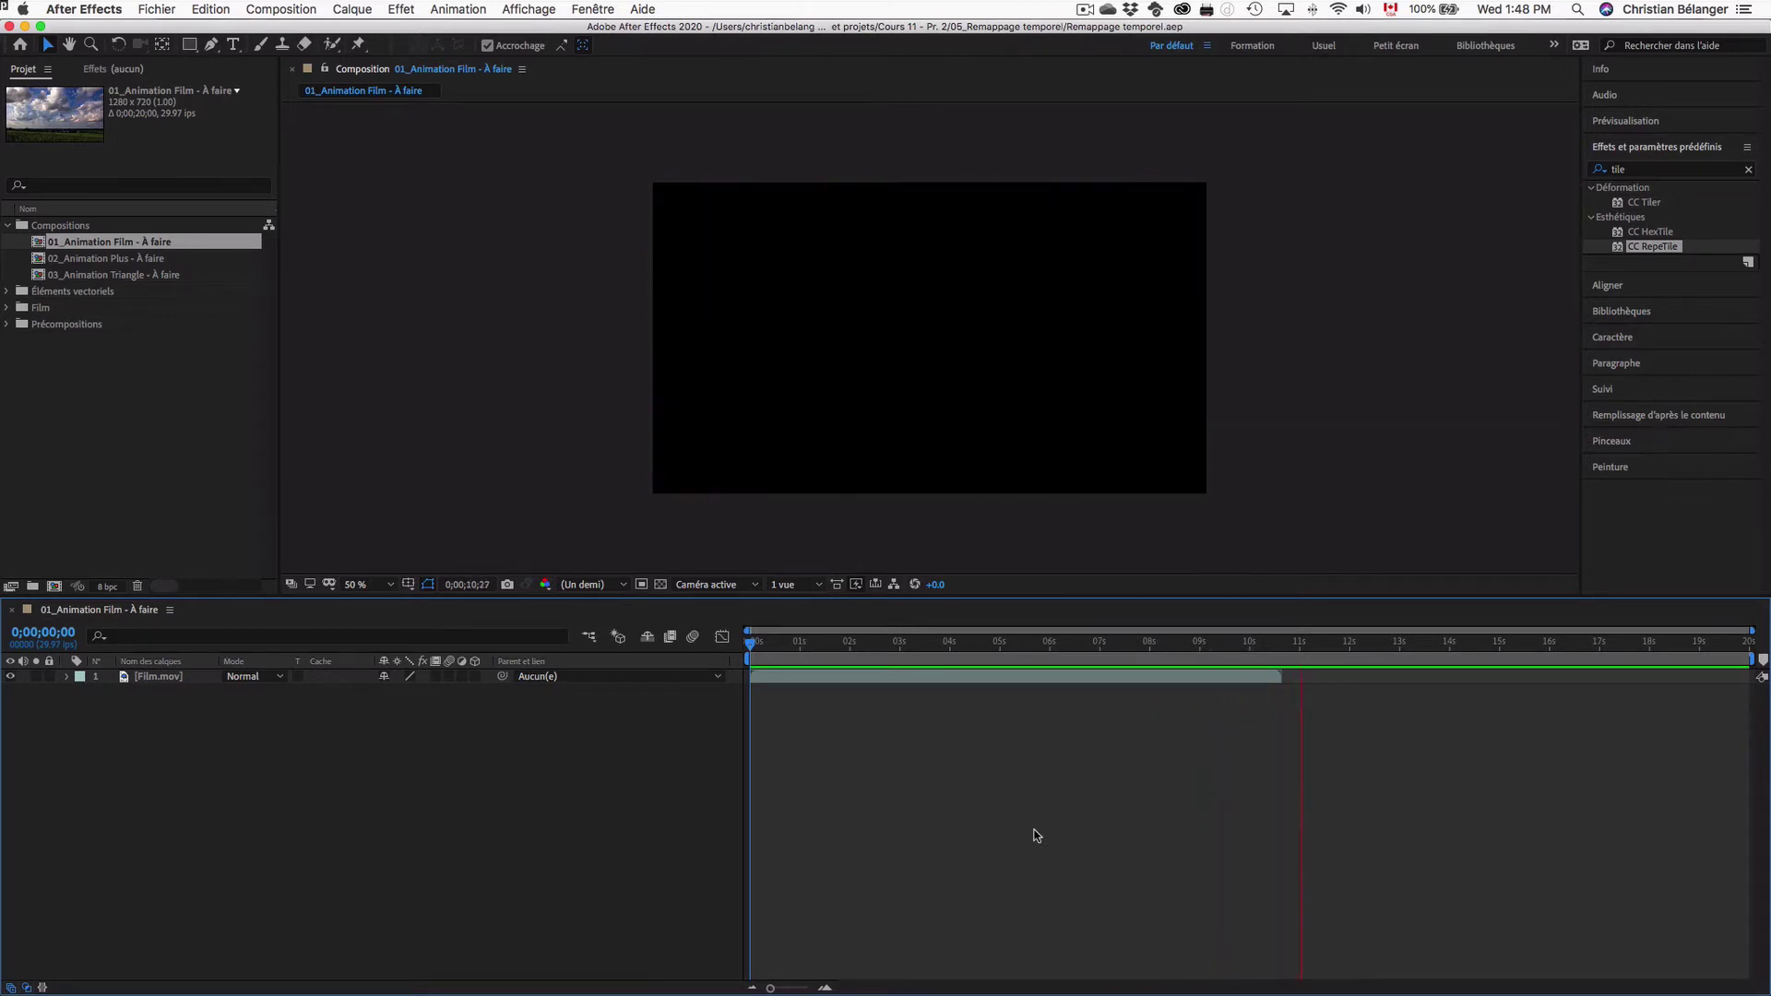
pyautogui.press('space')
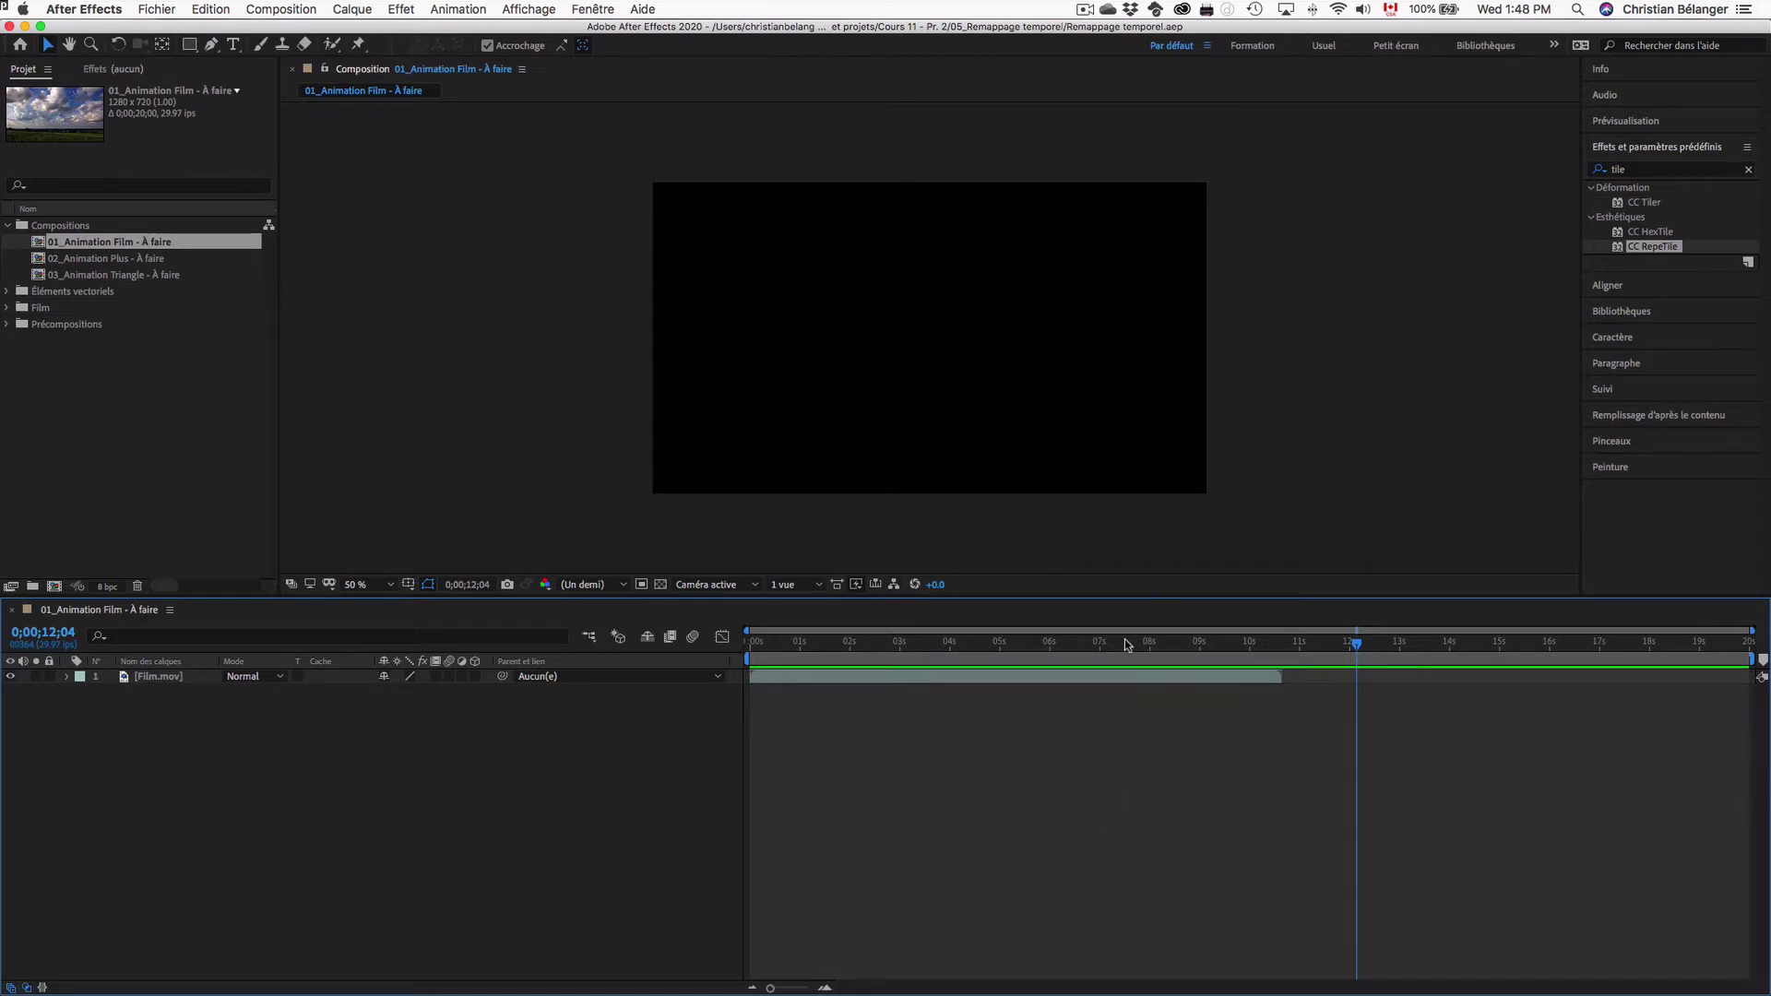
pyautogui.moveTo(1107, 646); pyautogui.dragTo(1203, 647)
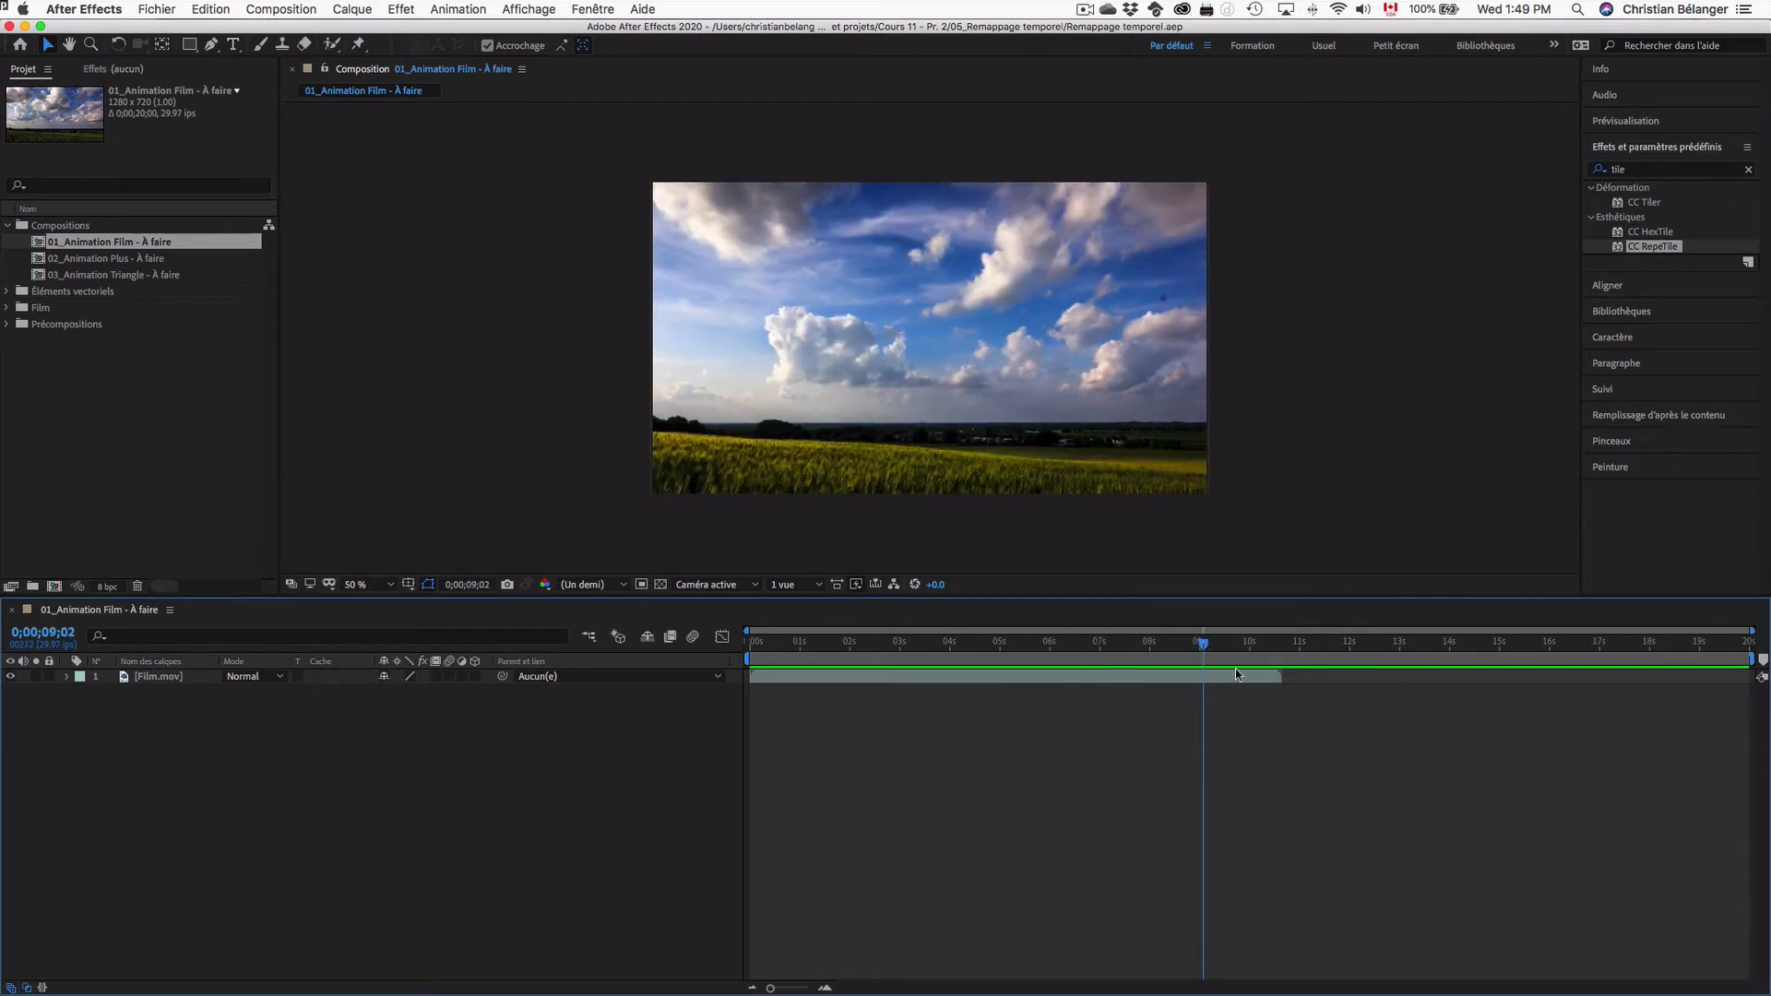
pyautogui.click(1282, 678)
pyautogui.click(1282, 678)
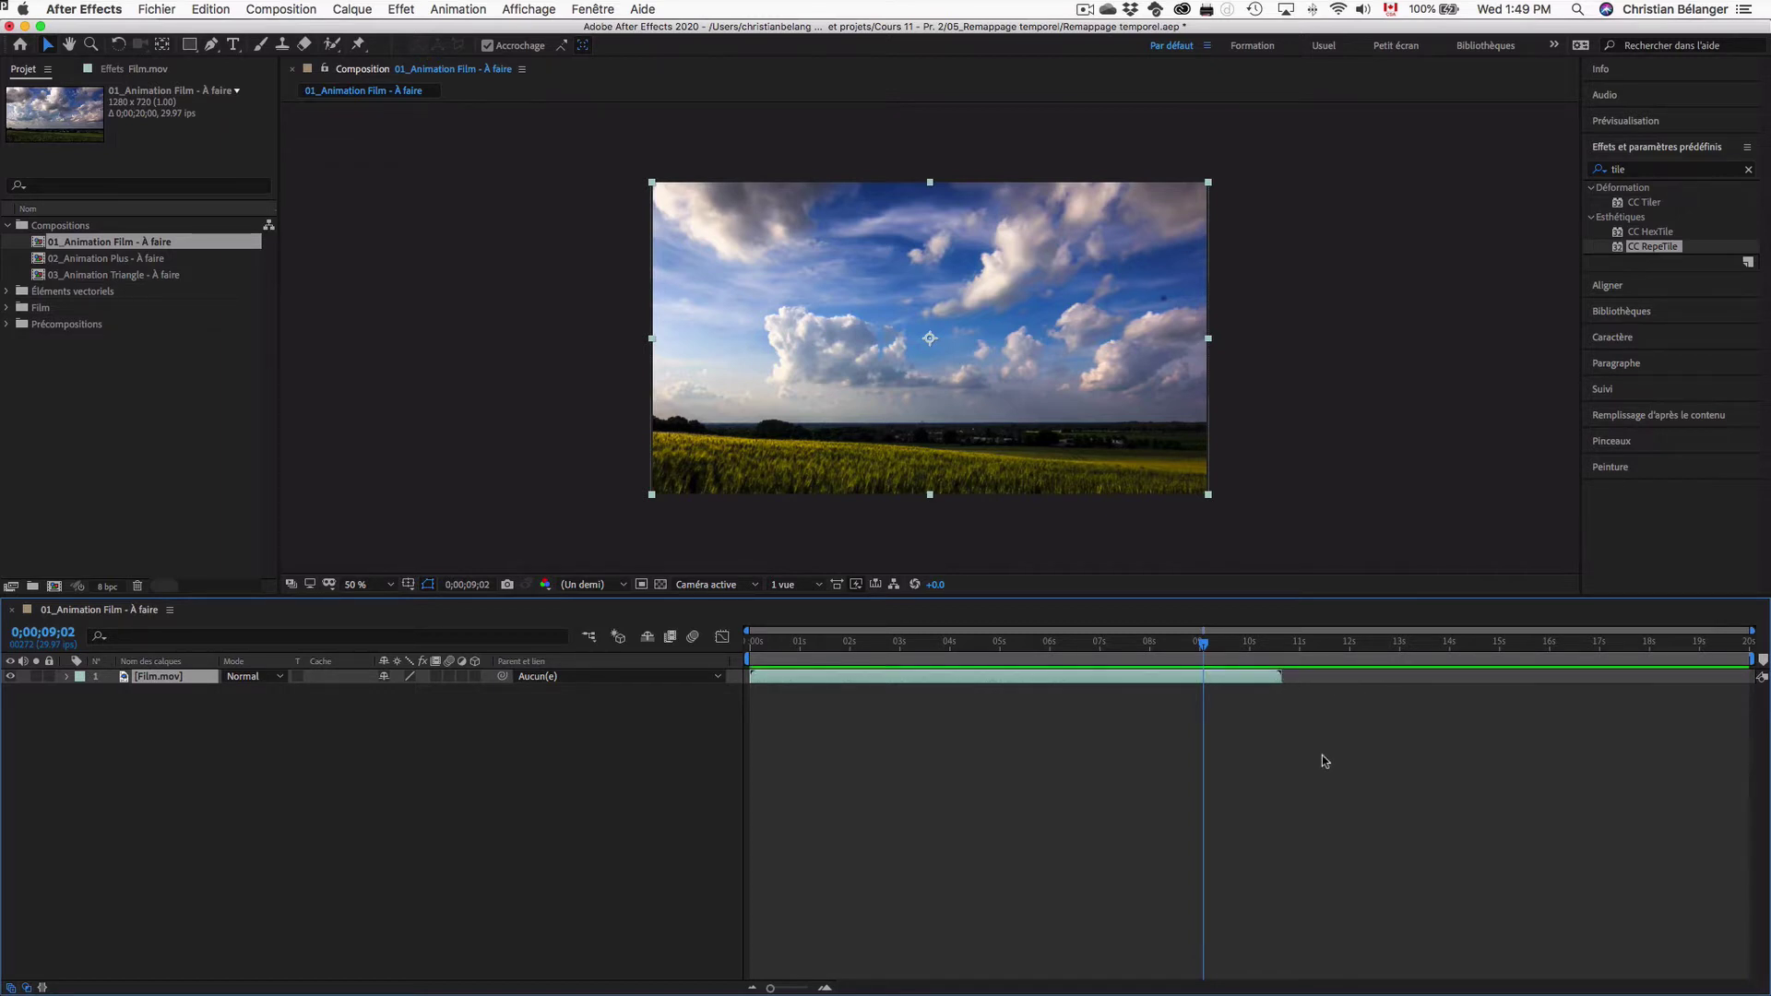
pyautogui.click(1102, 754)
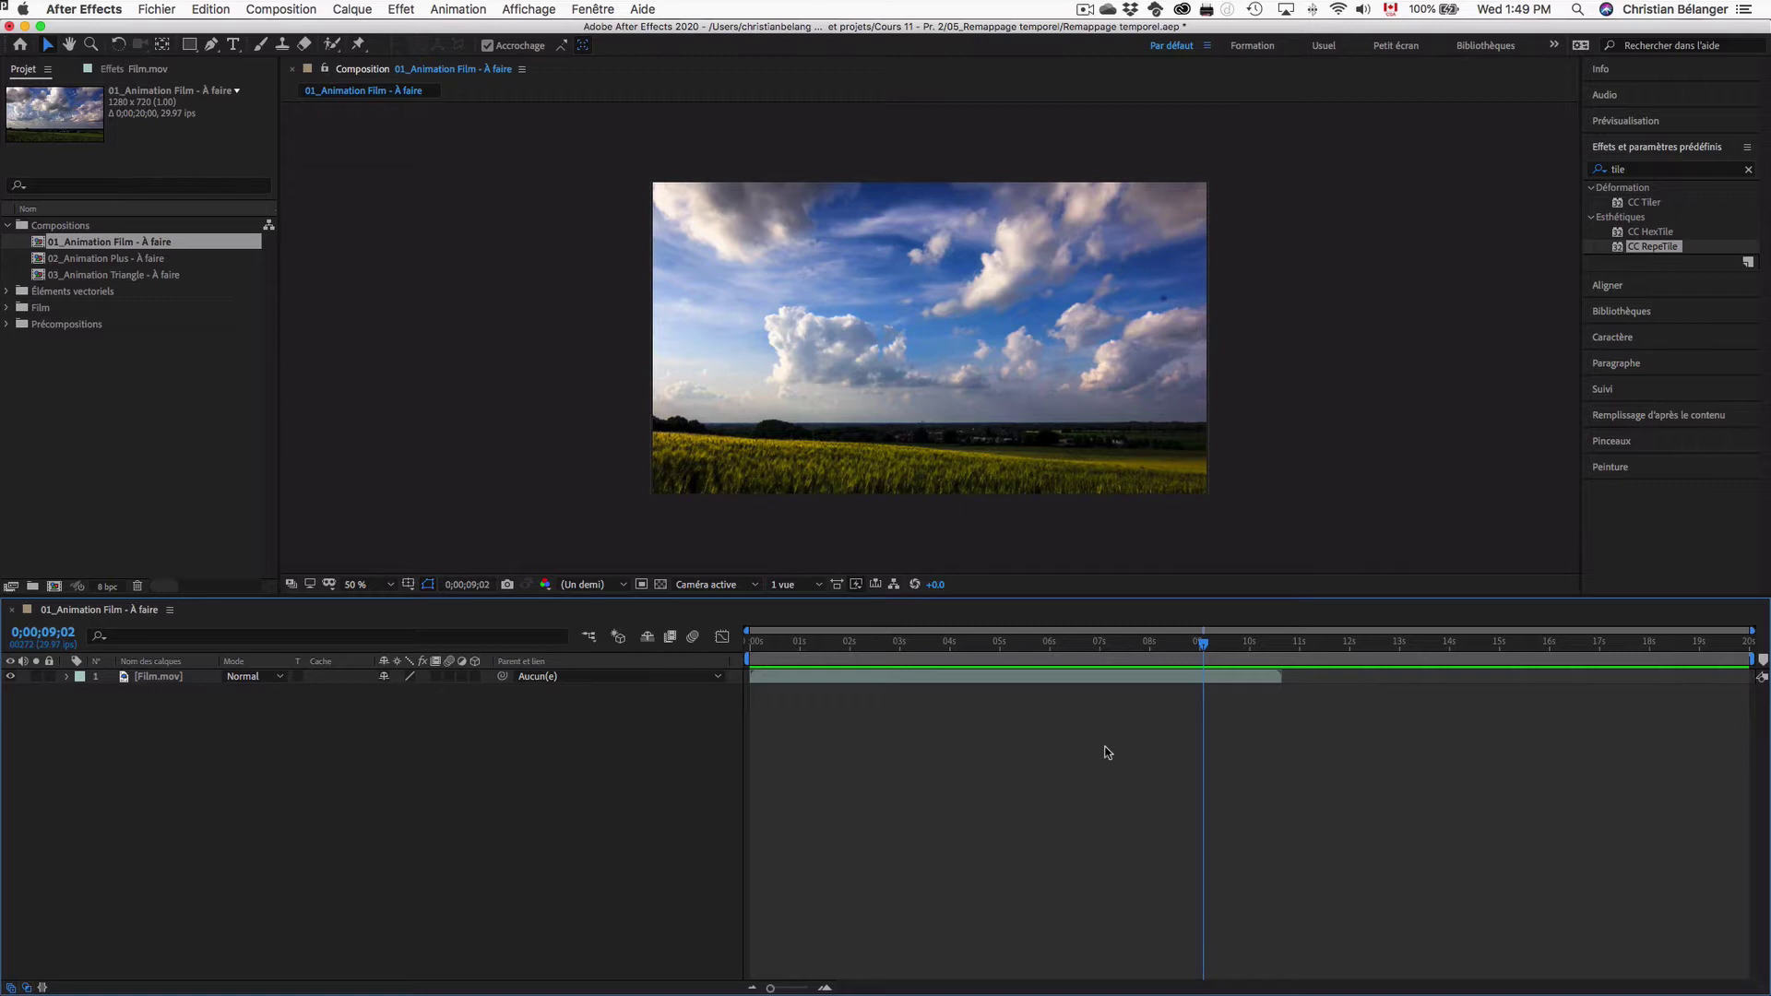
# - Enable time remapping (Activer le remappage temporel) on the Film.mov layer and check its playback up to about 10 seconds
pyautogui.click(158, 678)
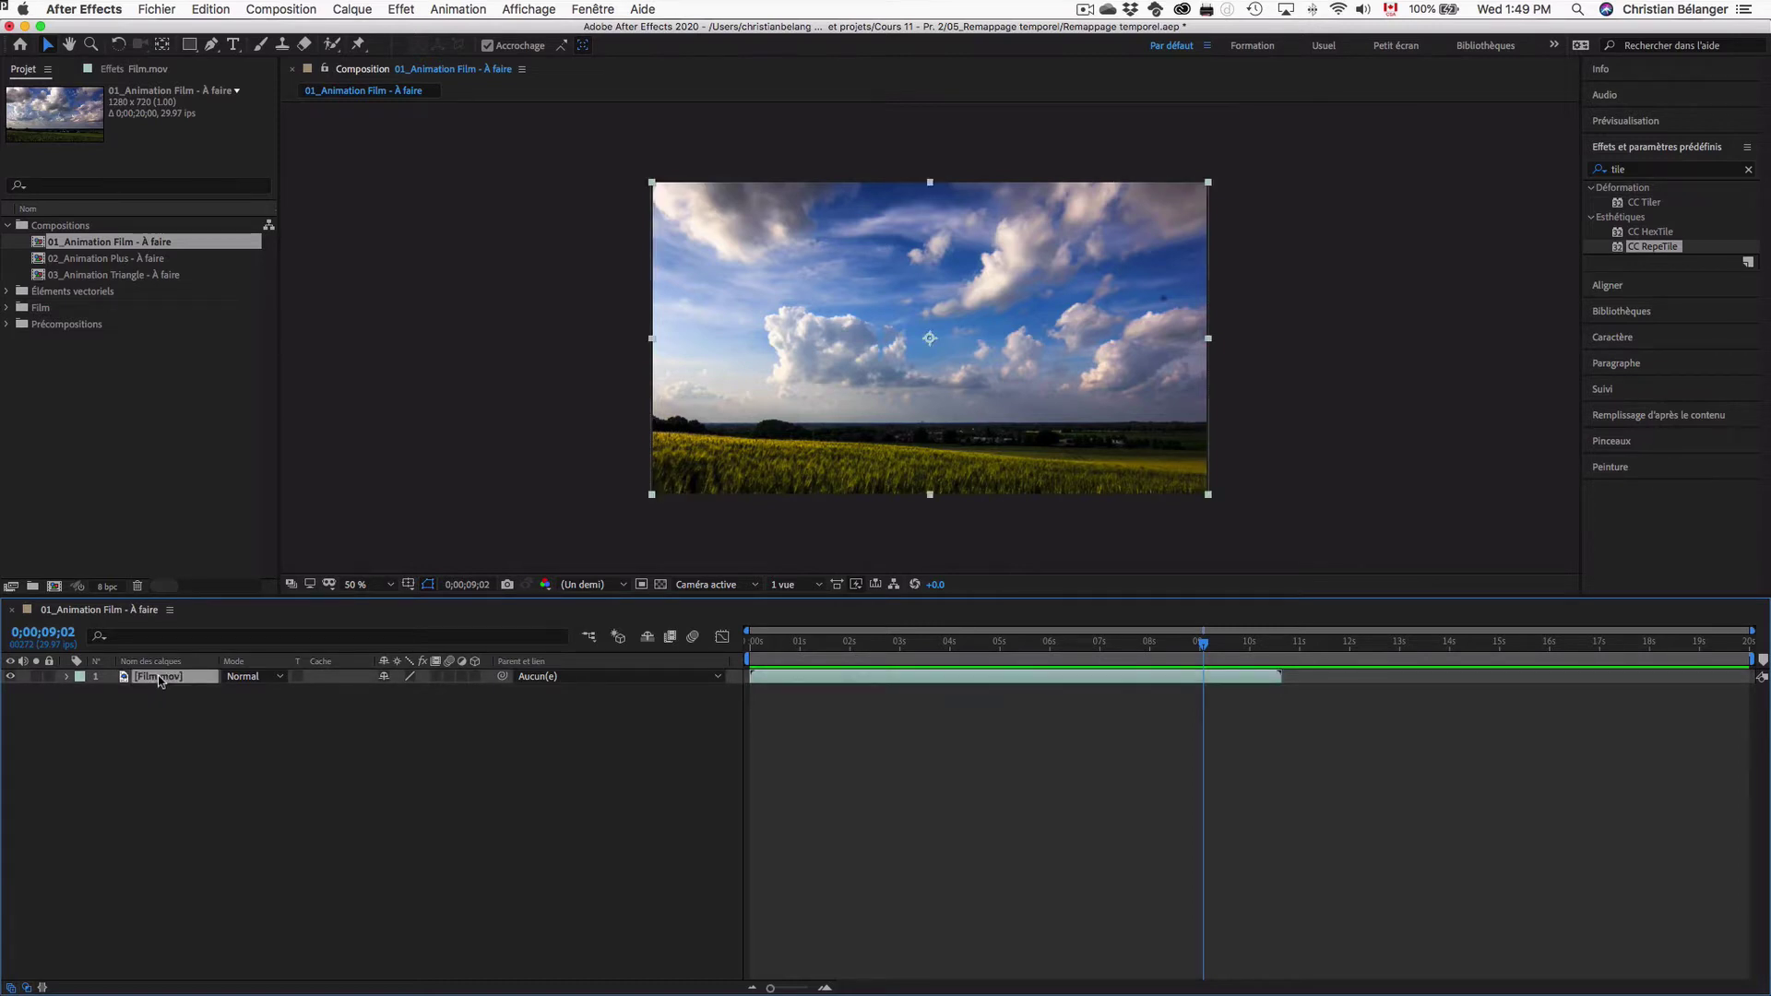
pyautogui.press('super+alt+t')
pyautogui.press('super+z')
pyautogui.rightClick(159, 681)
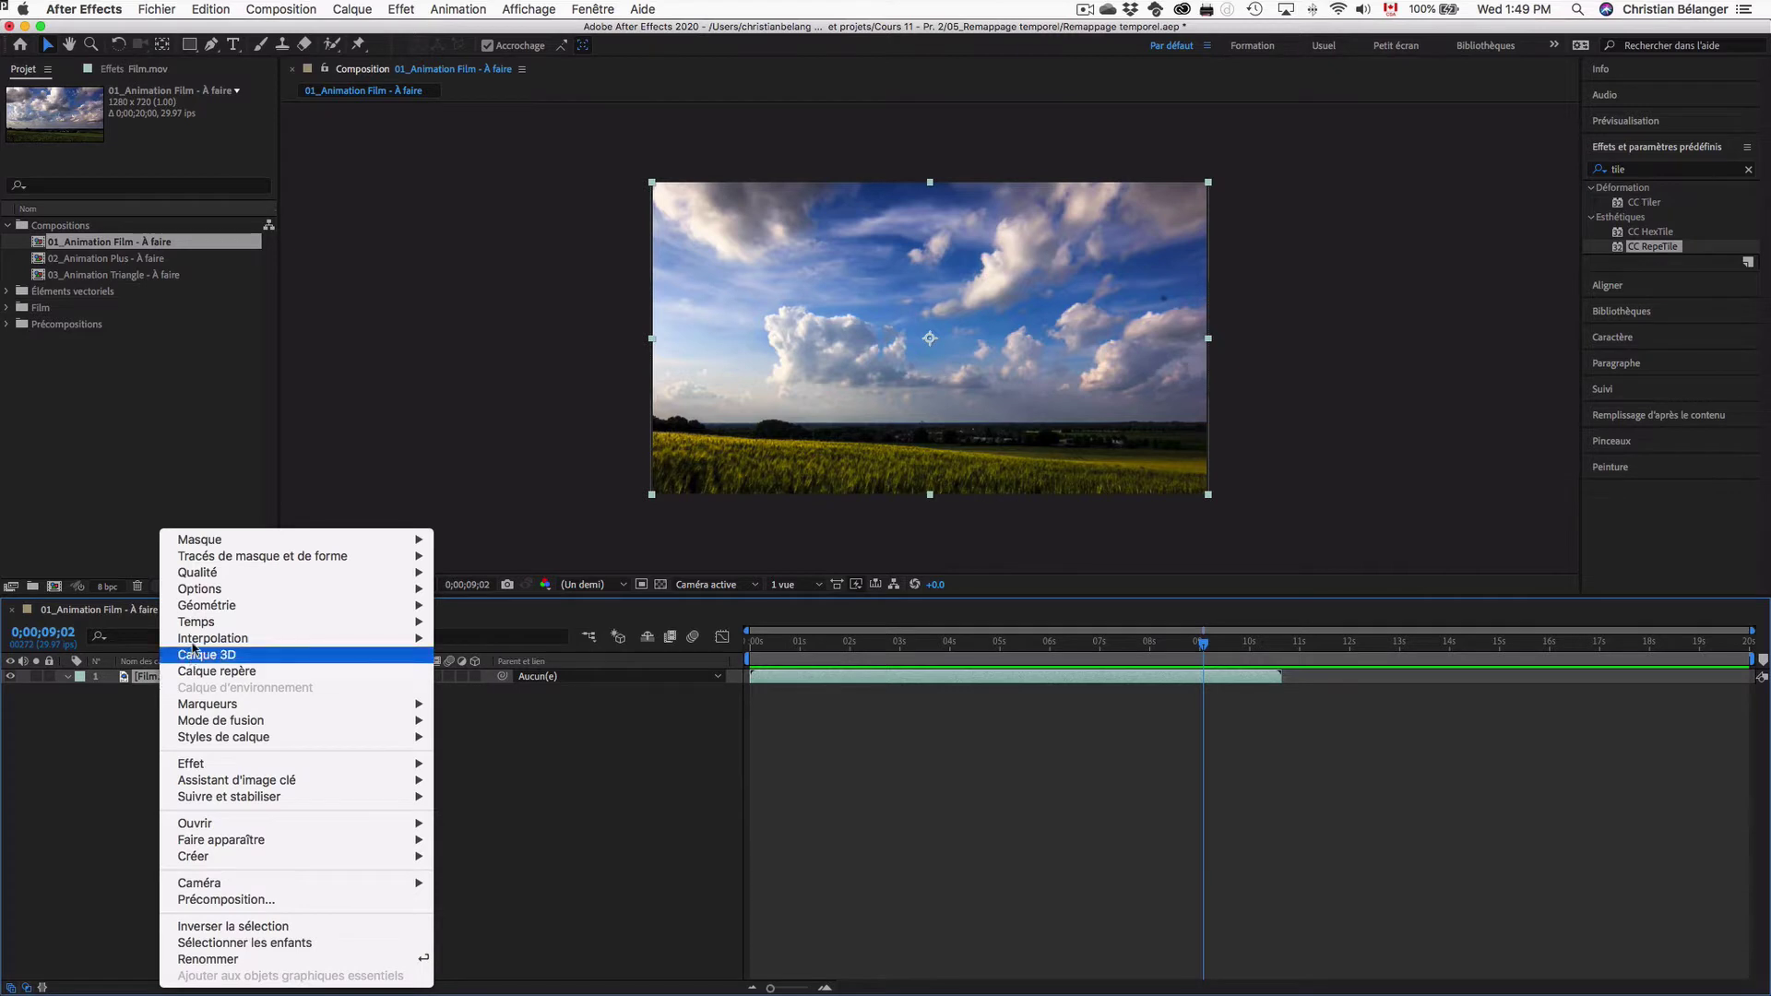
pyautogui.moveTo(198, 624)
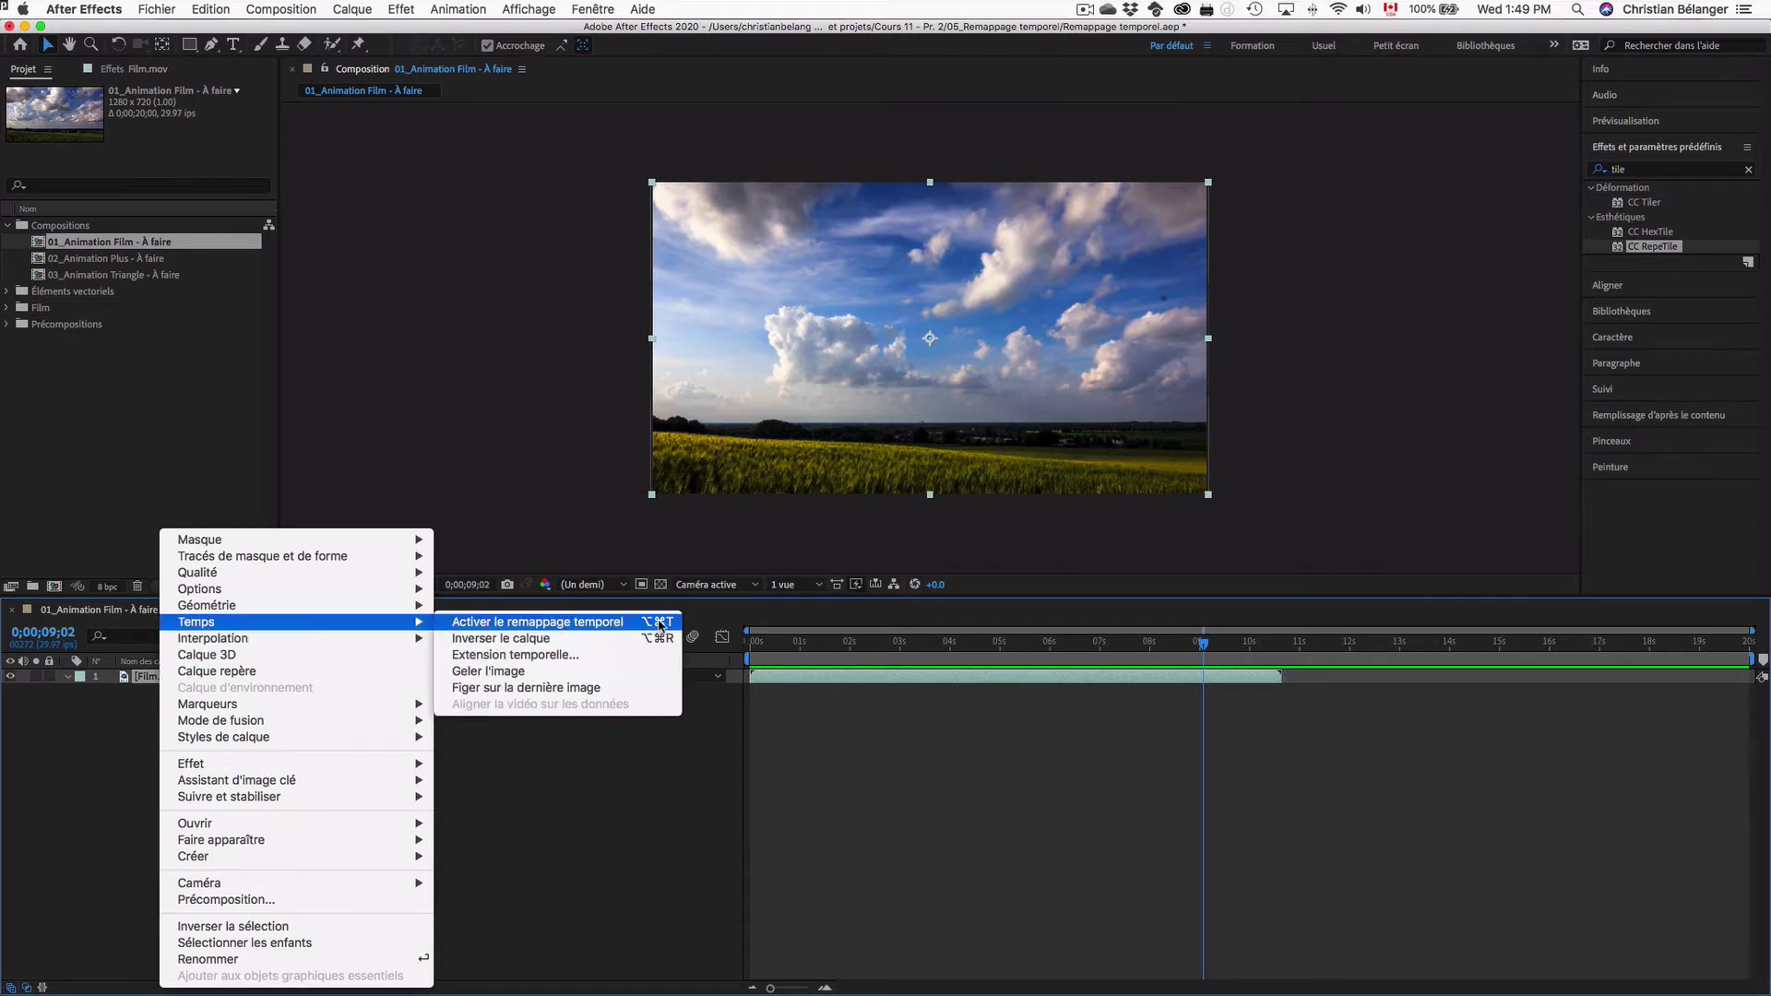
pyautogui.click(661, 626)
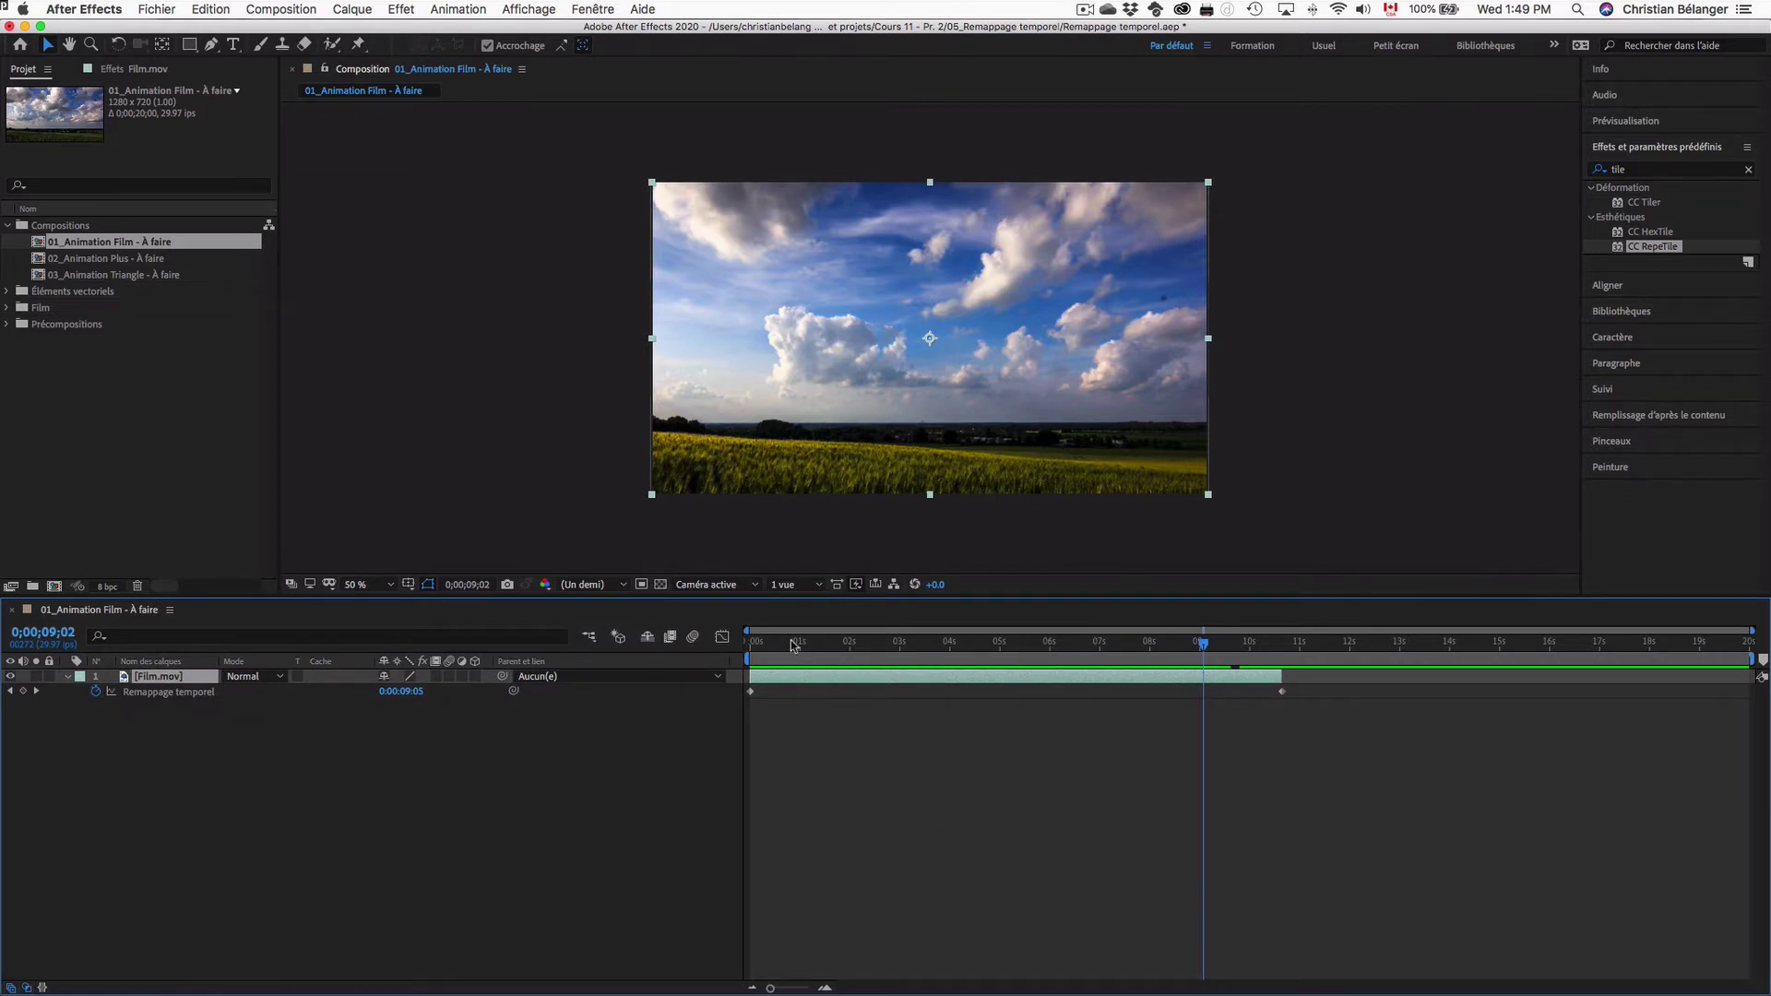
pyautogui.press('Home')
pyautogui.press('space')
pyautogui.moveTo(830, 646); pyautogui.dragTo(1249, 645)
pyautogui.click(966, 774)
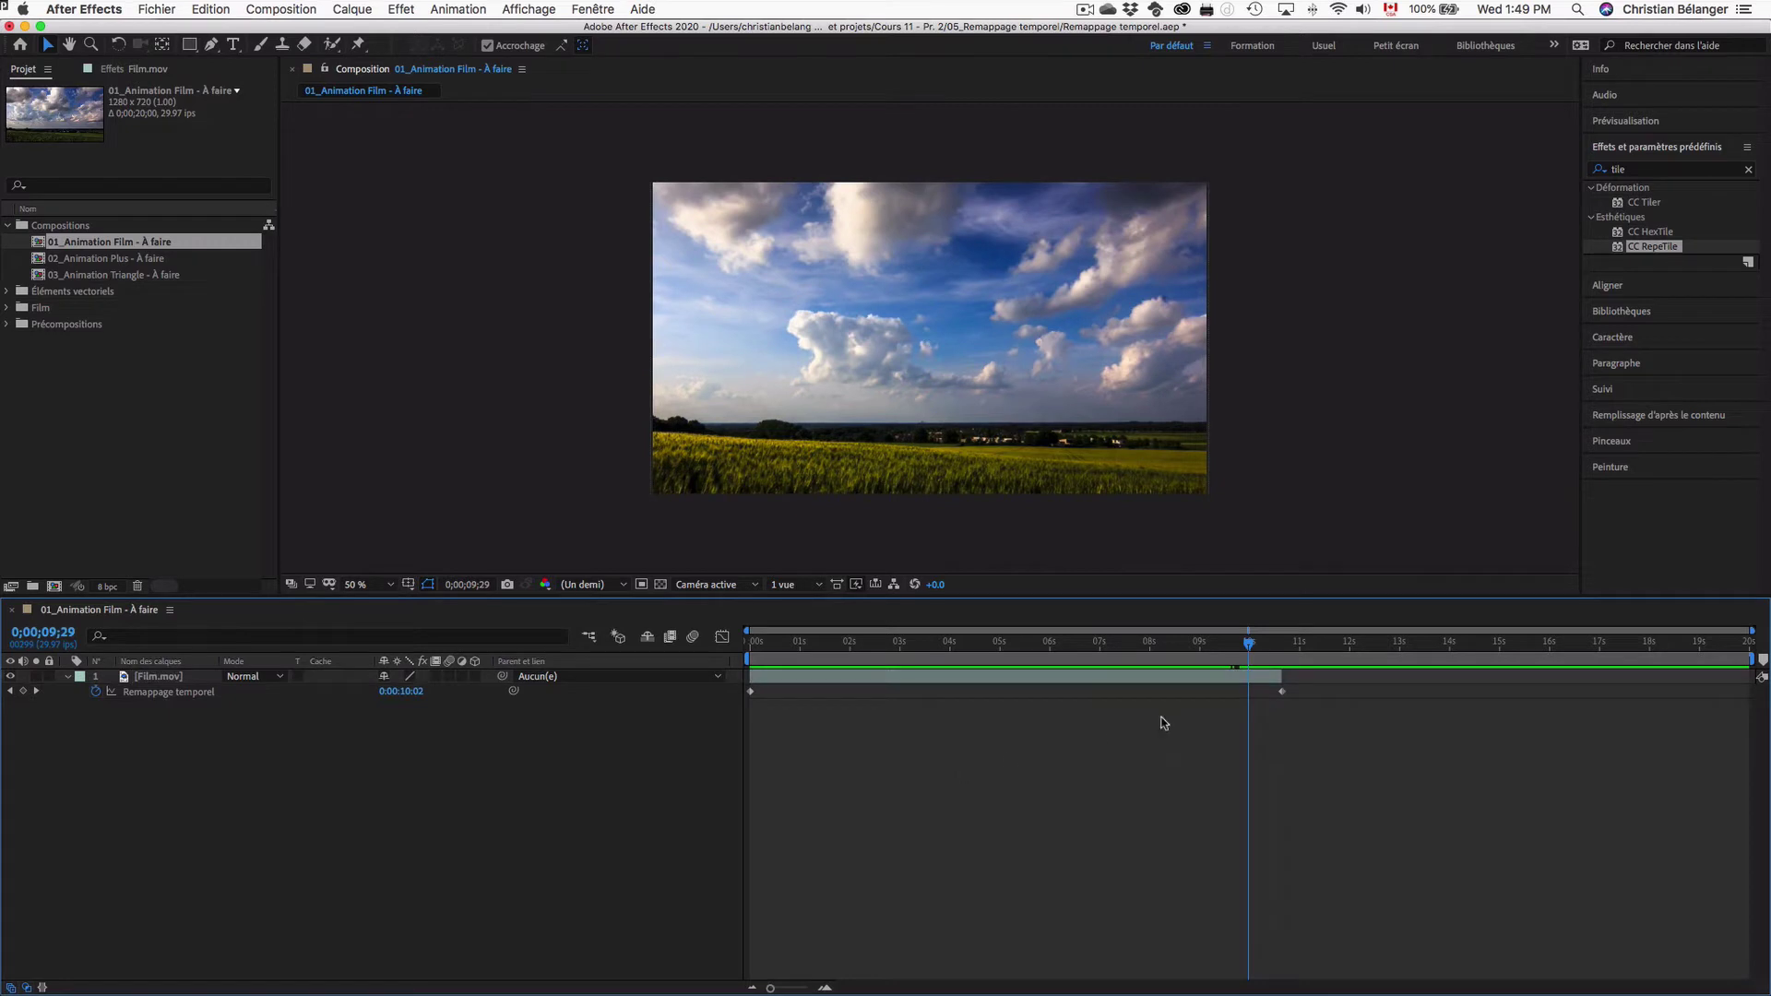
# - Extend the Film.mov layer's end to about 20 seconds and play past the last time-remap keyframe
pyautogui.moveTo(1282, 678); pyautogui.dragTo(1751, 680)
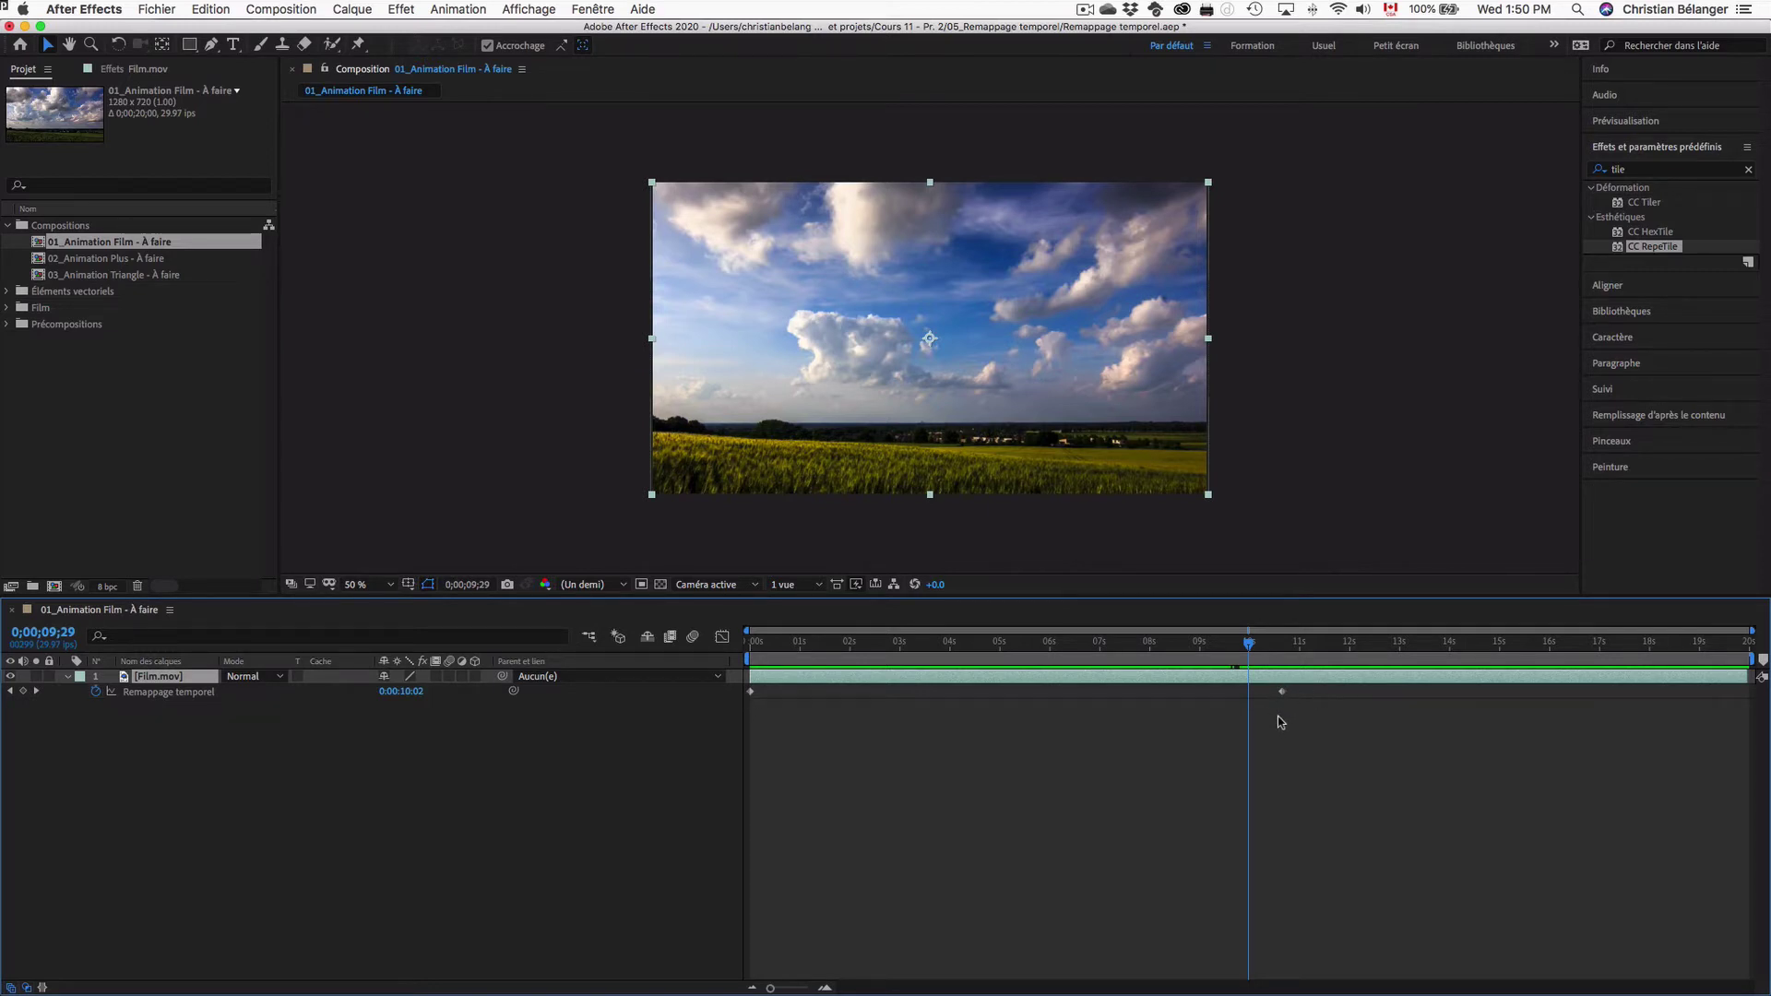
pyautogui.moveTo(1250, 649); pyautogui.dragTo(1173, 645)
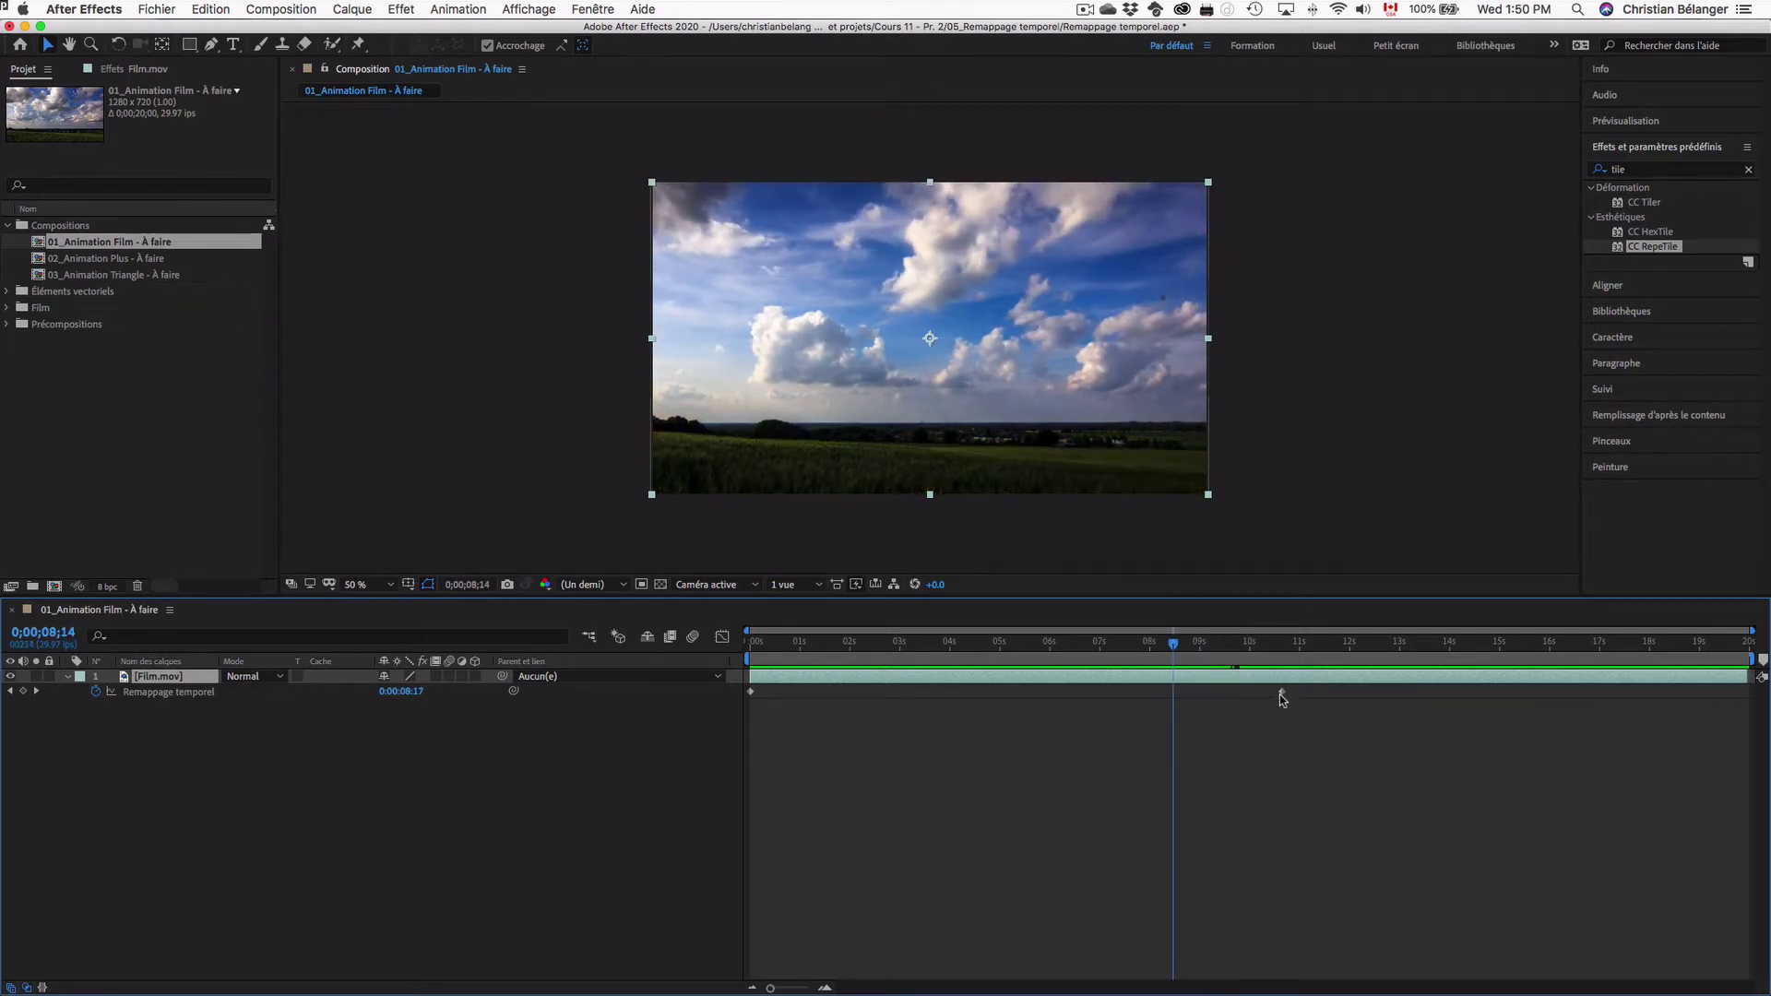
pyautogui.moveTo(1284, 698)
pyautogui.press('space')
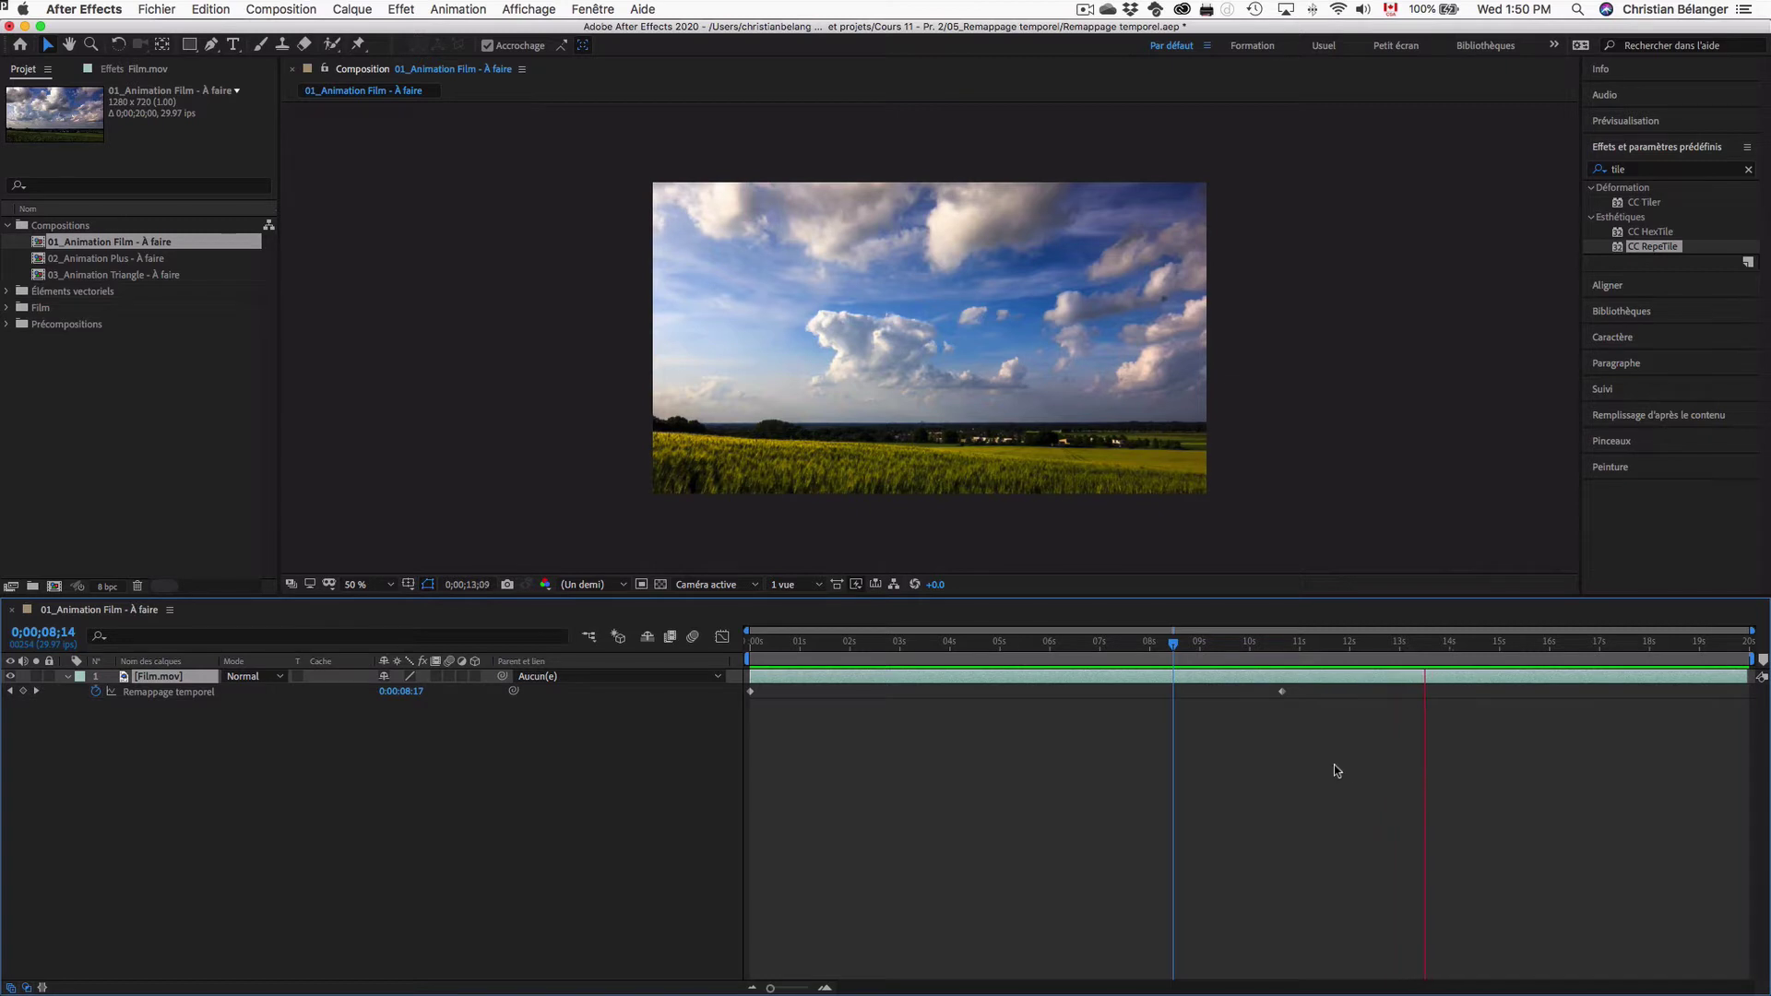
pyautogui.press('space')
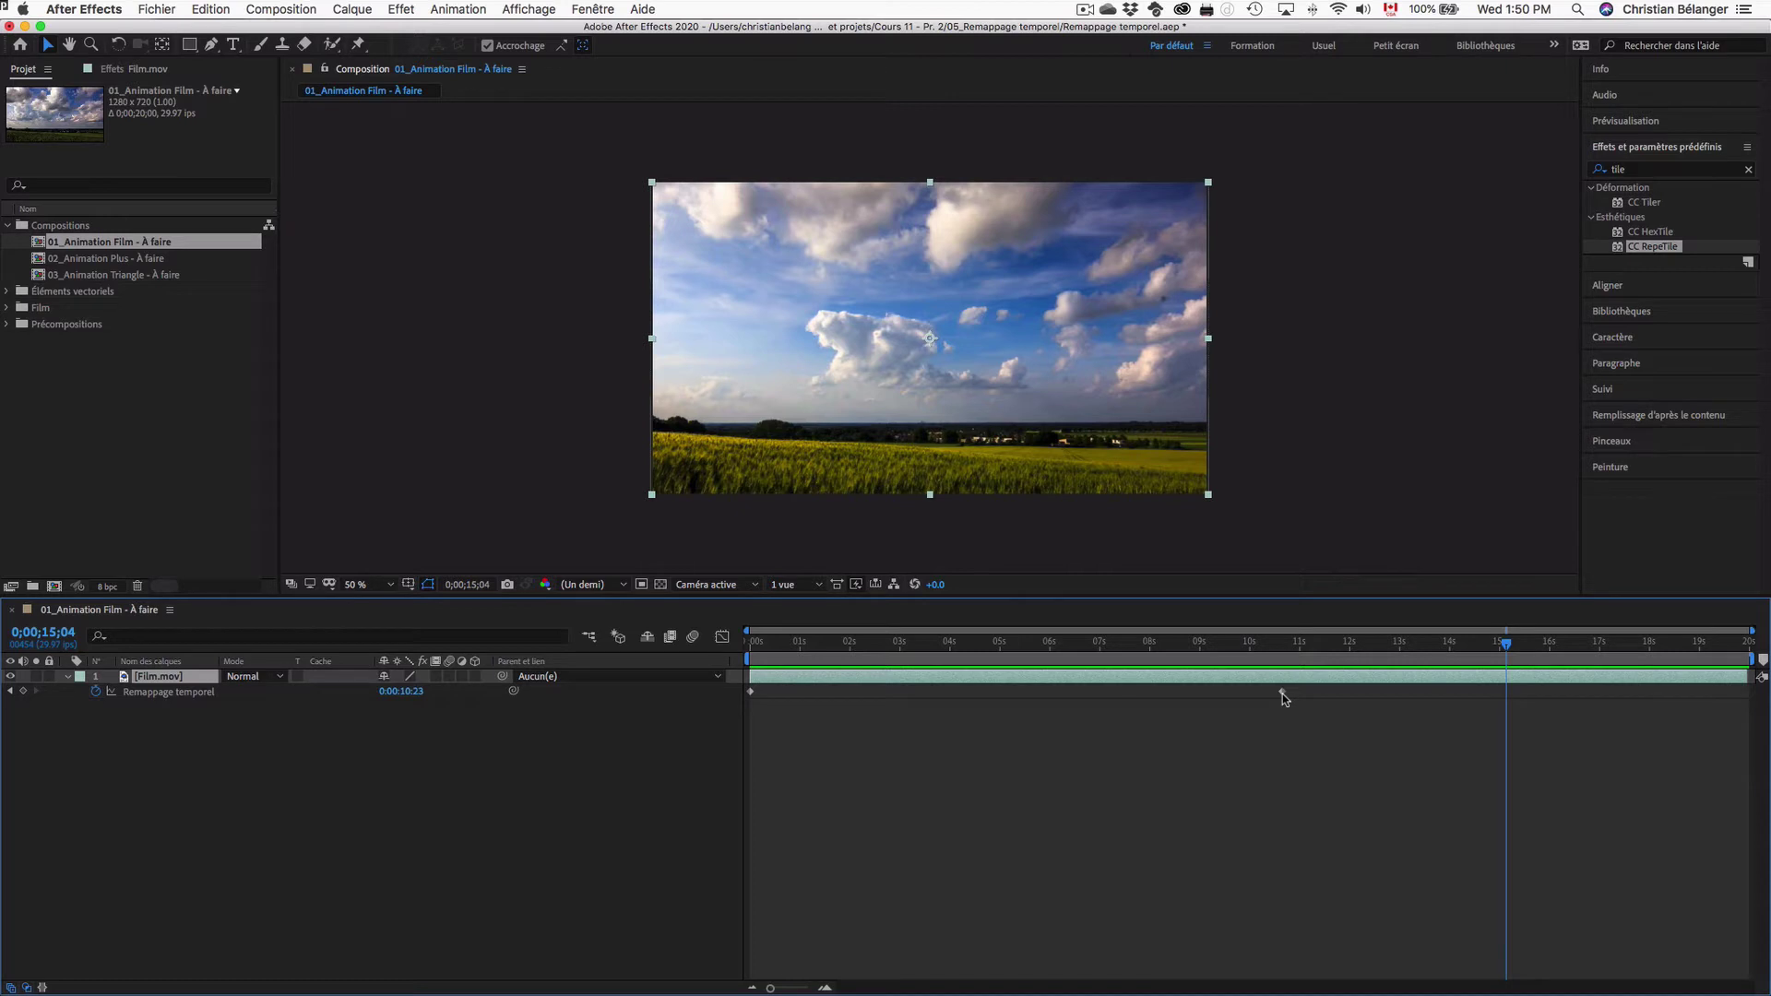
# - Move the last time-remap keyframe to the layer's end at about 20 seconds and preview the slowed clip from the start
pyautogui.moveTo(1283, 692); pyautogui.dragTo(1747, 695)
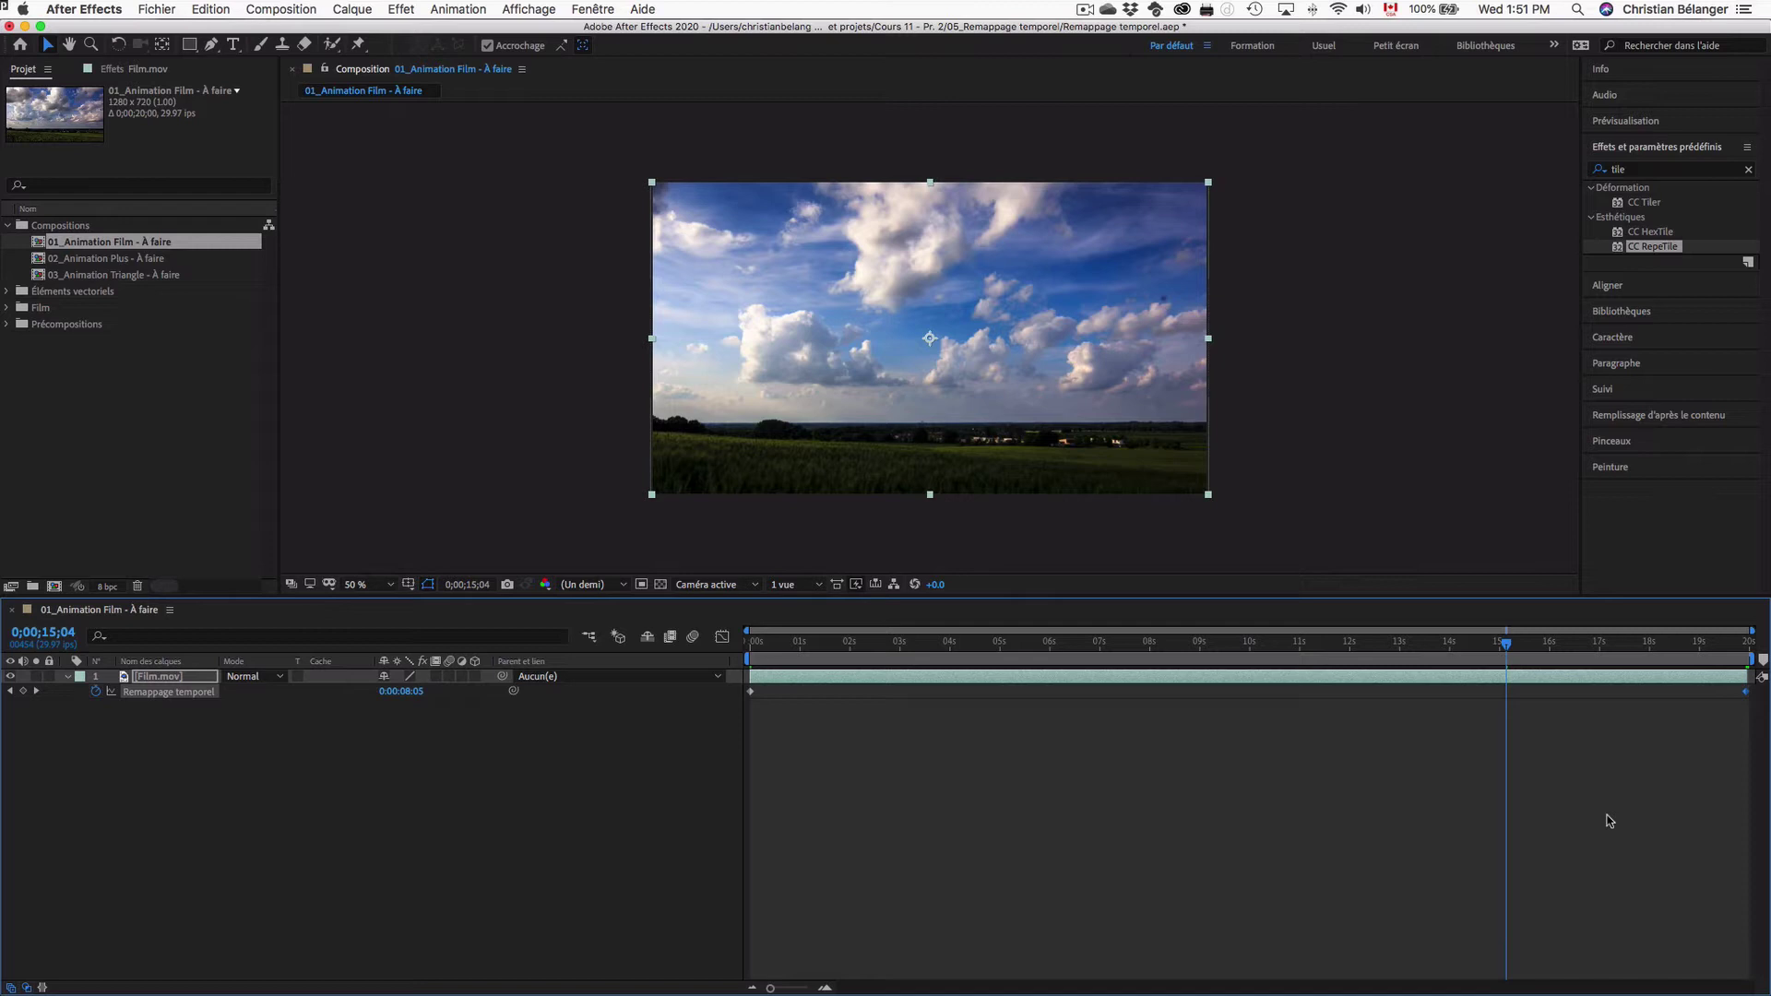
pyautogui.press('space')
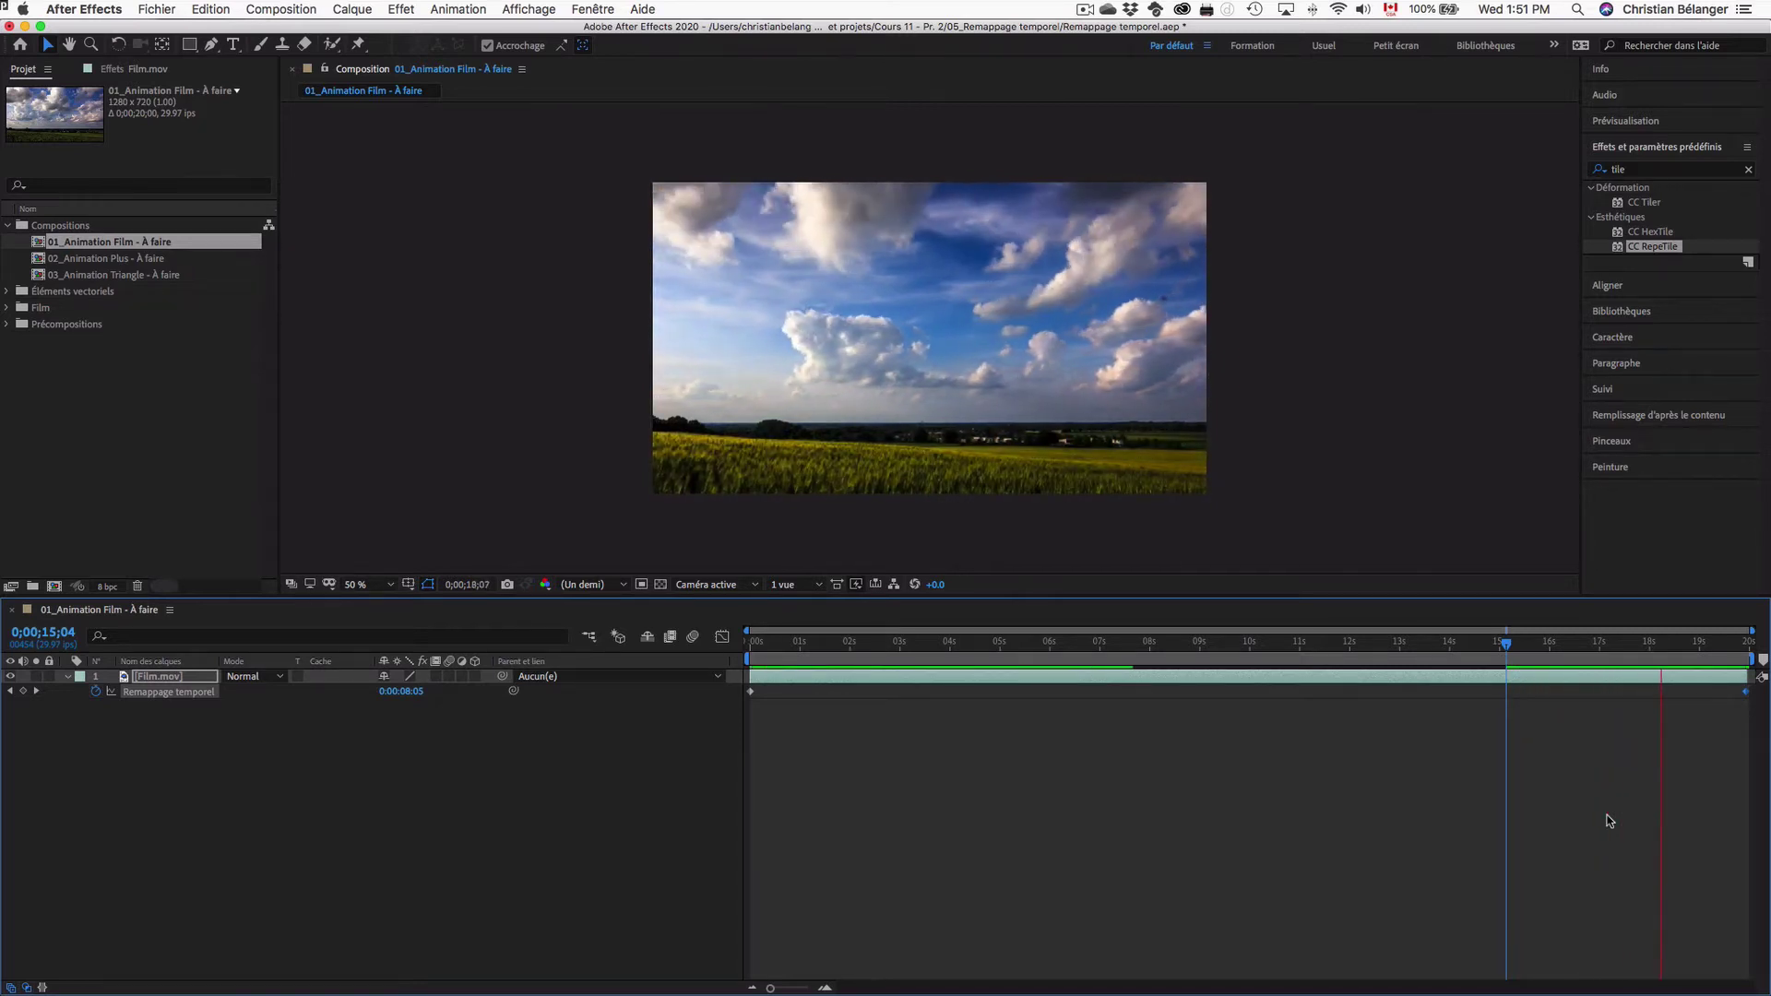
pyautogui.press('space')
pyautogui.press('Home')
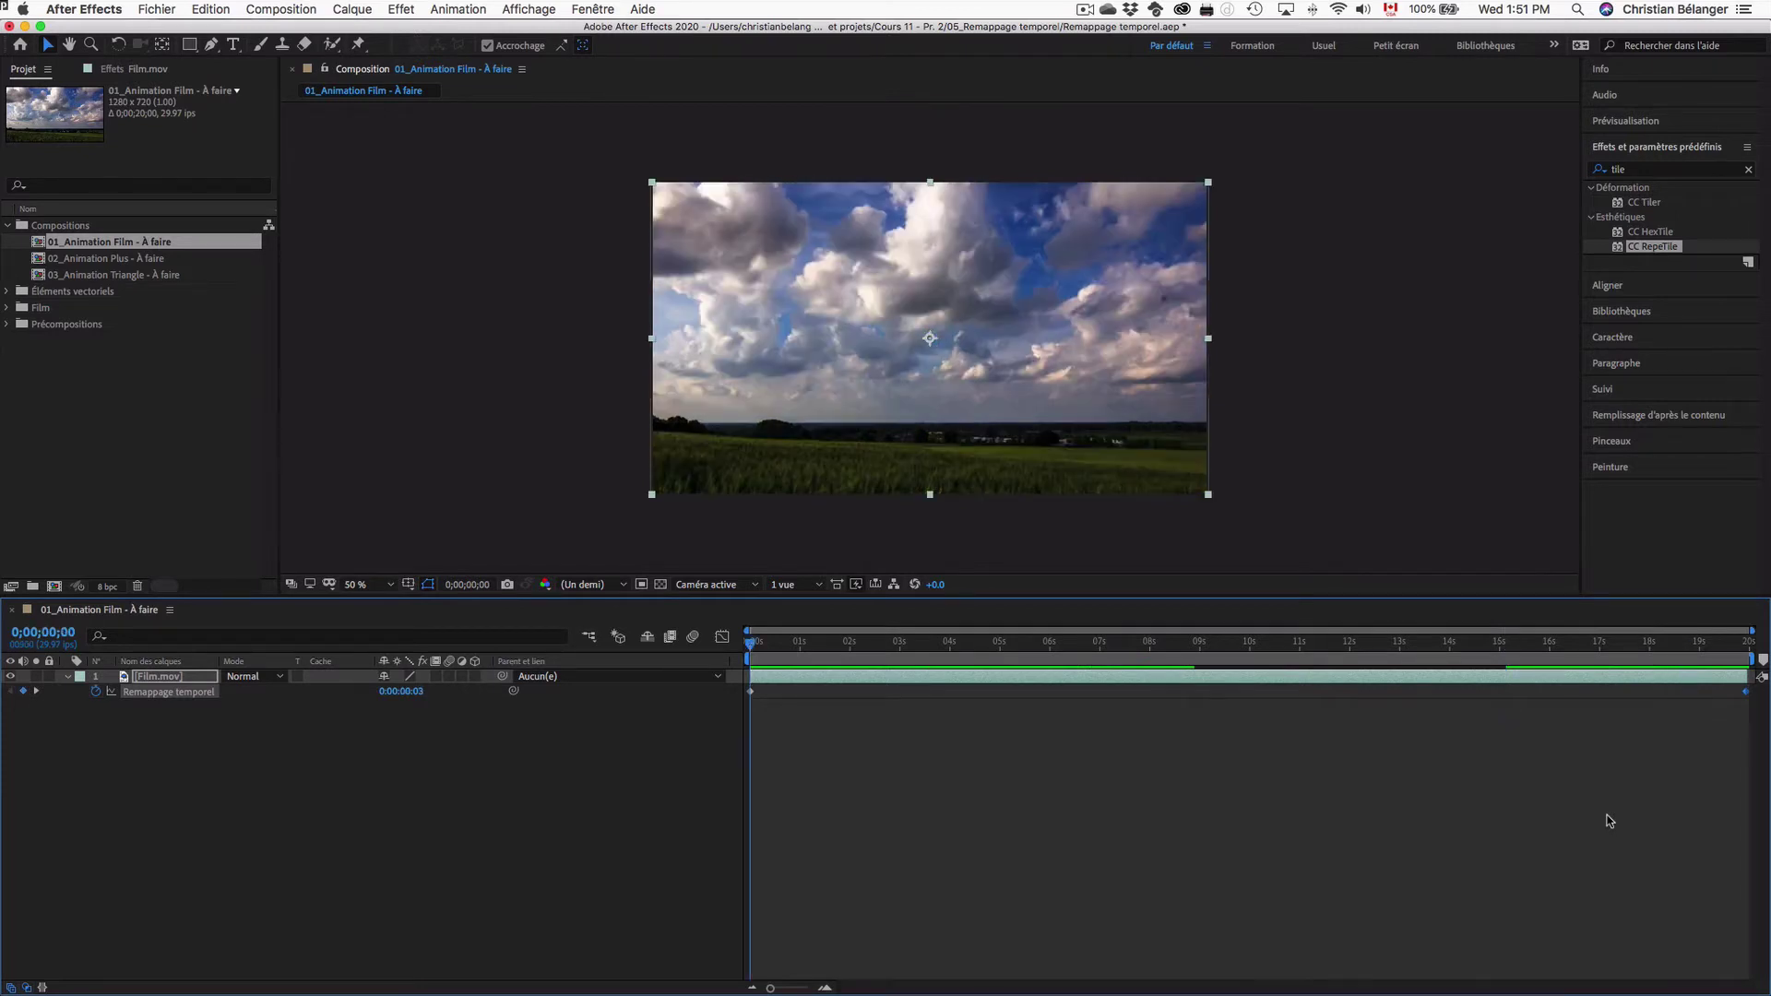
pyautogui.press('space')
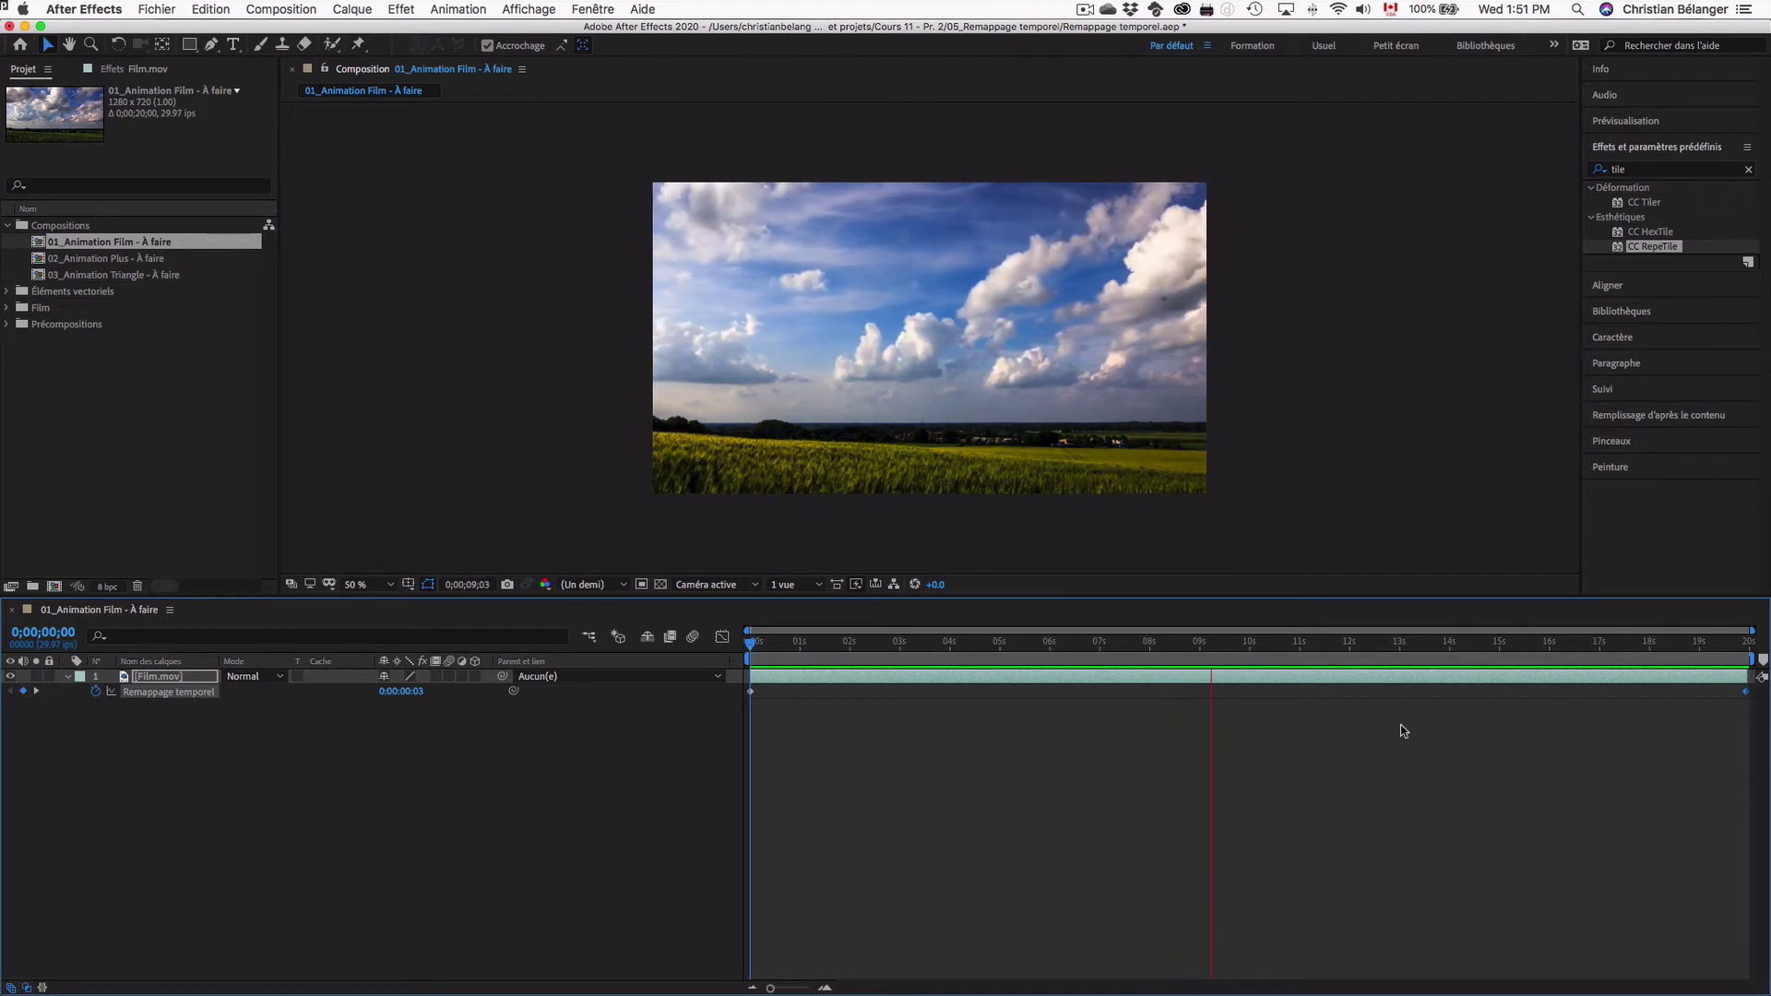
pyautogui.press('space')
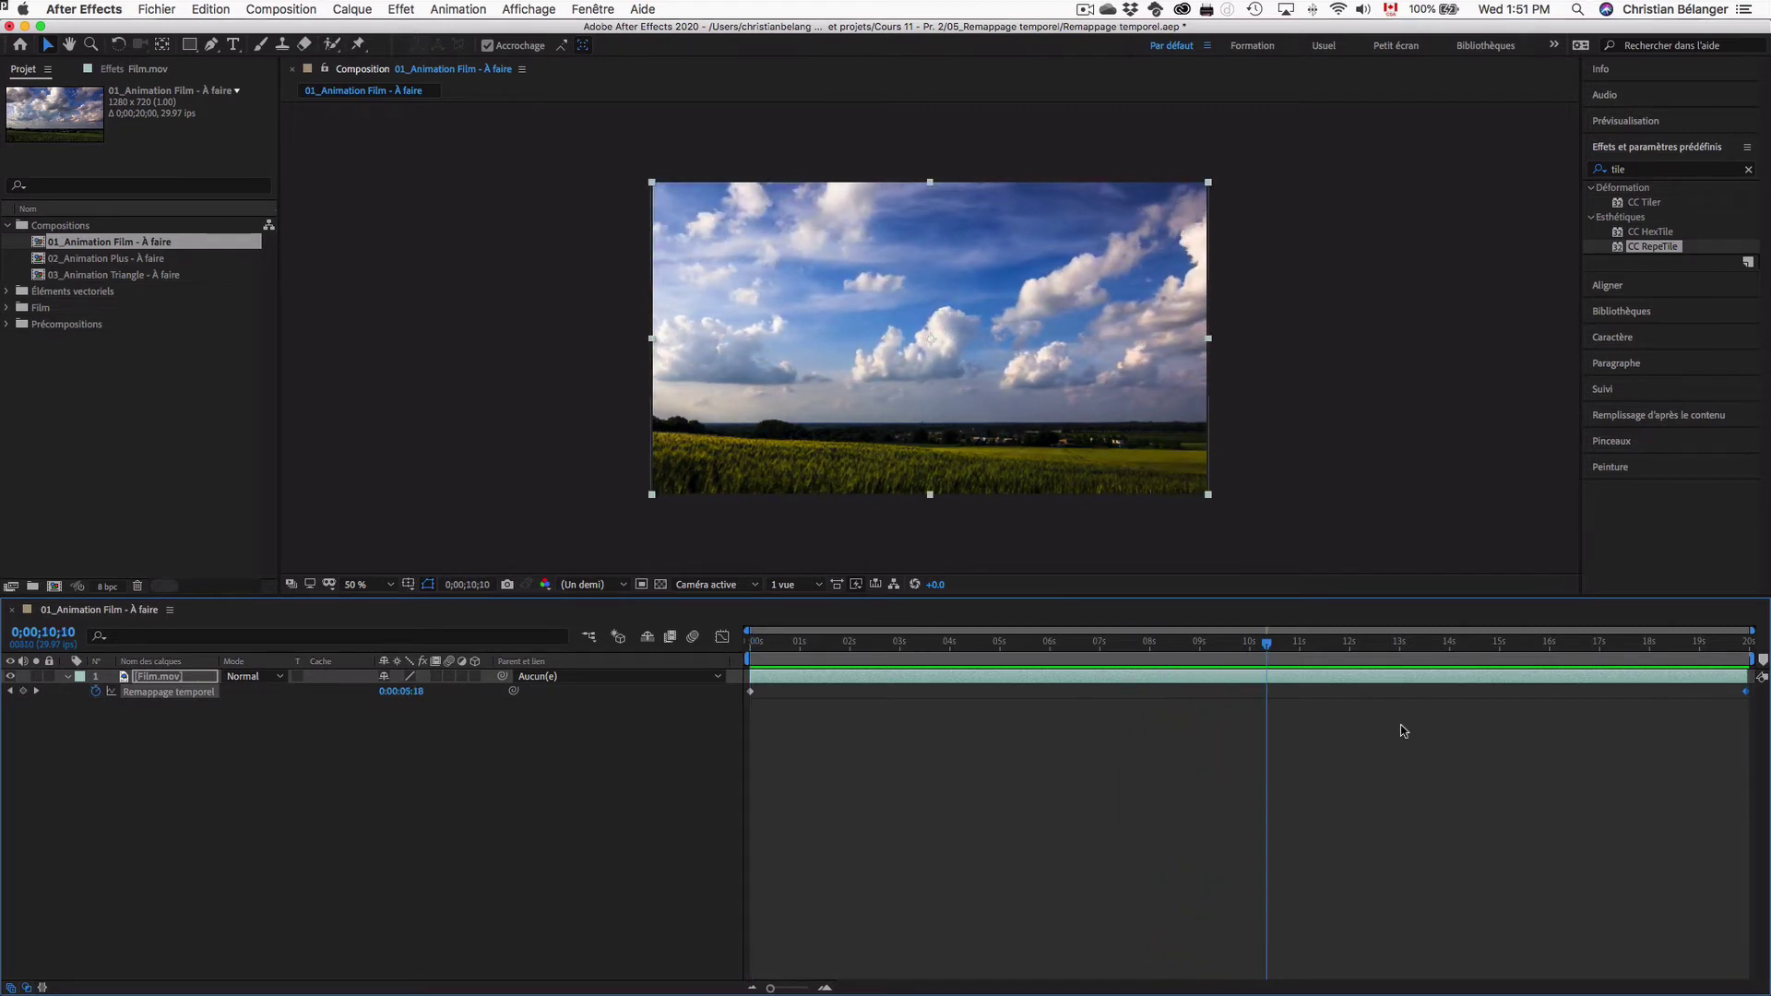
pyautogui.press('Home')
pyautogui.press('space')
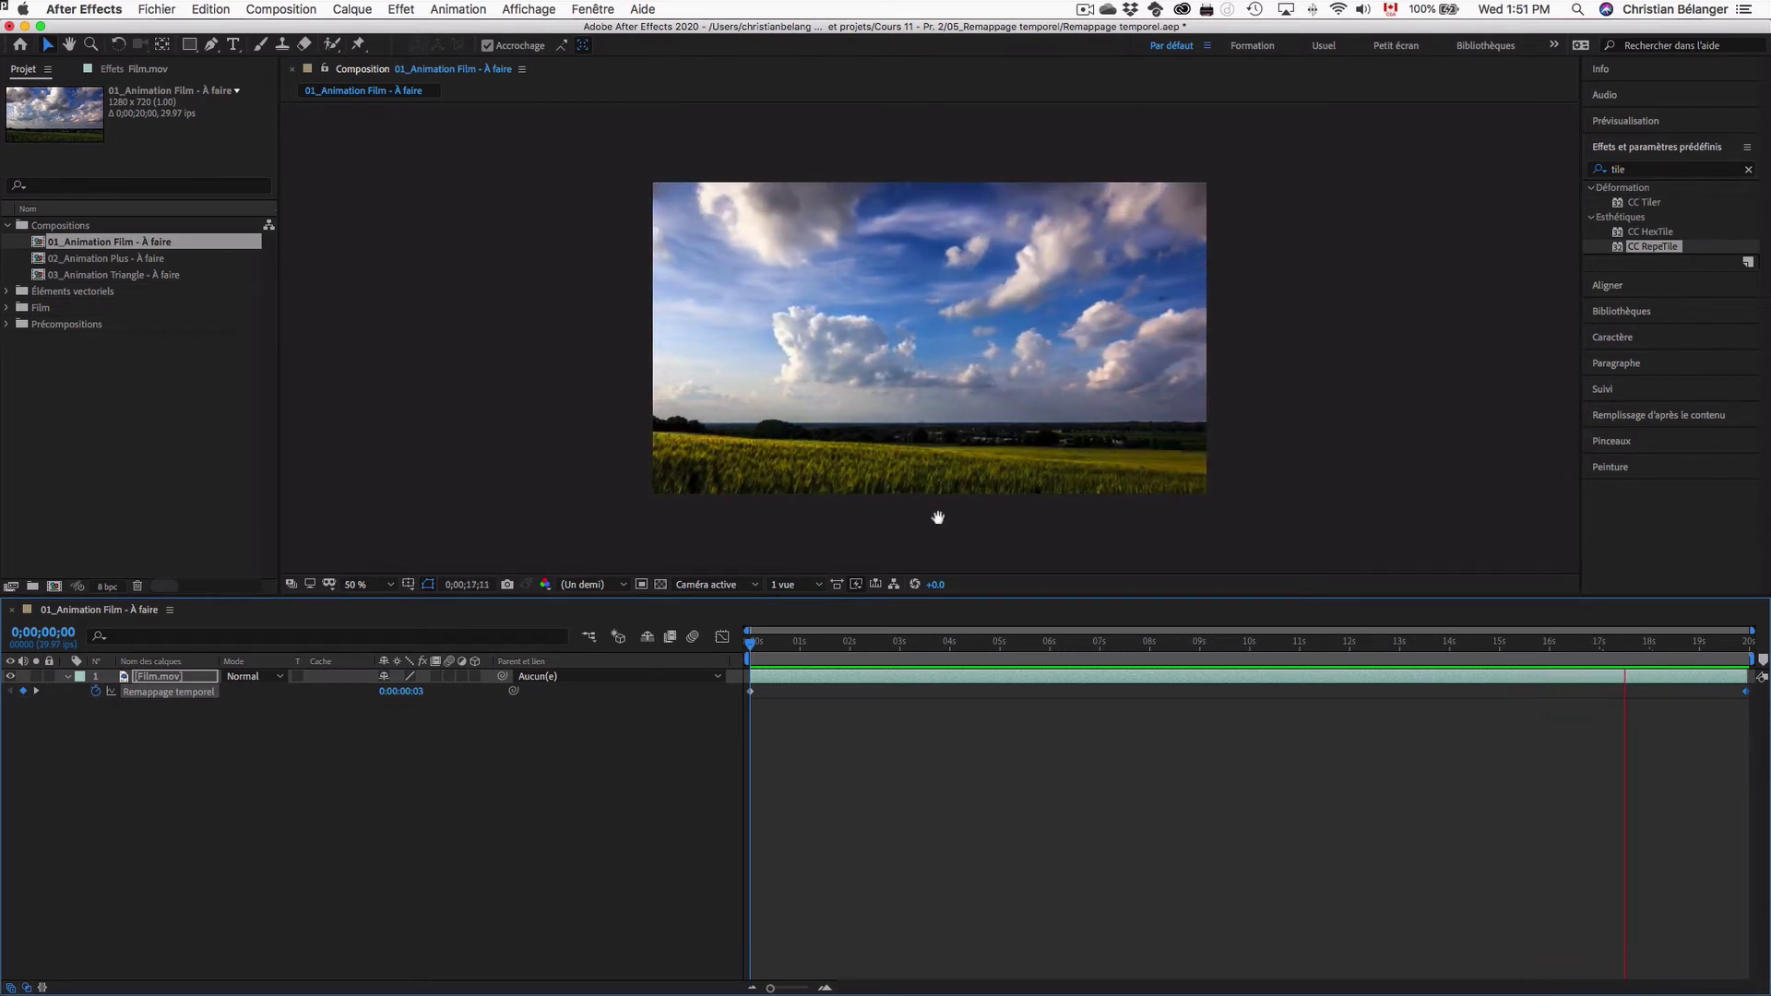
pyautogui.press('space')
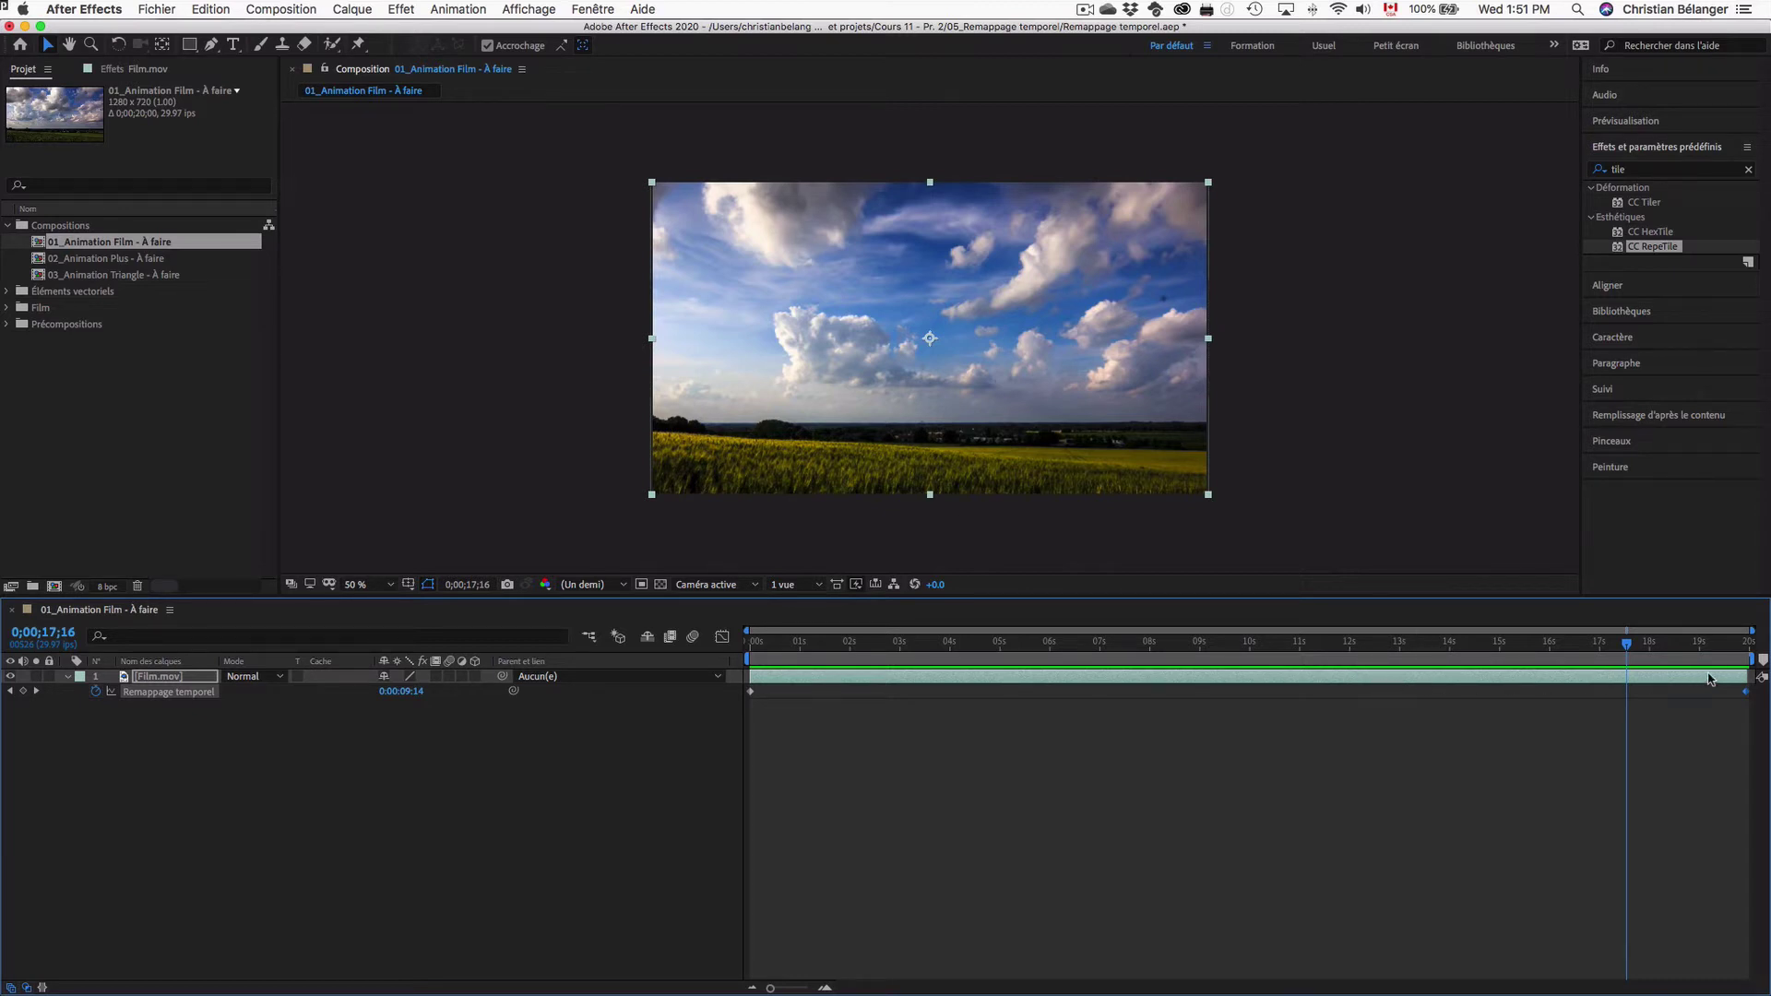
# - Extend the Film.mov layer fully to the composition's end, move its last time-remap keyframe to about 4 seconds, and preview the faster clip
pyautogui.moveTo(1750, 677)
pyautogui.mouseDown()
pyautogui.moveTo(1571, 676)
pyautogui.moveTo(1758, 676)
pyautogui.mouseUp()
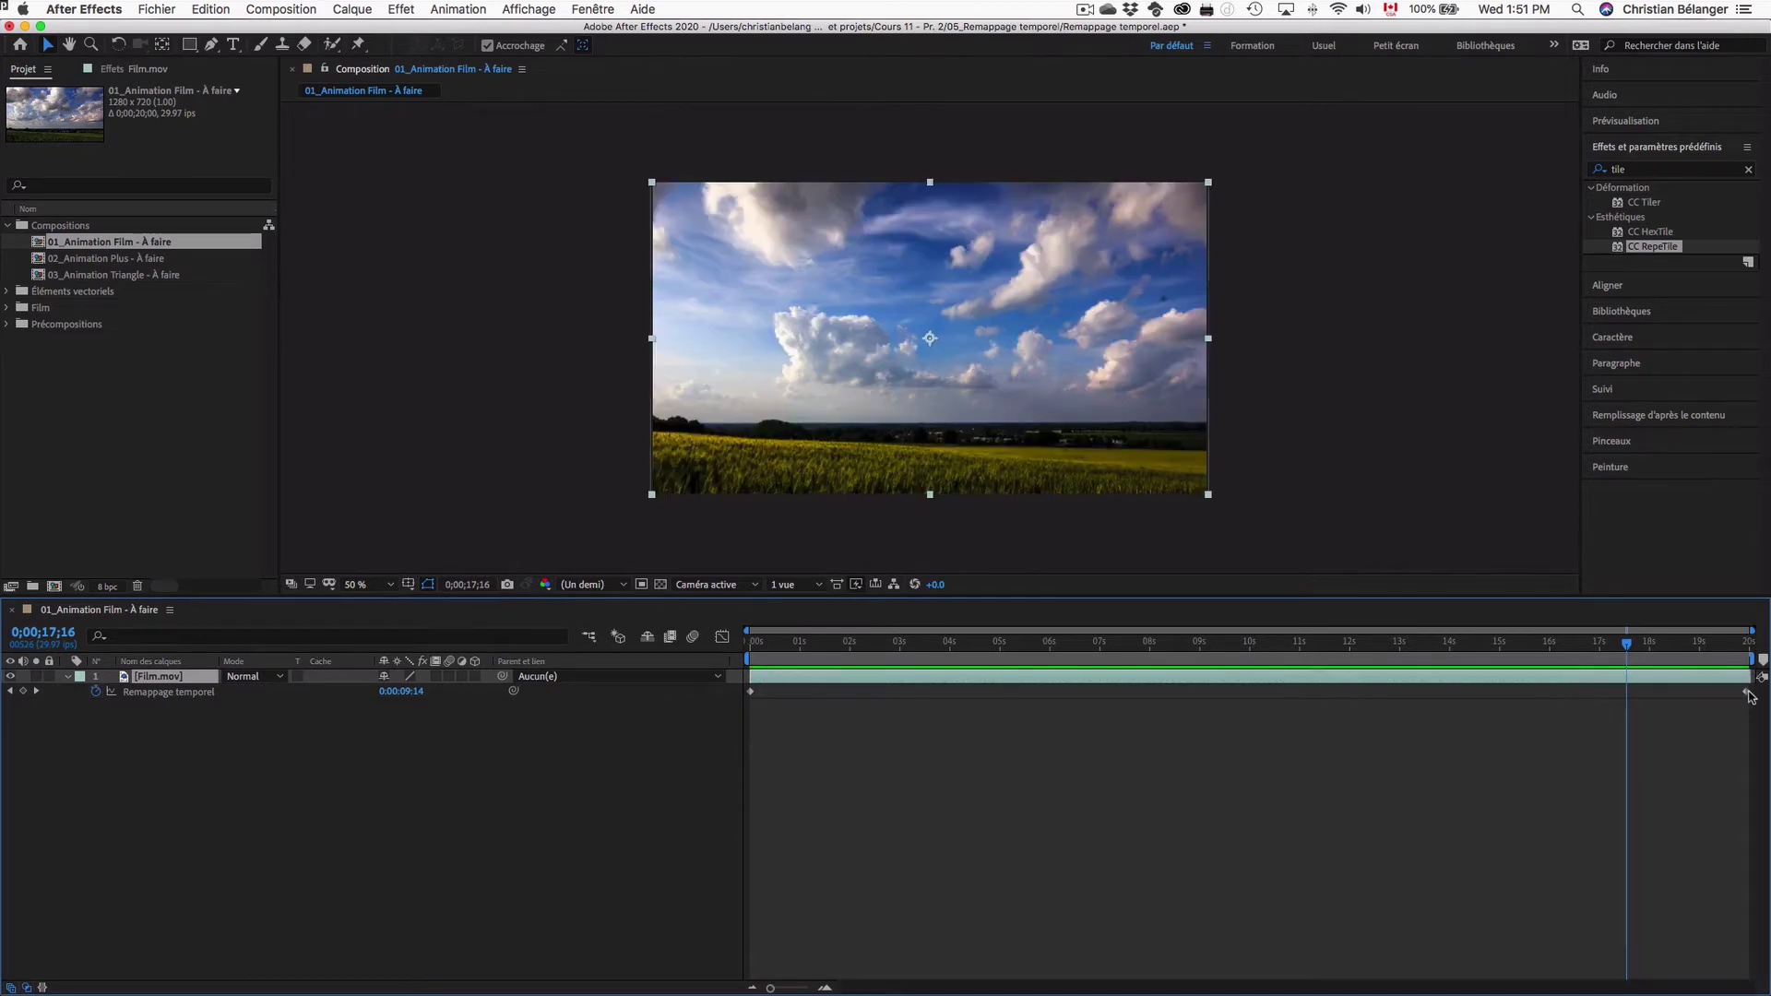
pyautogui.moveTo(1747, 697); pyautogui.dragTo(950, 699)
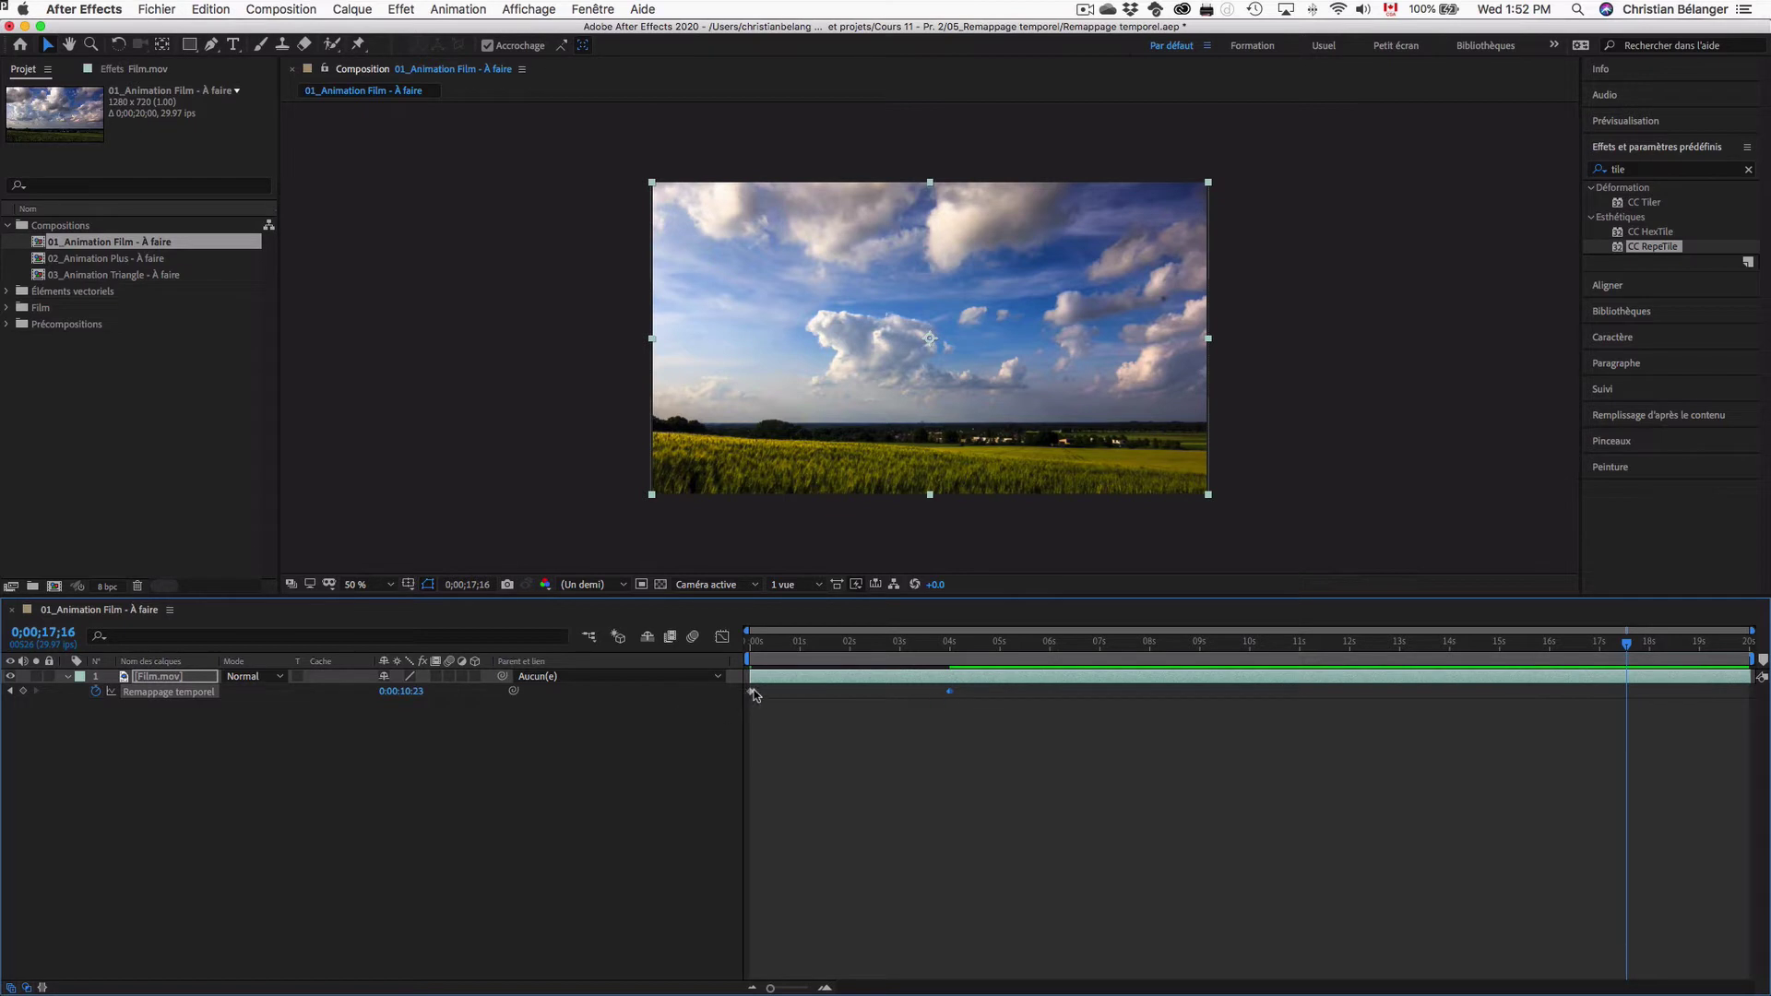
pyautogui.click(951, 643)
pyautogui.press('Home')
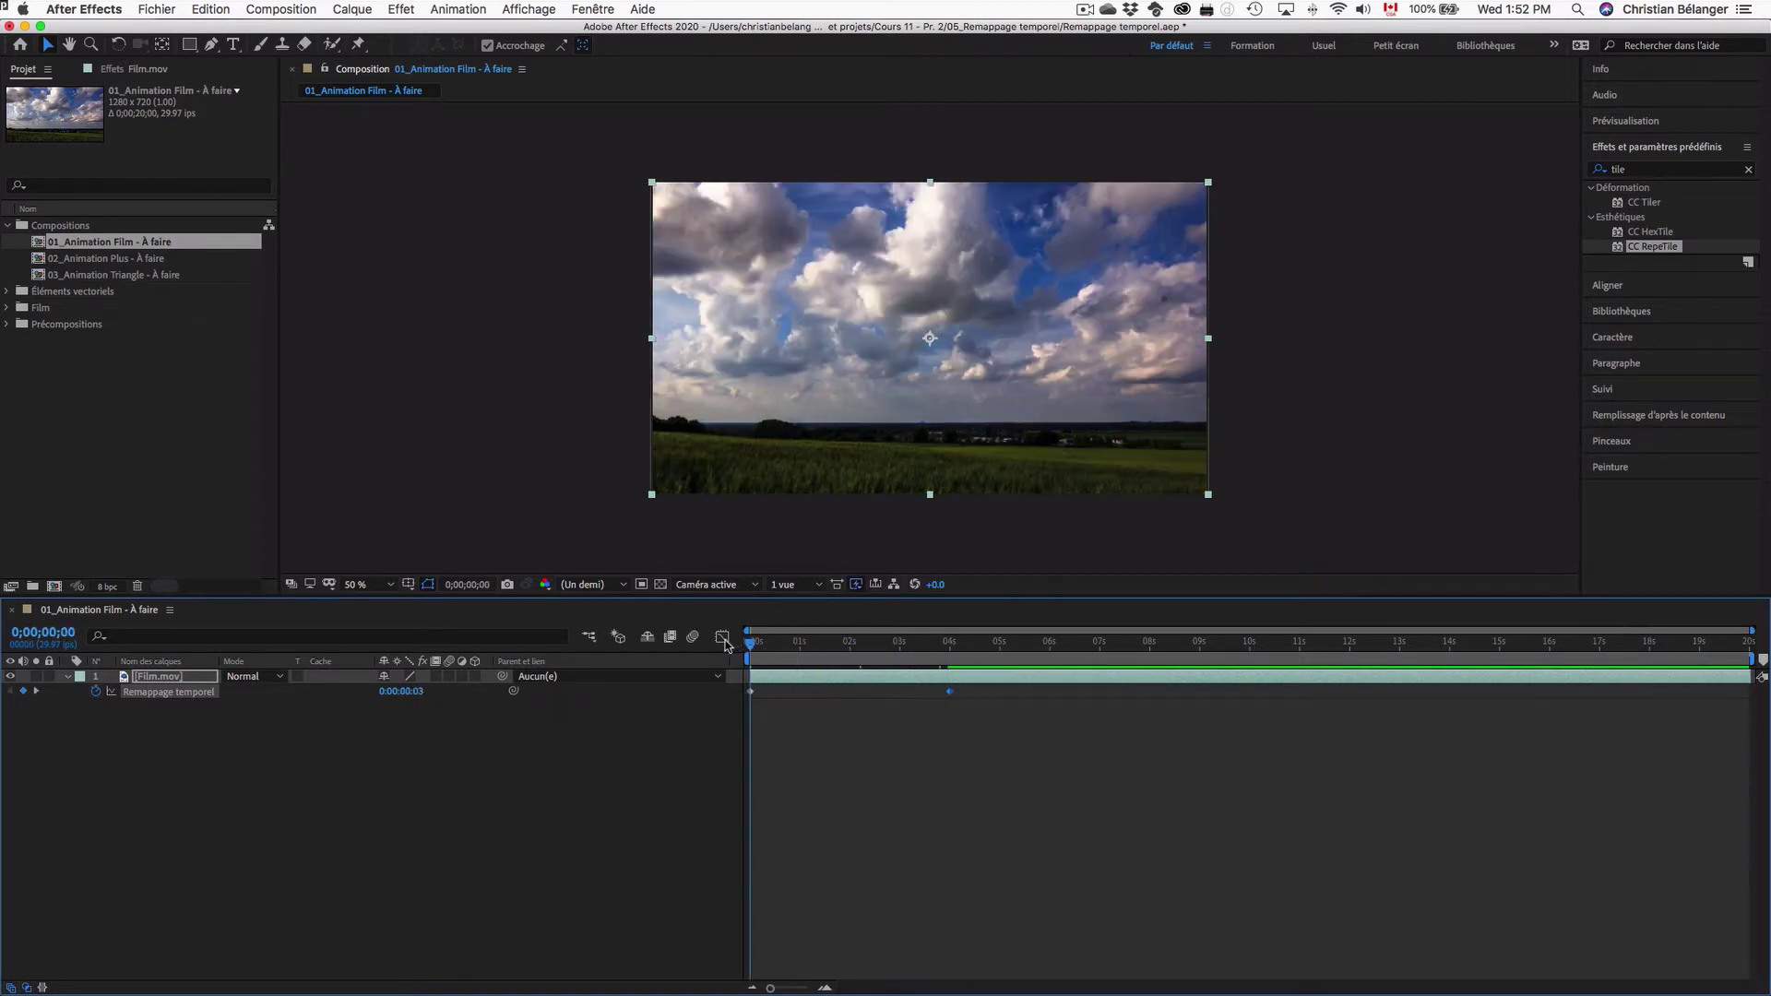
pyautogui.click(1027, 812)
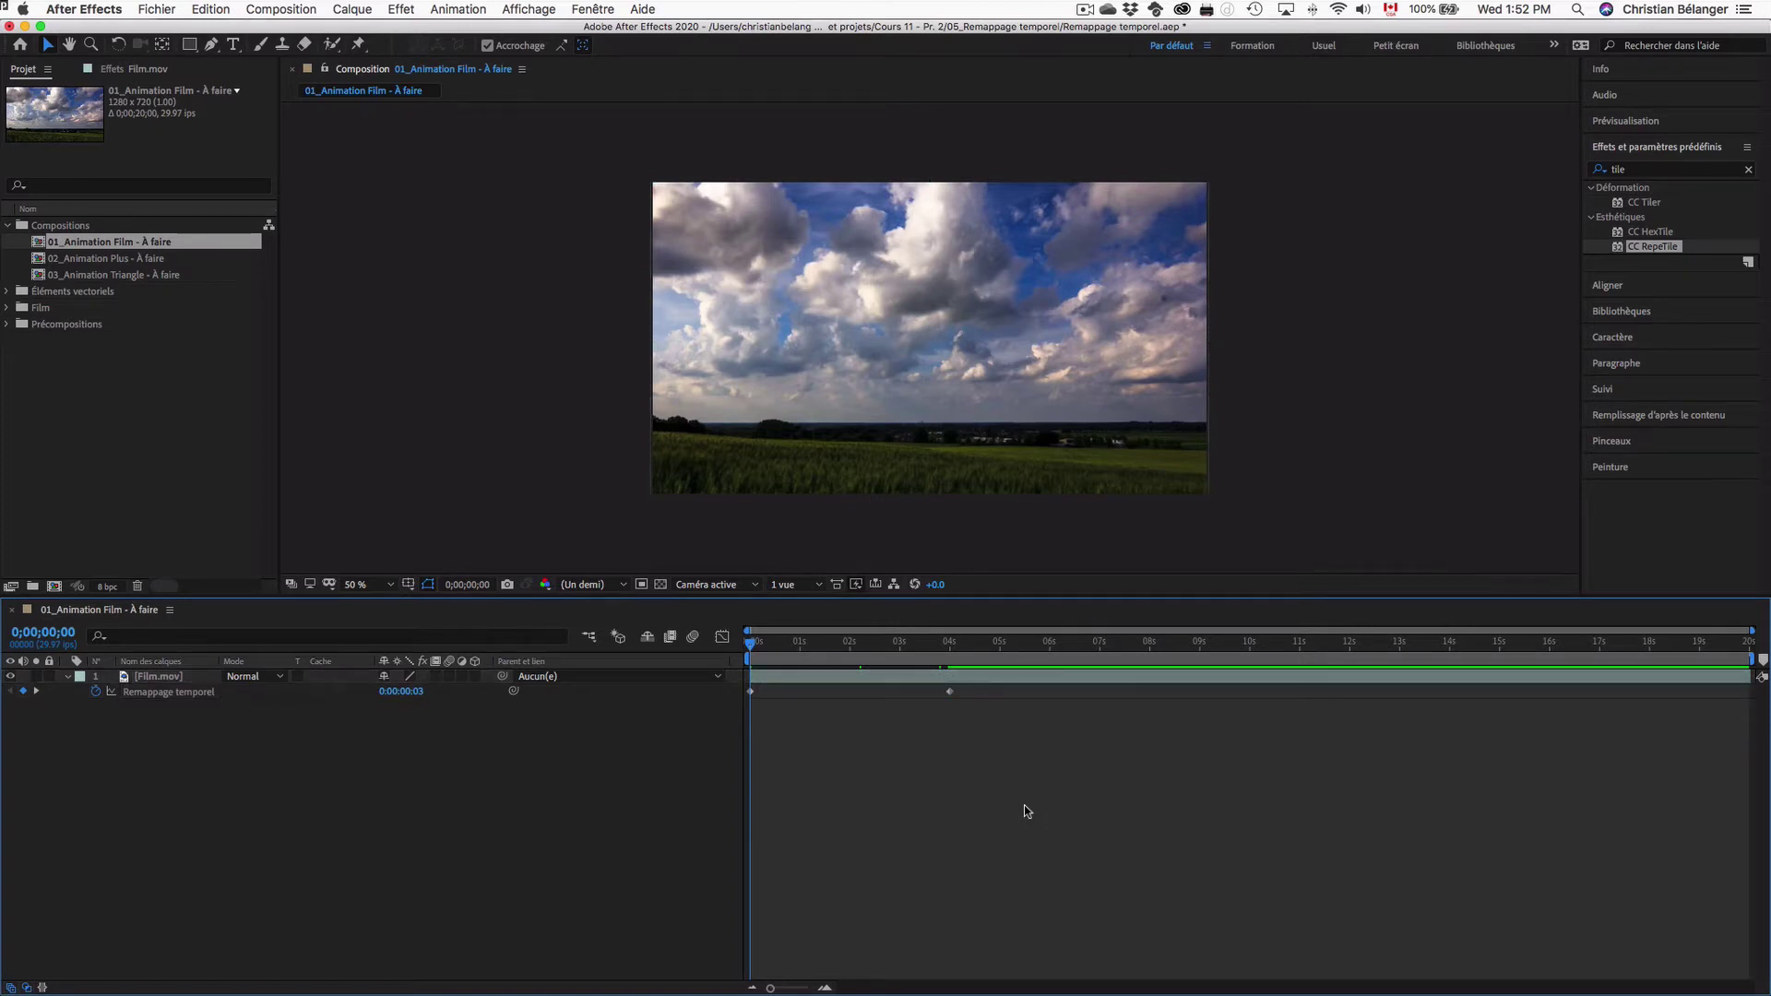
pyautogui.press('space')
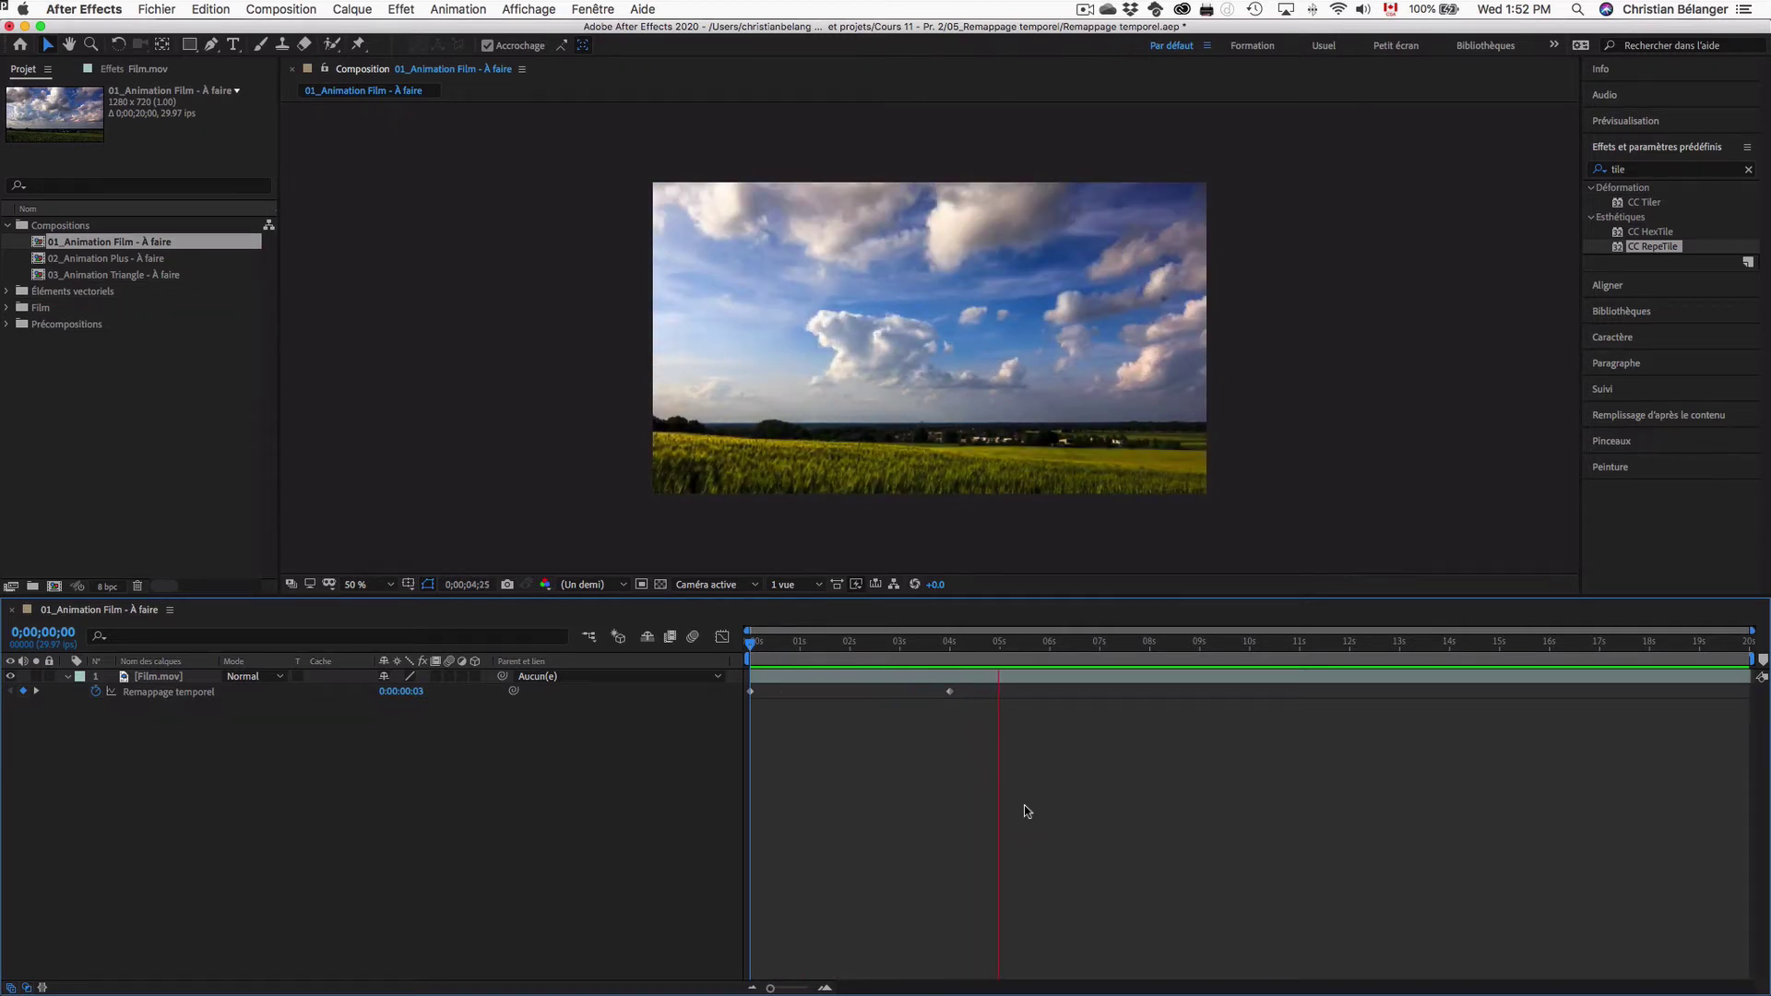
pyautogui.press('space')
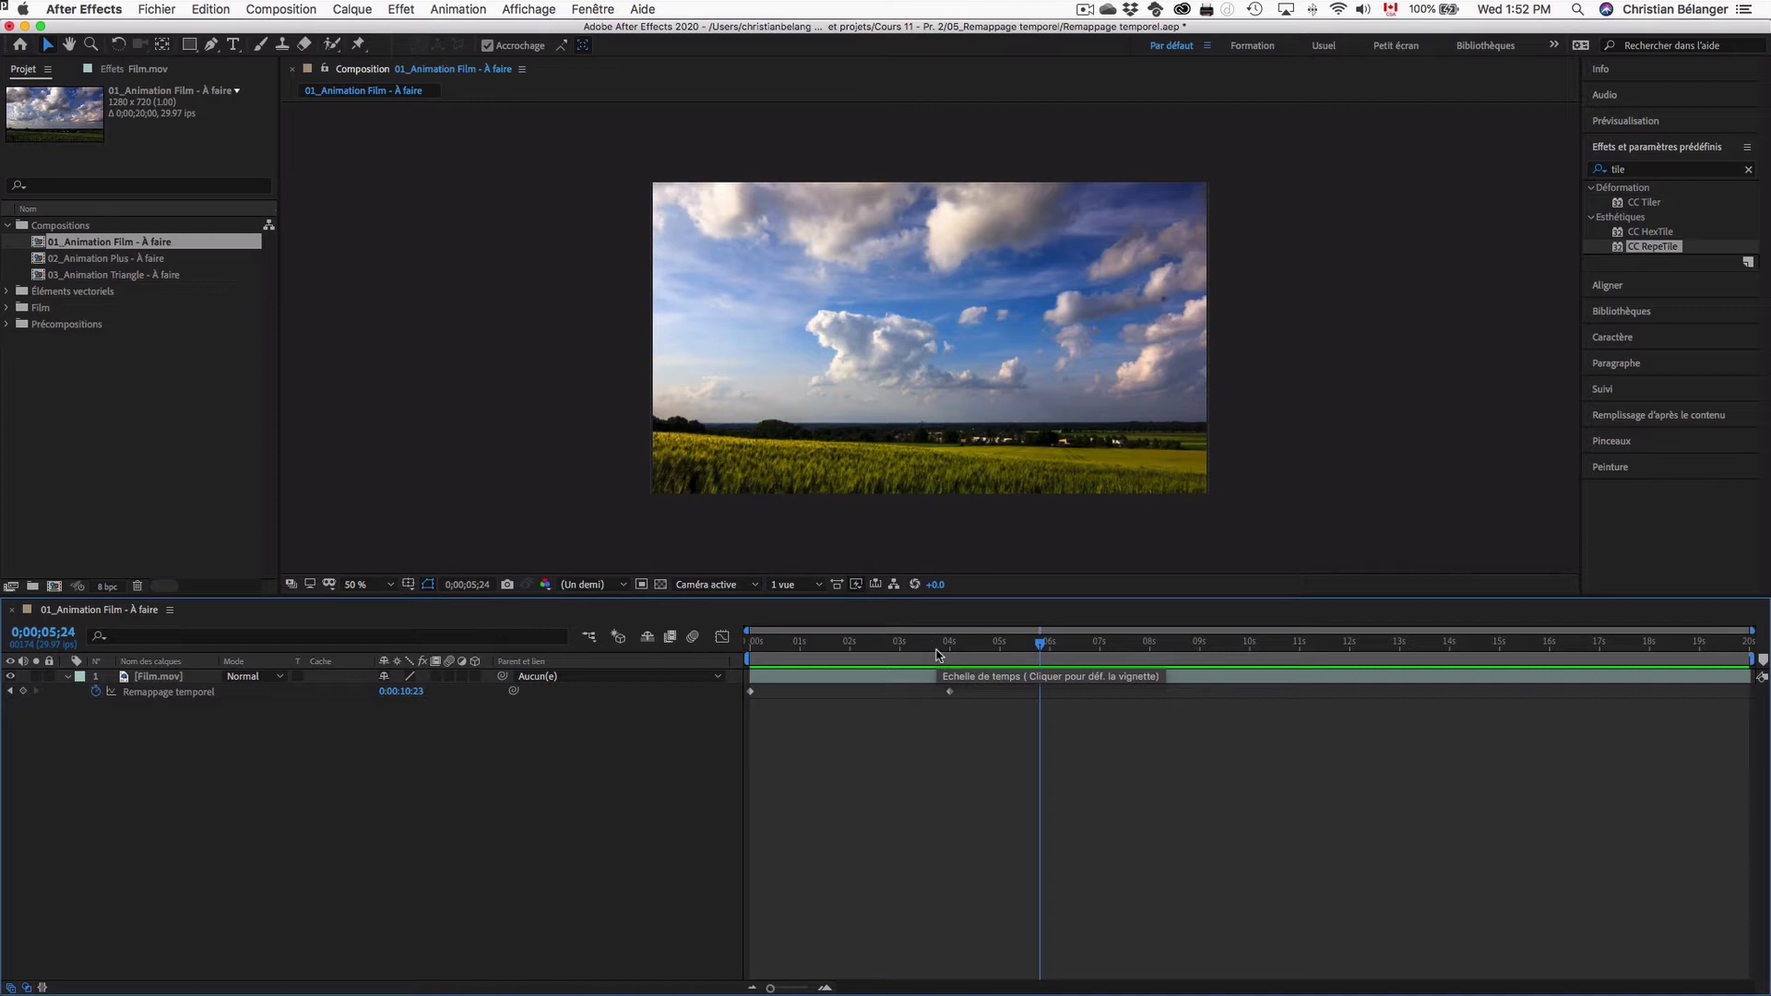
# - Add the expression loopOut() to the Film.mov layer's time remapping and preview the loop
pyautogui.keyDown('alt'); pyautogui.click(96, 692); pyautogui.keyUp('alt')
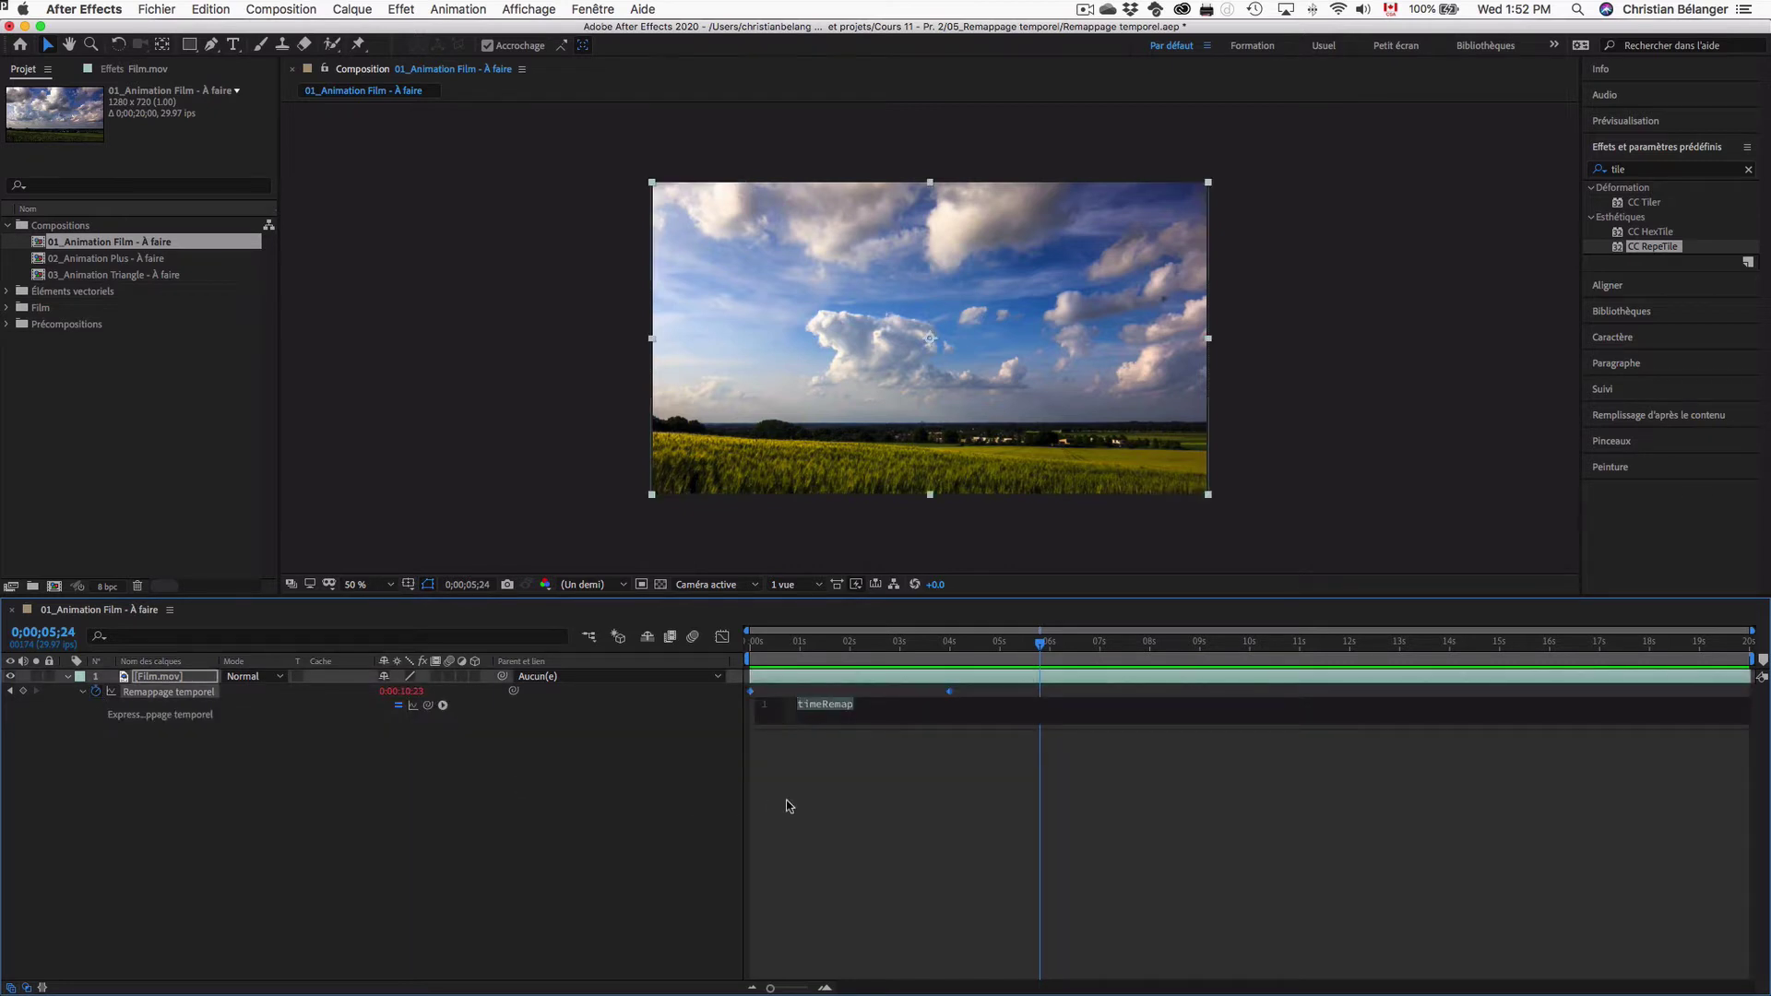
pyautogui.write('loop')
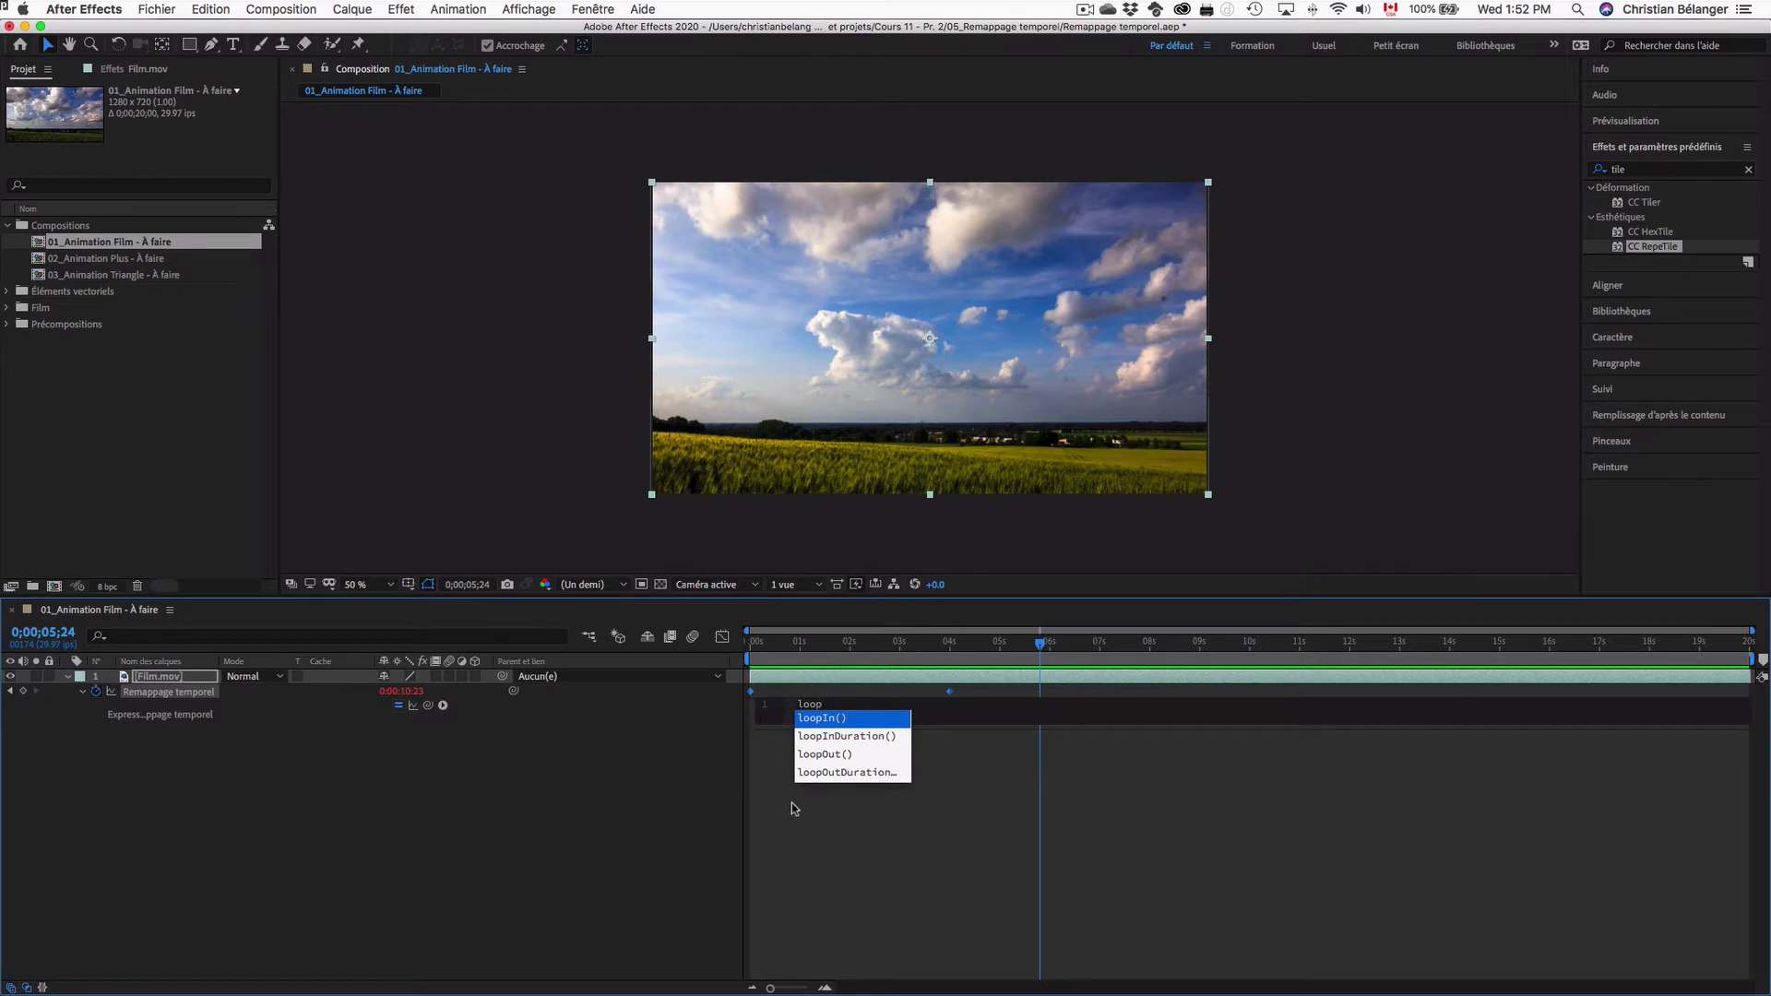
pyautogui.click(818, 753)
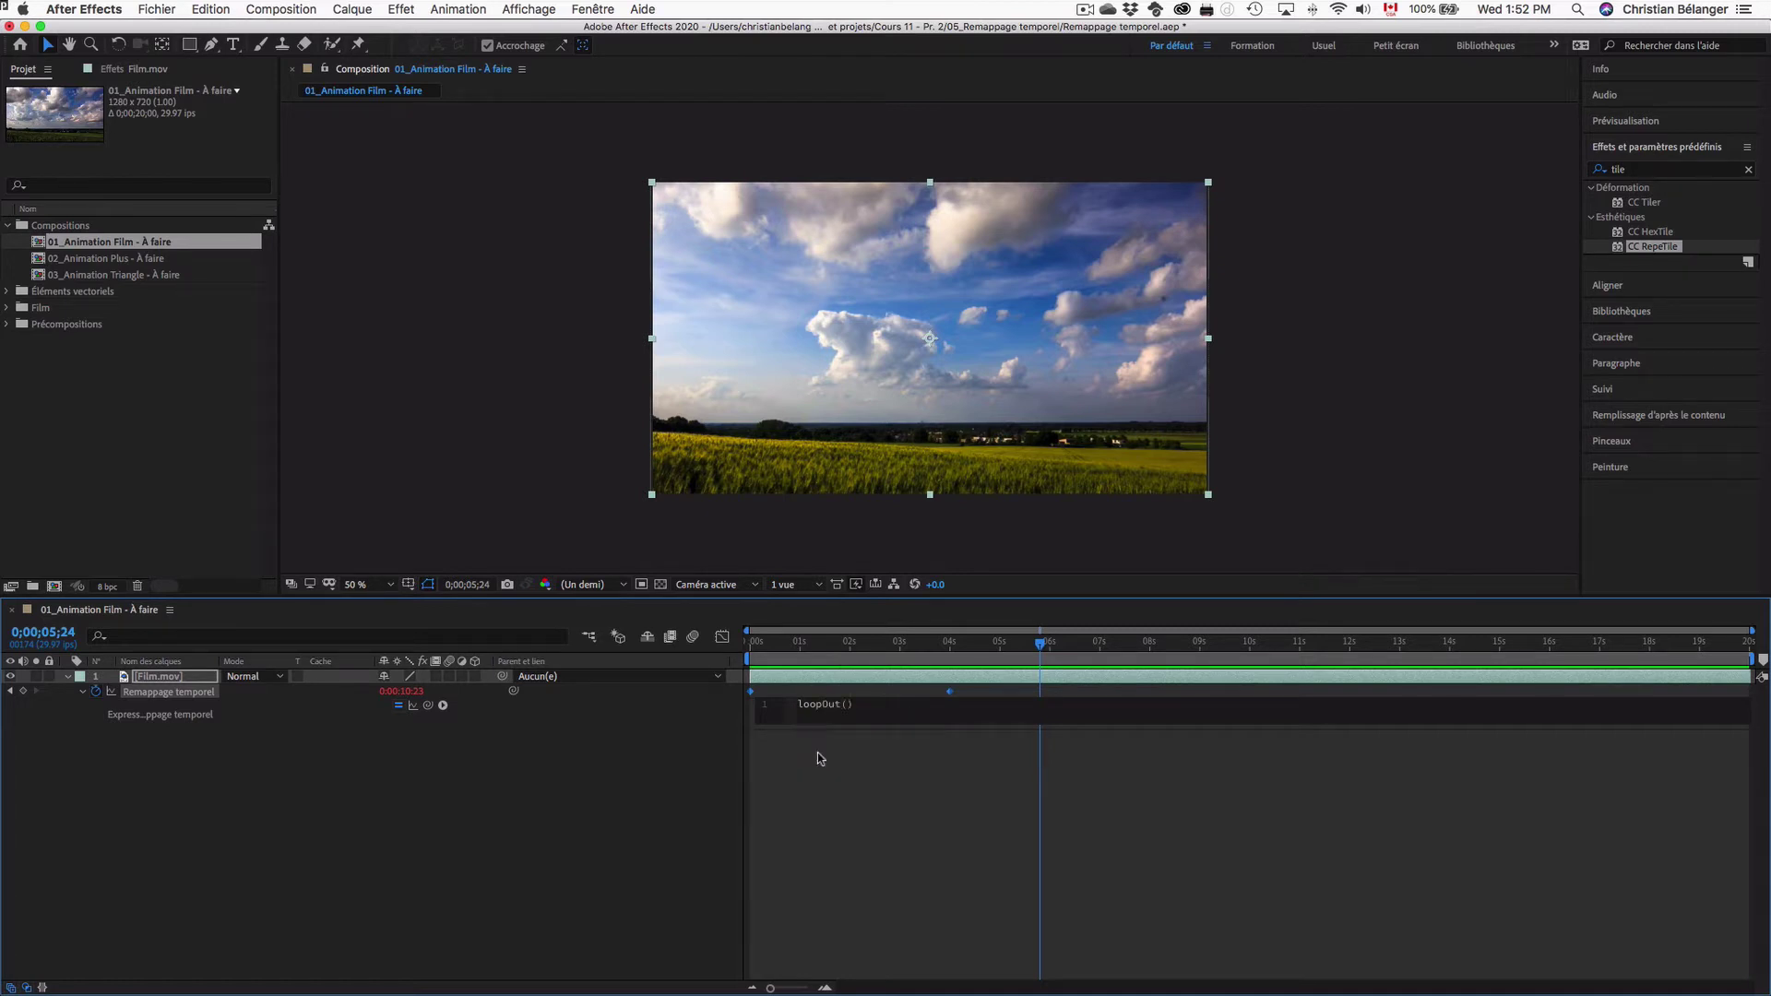
pyautogui.click(821, 818)
pyautogui.press('space')
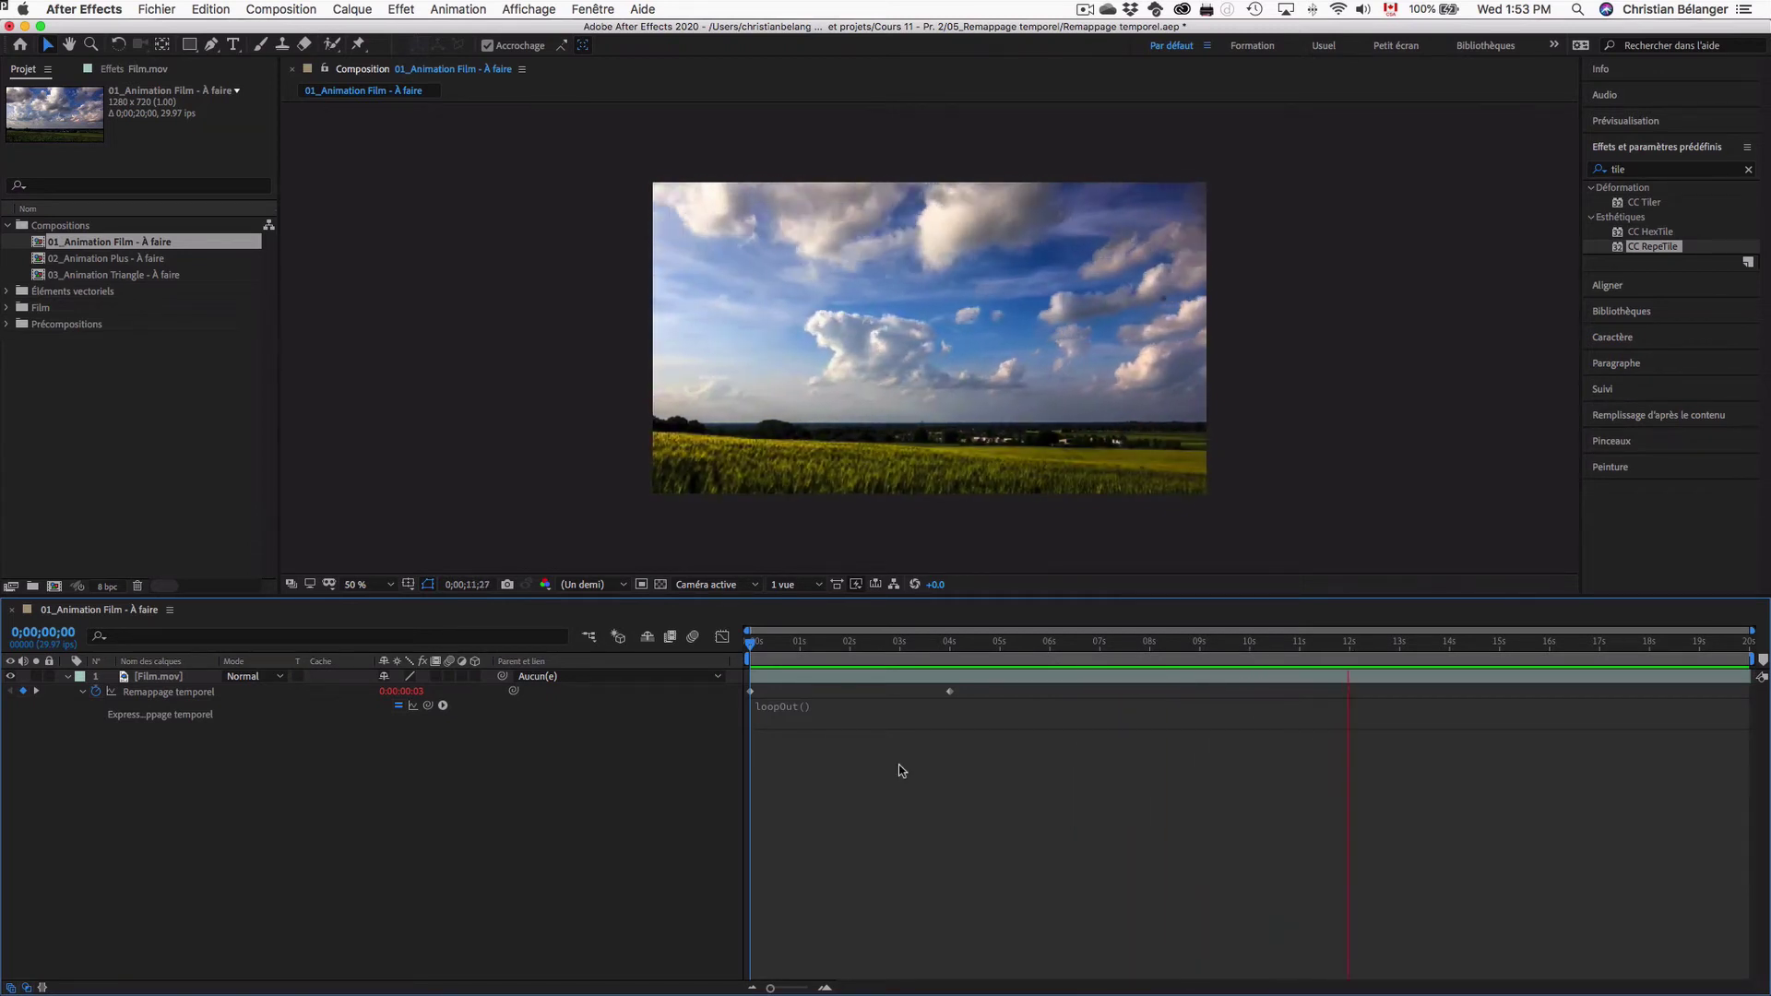
pyautogui.press('space')
# - Change the time-remap expression to loopOut("pingpong") and preview the back-and-forth loop
pyautogui.click(797, 704)
pyautogui.click(848, 704)
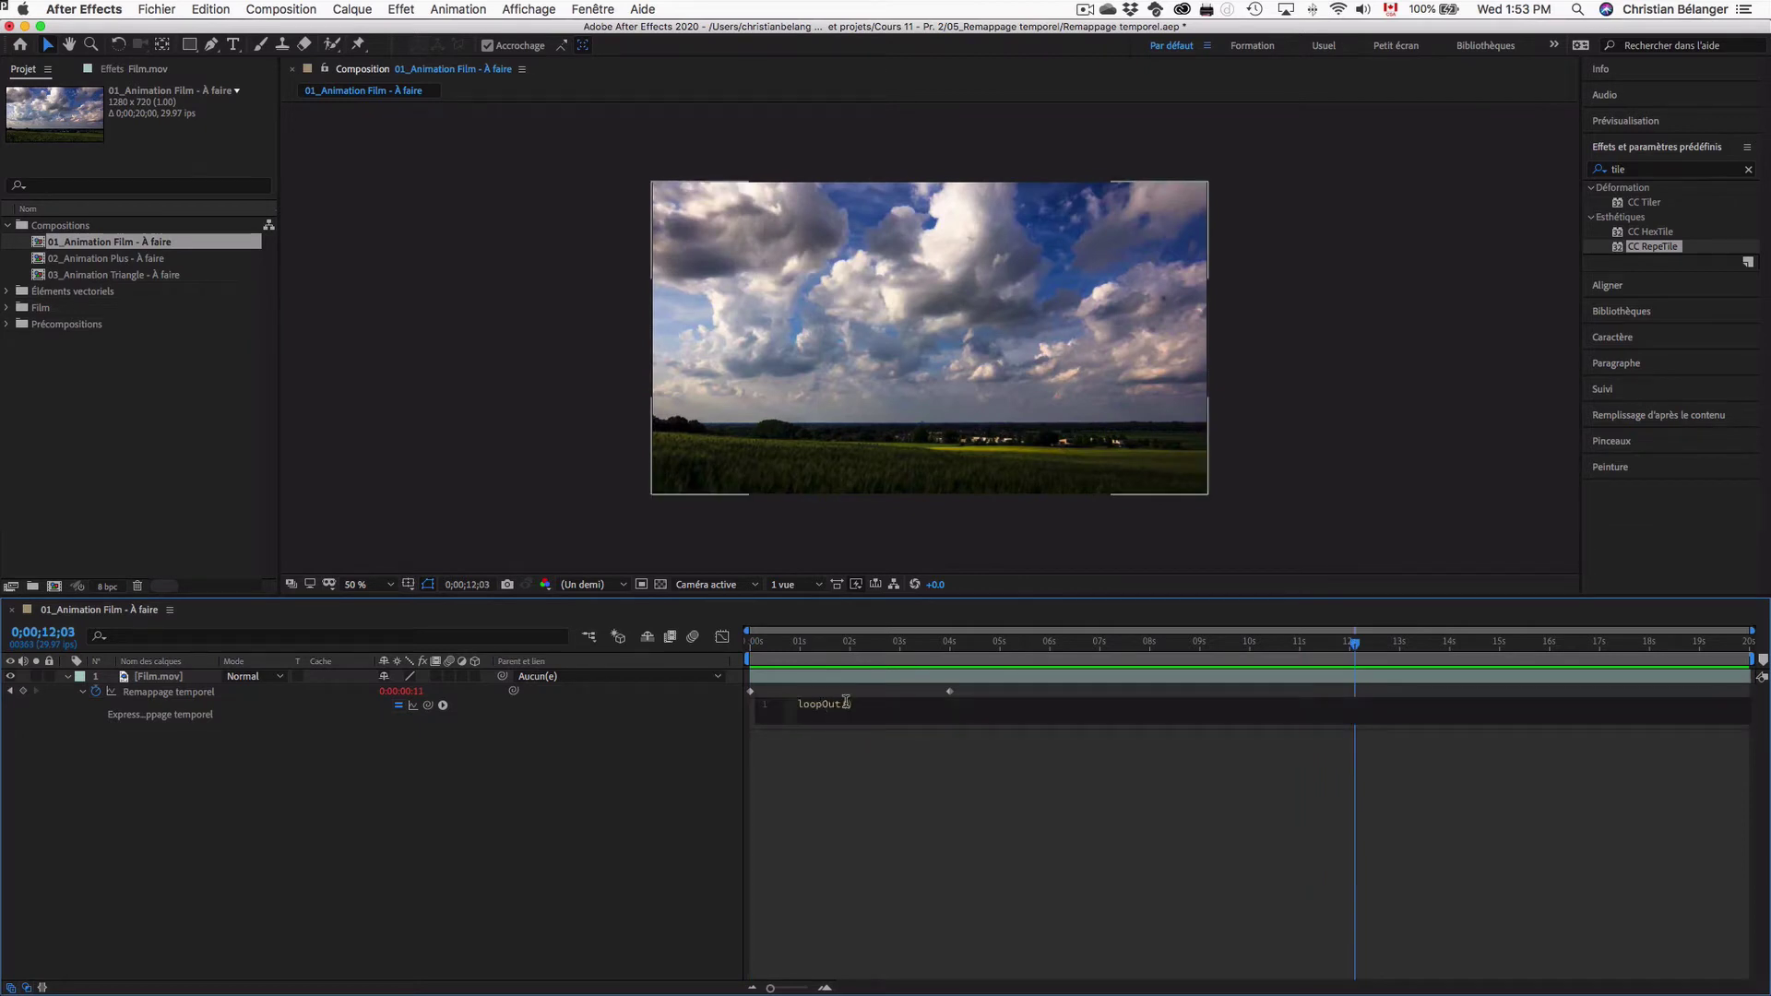
pyautogui.write('"')
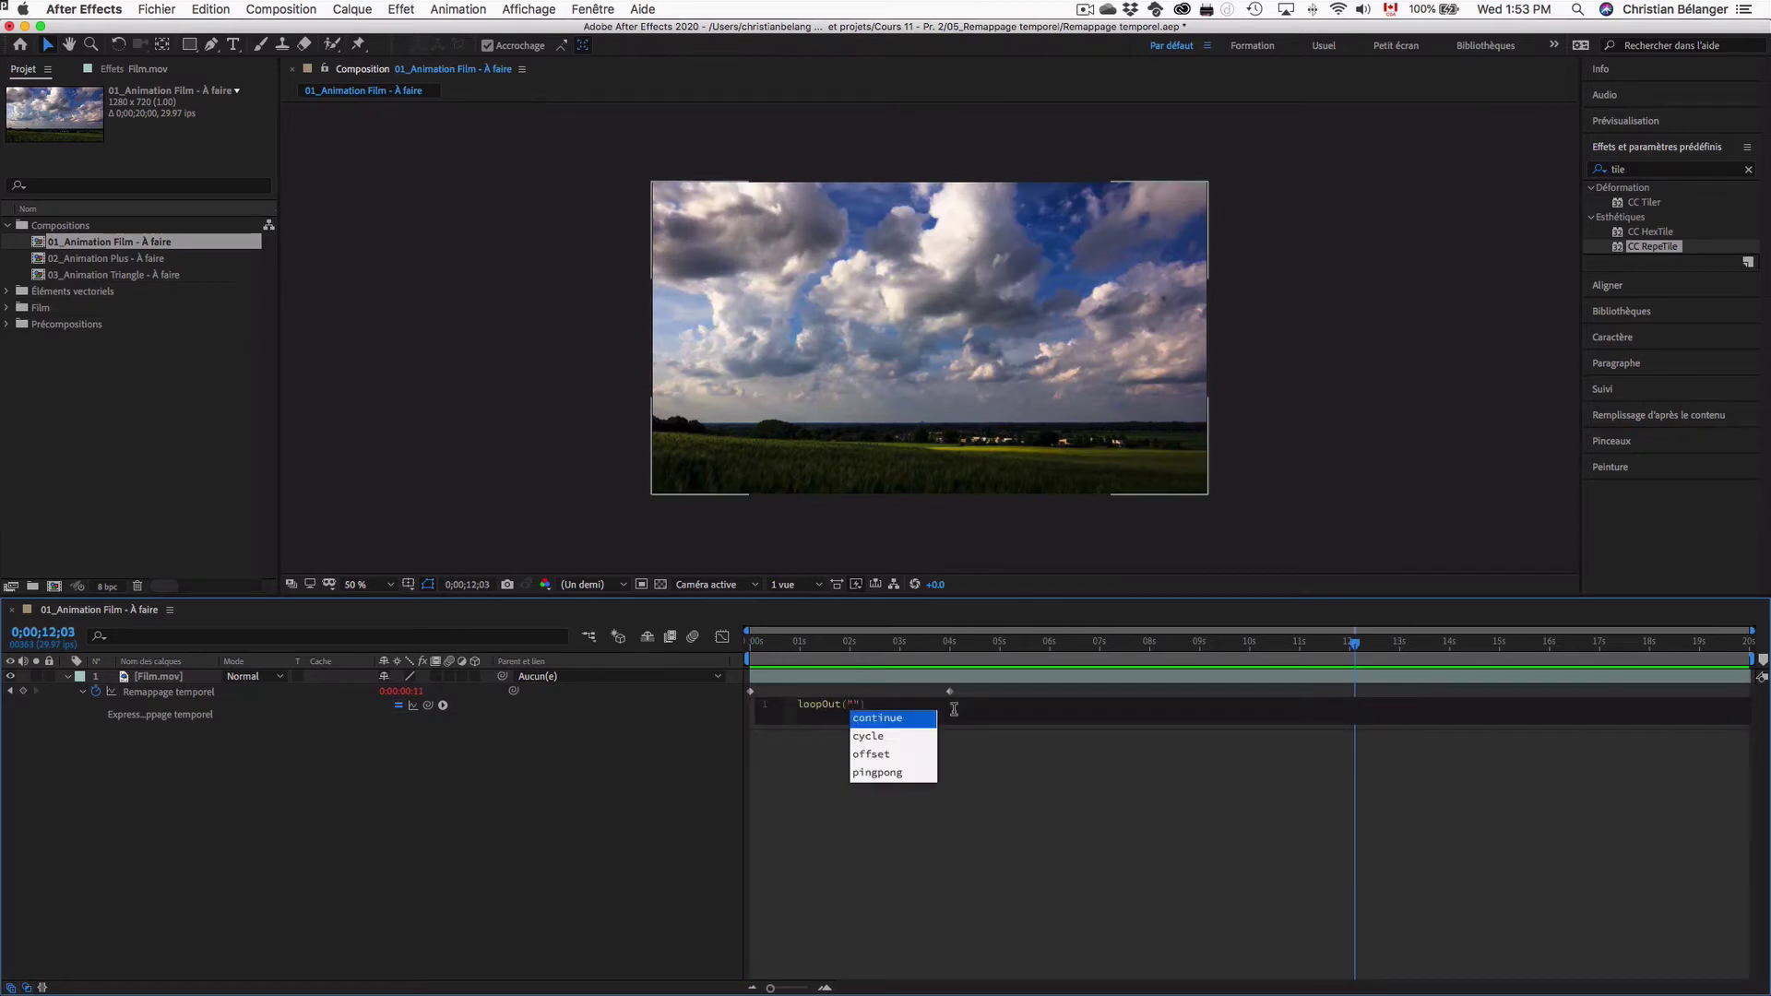
pyautogui.click(899, 774)
pyautogui.click(904, 799)
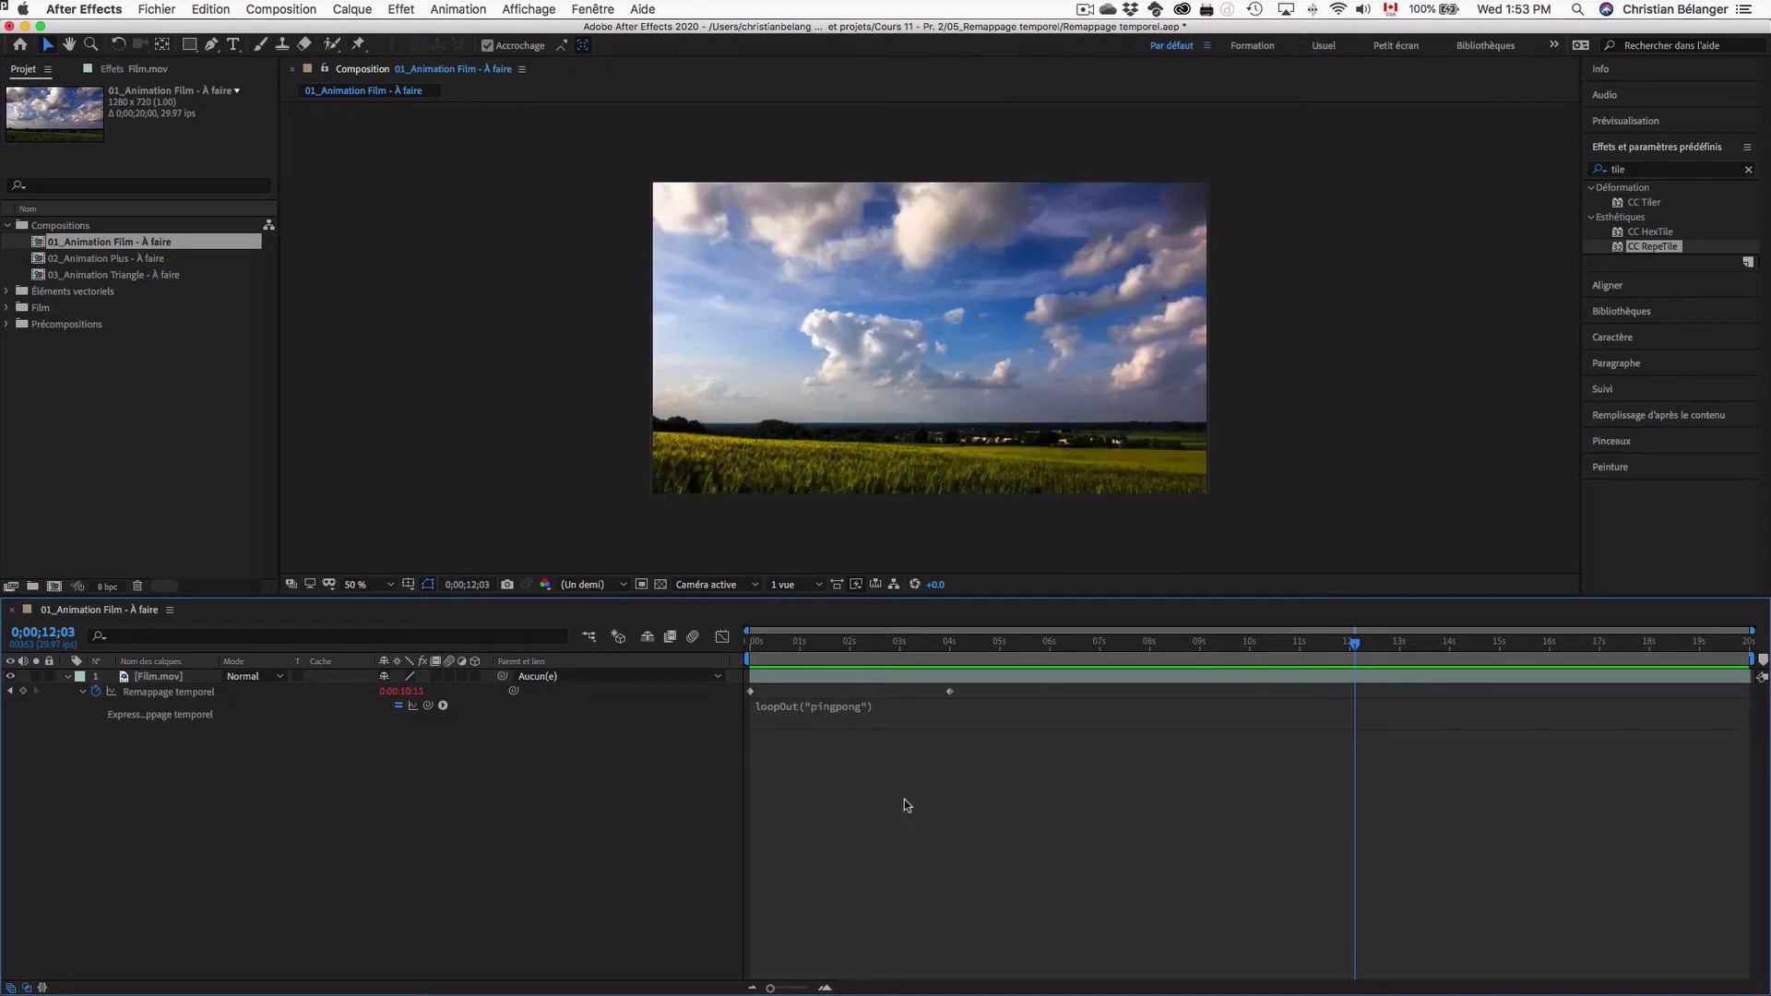
pyautogui.press('space')
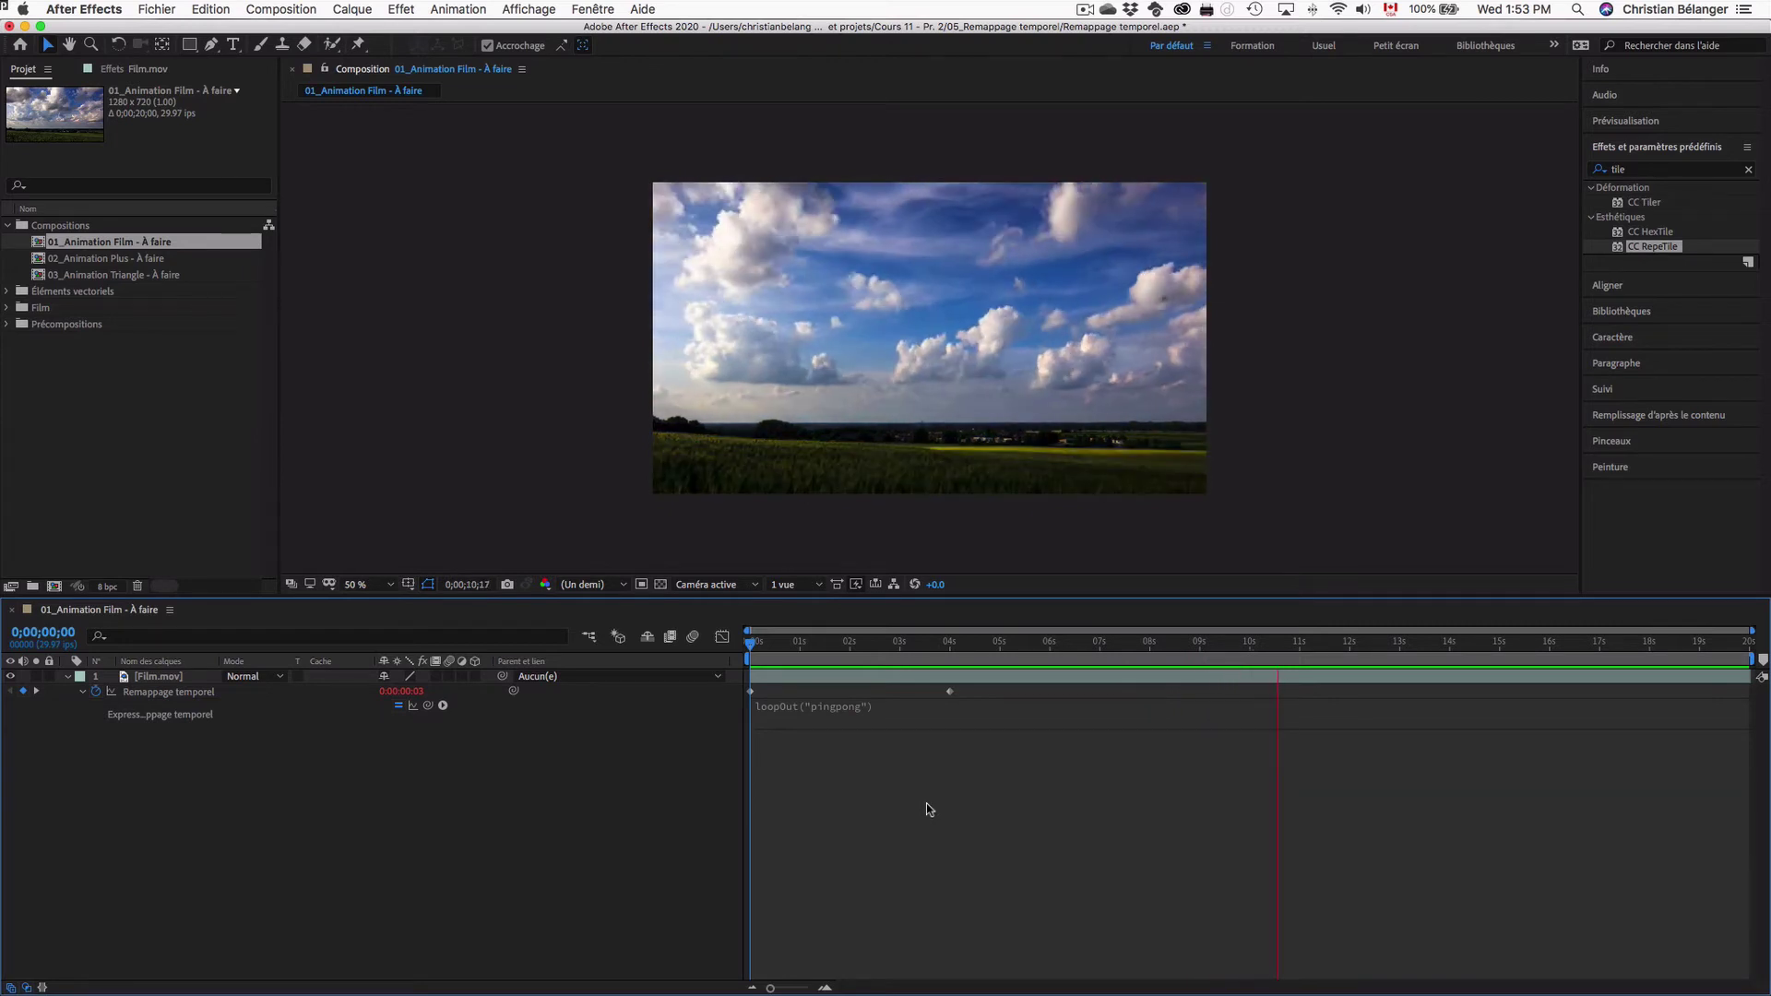
# - Stop the Film.mov preview, open the 02_Animation Plus - À faire composition, and play its animation
pyautogui.press('space')
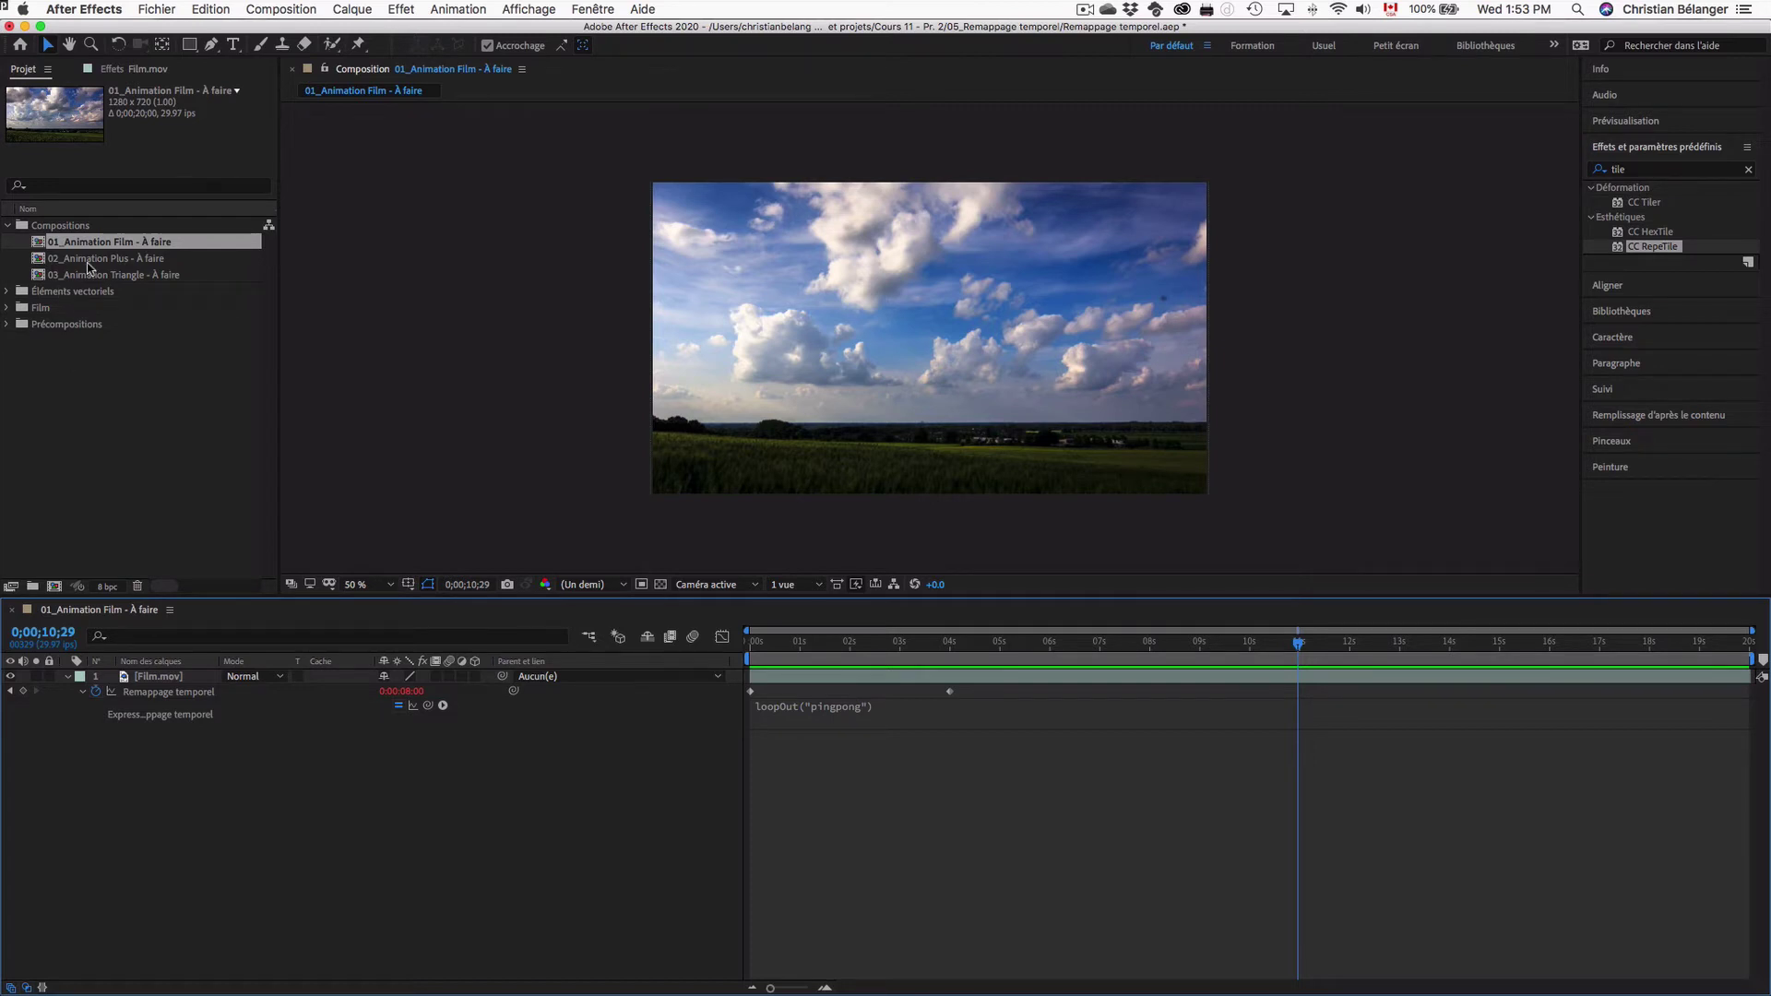
pyautogui.doubleClick(151, 262)
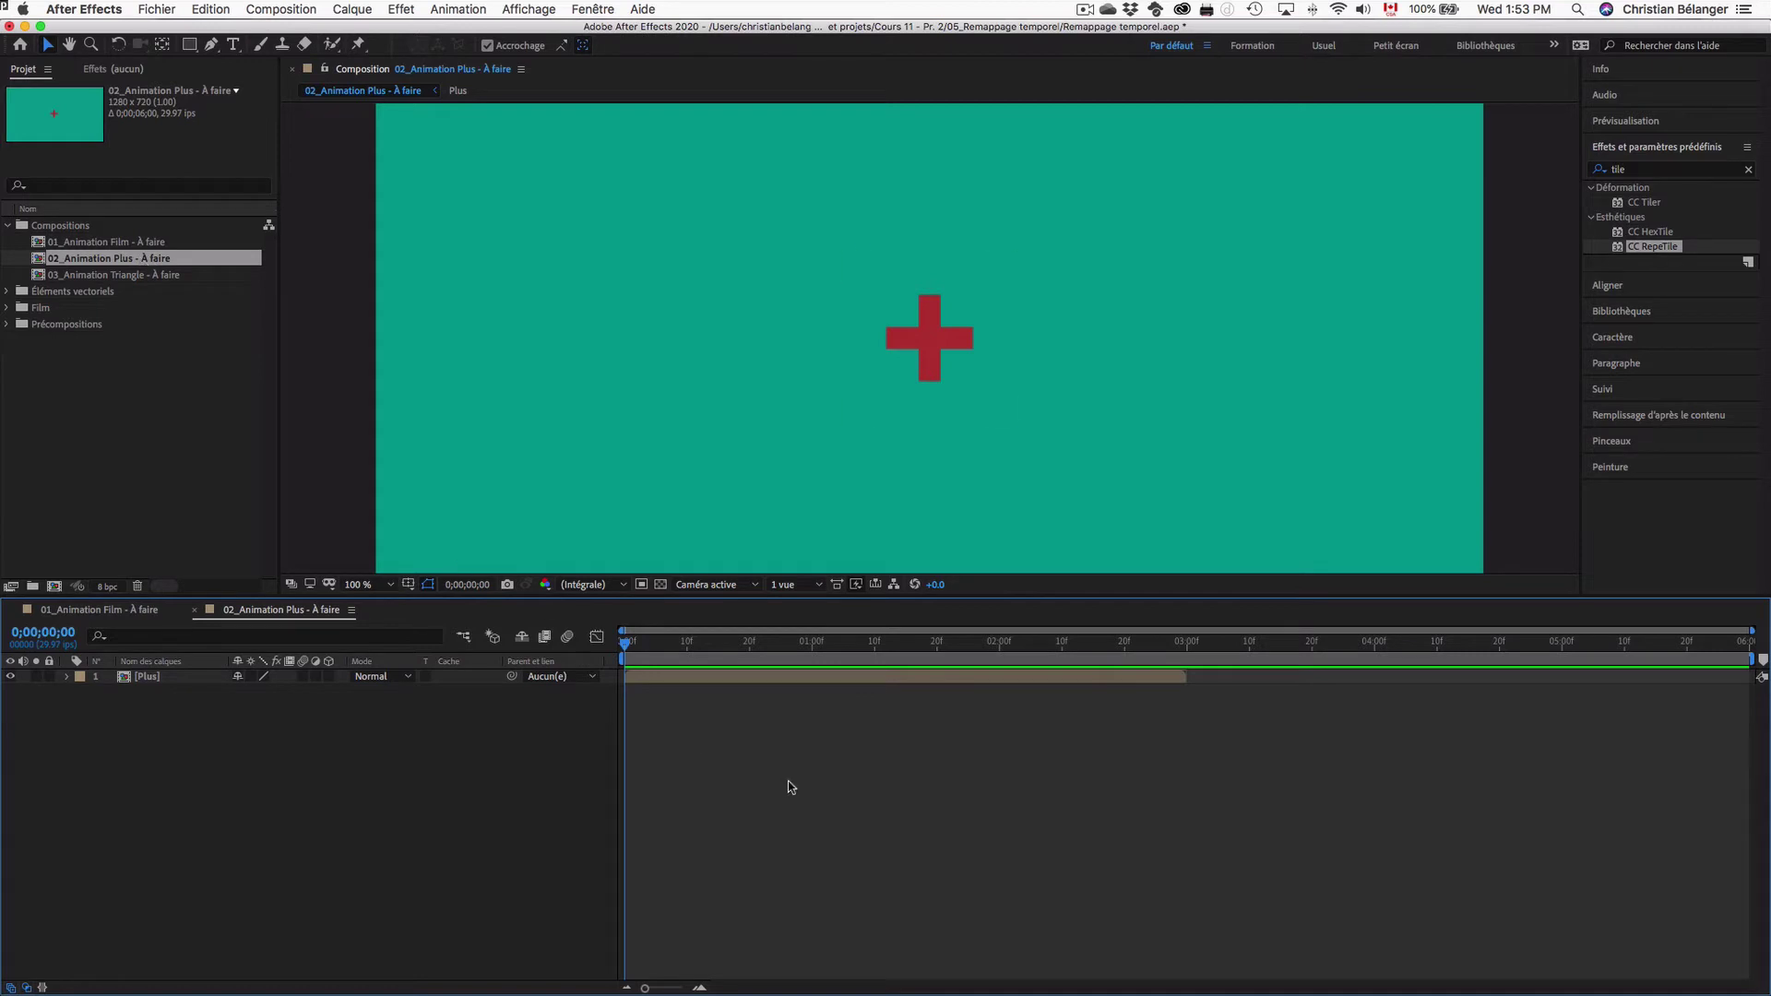
pyautogui.press('space')
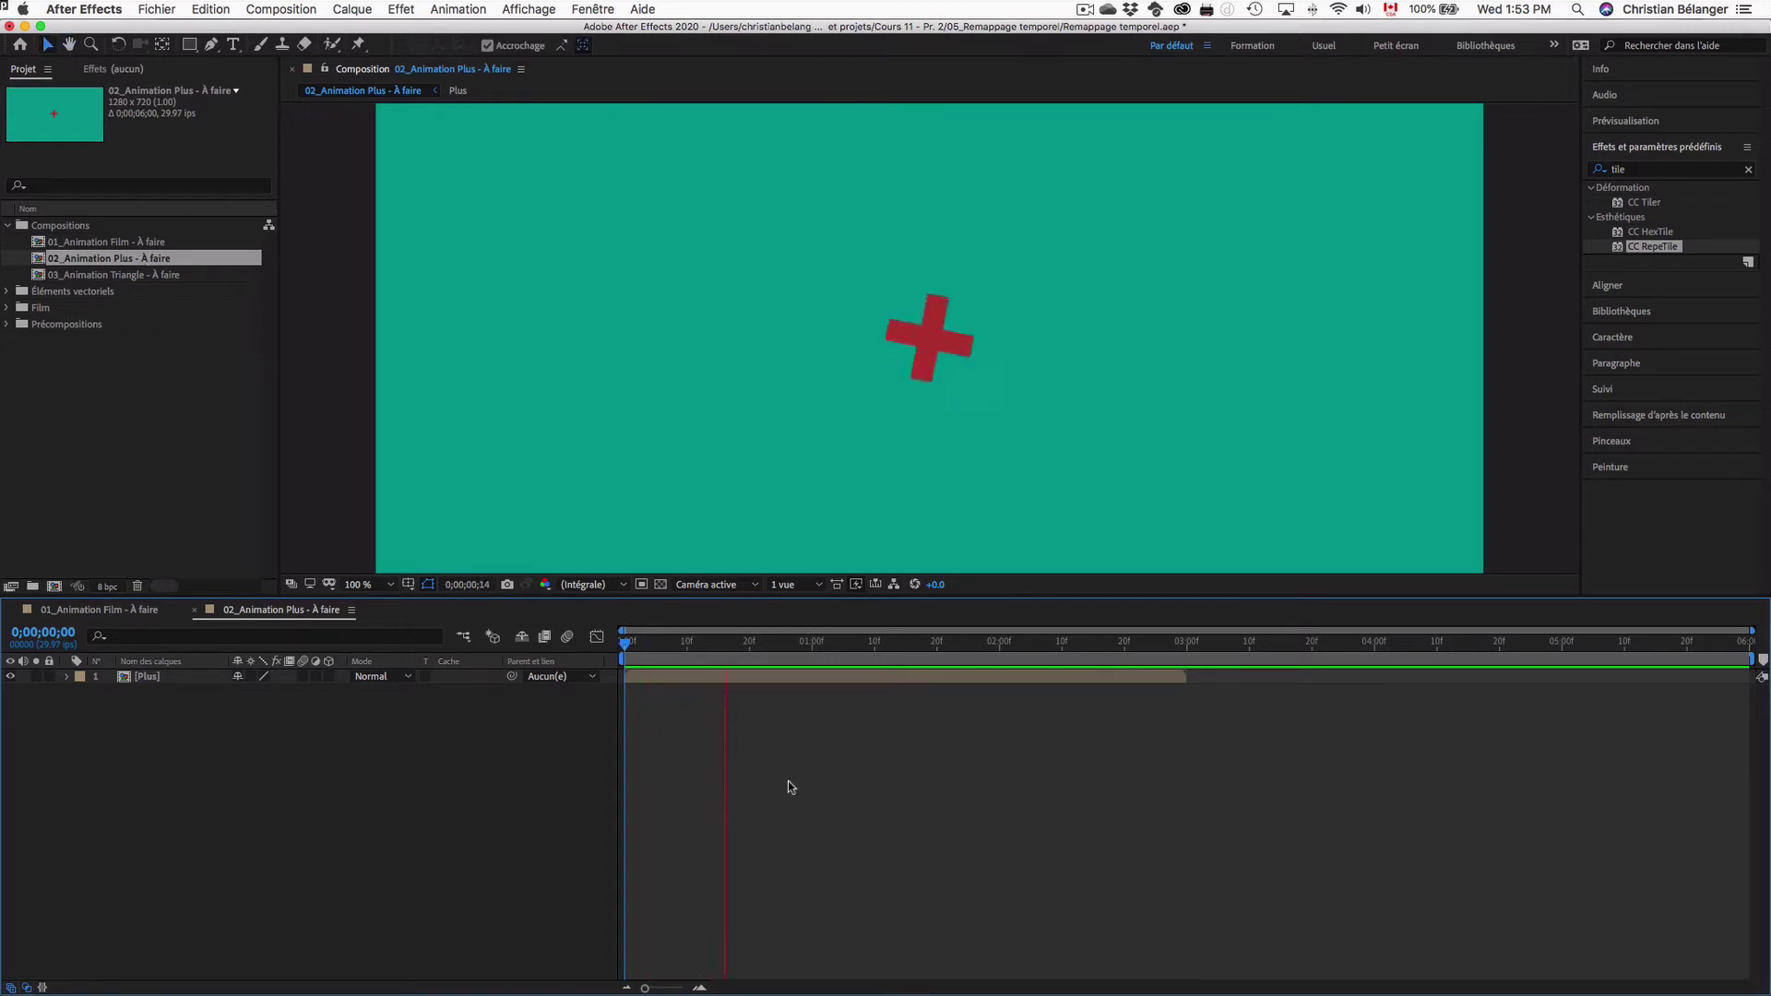
pyautogui.press('space')
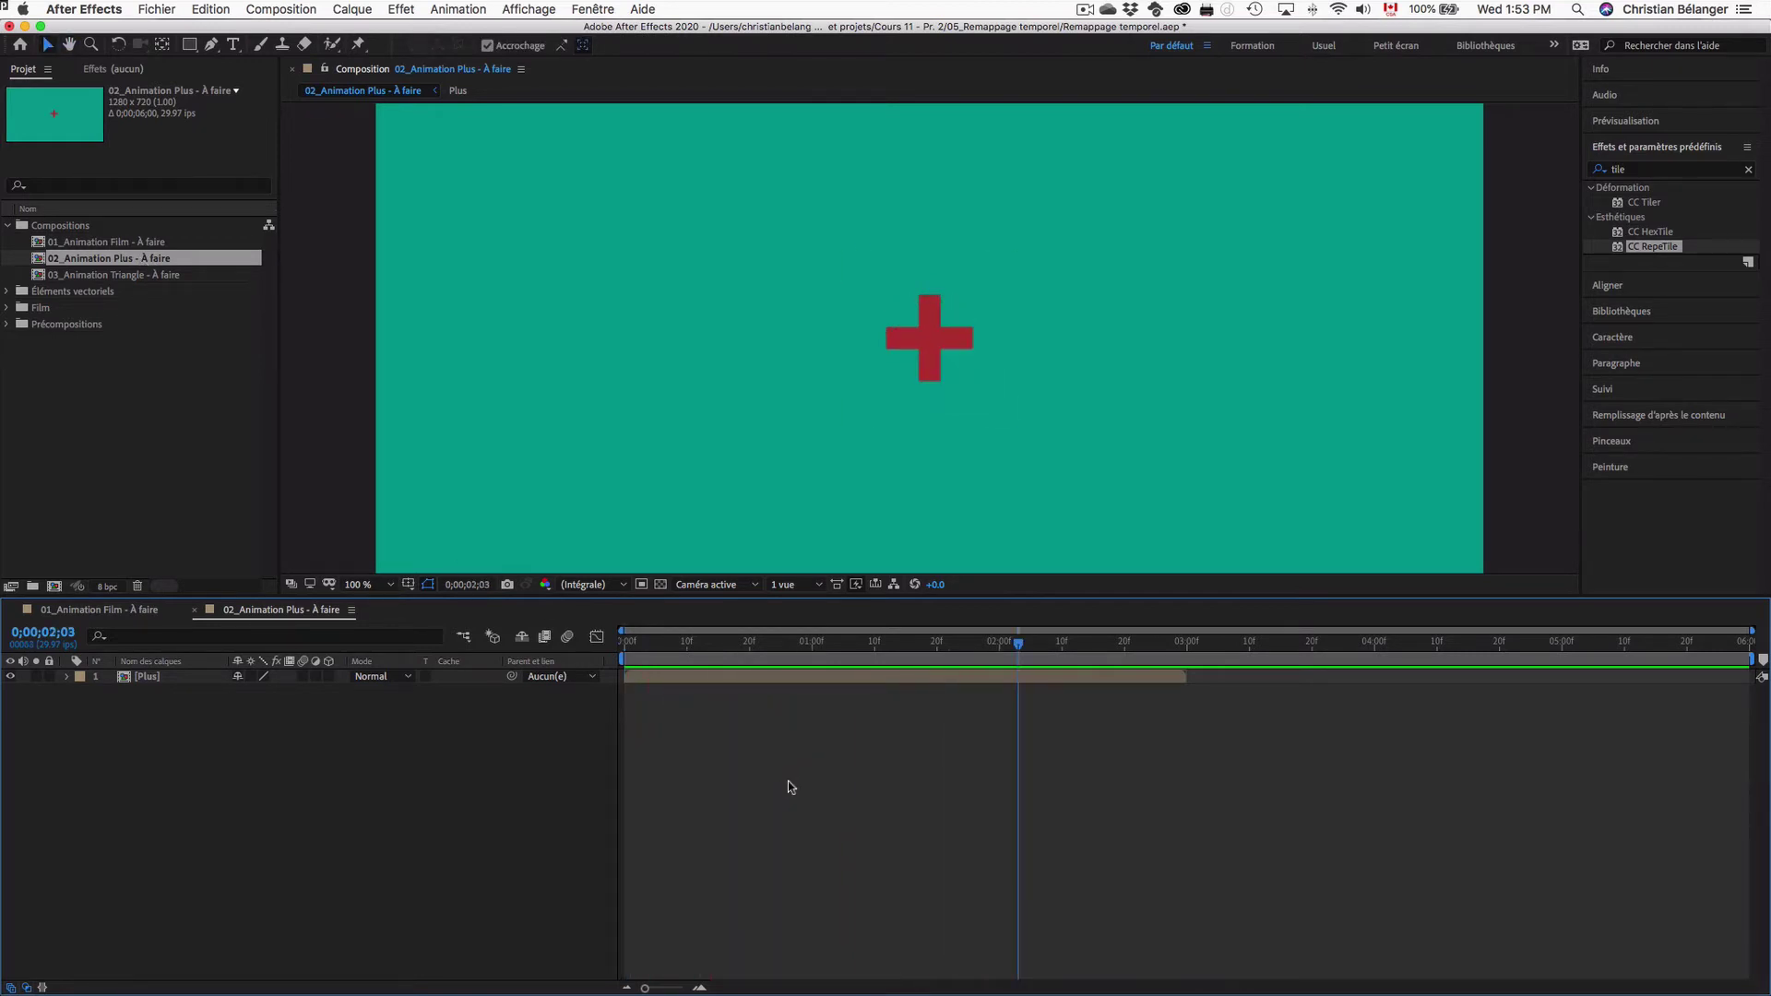
# - Preview the plus animation from the start and examine where the Plus layer ends within the composition
pyautogui.click(134, 679)
pyautogui.click(134, 679)
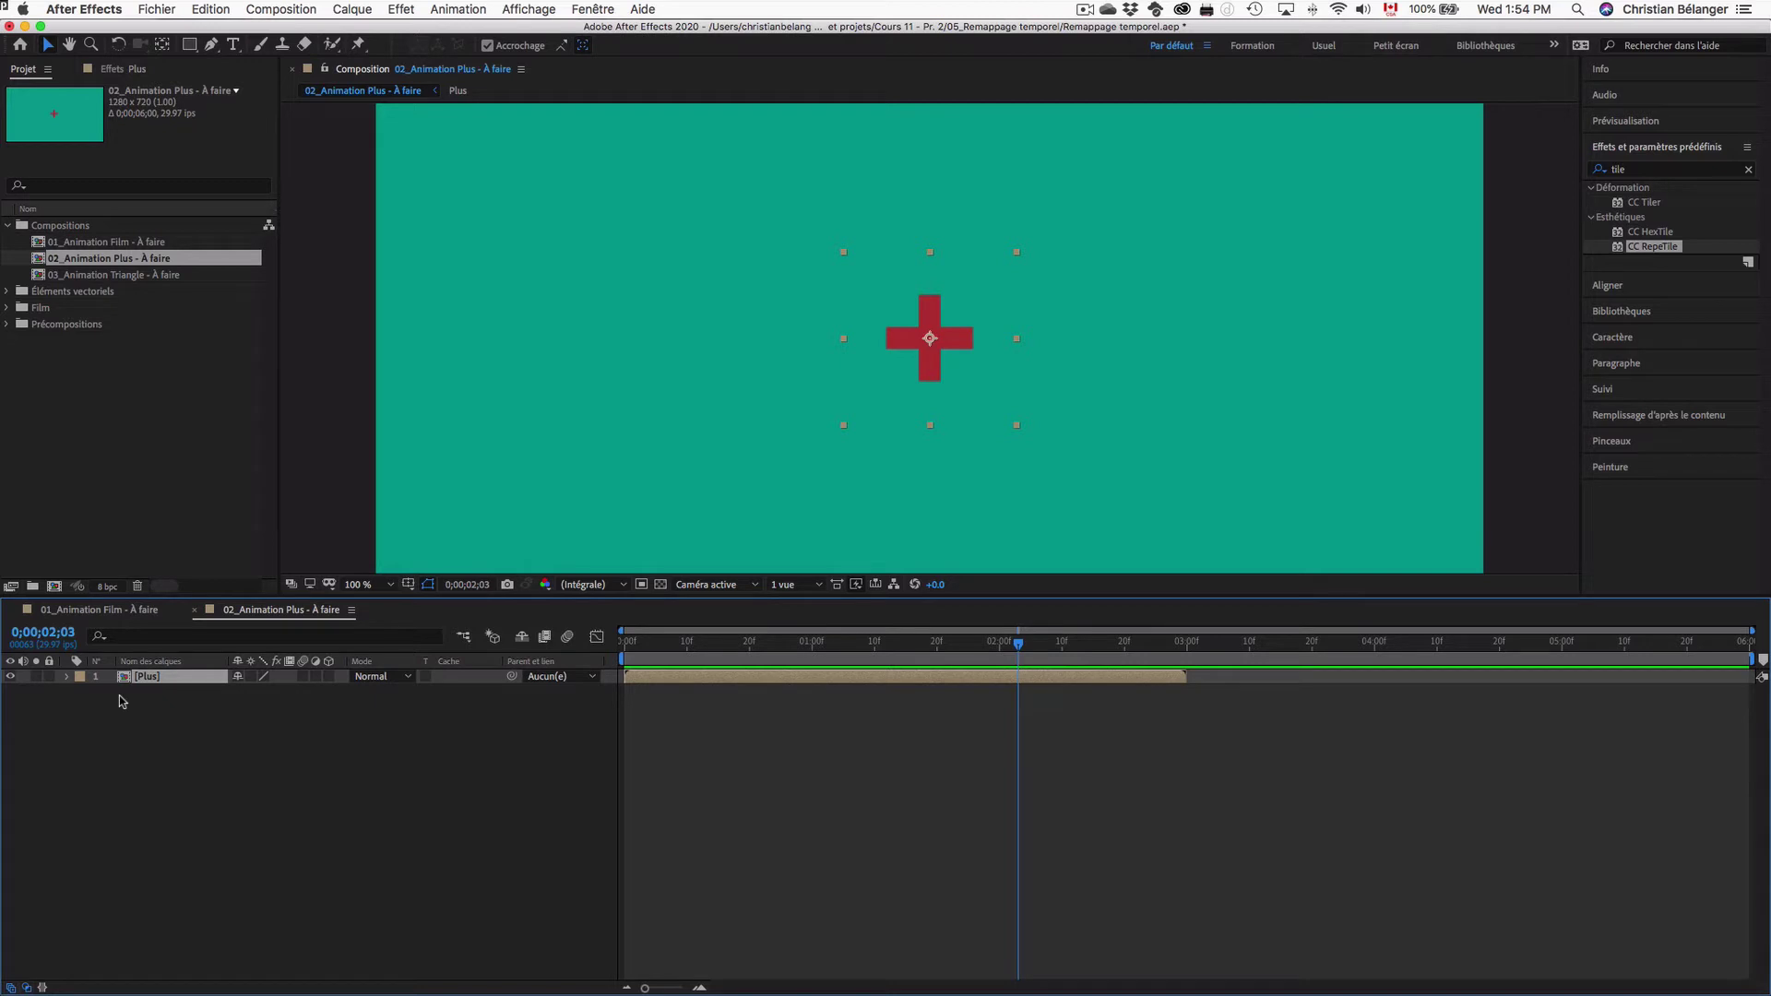
pyautogui.click(872, 739)
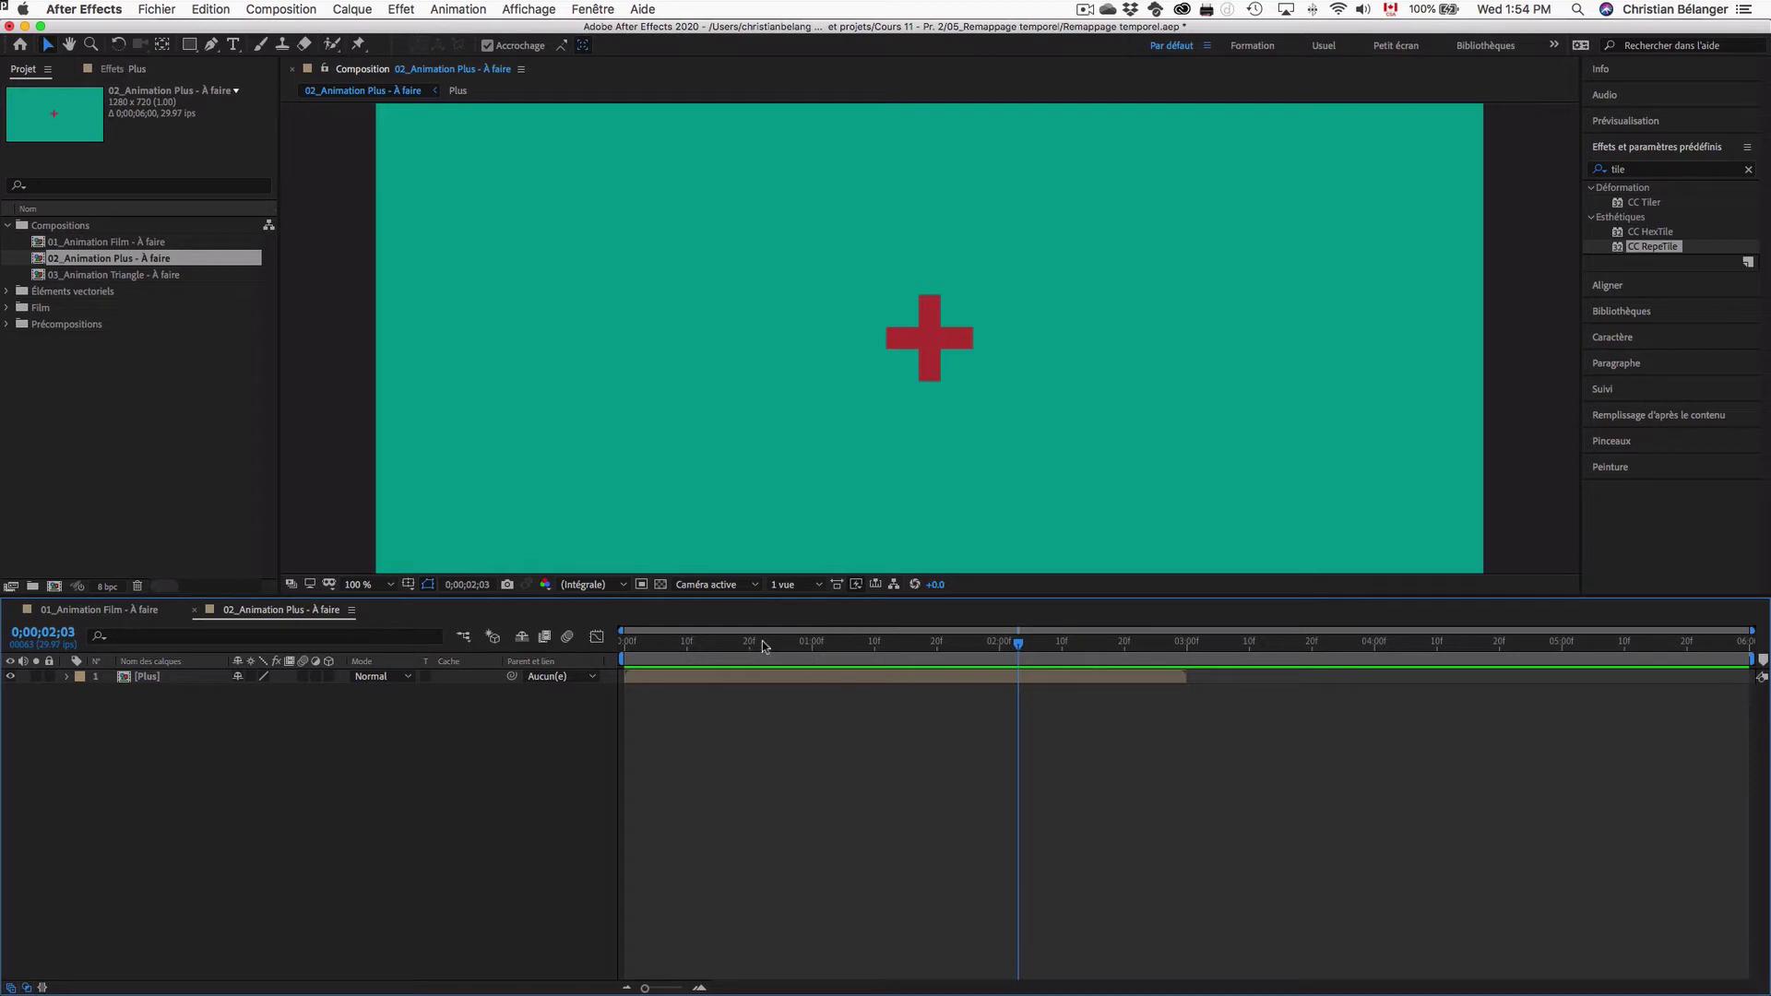
pyautogui.moveTo(767, 641); pyautogui.dragTo(596, 640)
pyautogui.press('space')
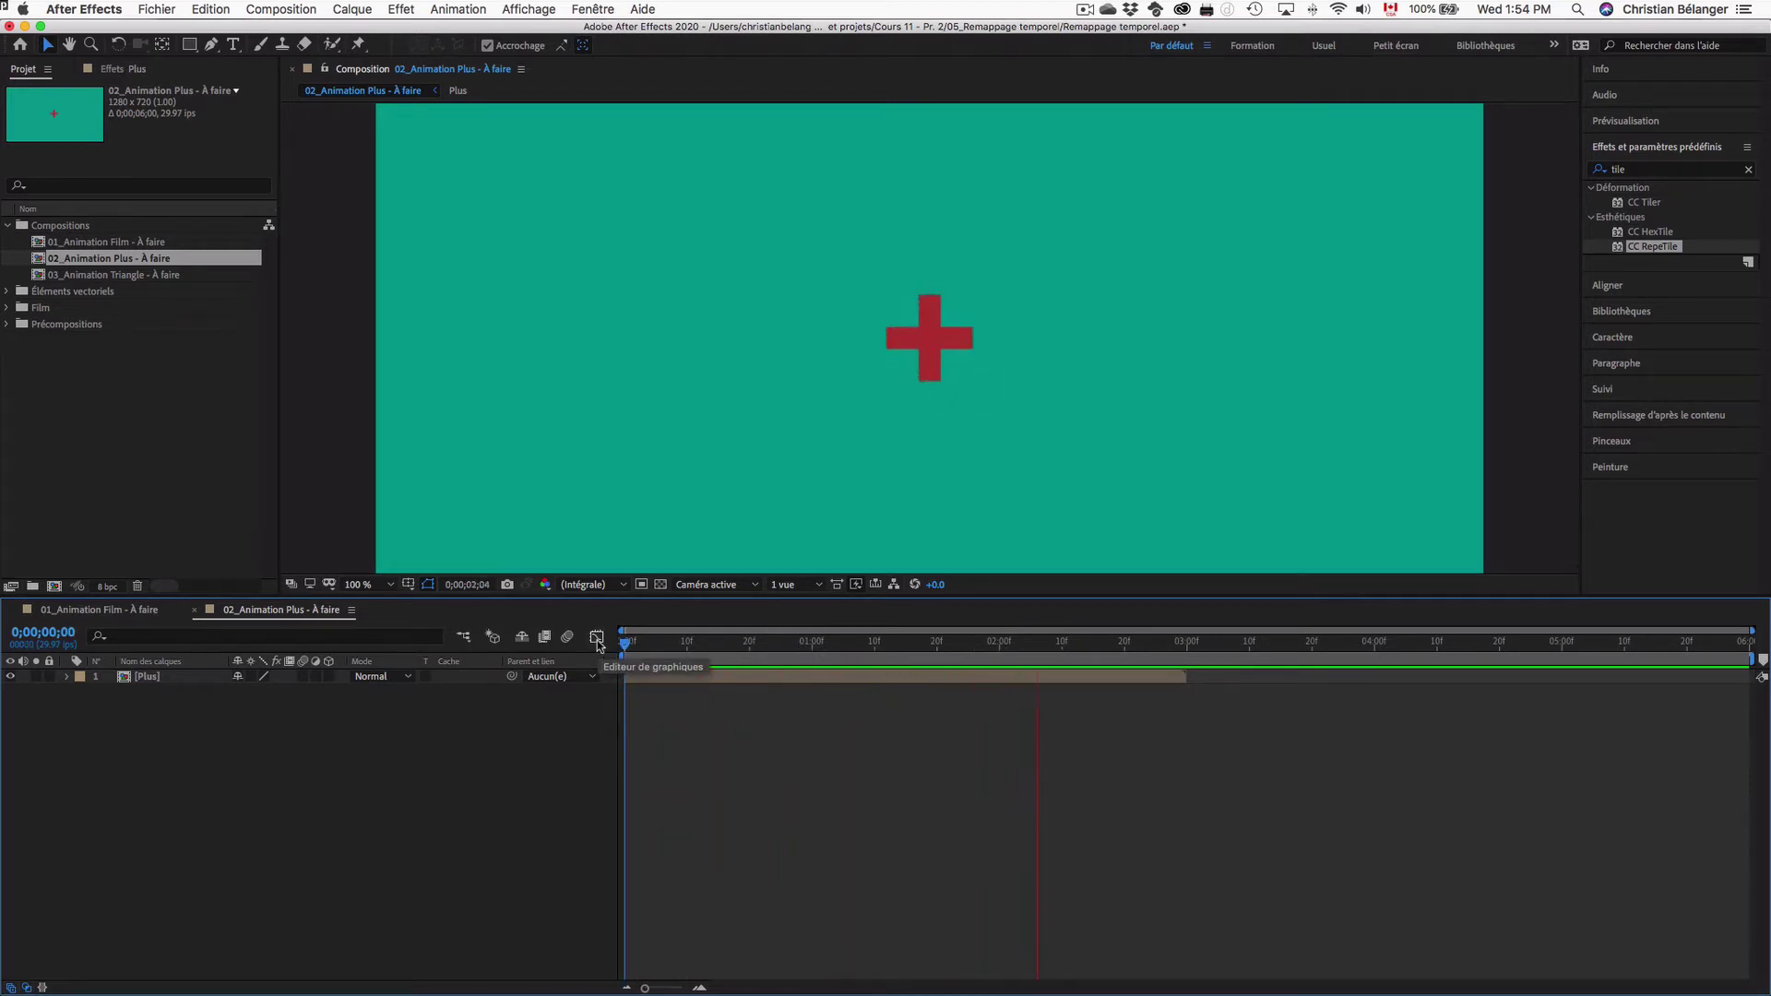
pyautogui.press('space')
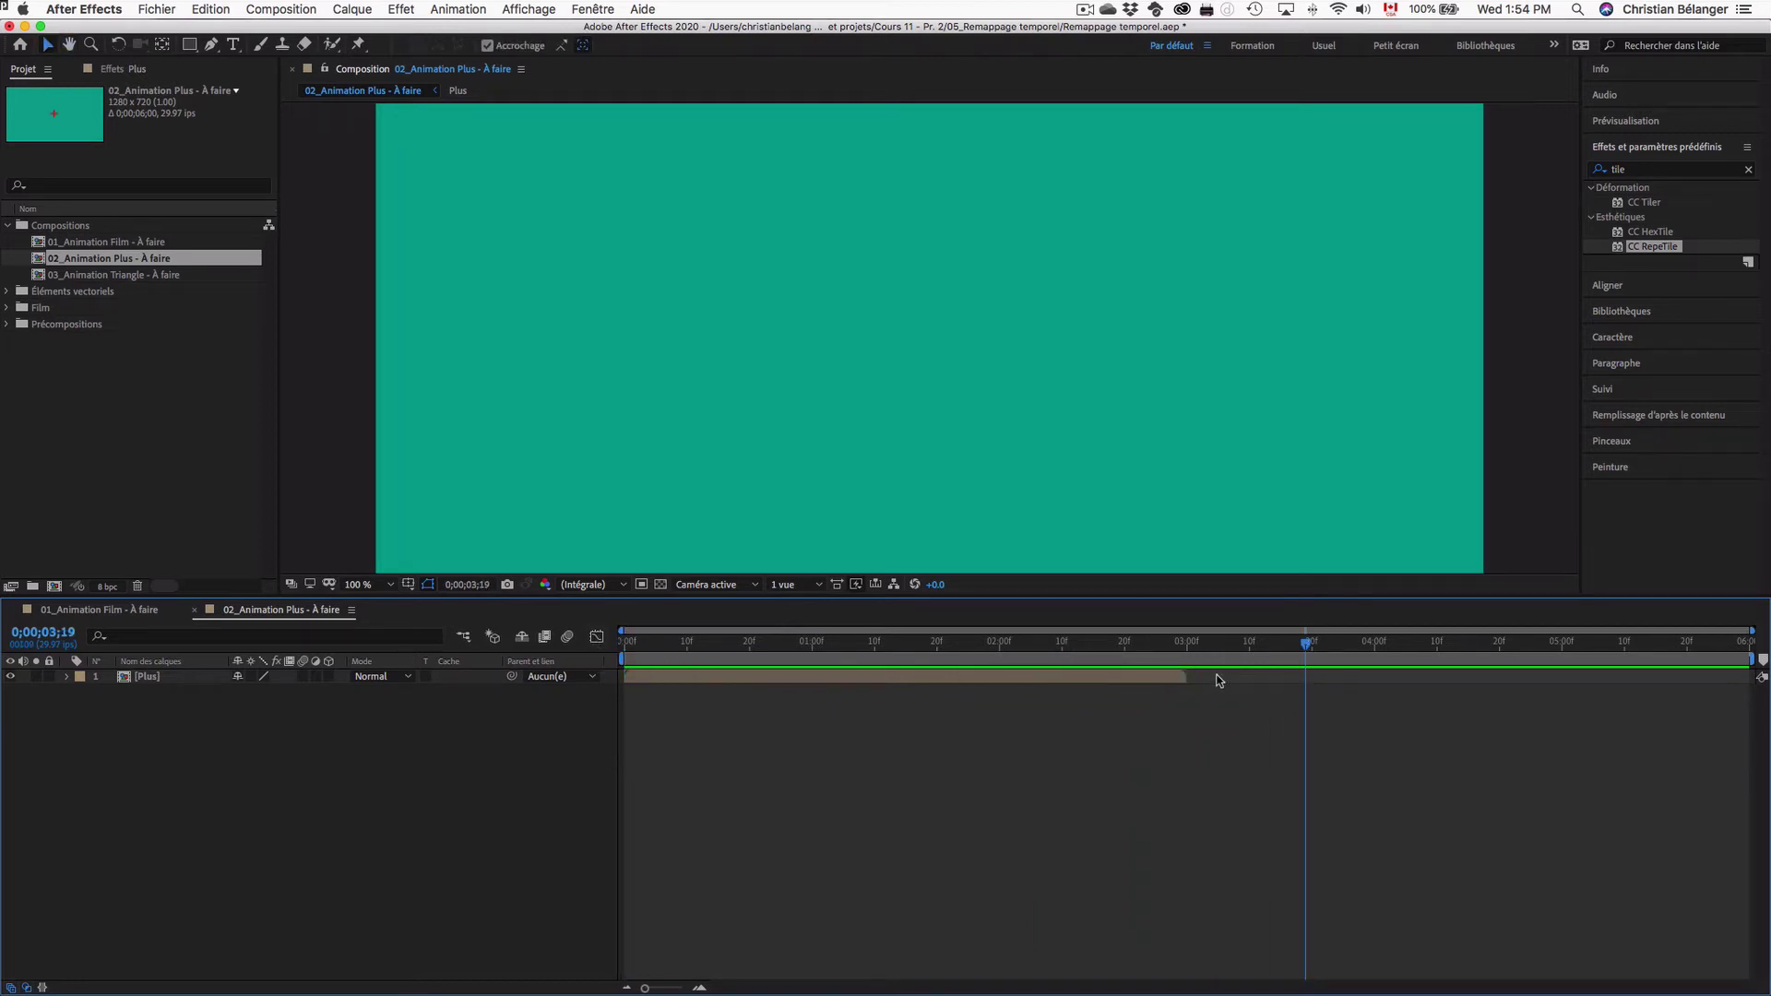
pyautogui.click(1187, 677)
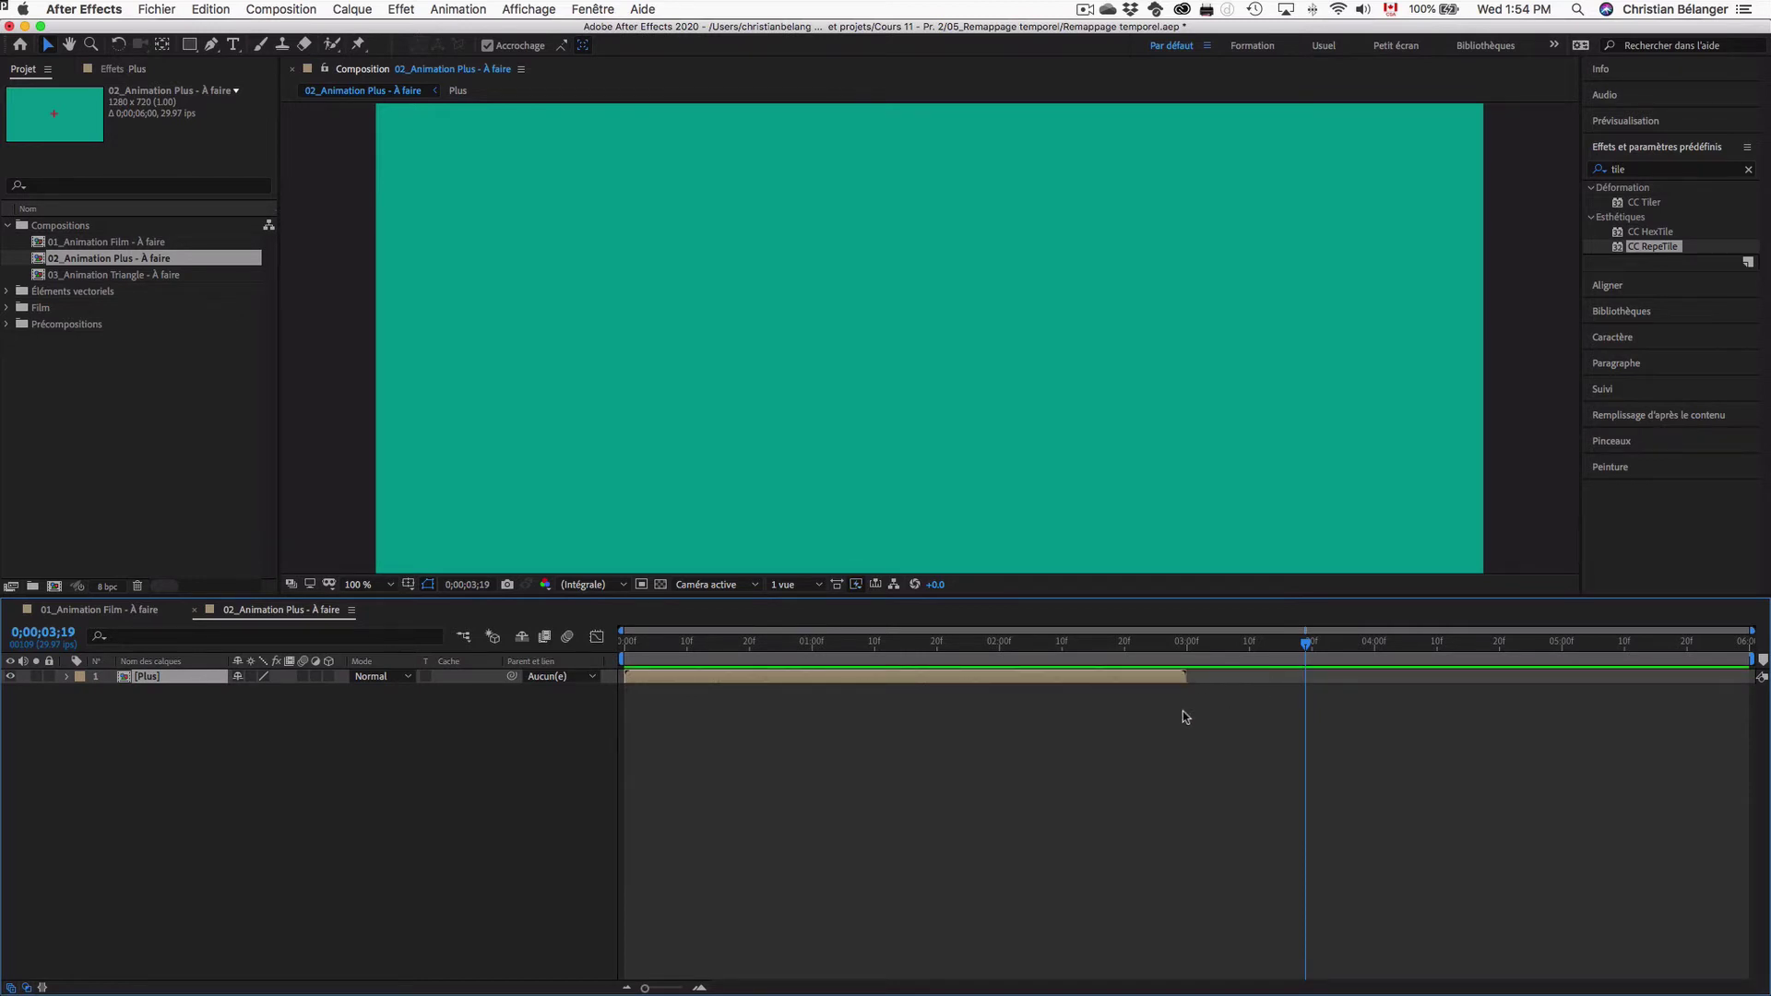
pyautogui.moveTo(1186, 643); pyautogui.dragTo(623, 642)
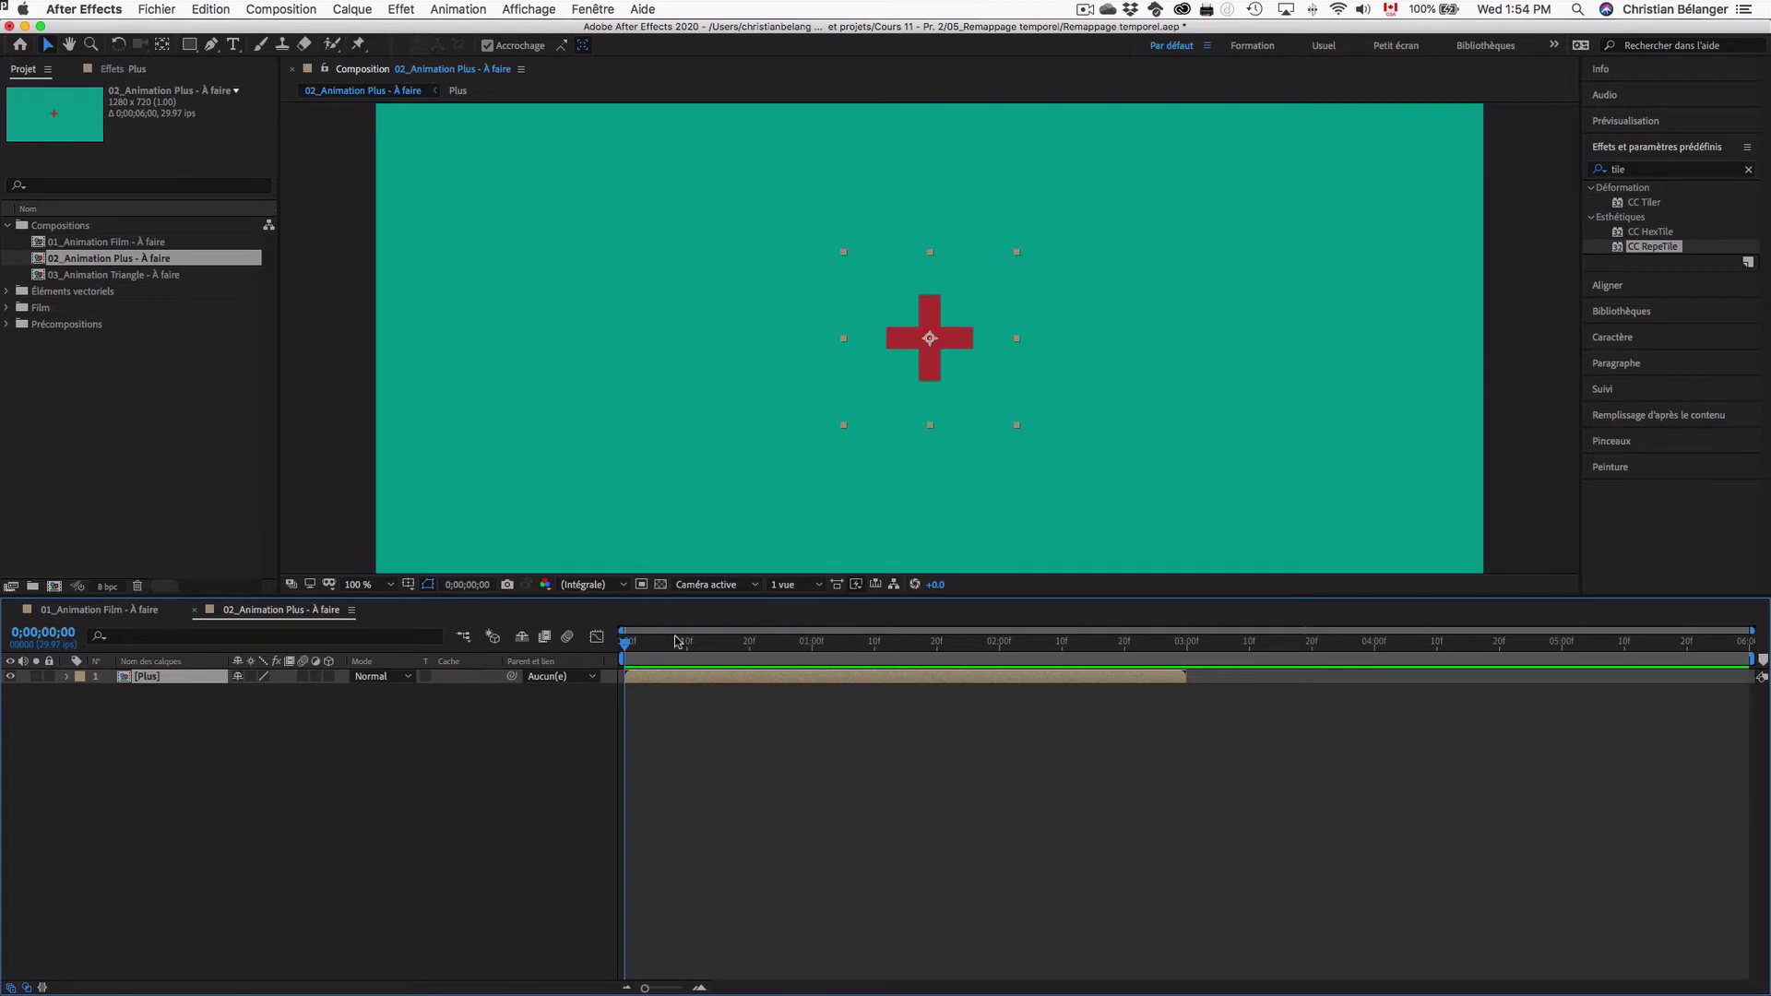
pyautogui.click(763, 787)
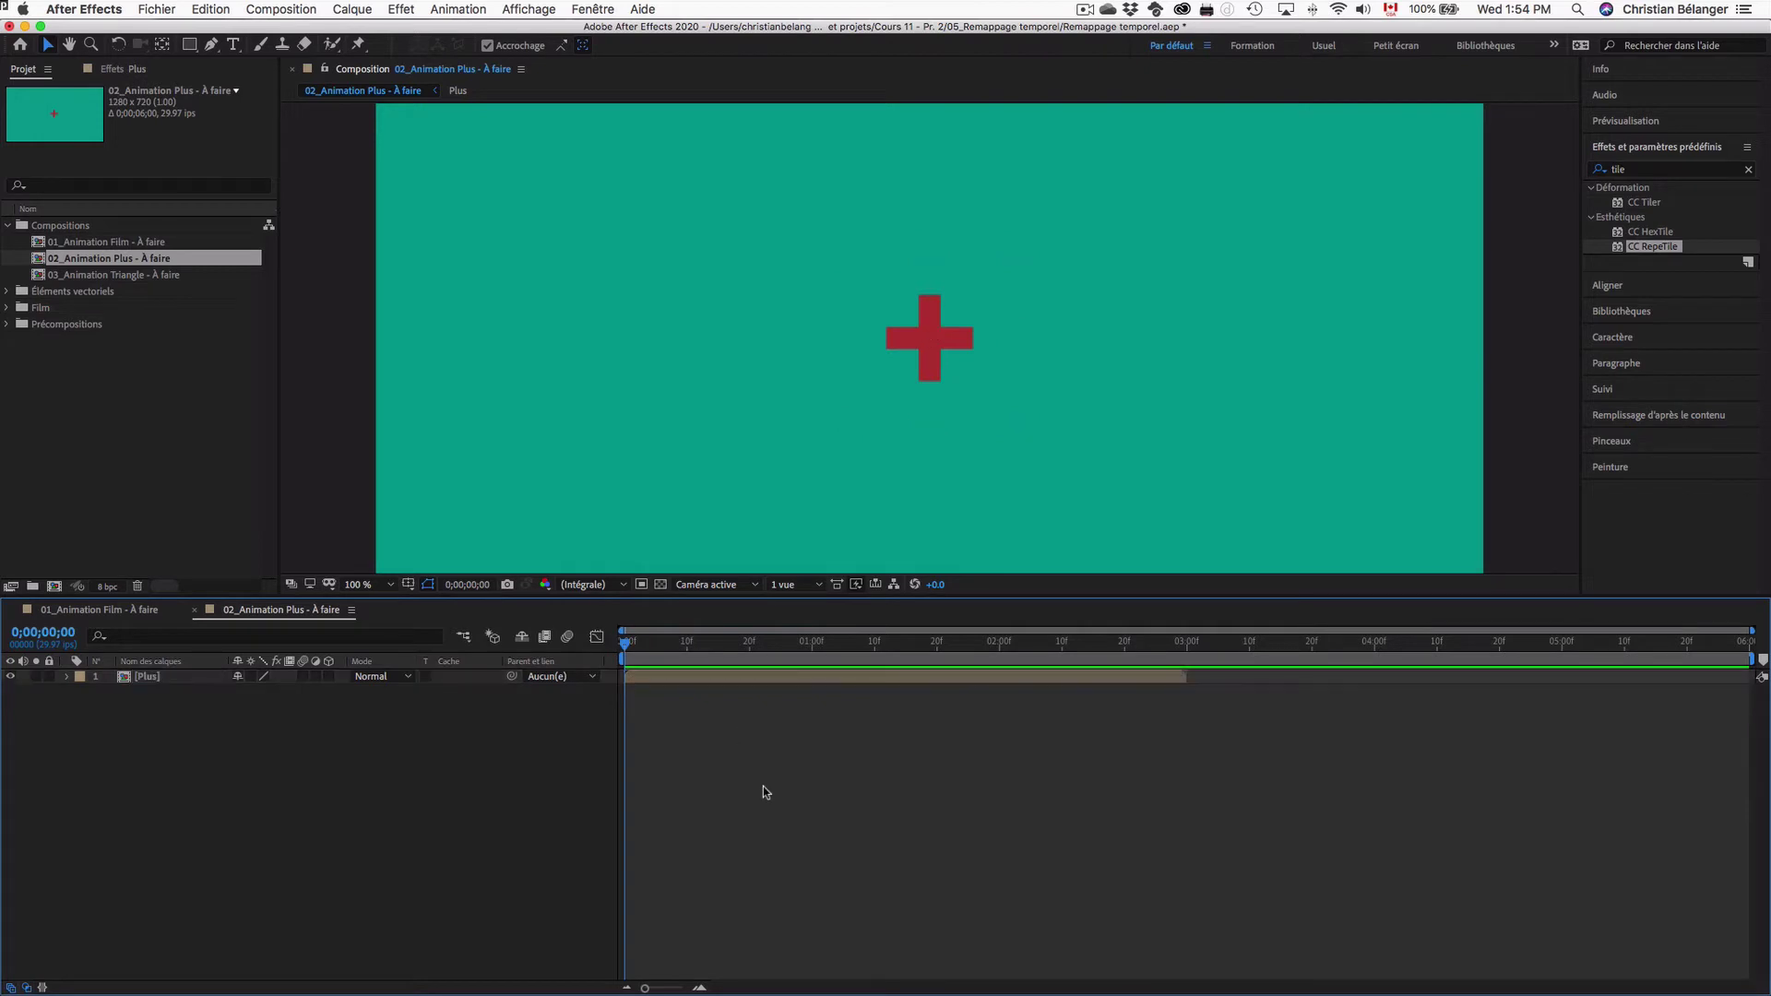
# - Open the Plus precomposition and check its duration in the composition settings without changing anything
pyautogui.doubleClick(125, 675)
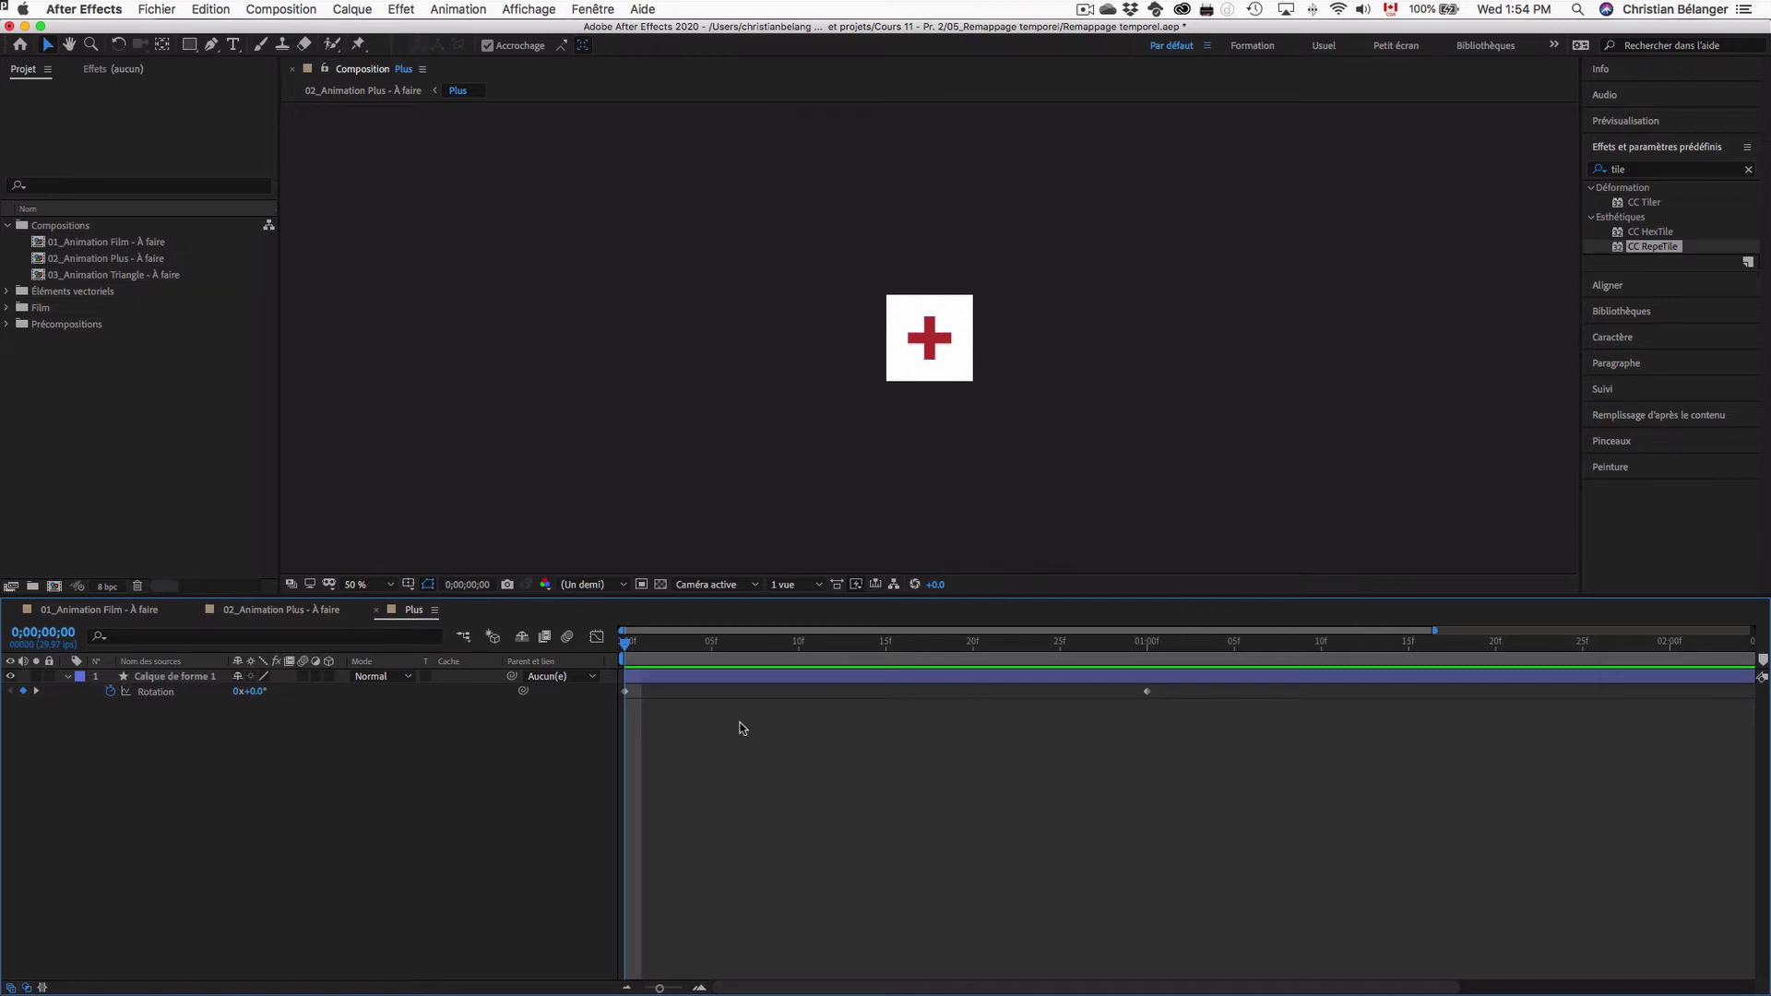
pyautogui.click(950, 768)
pyautogui.press('super+k')
pyautogui.moveTo(1036, 443); pyautogui.dragTo(789, 422)
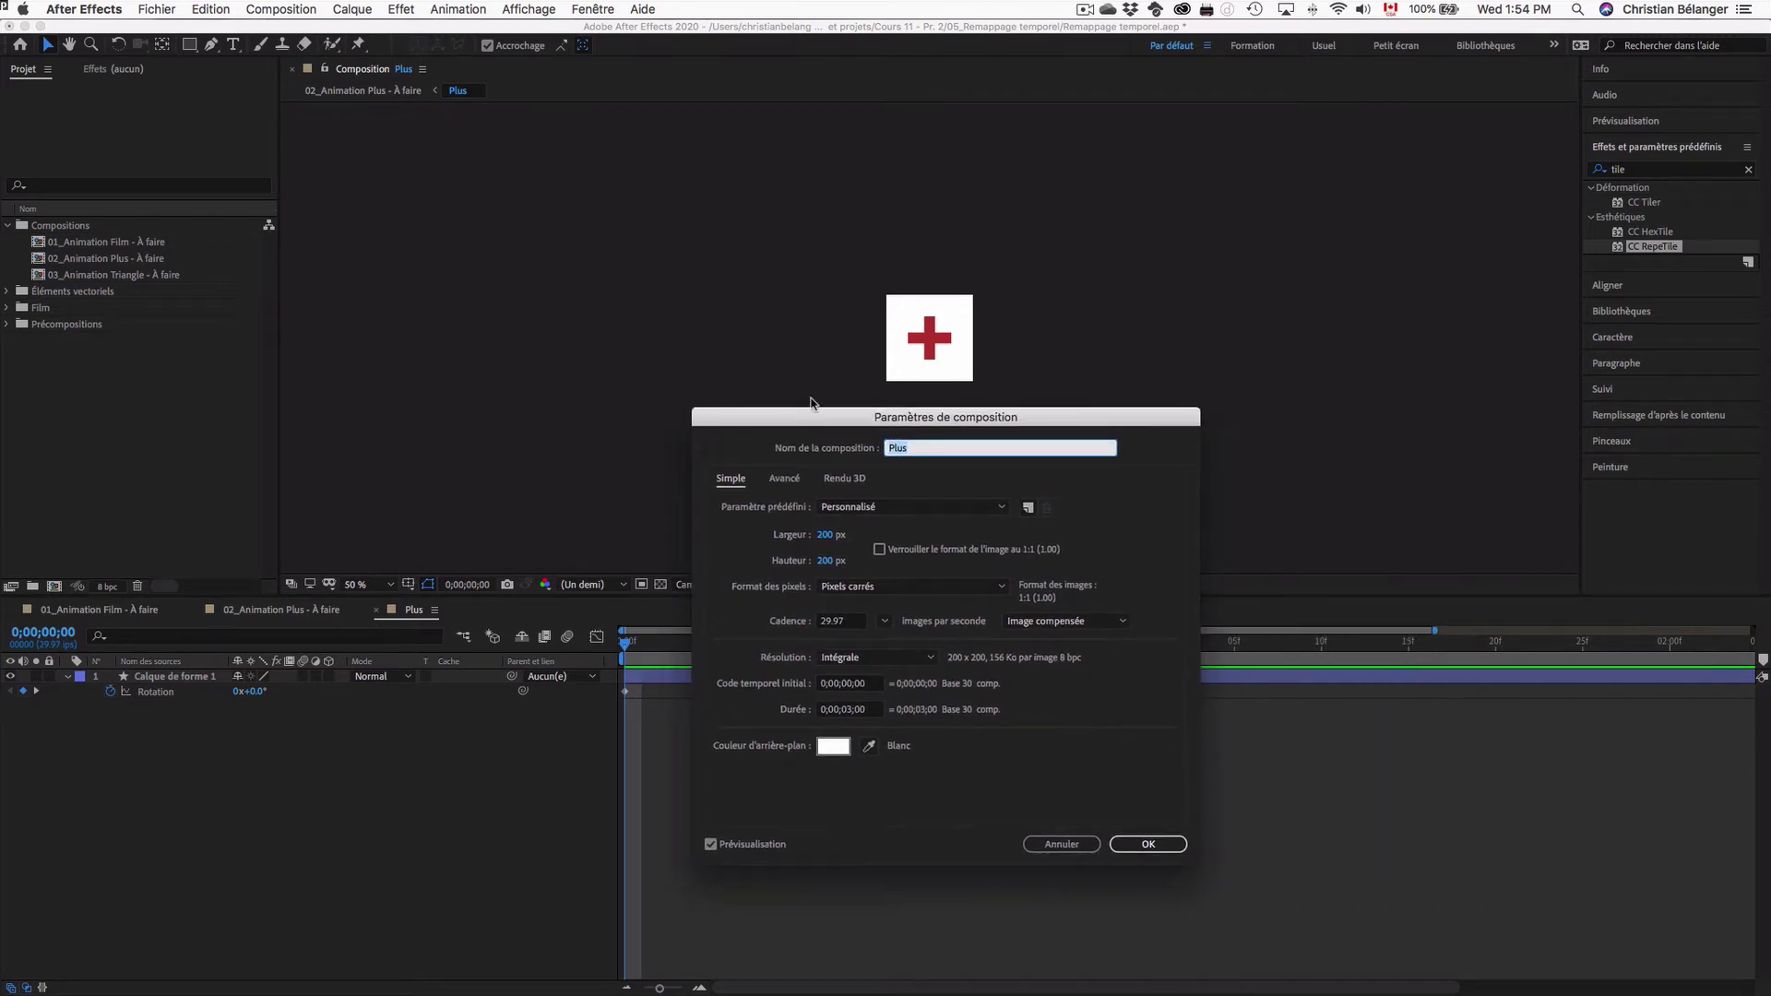
pyautogui.click(851, 712)
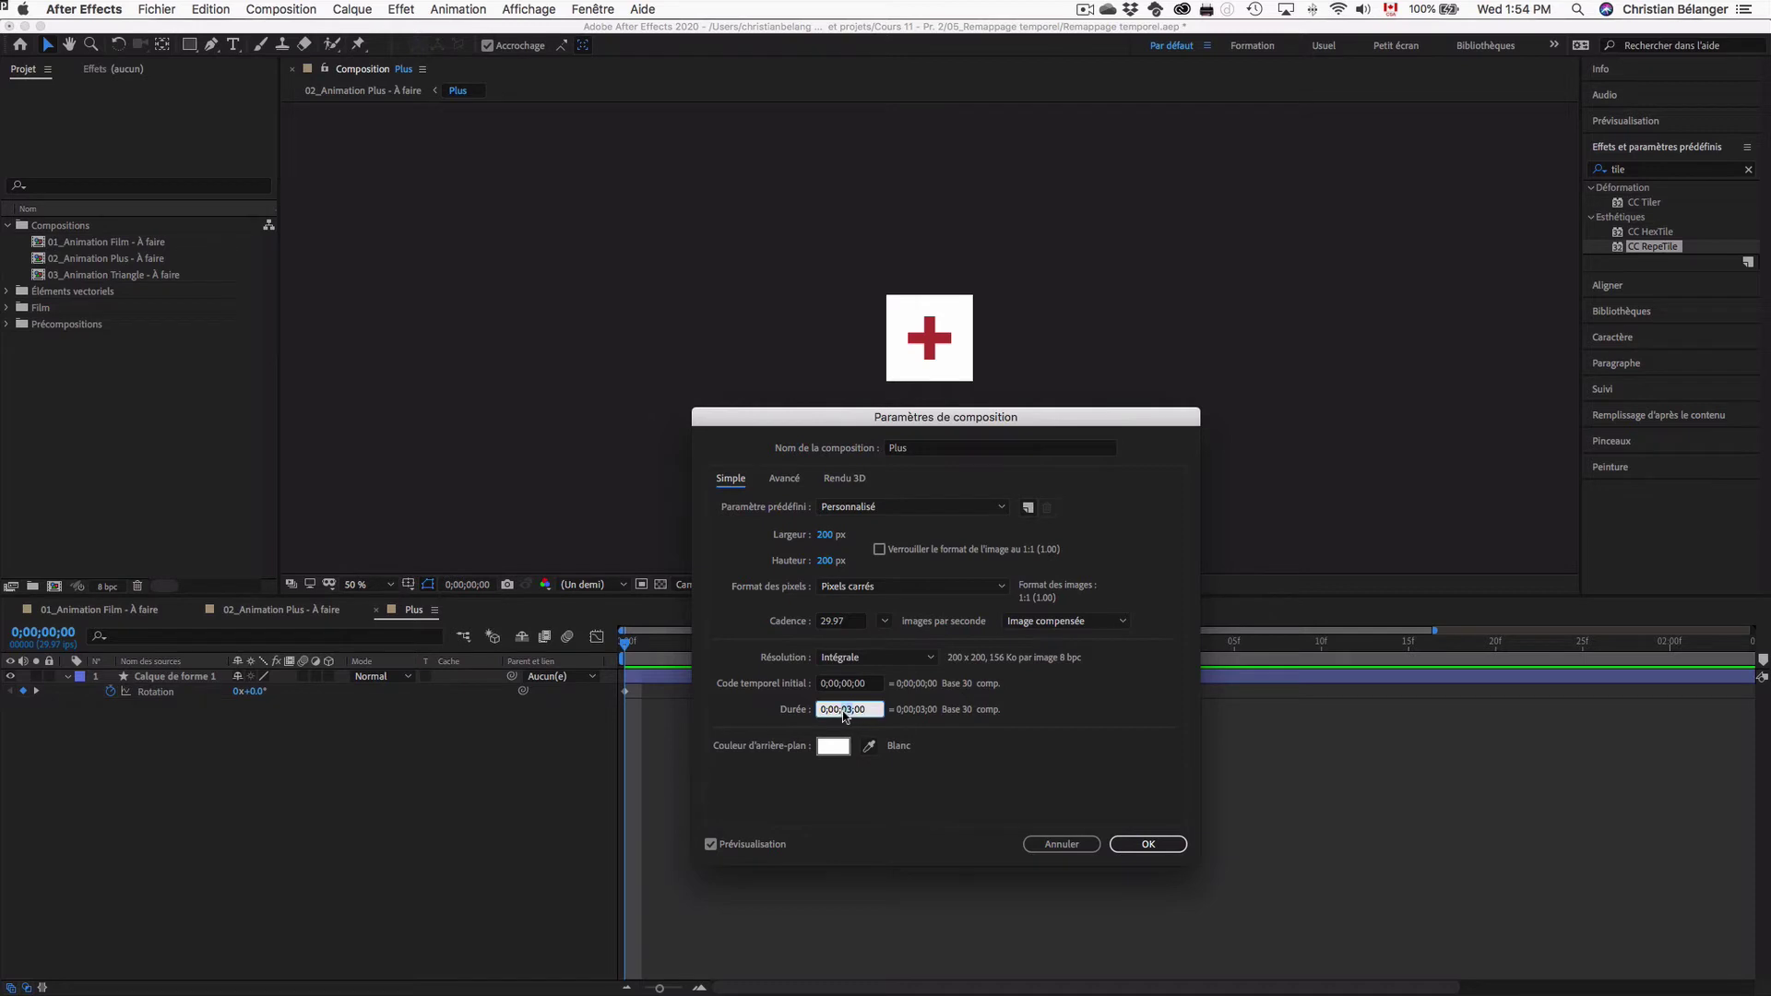
pyautogui.click(1057, 844)
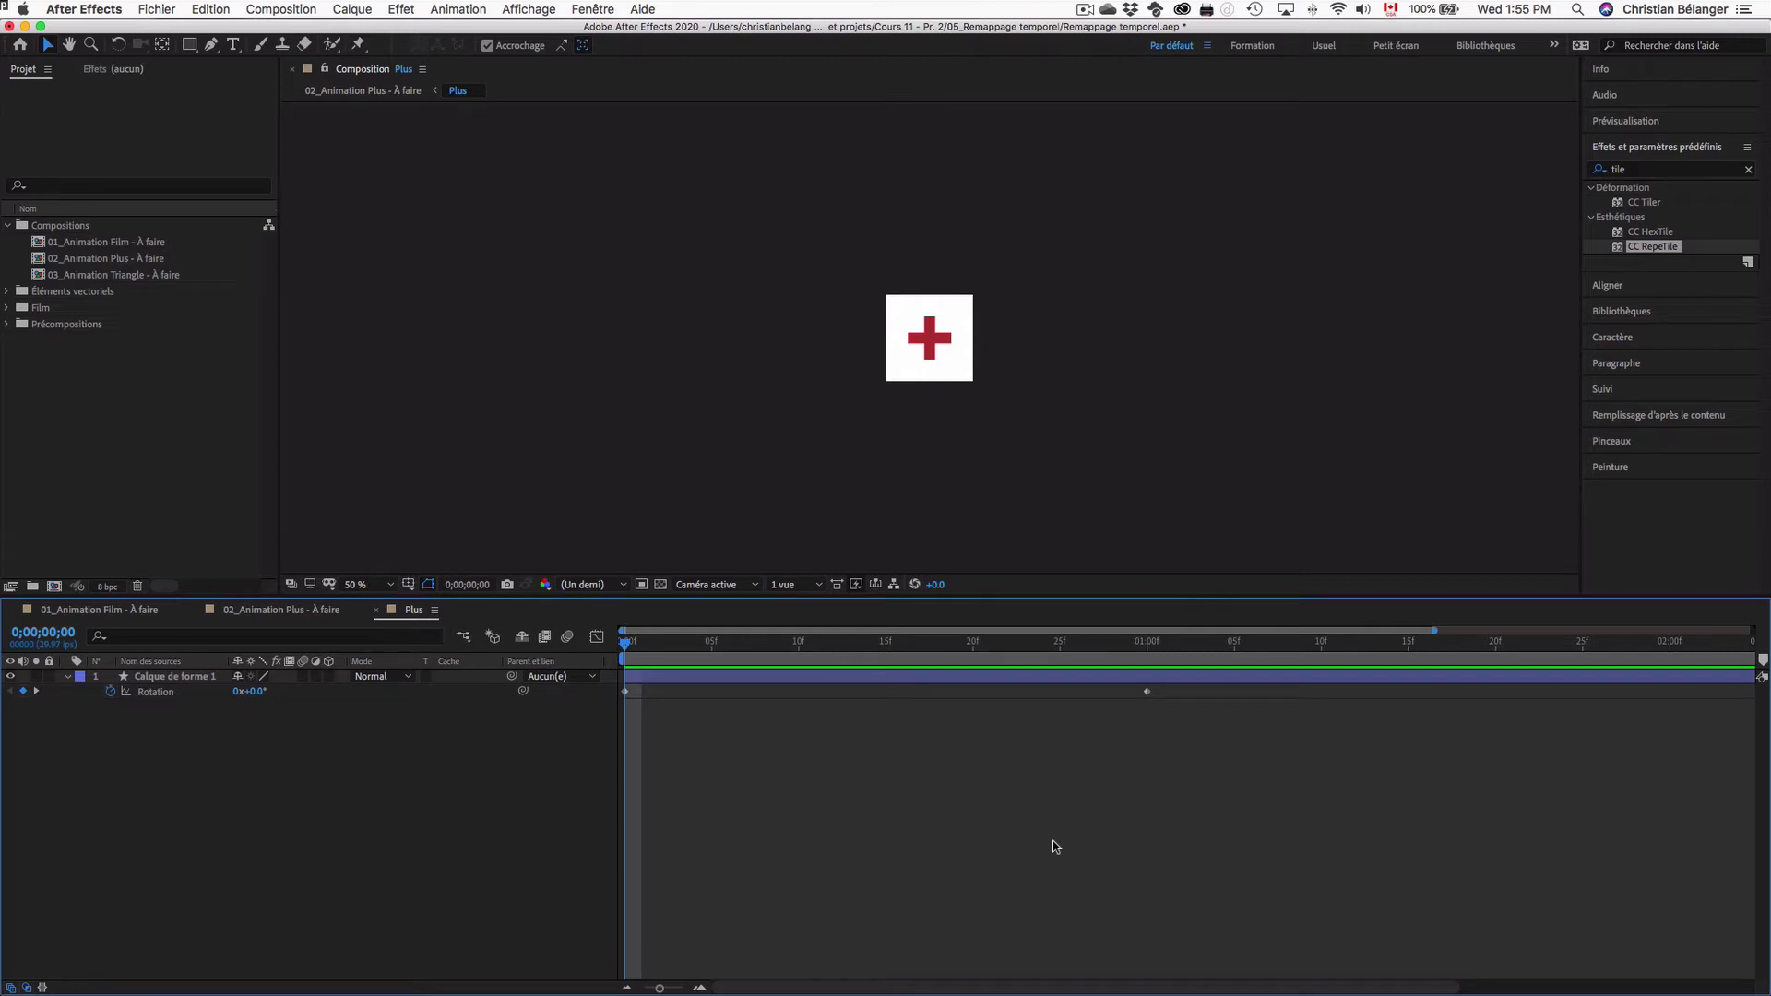
# - Preview the rotation animation inside the Plus precomposition from the start
pyautogui.press('space')
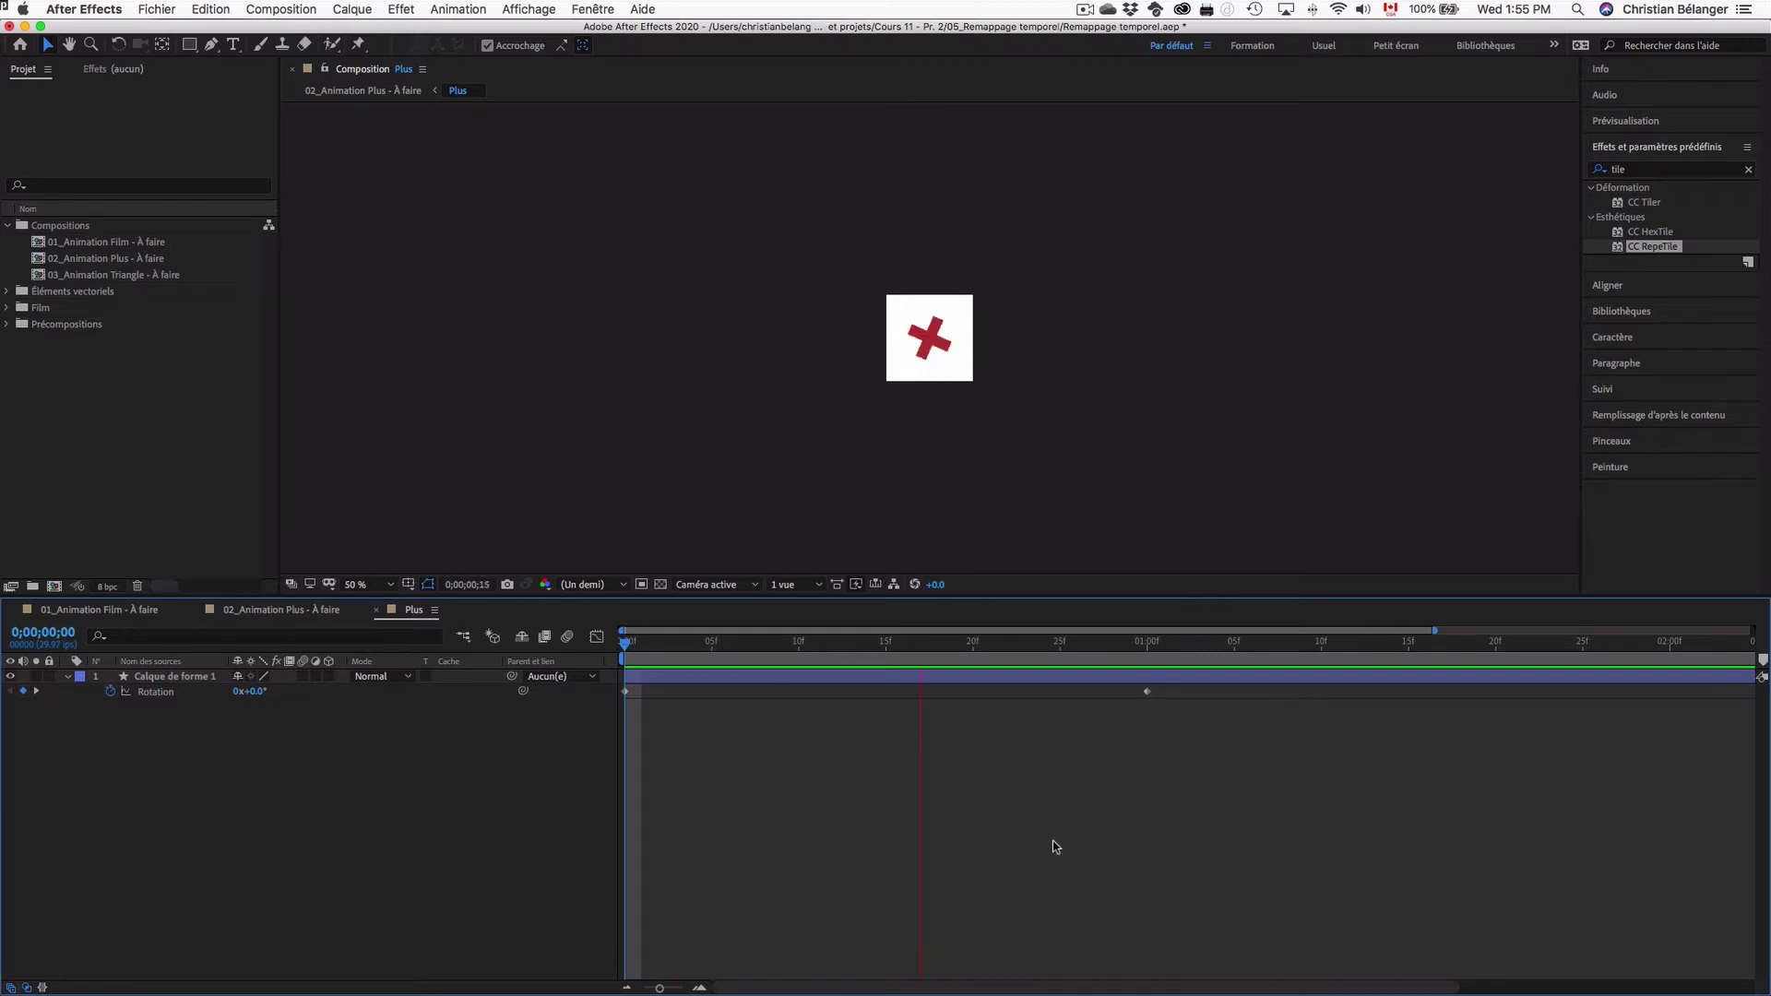
pyautogui.press('space')
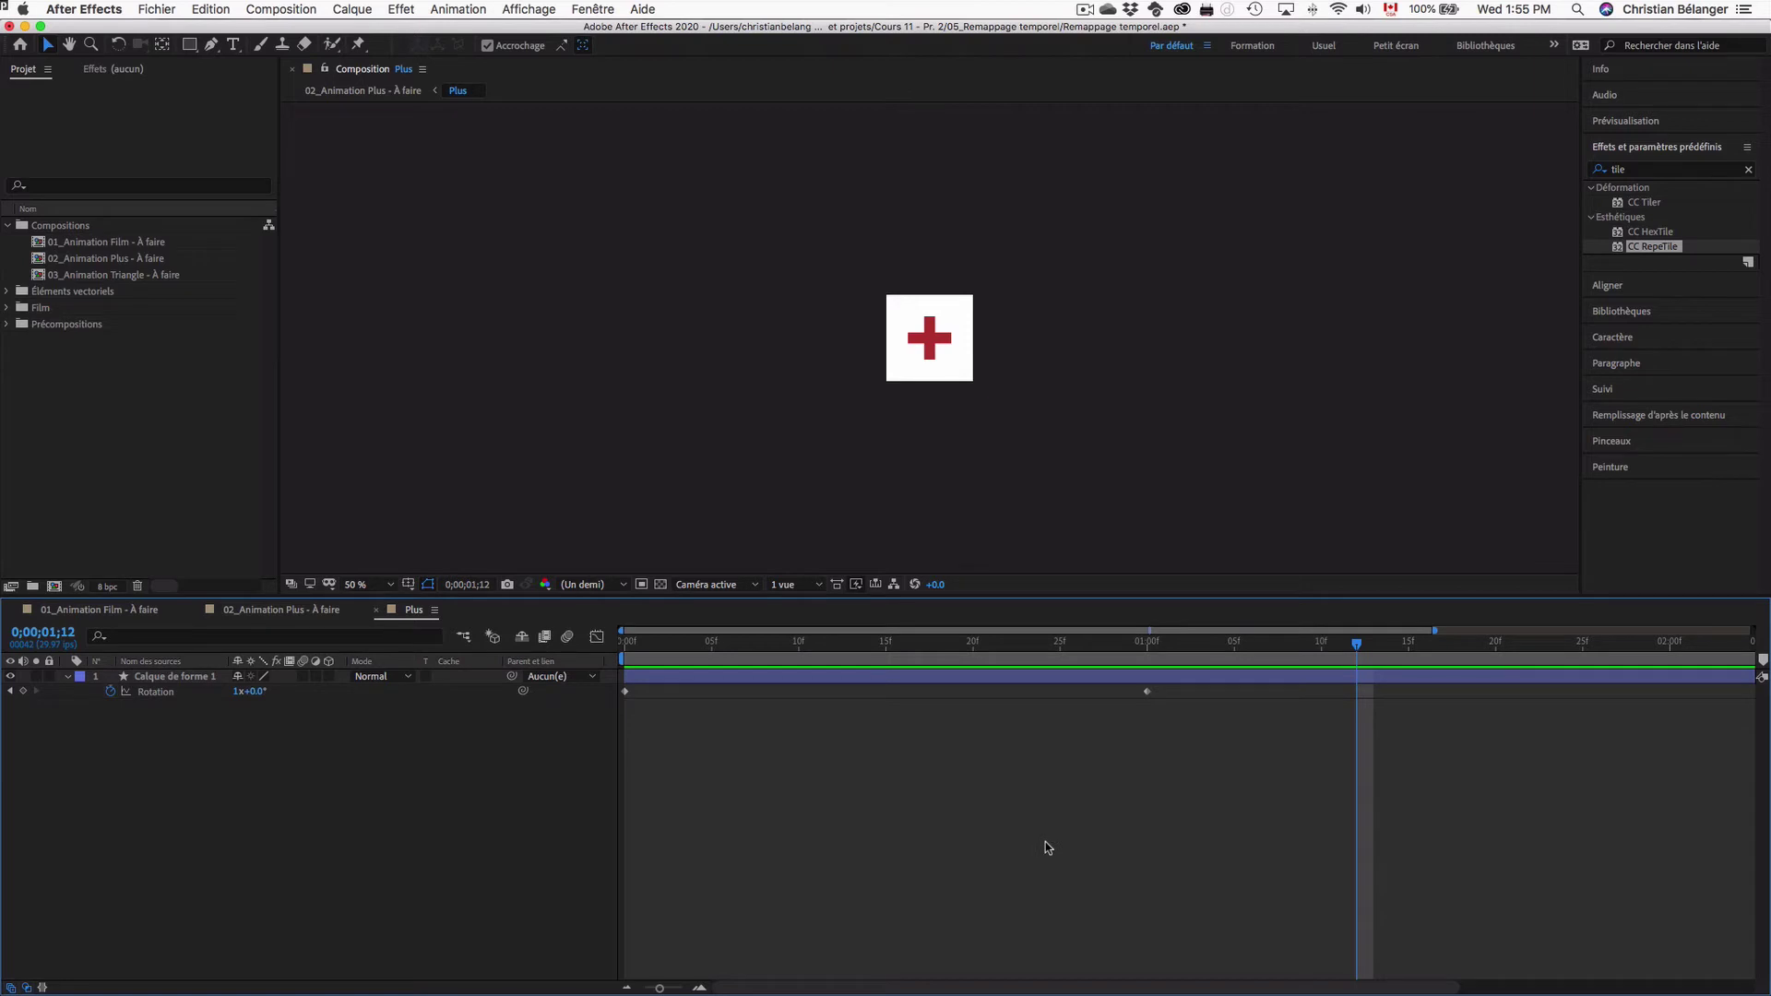
pyautogui.press('Home')
pyautogui.press('space')
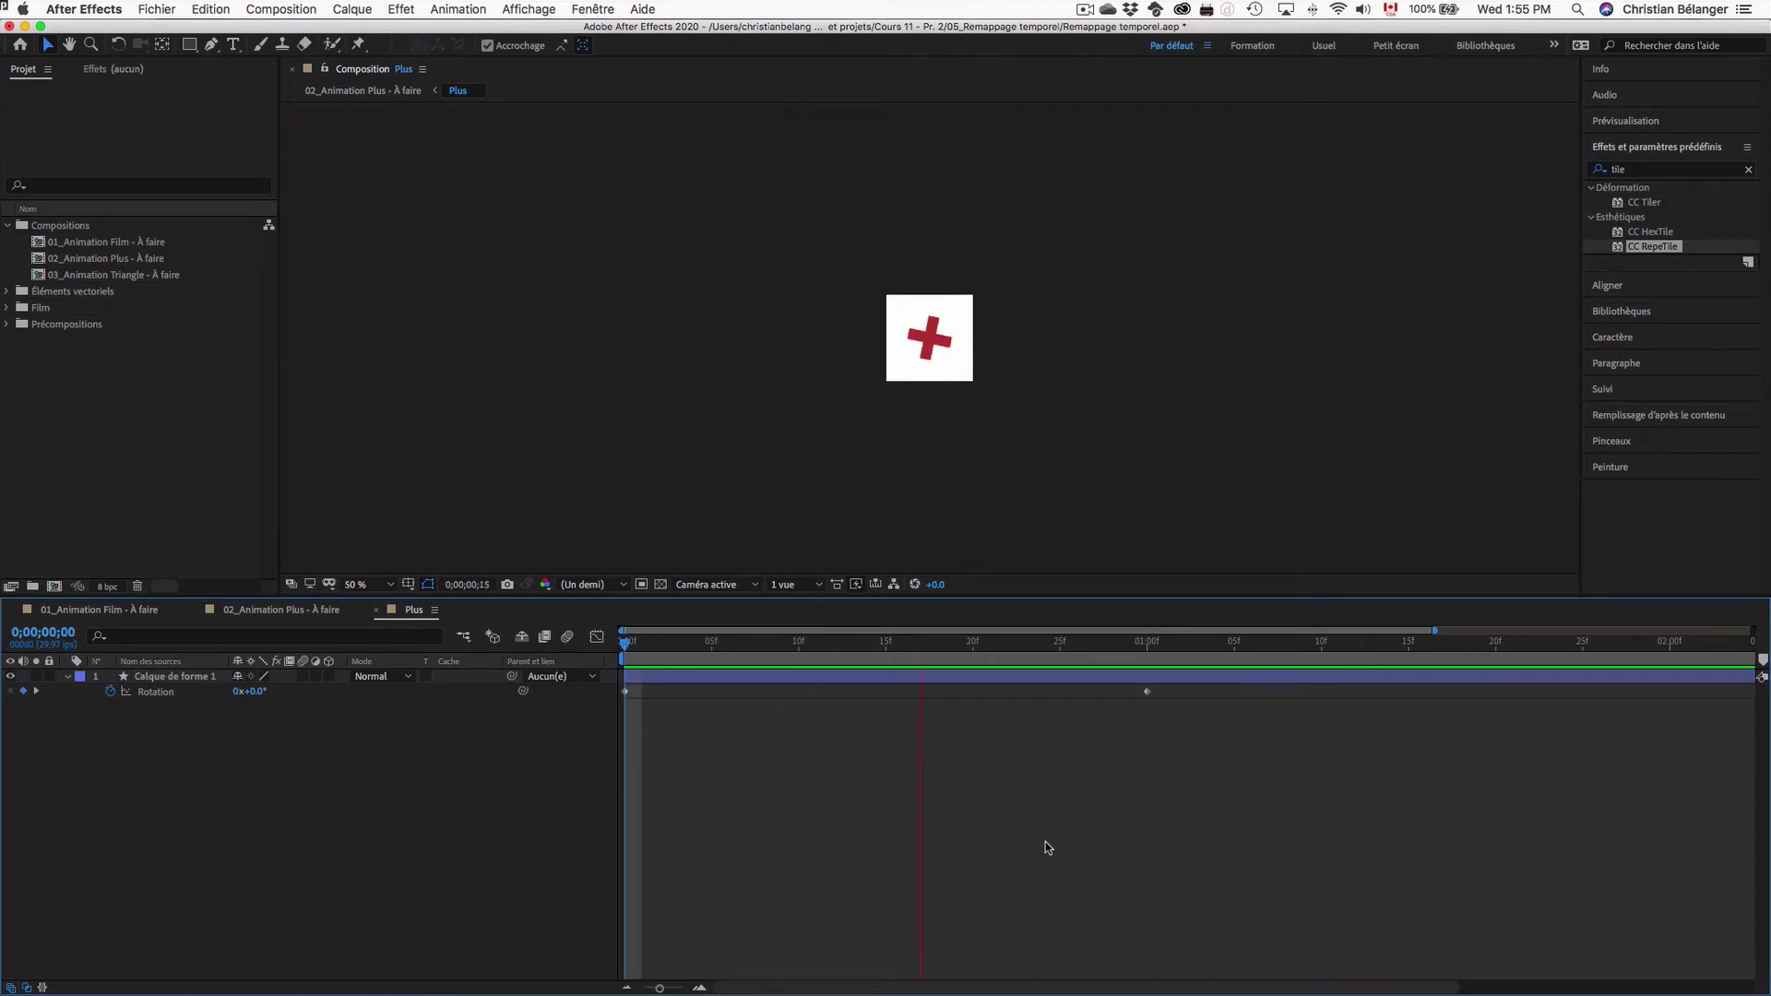
pyautogui.press('space')
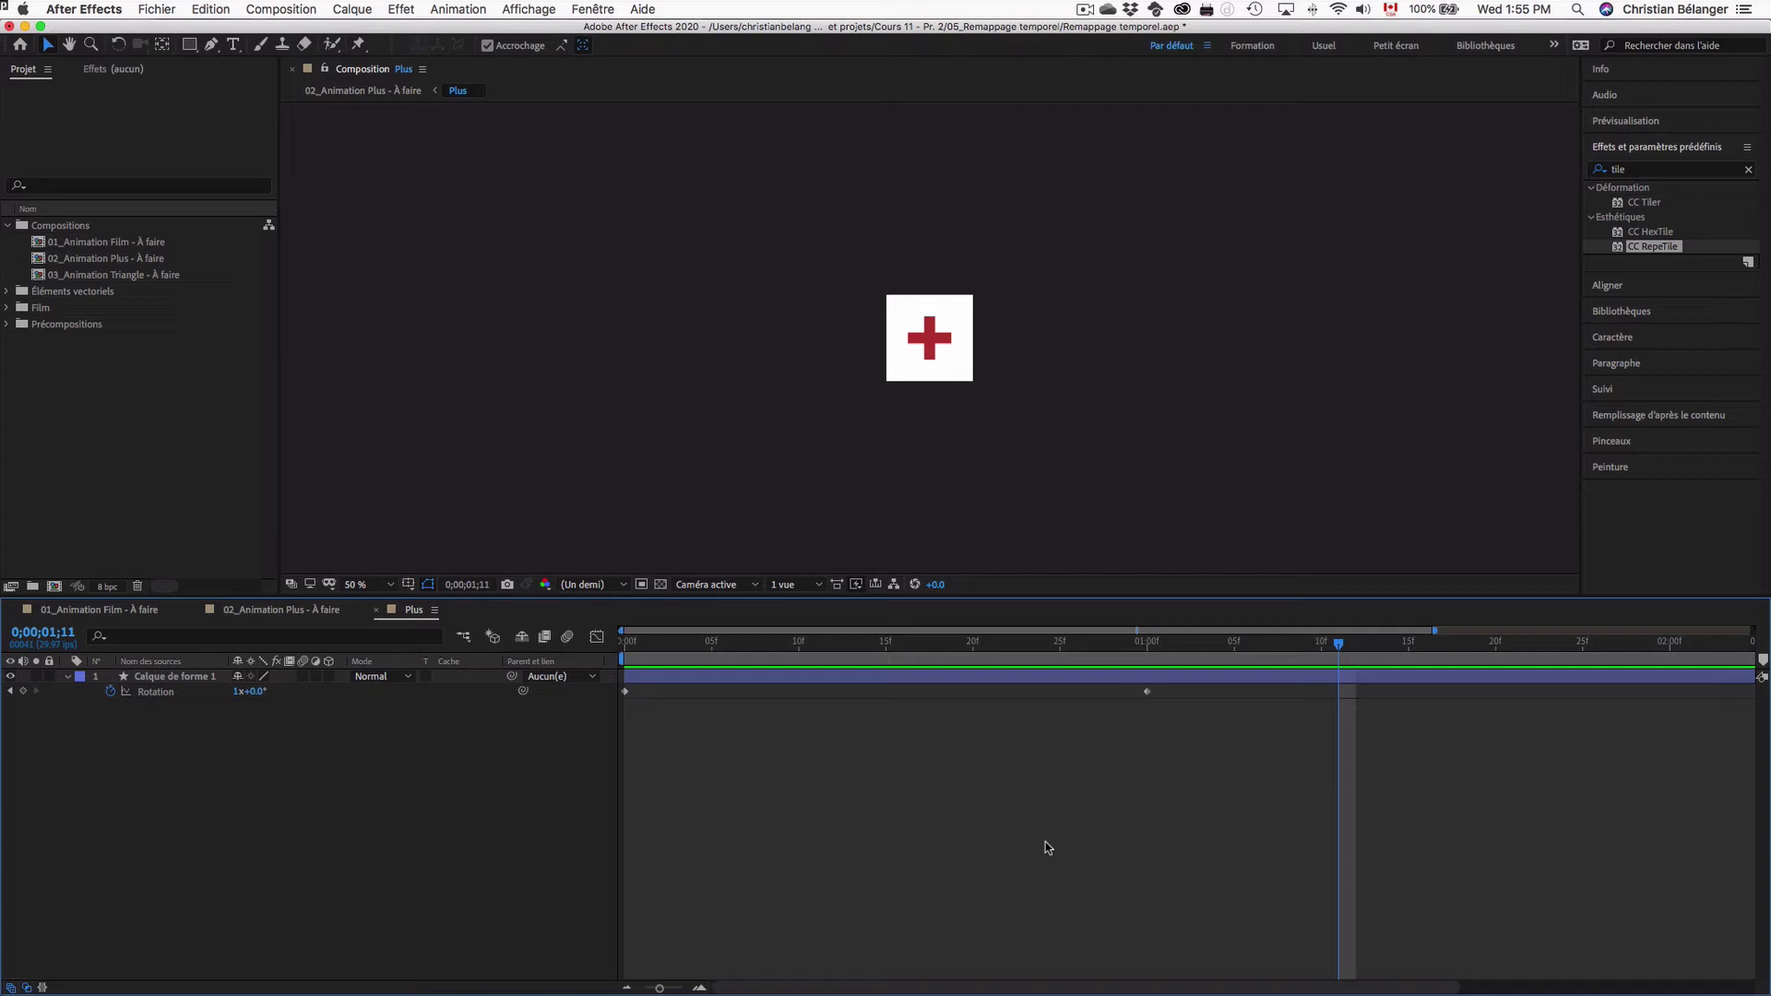
# - Return to the 02_Animation Plus - À faire composition, move the playhead to the start, and select the Plus layer
pyautogui.click(269, 611)
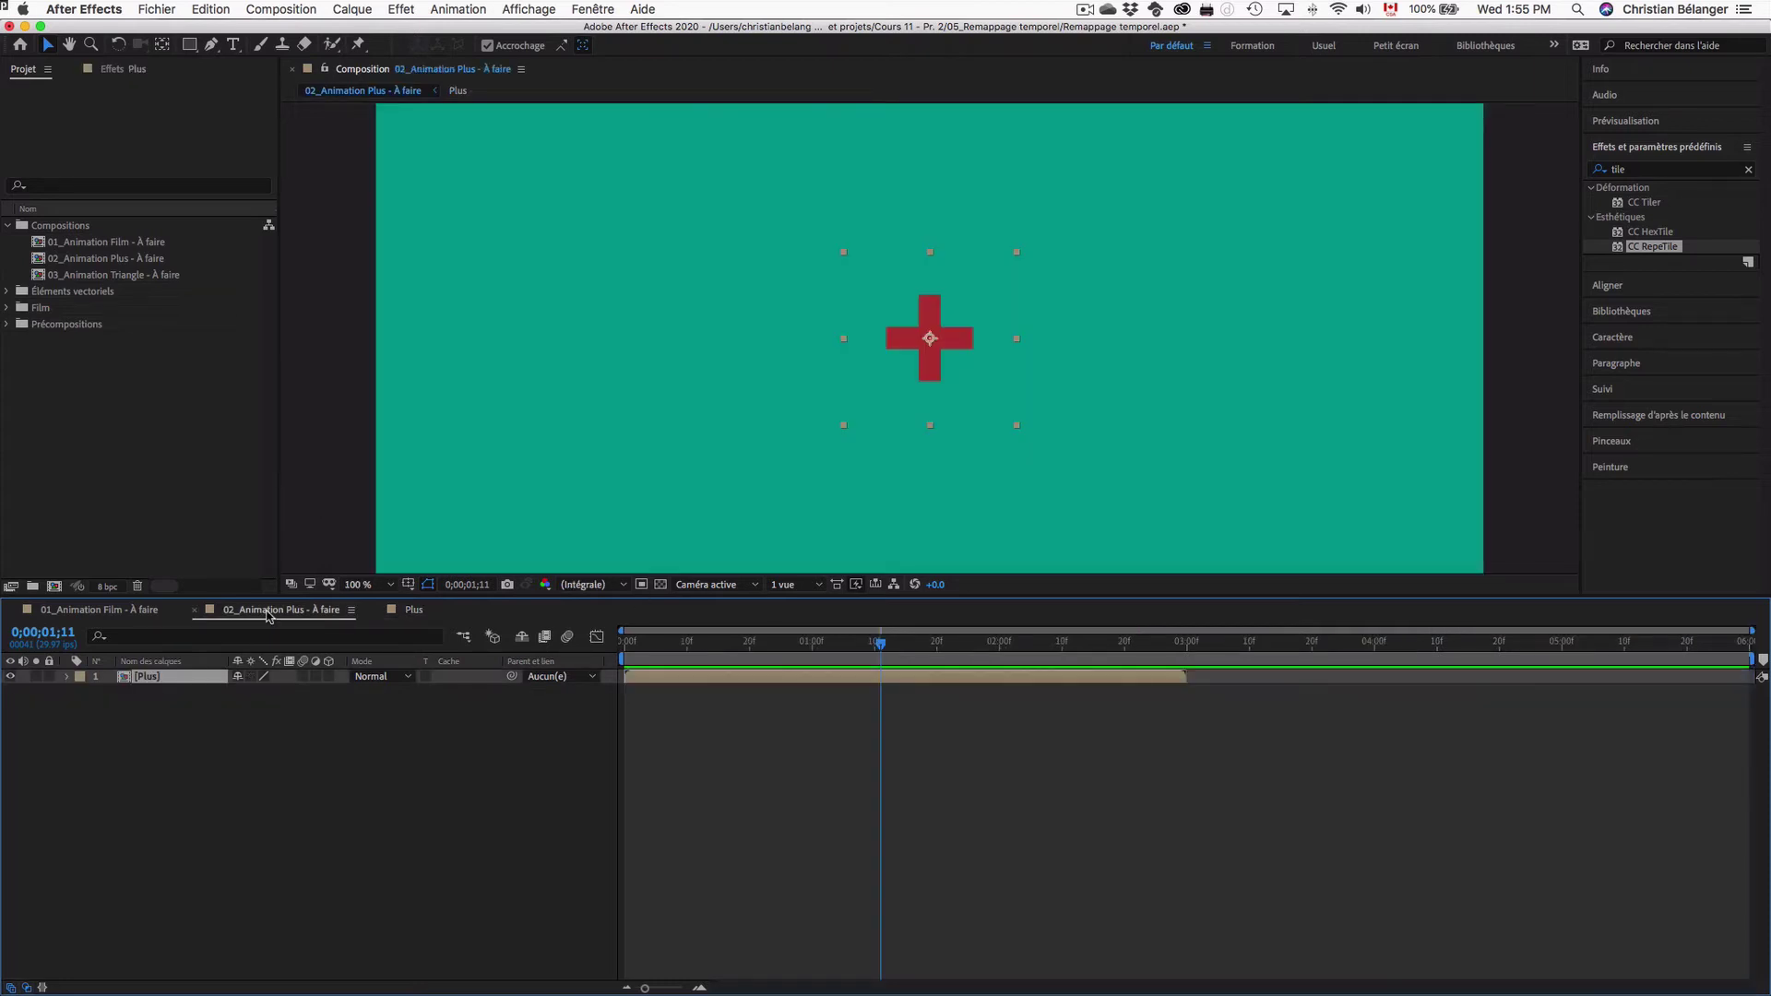
pyautogui.click(738, 768)
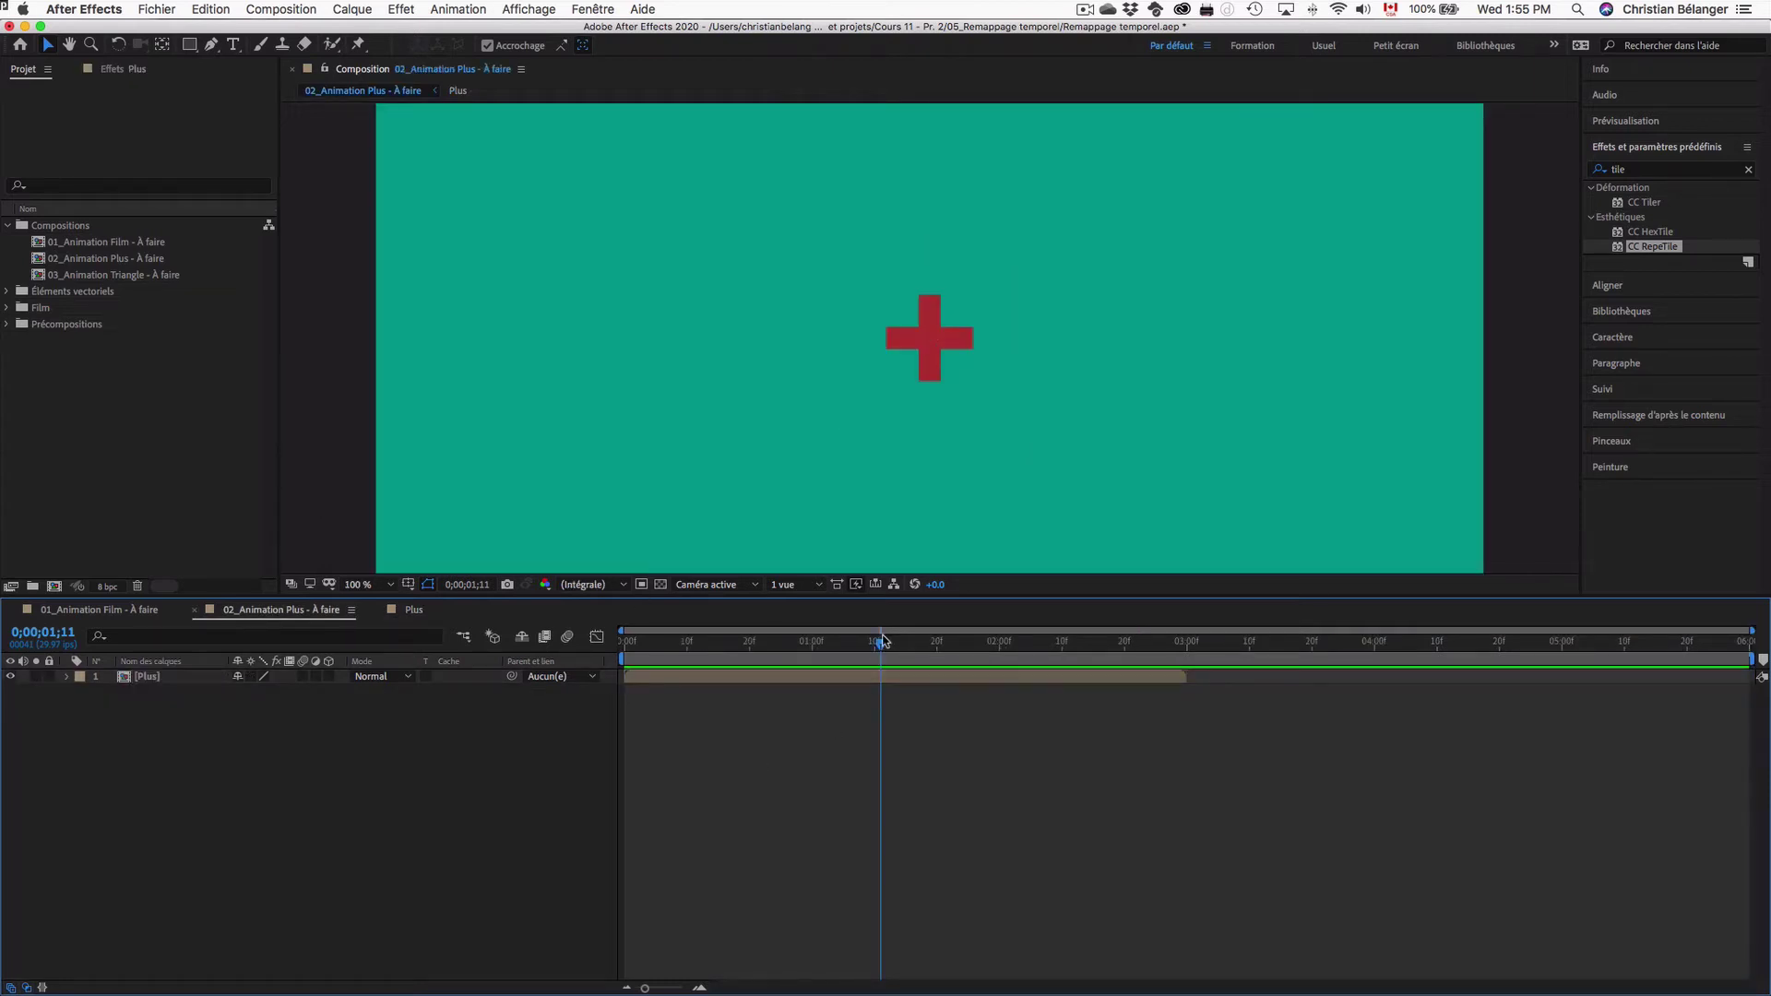
pyautogui.moveTo(882, 641); pyautogui.dragTo(594, 640)
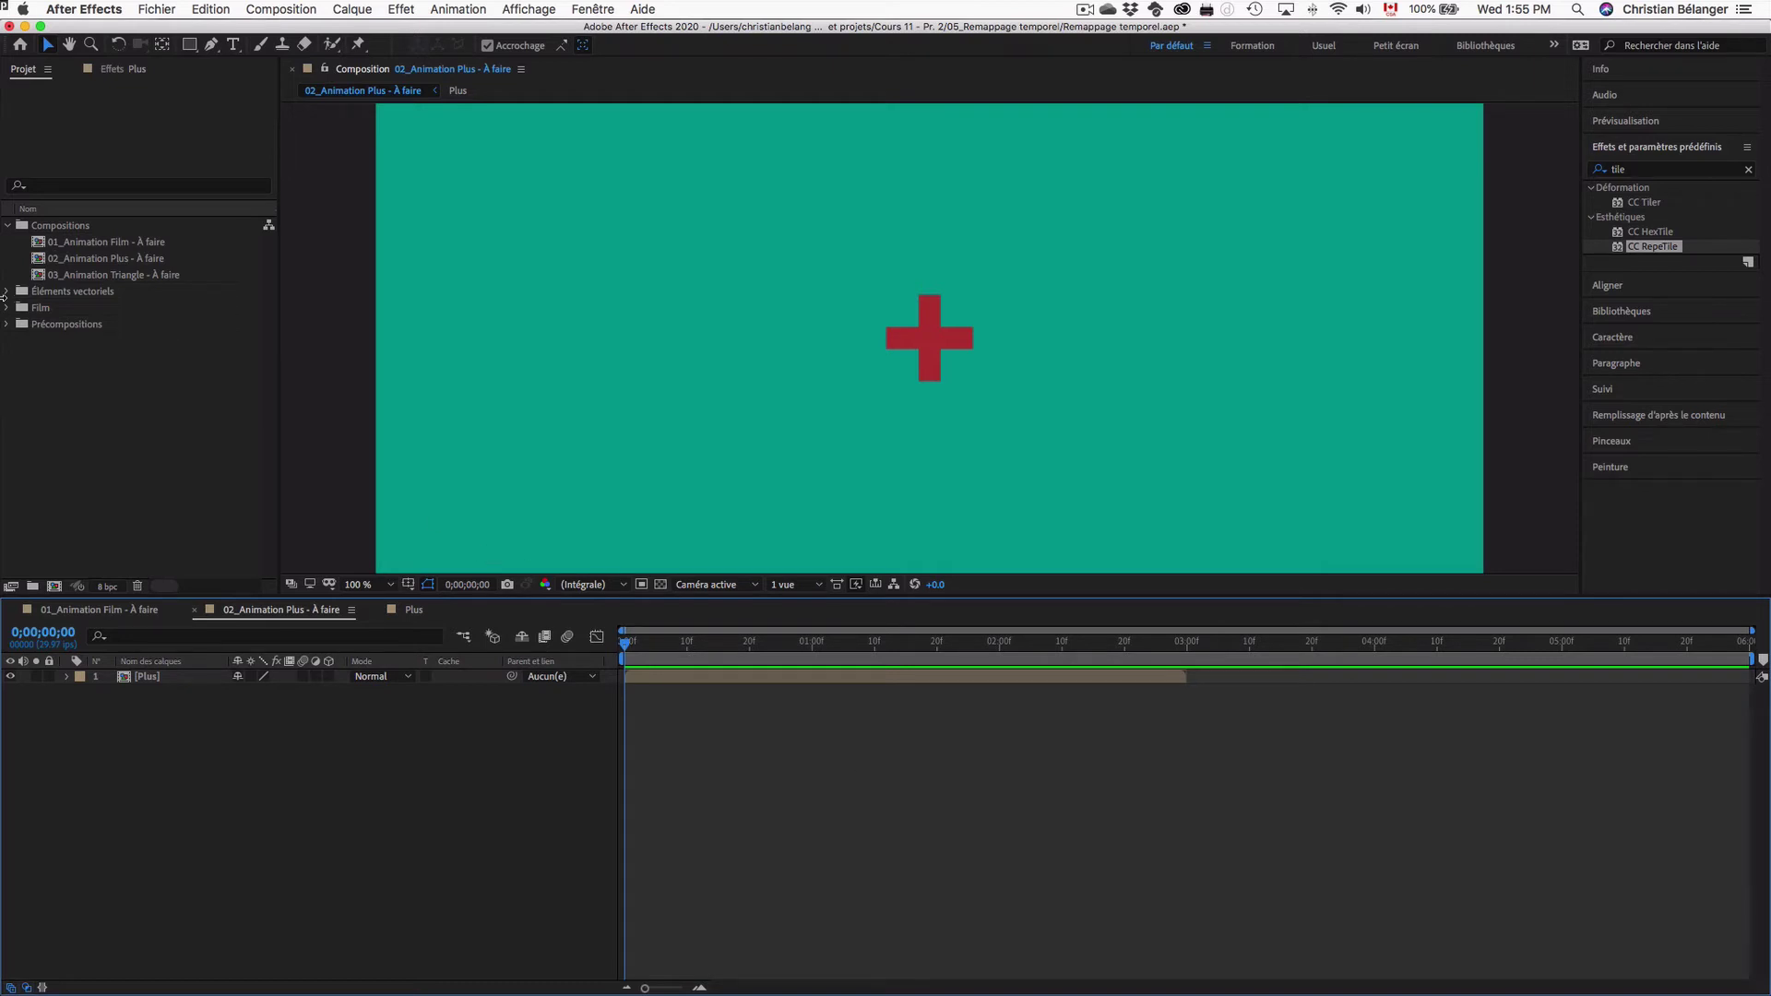
pyautogui.click(115, 262)
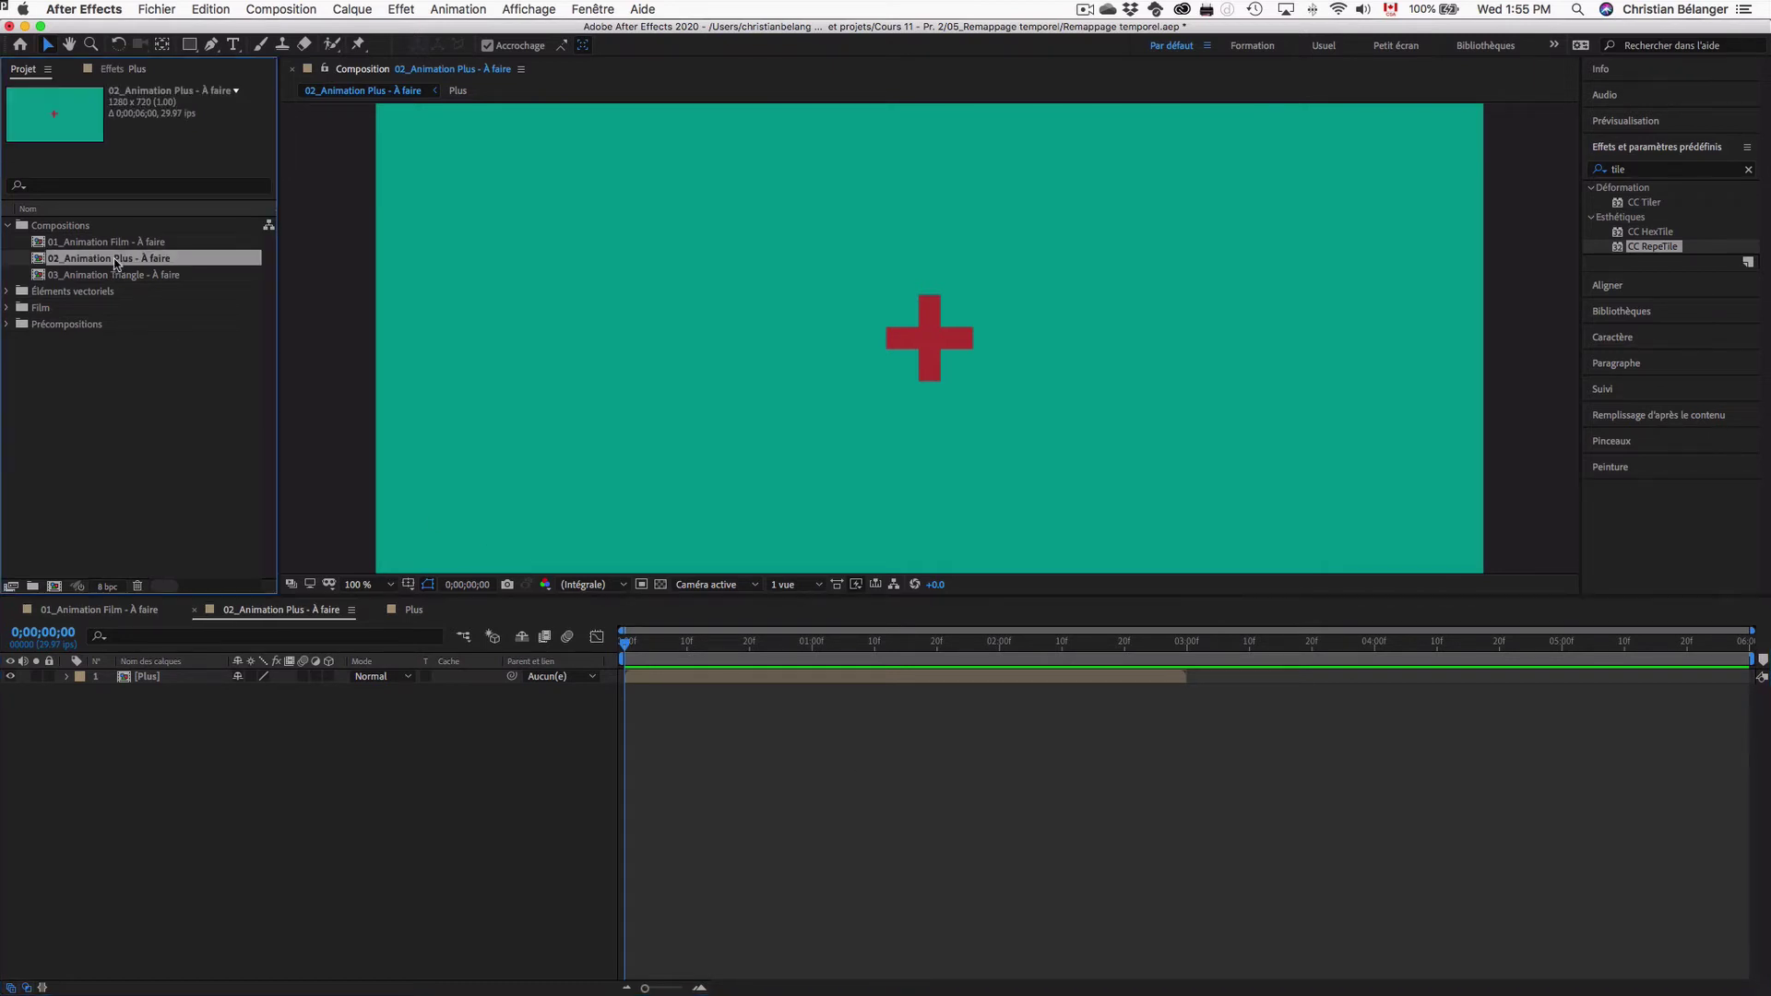
pyautogui.click(146, 679)
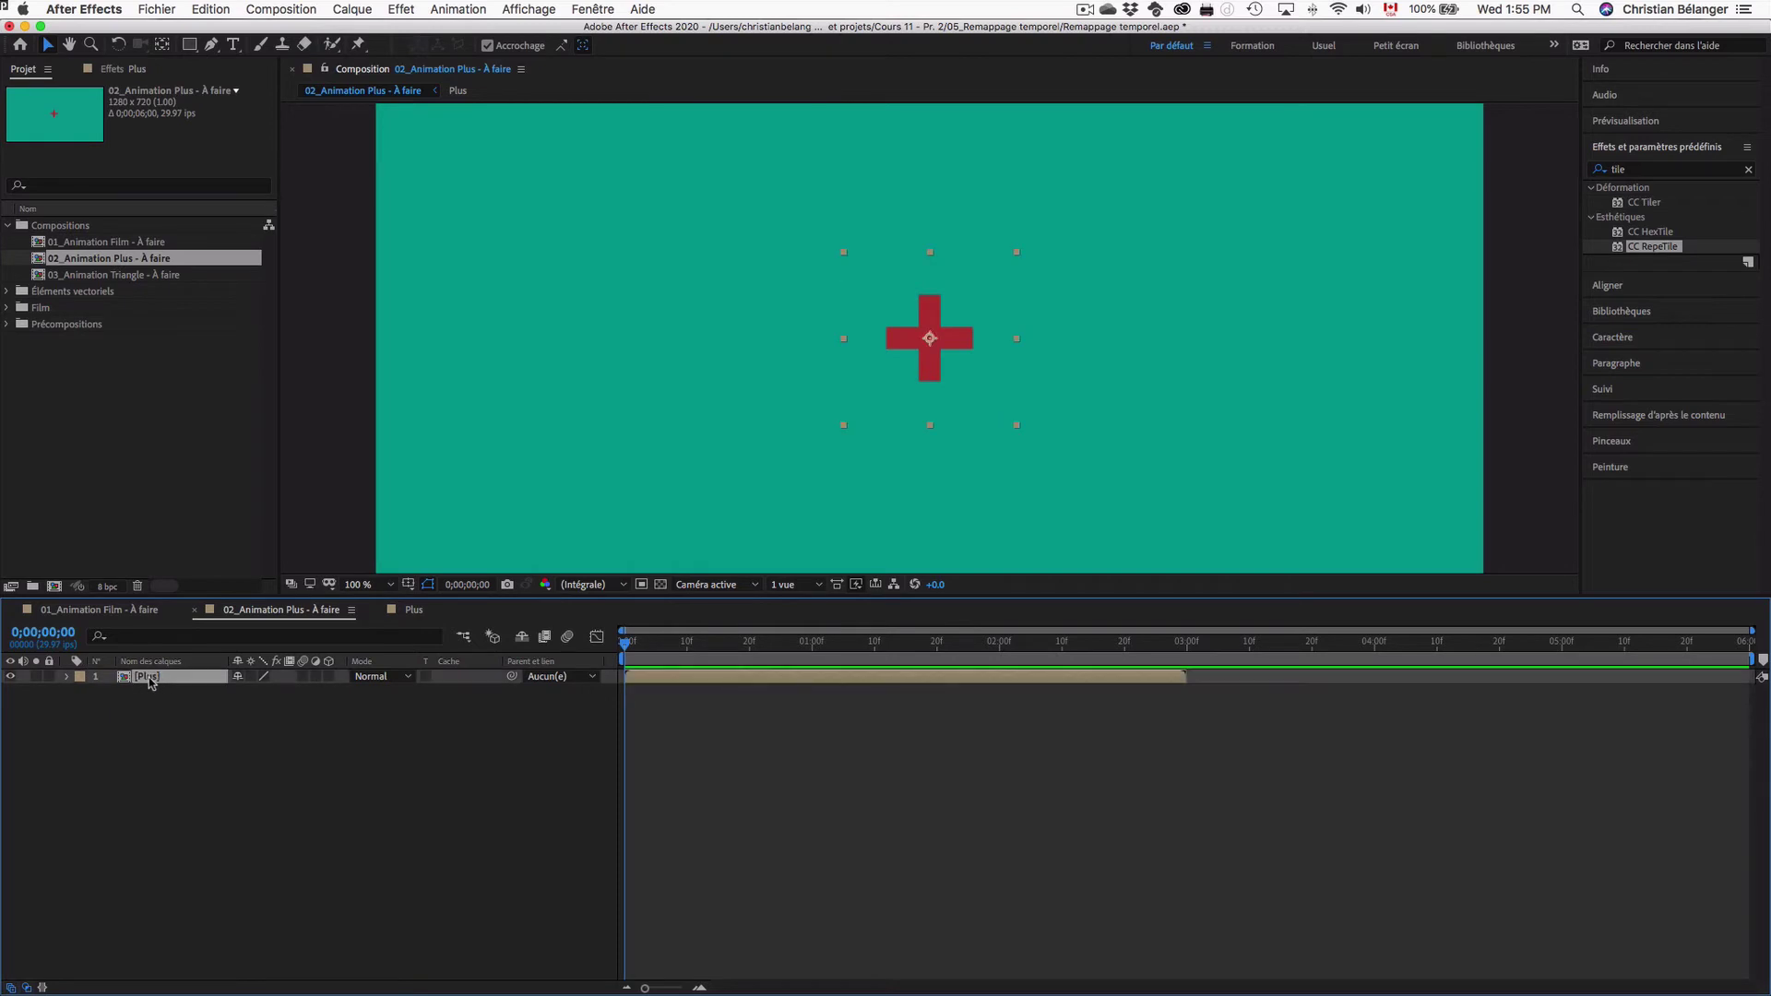
# - Open the Plus precomposition and end its work area at the second Rotation keyframe, at 0;00;01;00
pyautogui.doubleClick(149, 677)
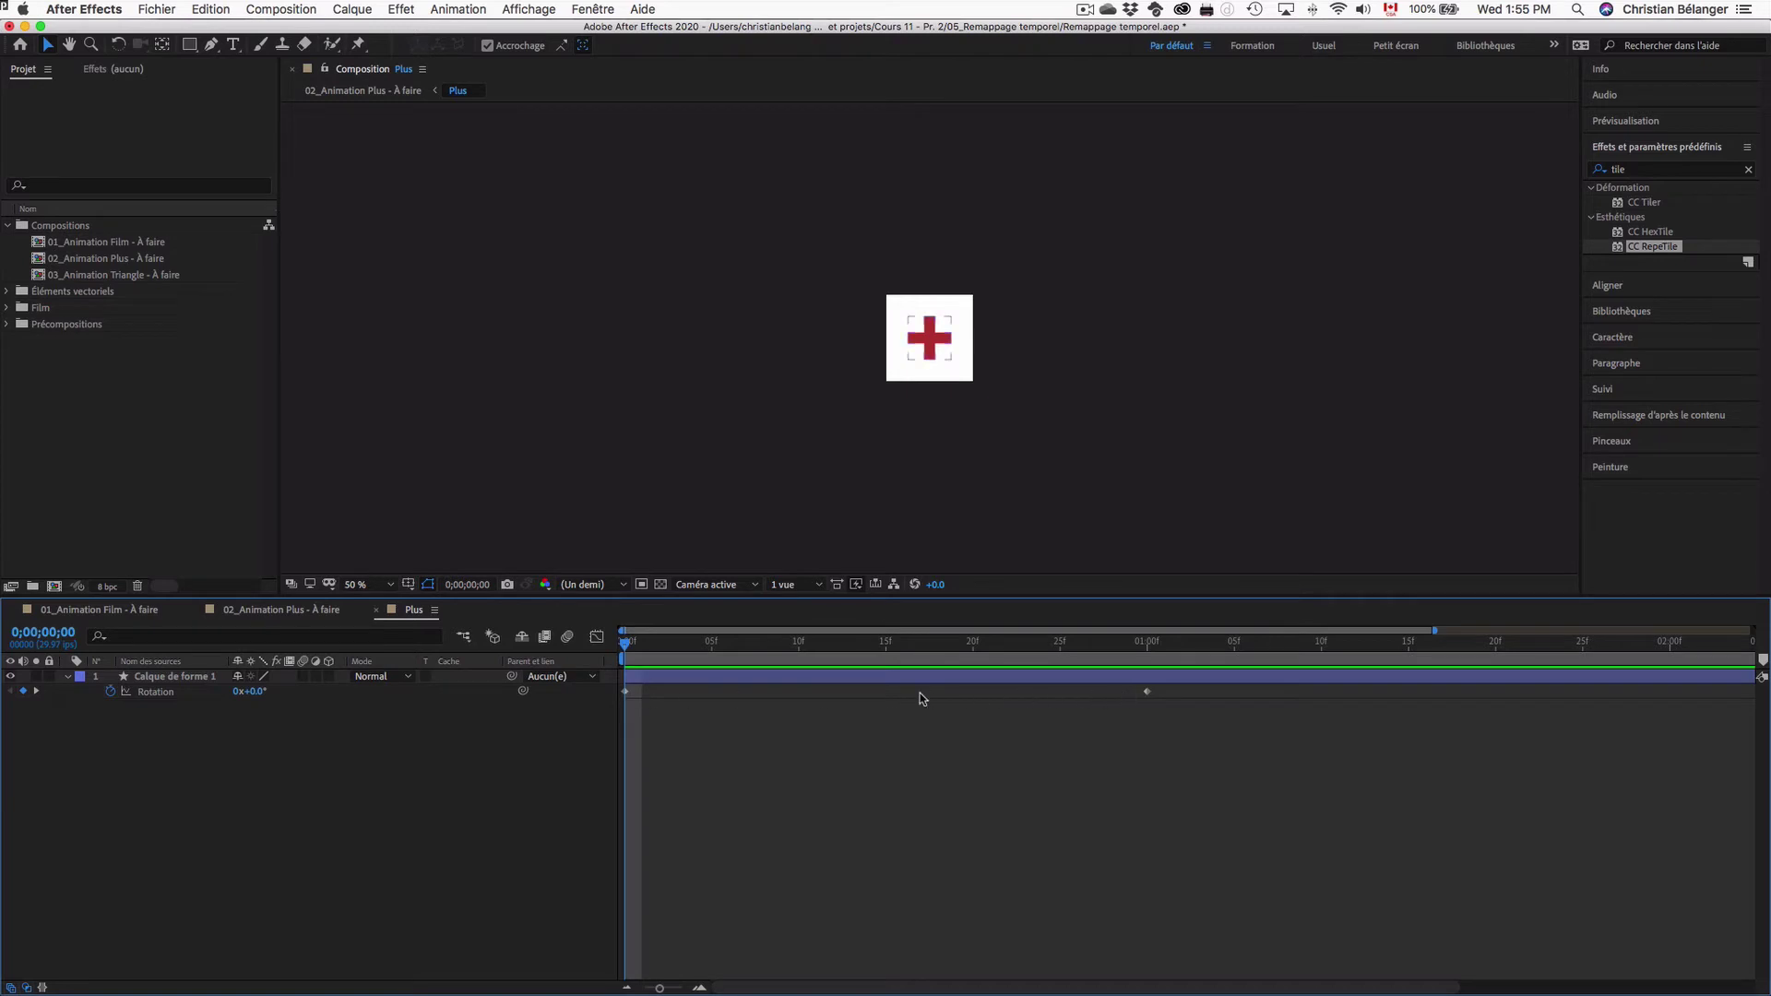
pyautogui.moveTo(627, 643); pyautogui.dragTo(1142, 639)
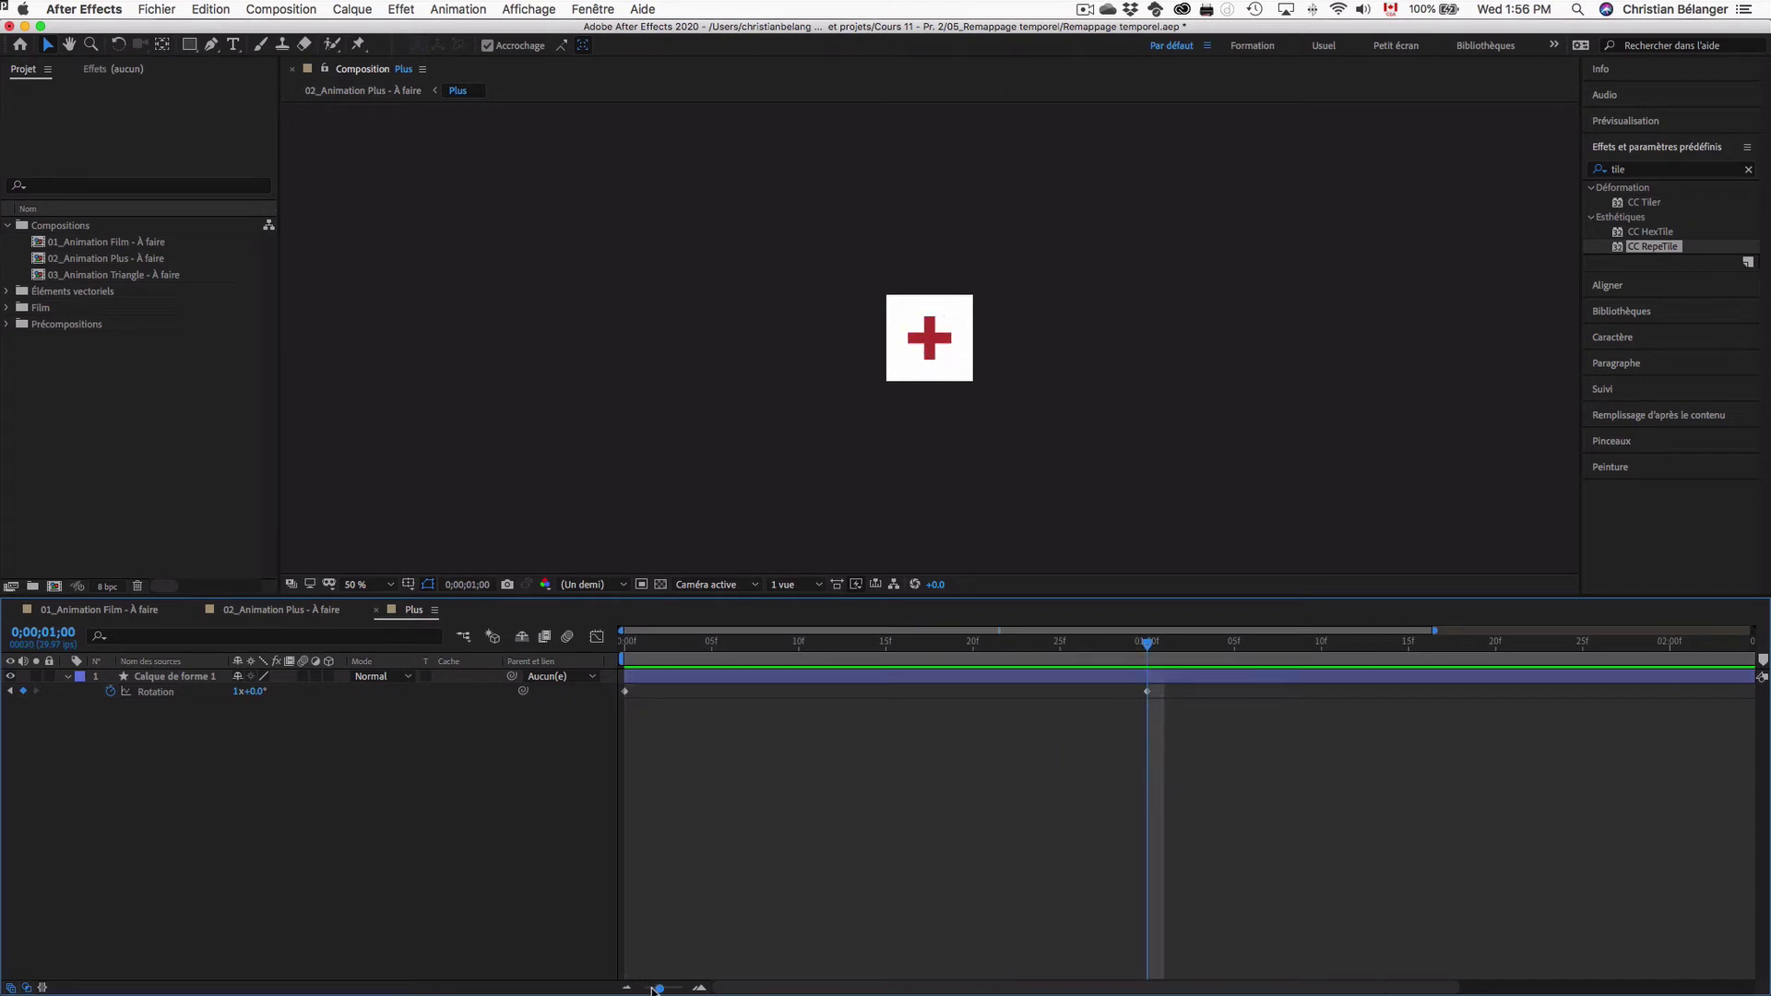
pyautogui.moveTo(657, 989); pyautogui.dragTo(635, 990)
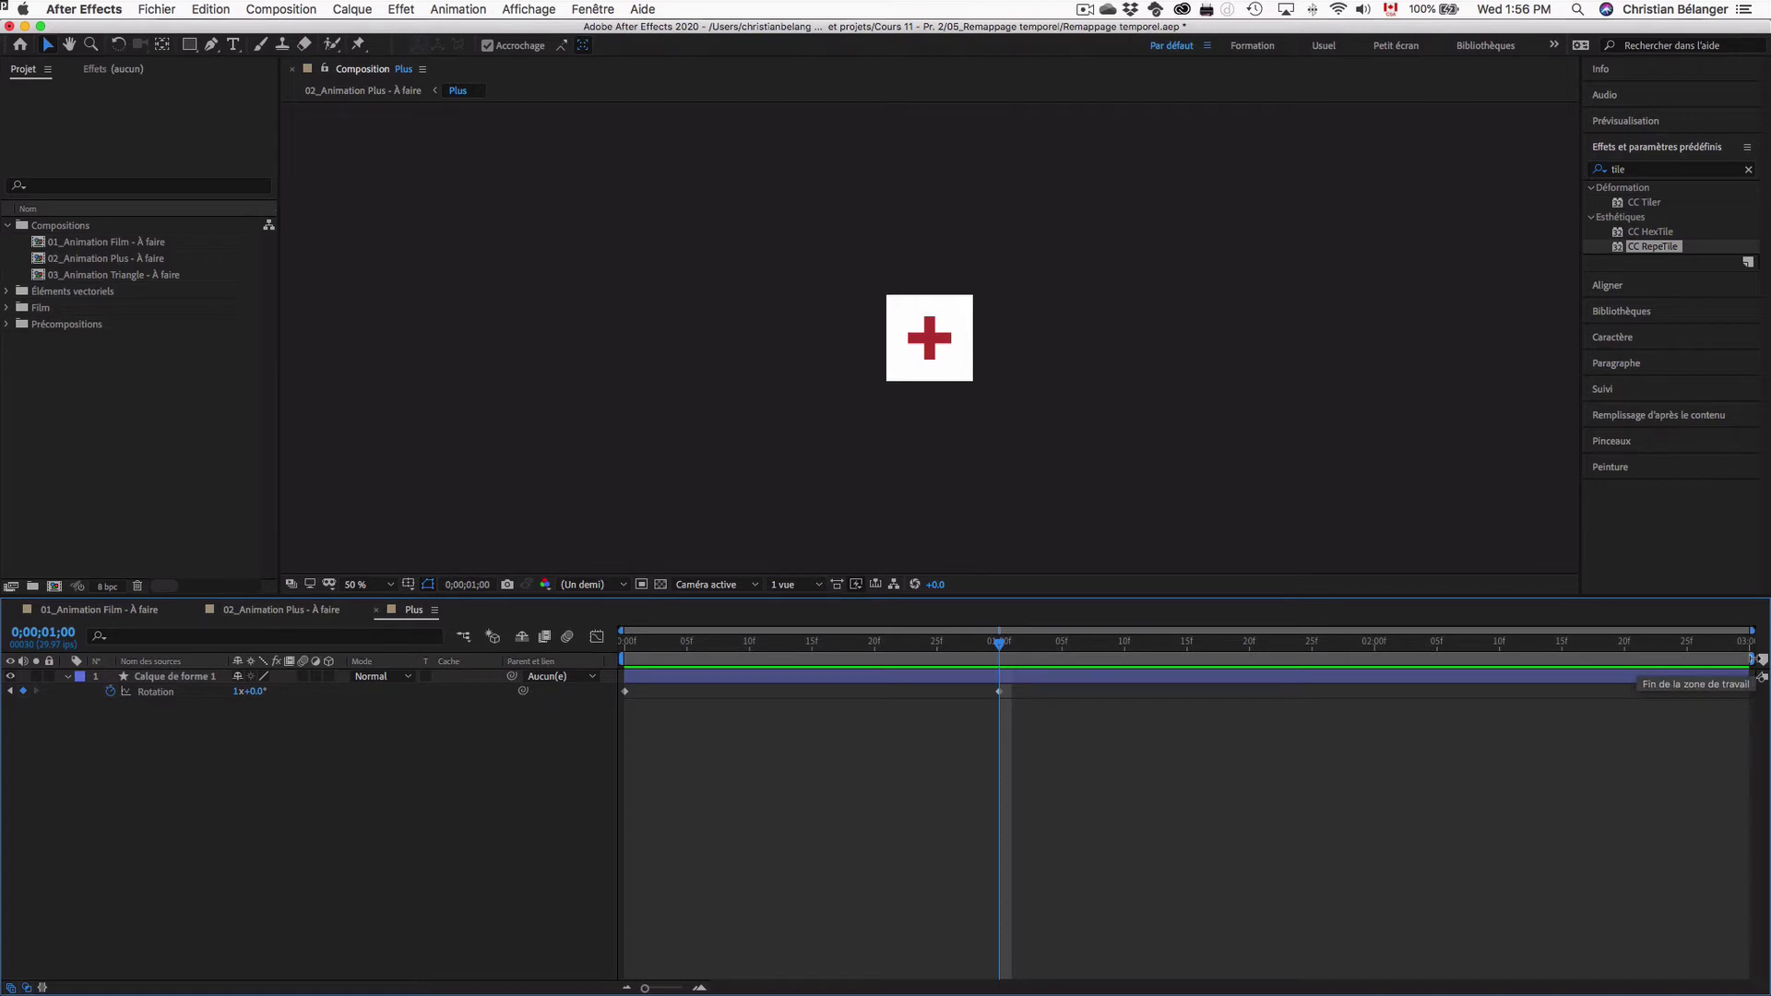
pyautogui.moveTo(1753, 660); pyautogui.dragTo(1001, 661)
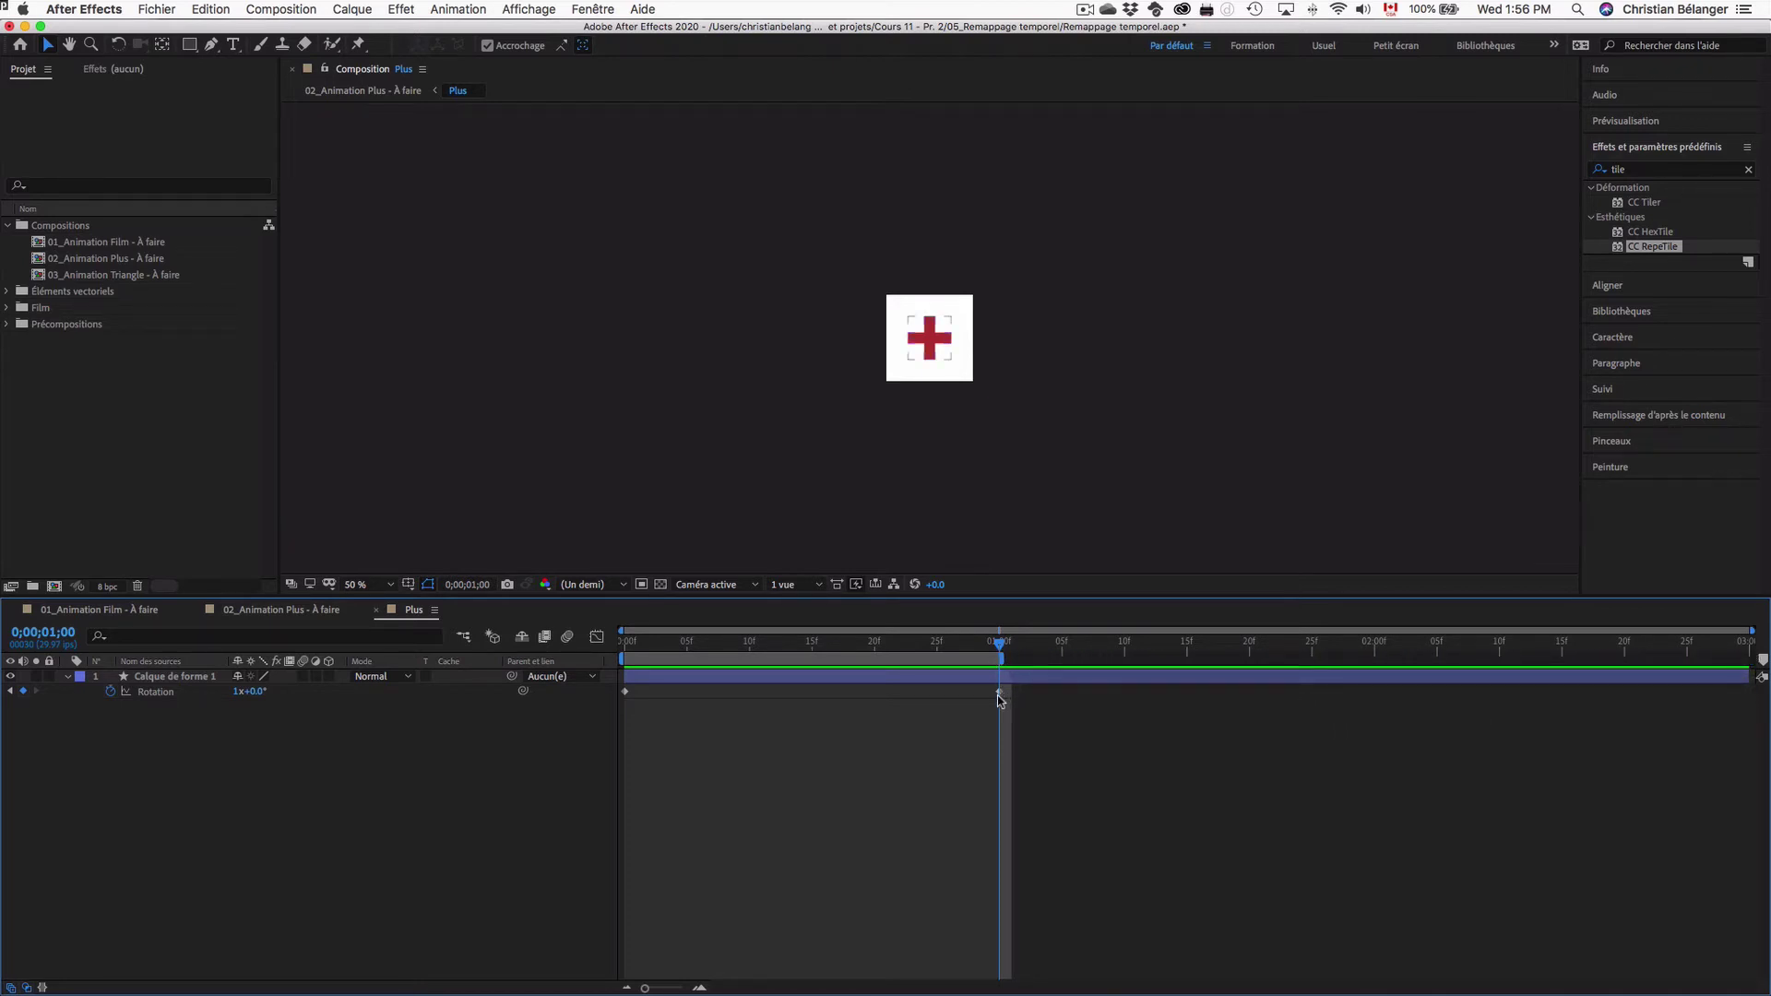
# - Trim the Plus composition to its work area, preview the rotation, and undo the trim
pyautogui.moveTo(1003, 696)
pyautogui.rightClick(956, 660)
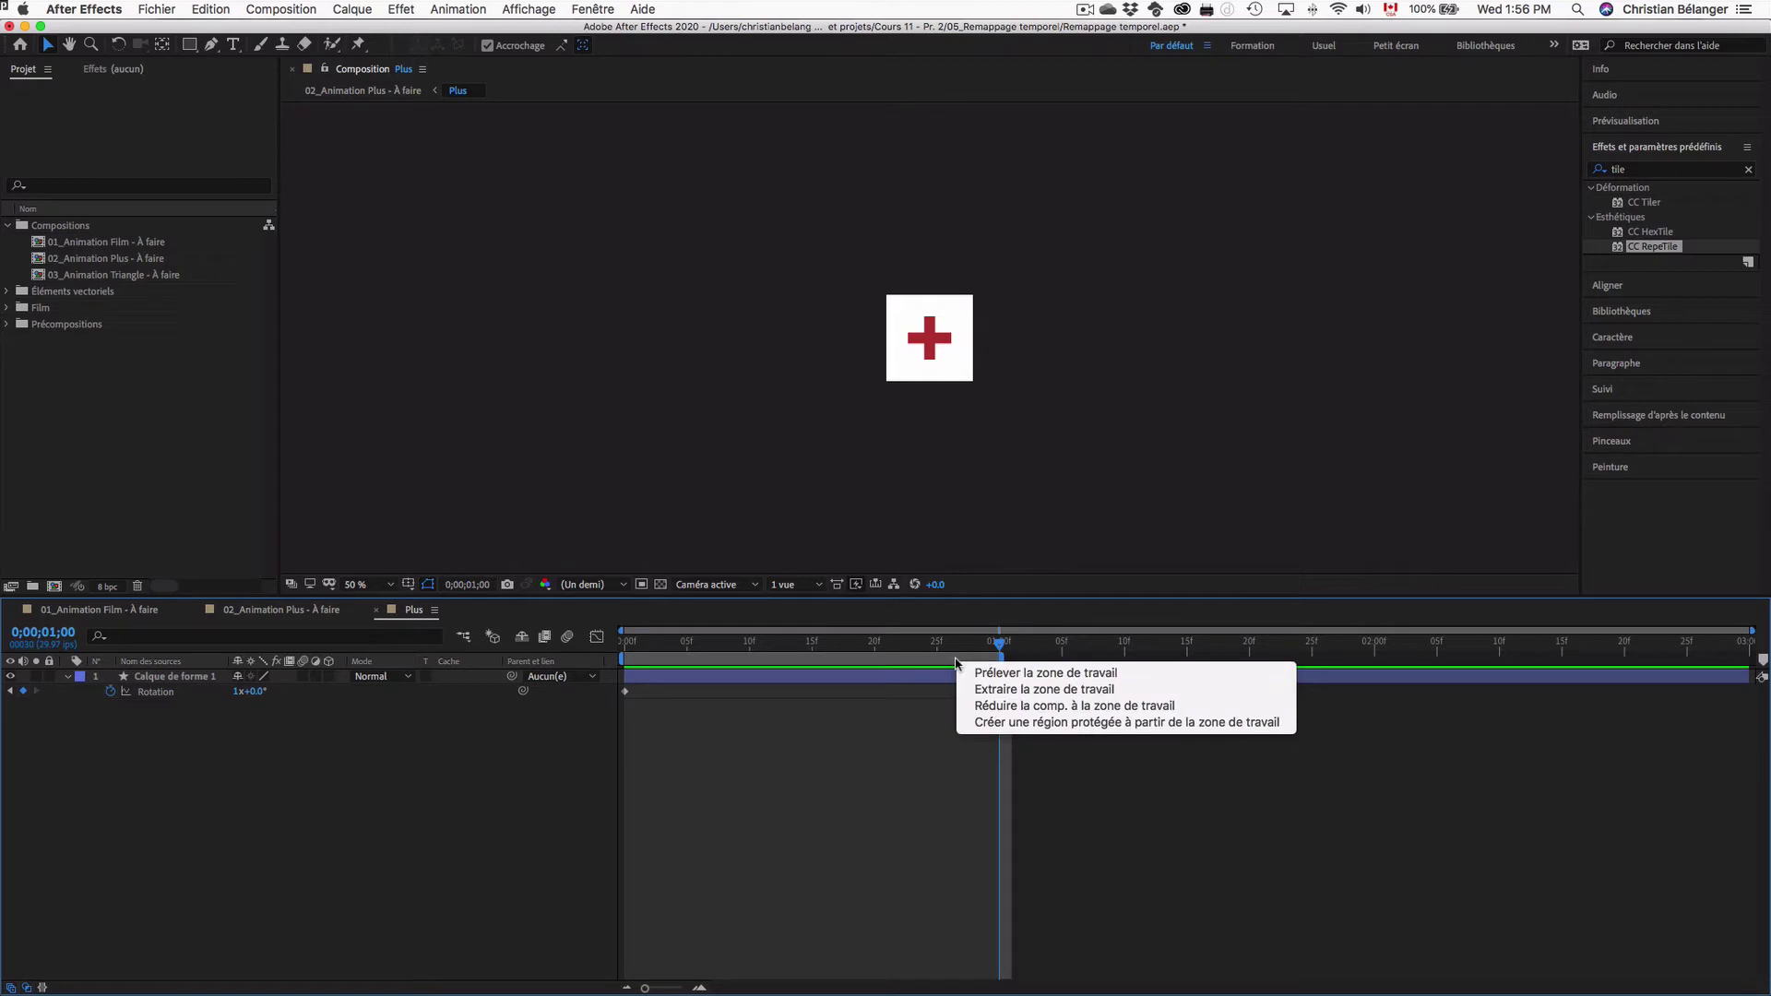
pyautogui.click(1043, 706)
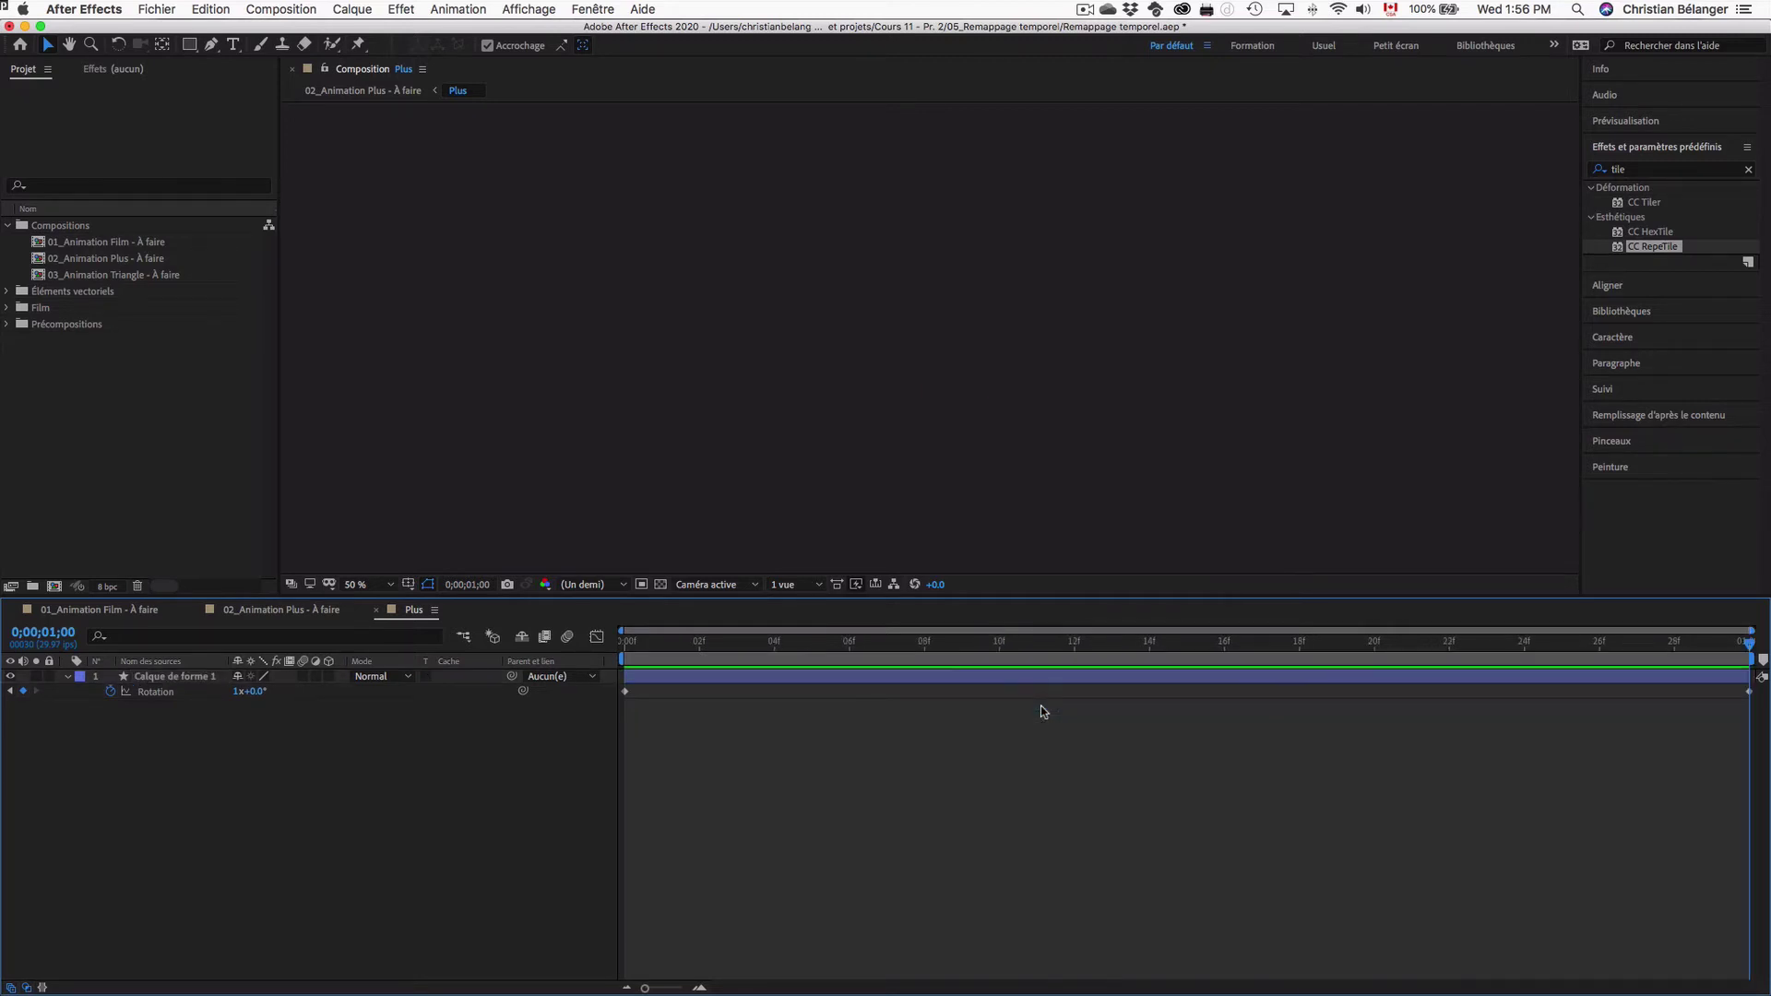
pyautogui.press('space')
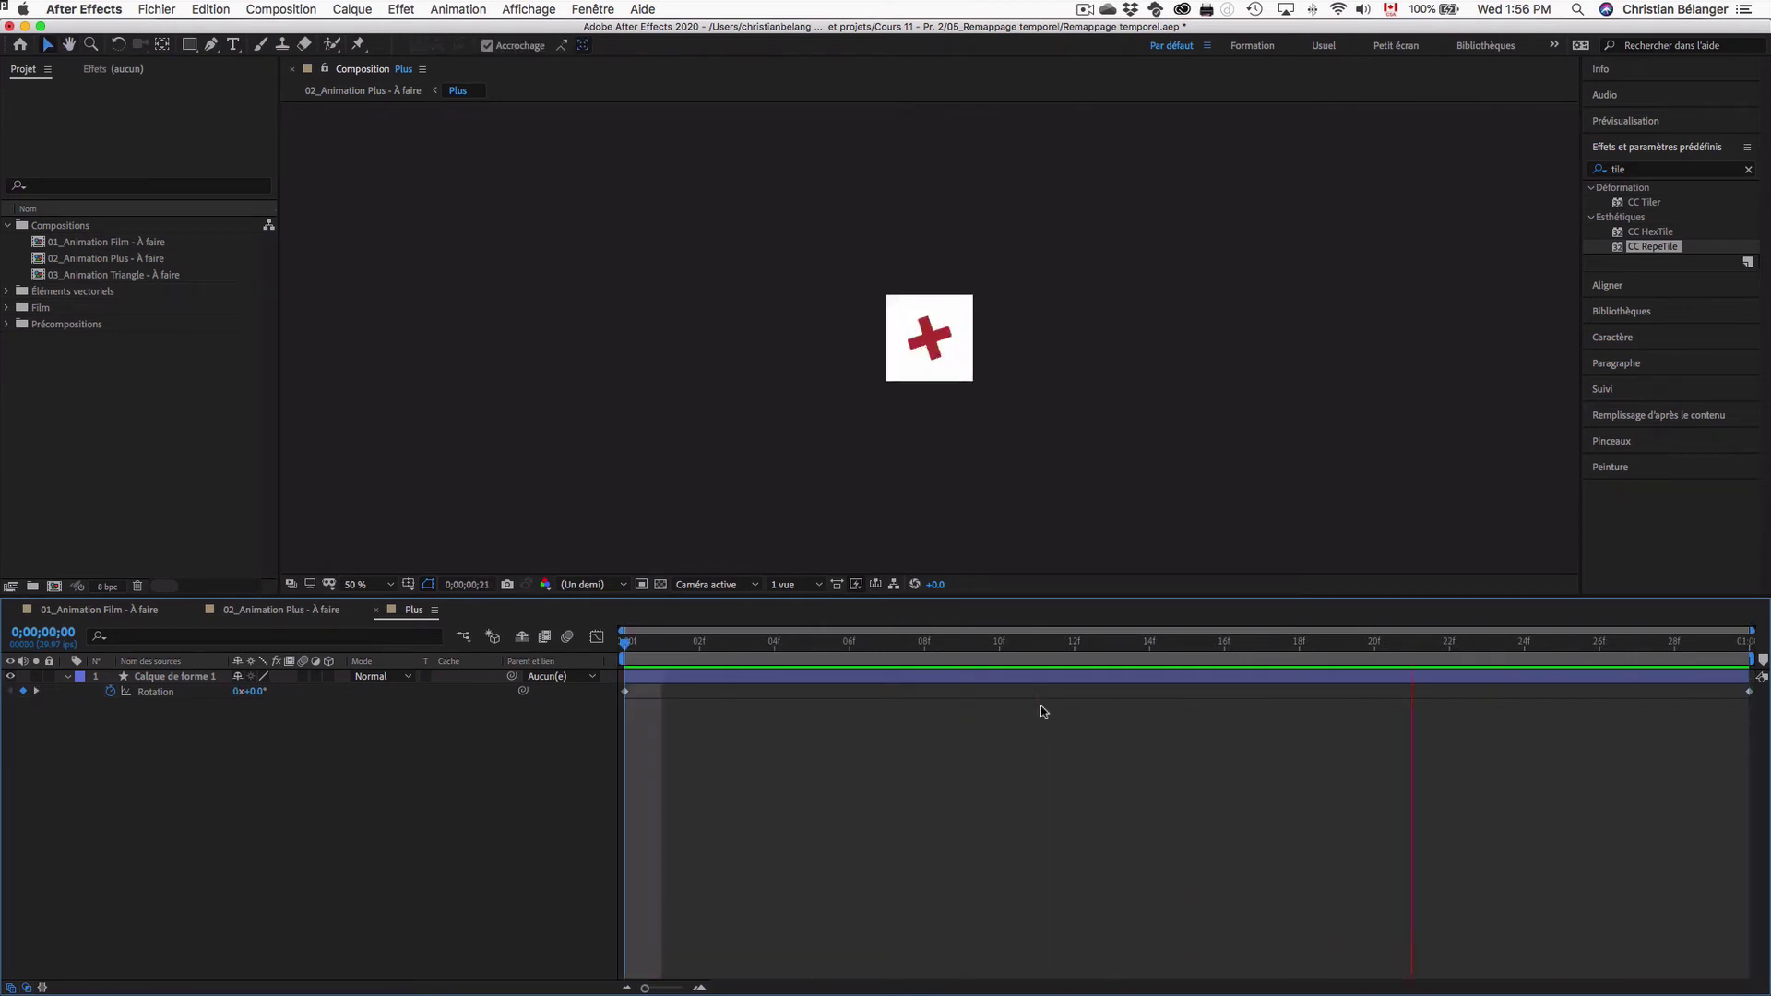
pyautogui.press('space')
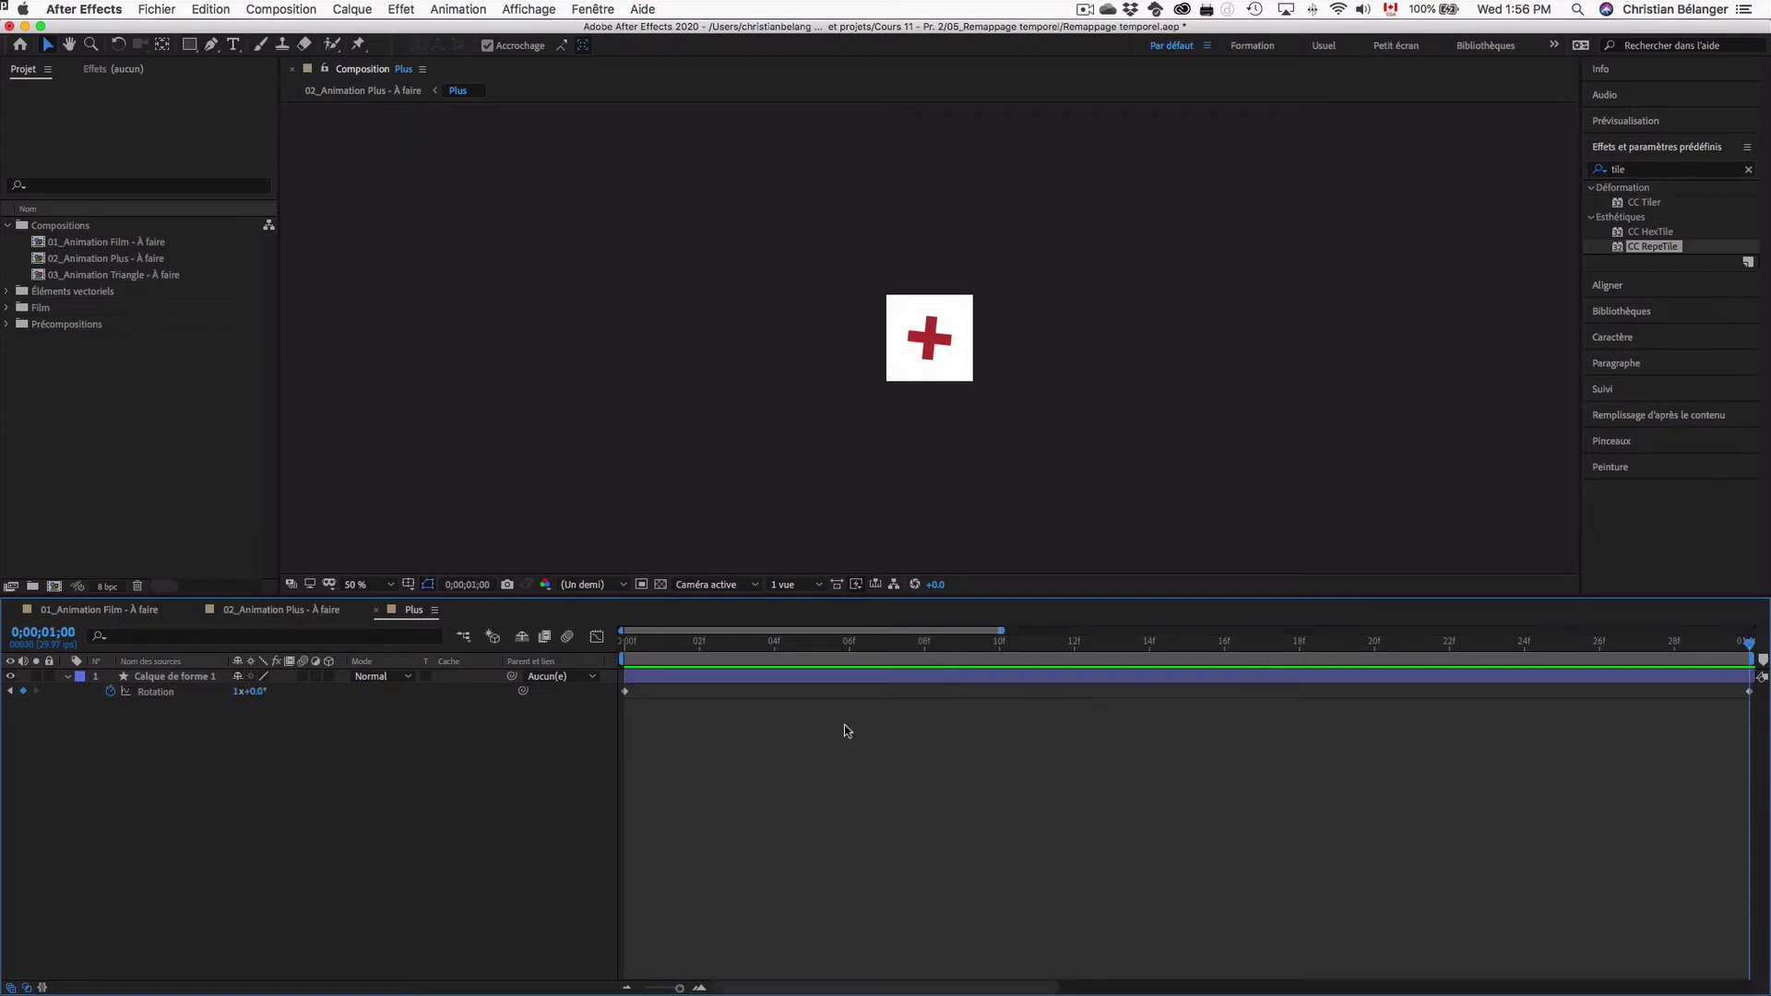
pyautogui.press('End')
pyautogui.moveTo(680, 989); pyautogui.dragTo(643, 990)
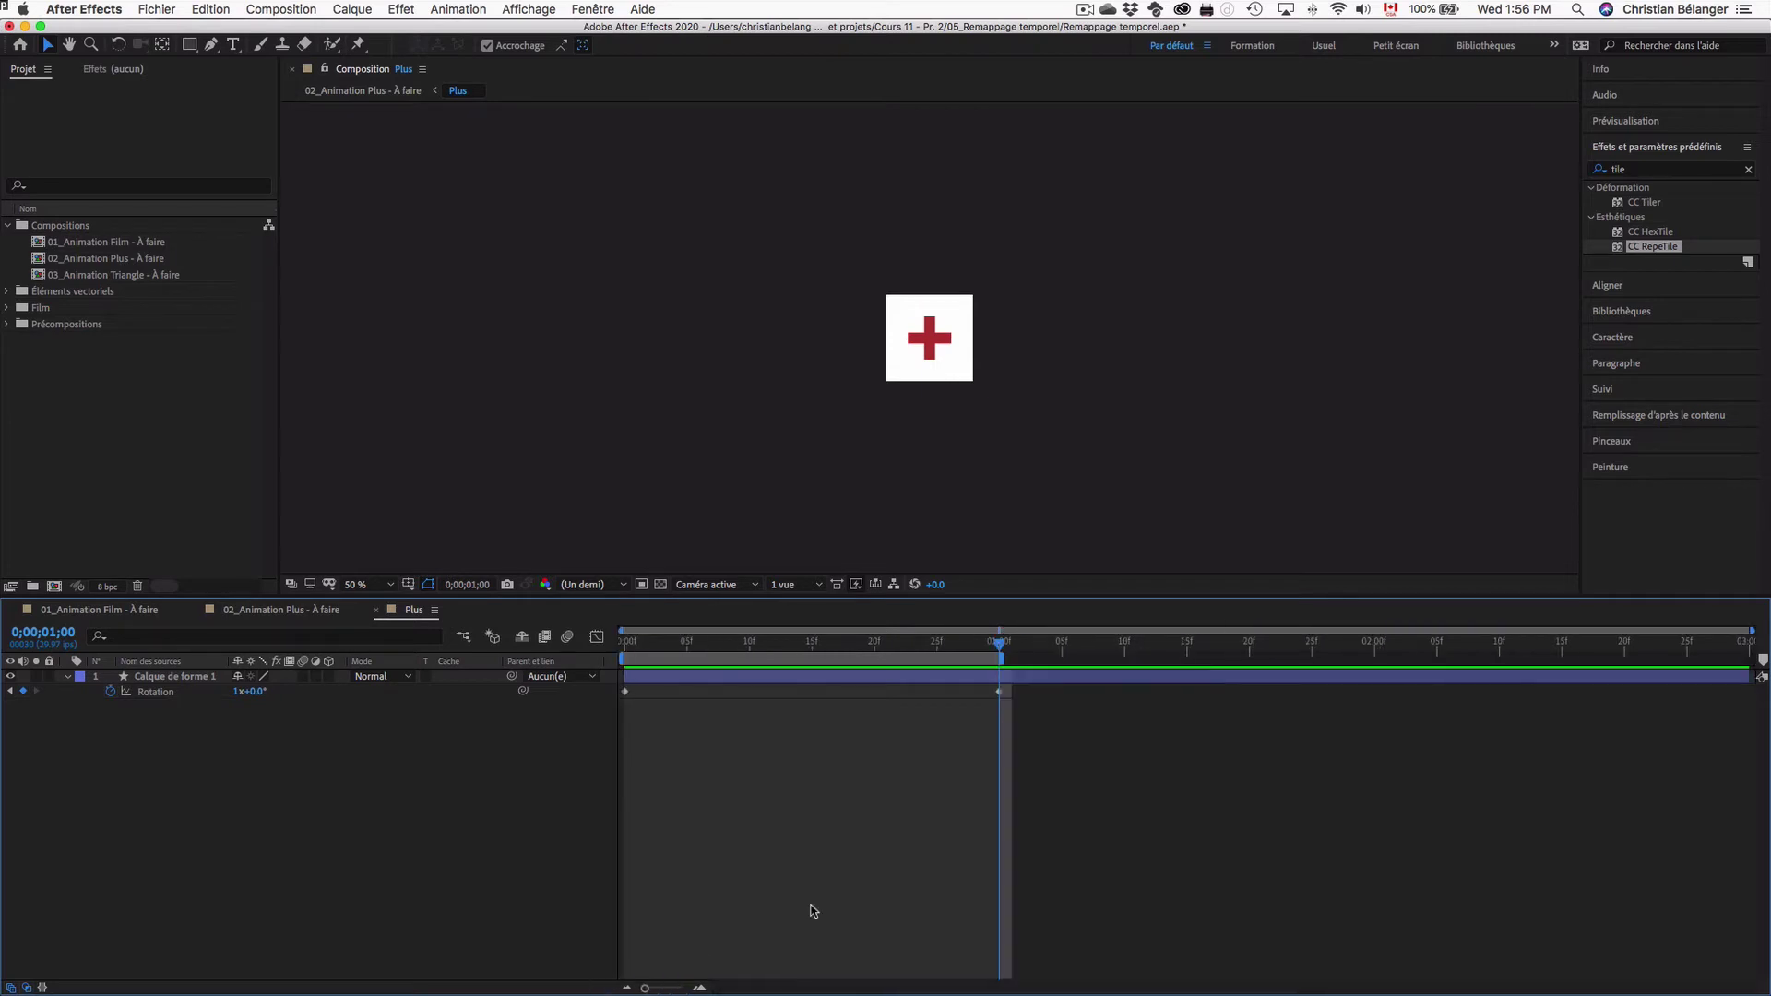
# - Trim the Plus composition to its work area and return the playhead to the start
pyautogui.moveTo(1003, 648); pyautogui.dragTo(940, 637)
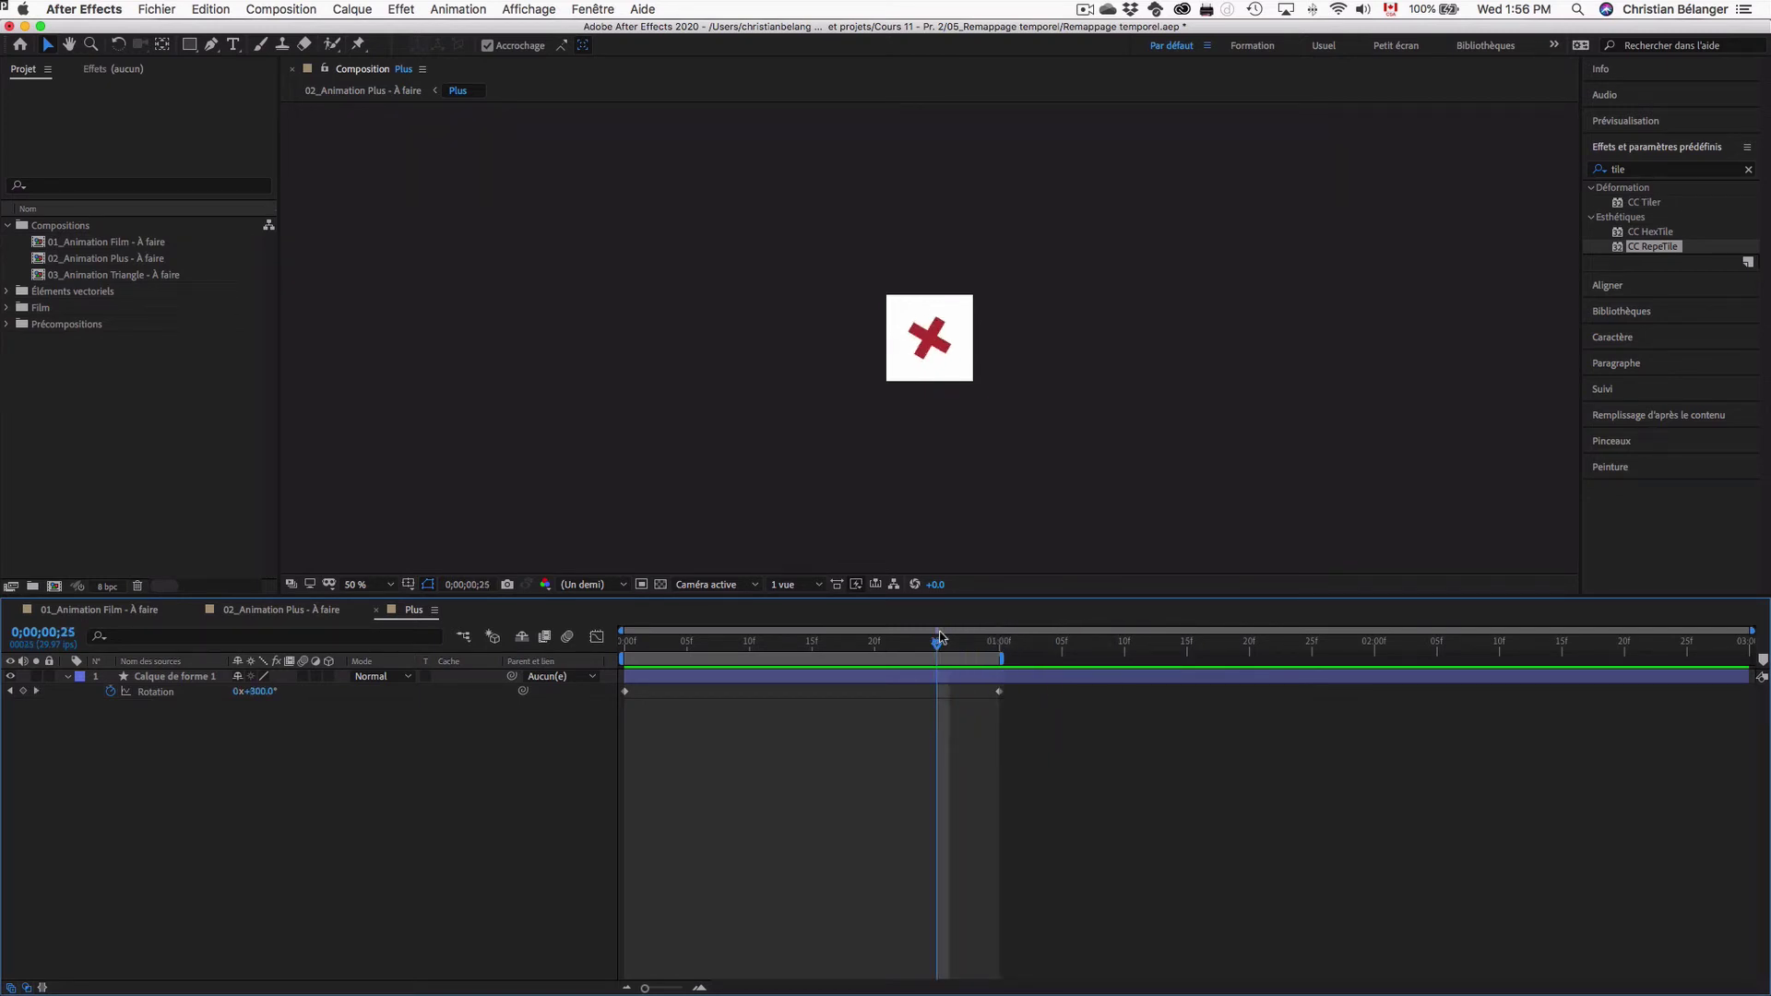
pyautogui.rightClick(972, 659)
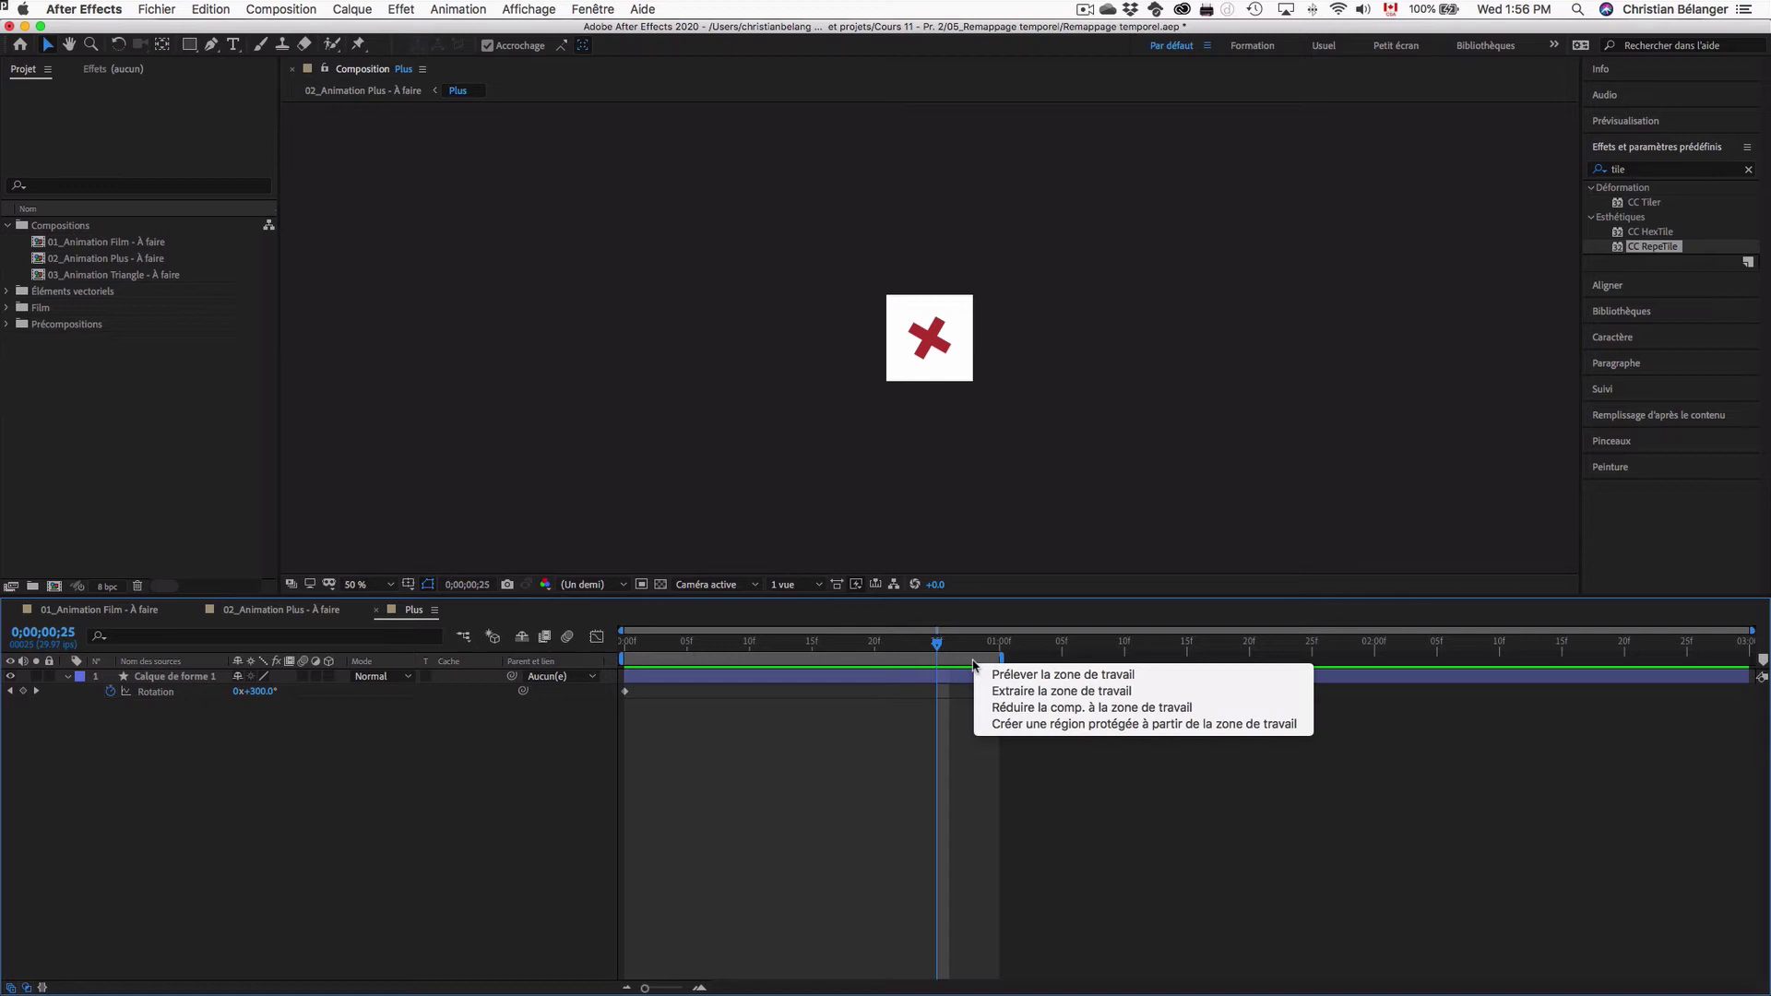
pyautogui.click(1025, 708)
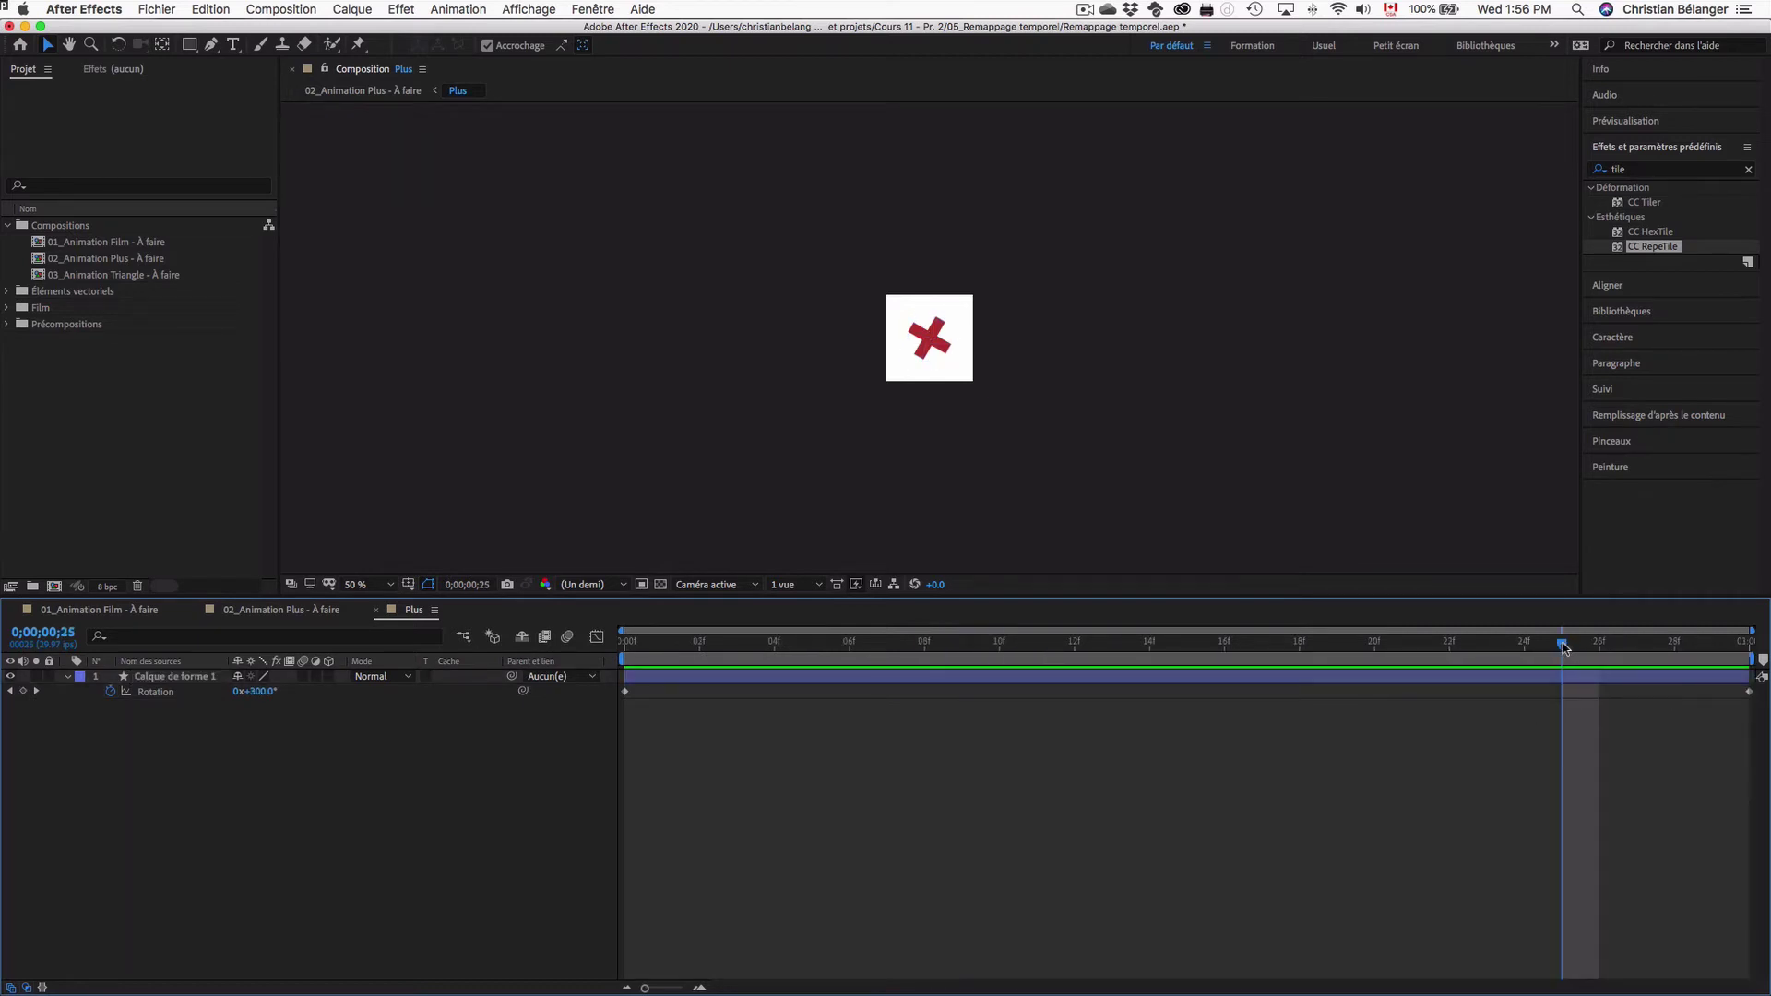
pyautogui.moveTo(1561, 644); pyautogui.dragTo(627, 642)
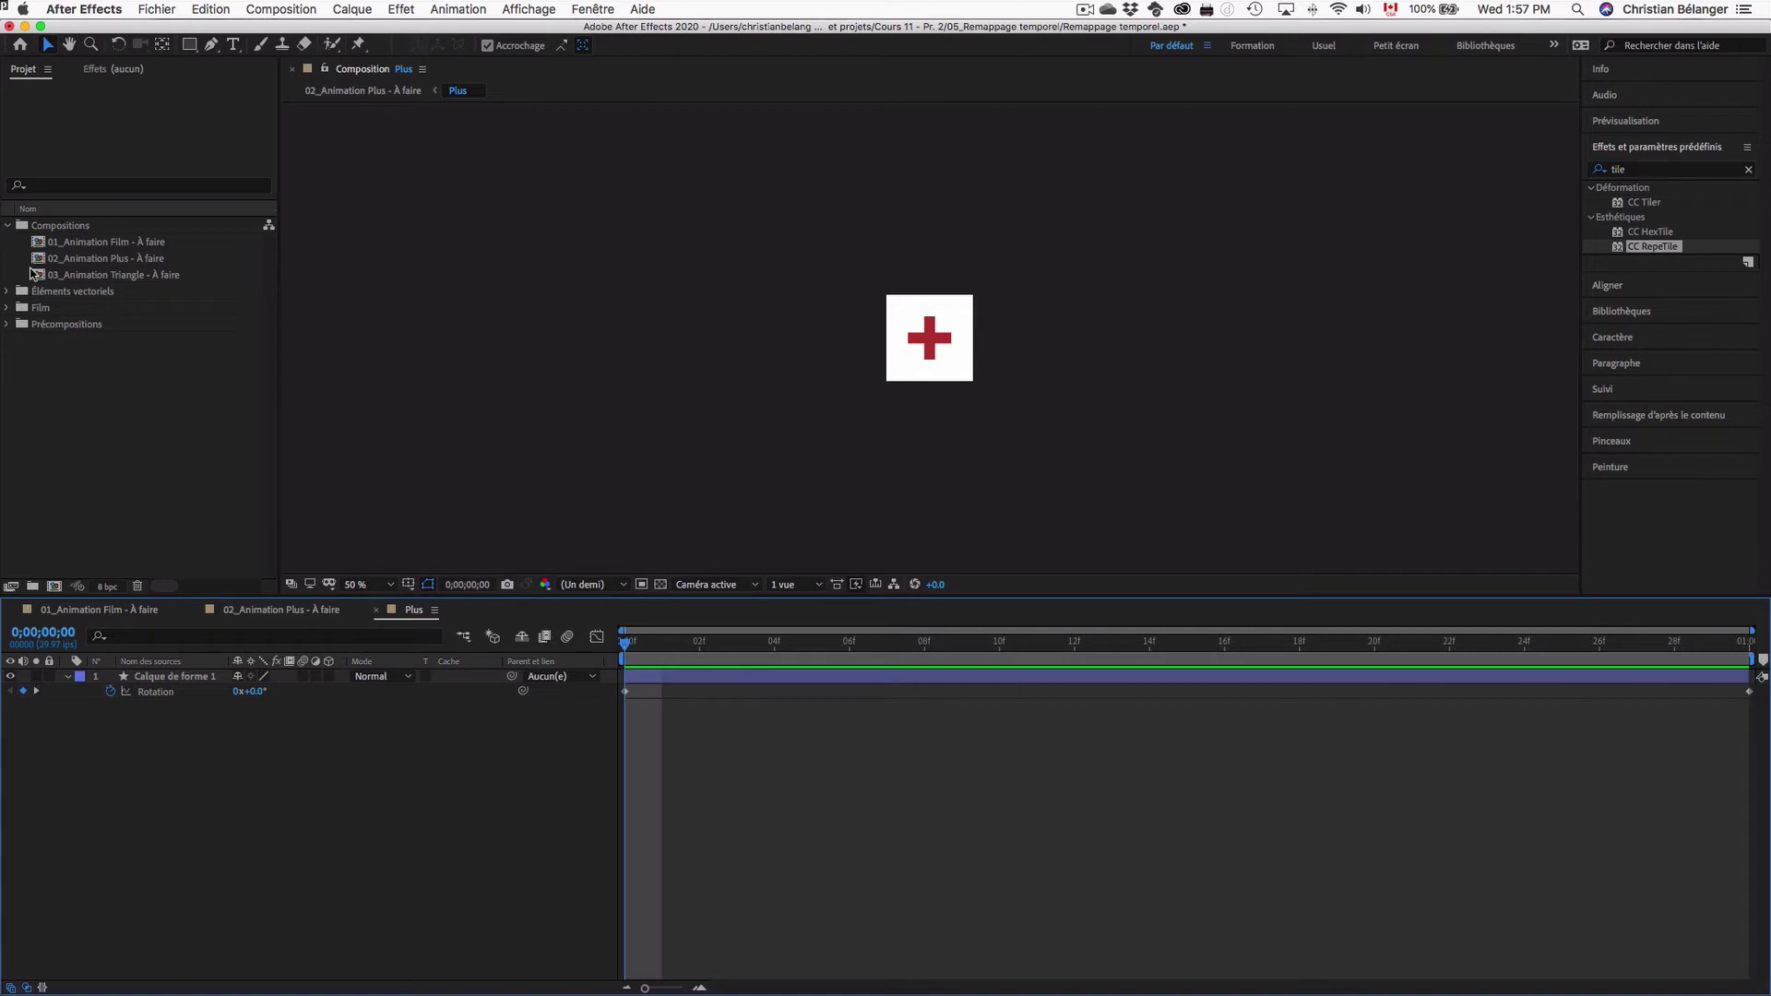
# - Return to the 02_Animation Plus - À faire composition and preview the shortened Plus layer from the start
pyautogui.click(287, 612)
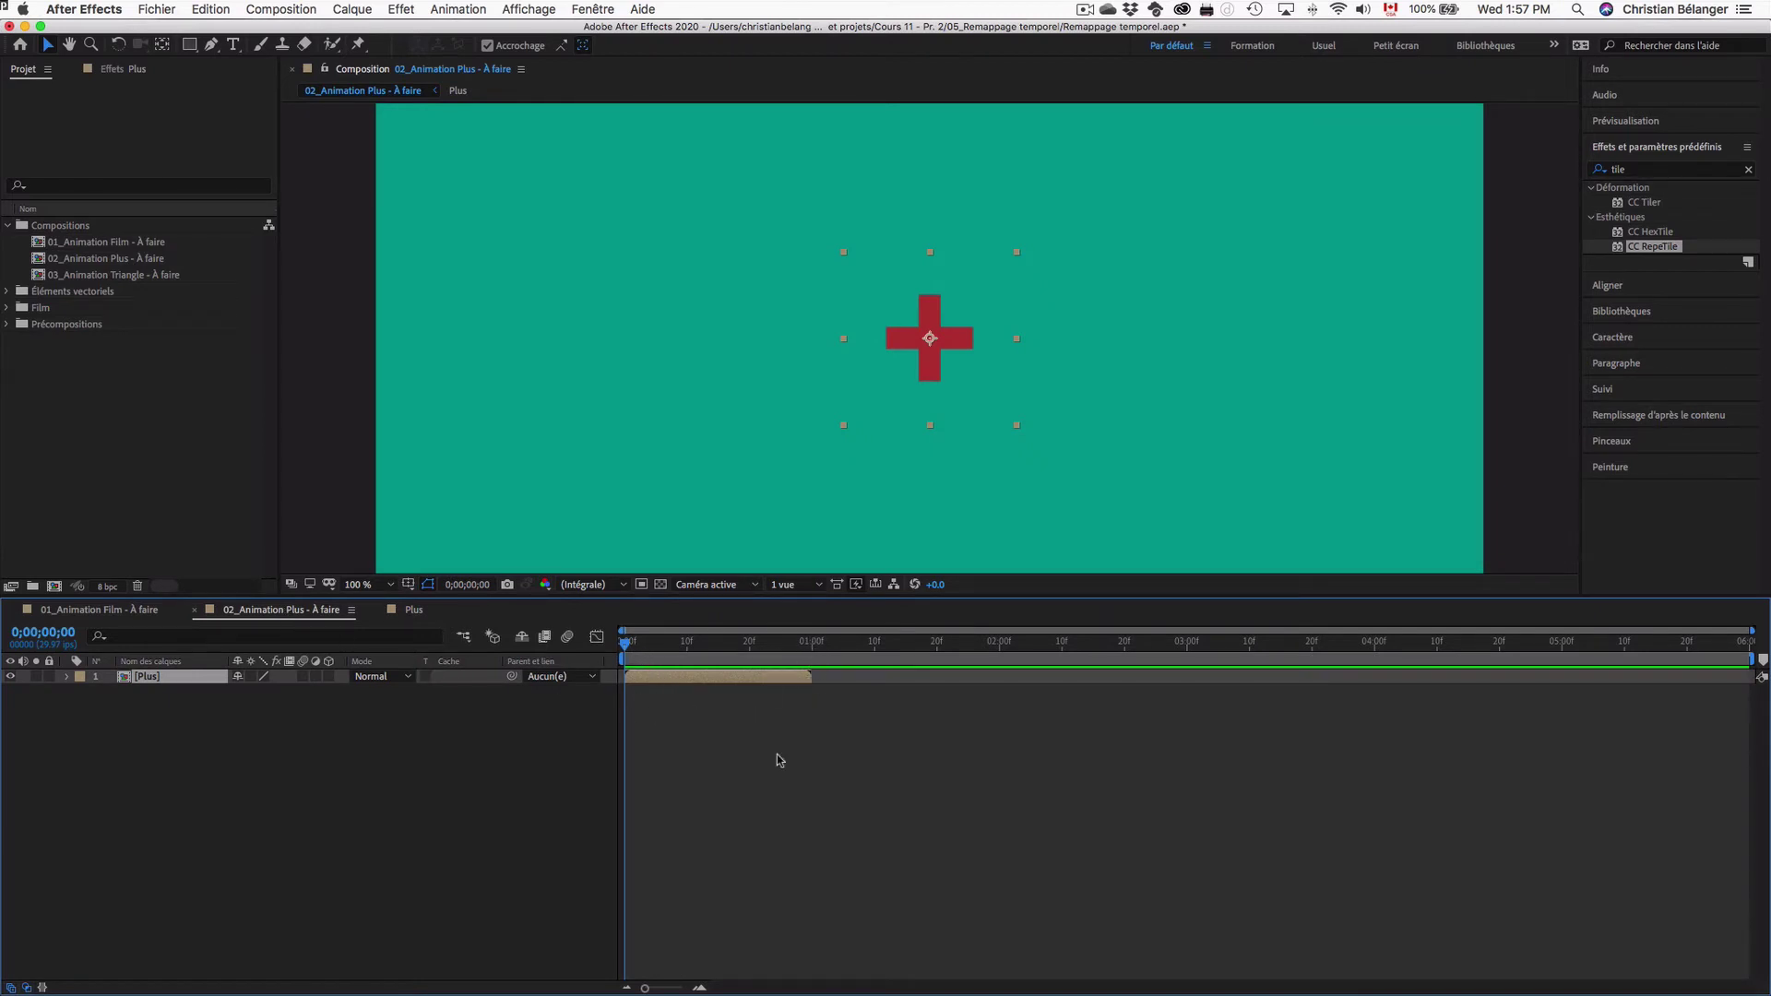
pyautogui.press('space')
pyautogui.press('space')
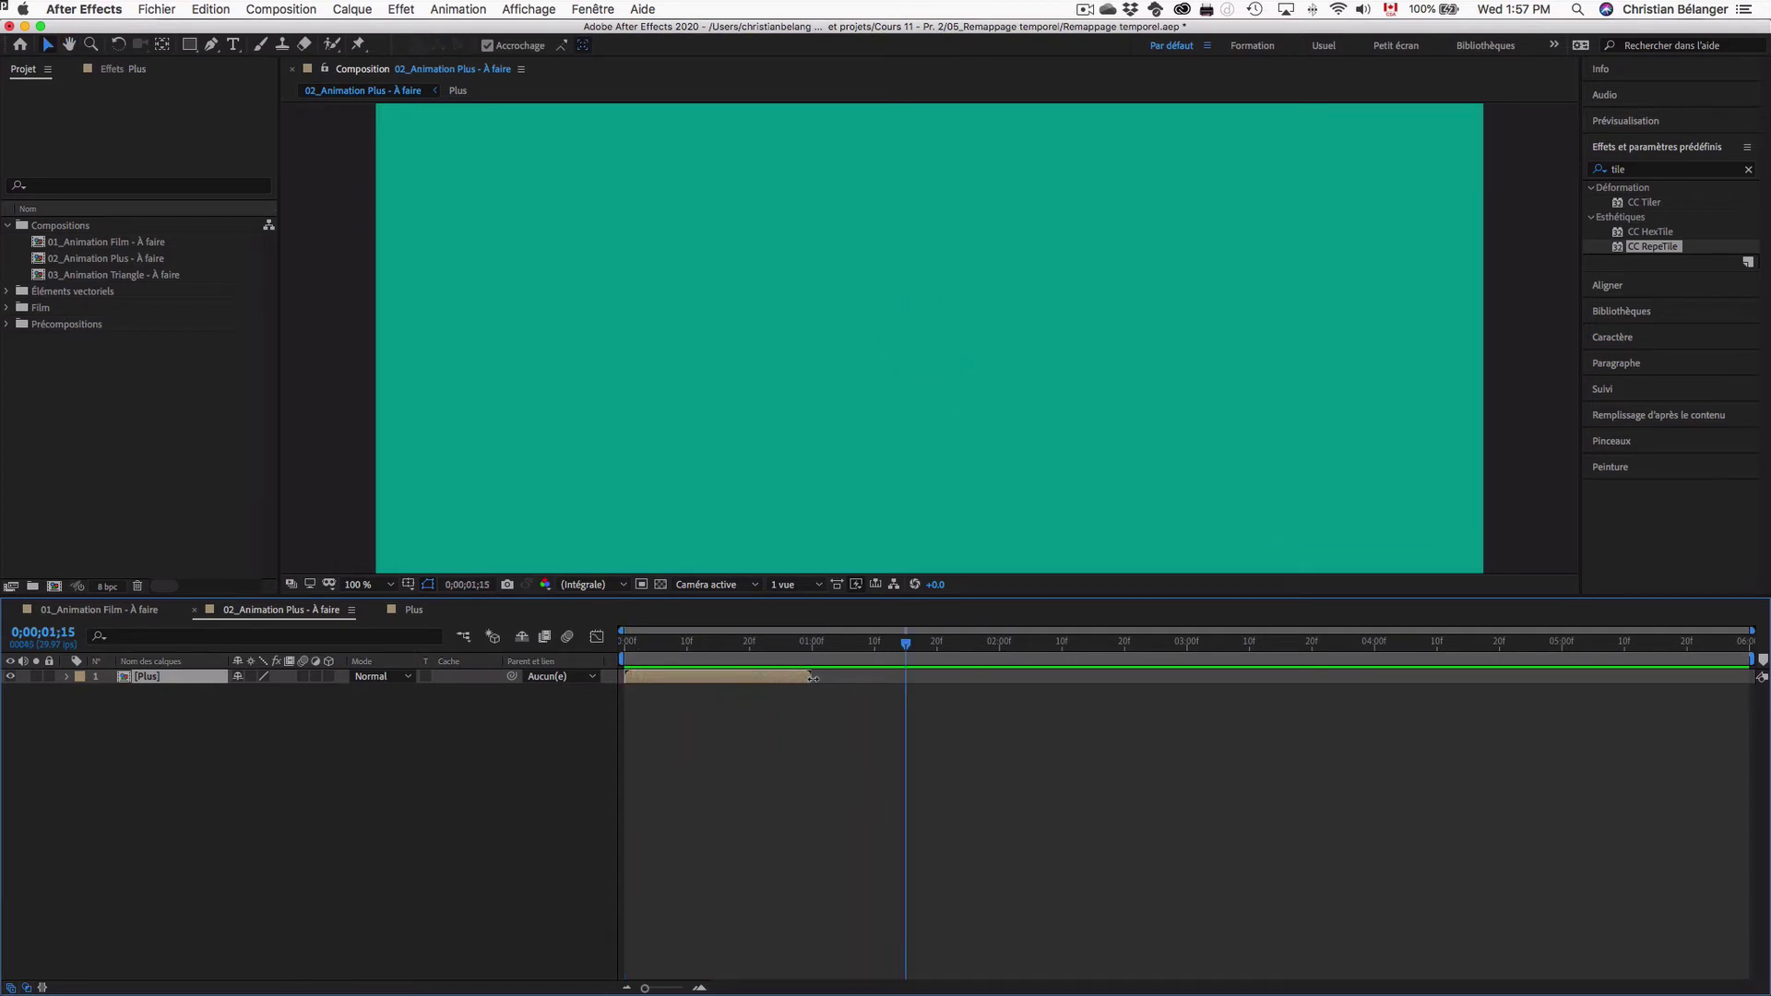
# - Enable time remapping on the Plus layer and extend its out point to the end of the composition
pyautogui.moveTo(813, 678); pyautogui.dragTo(872, 683)
pyautogui.press('super+alt+t')
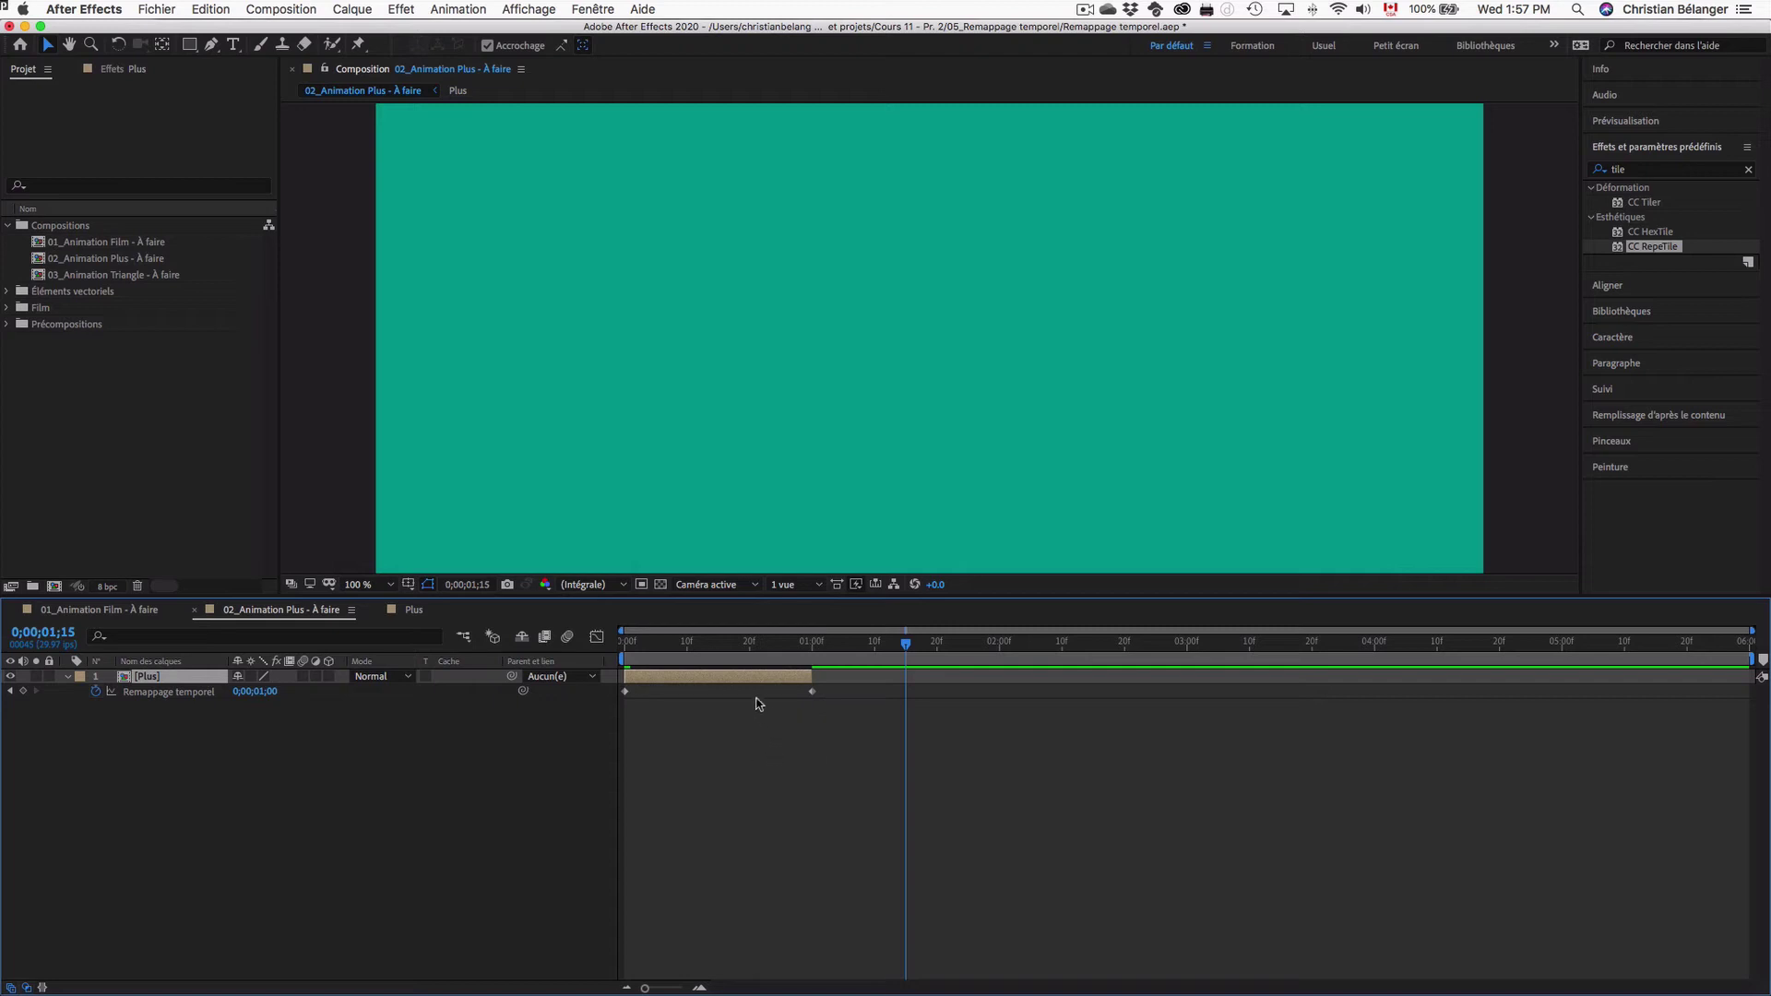
pyautogui.moveTo(812, 676); pyautogui.dragTo(1735, 679)
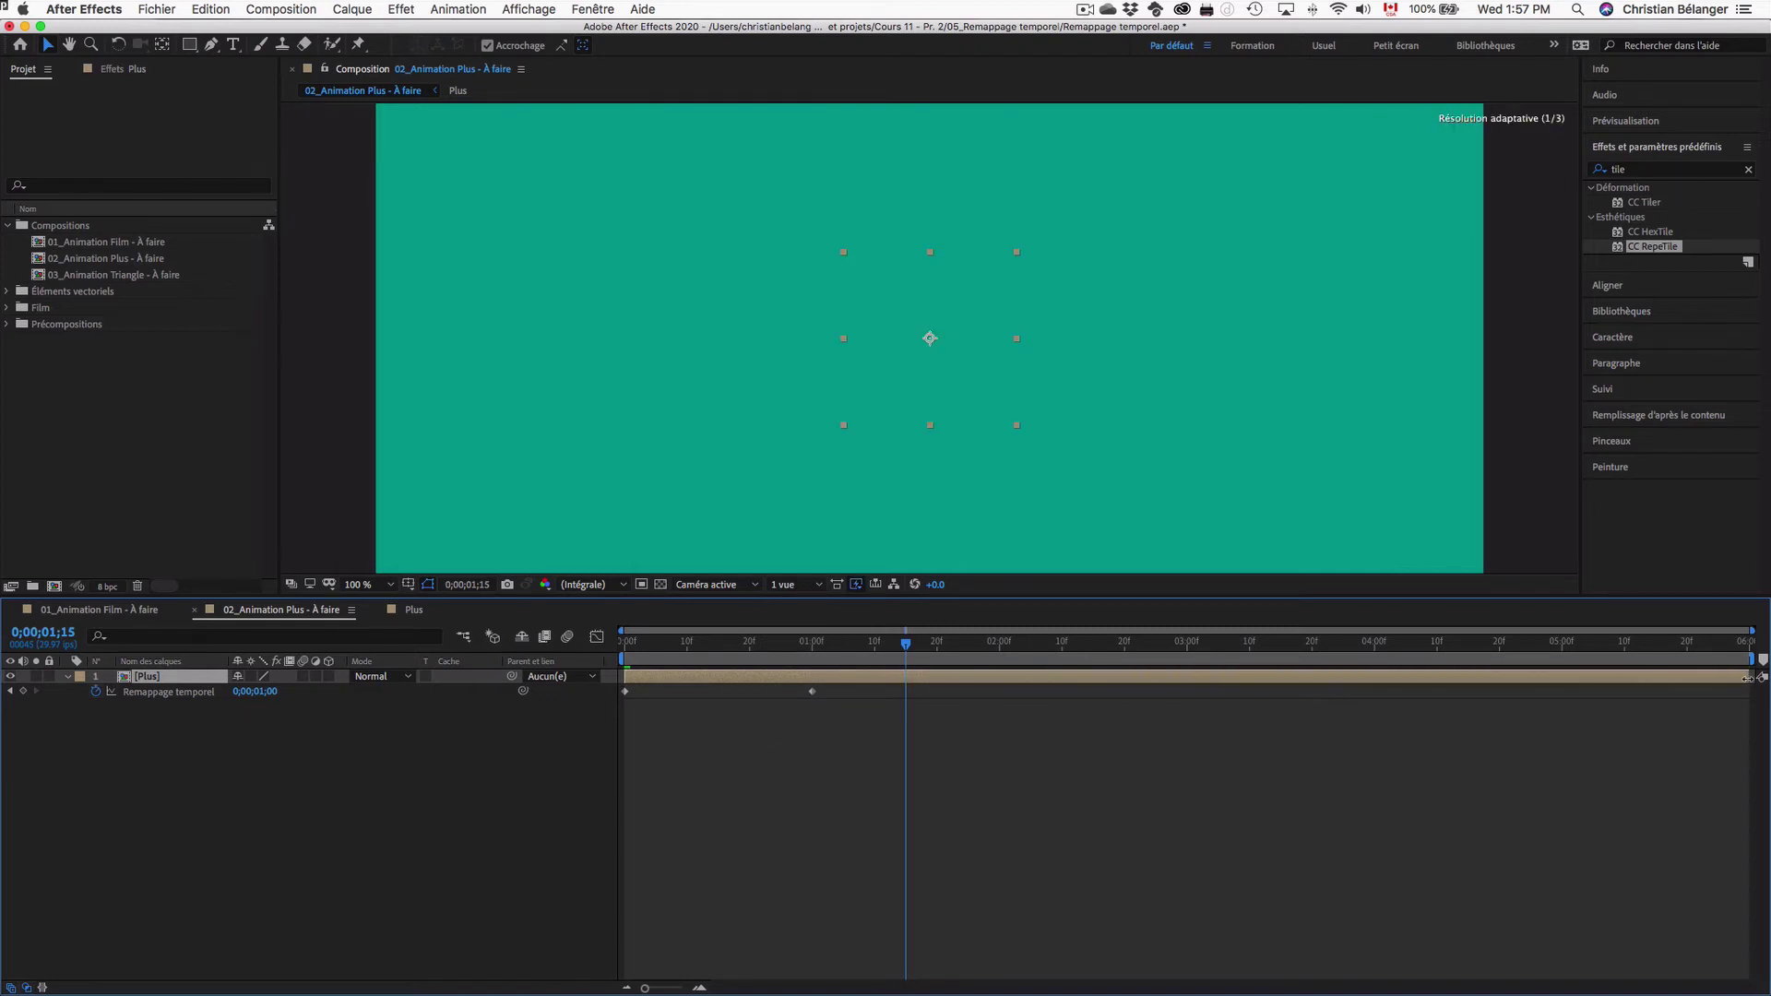
# - Preview the extended Plus layer from the start, then return the playhead to 0;00;00;00
pyautogui.press('Home')
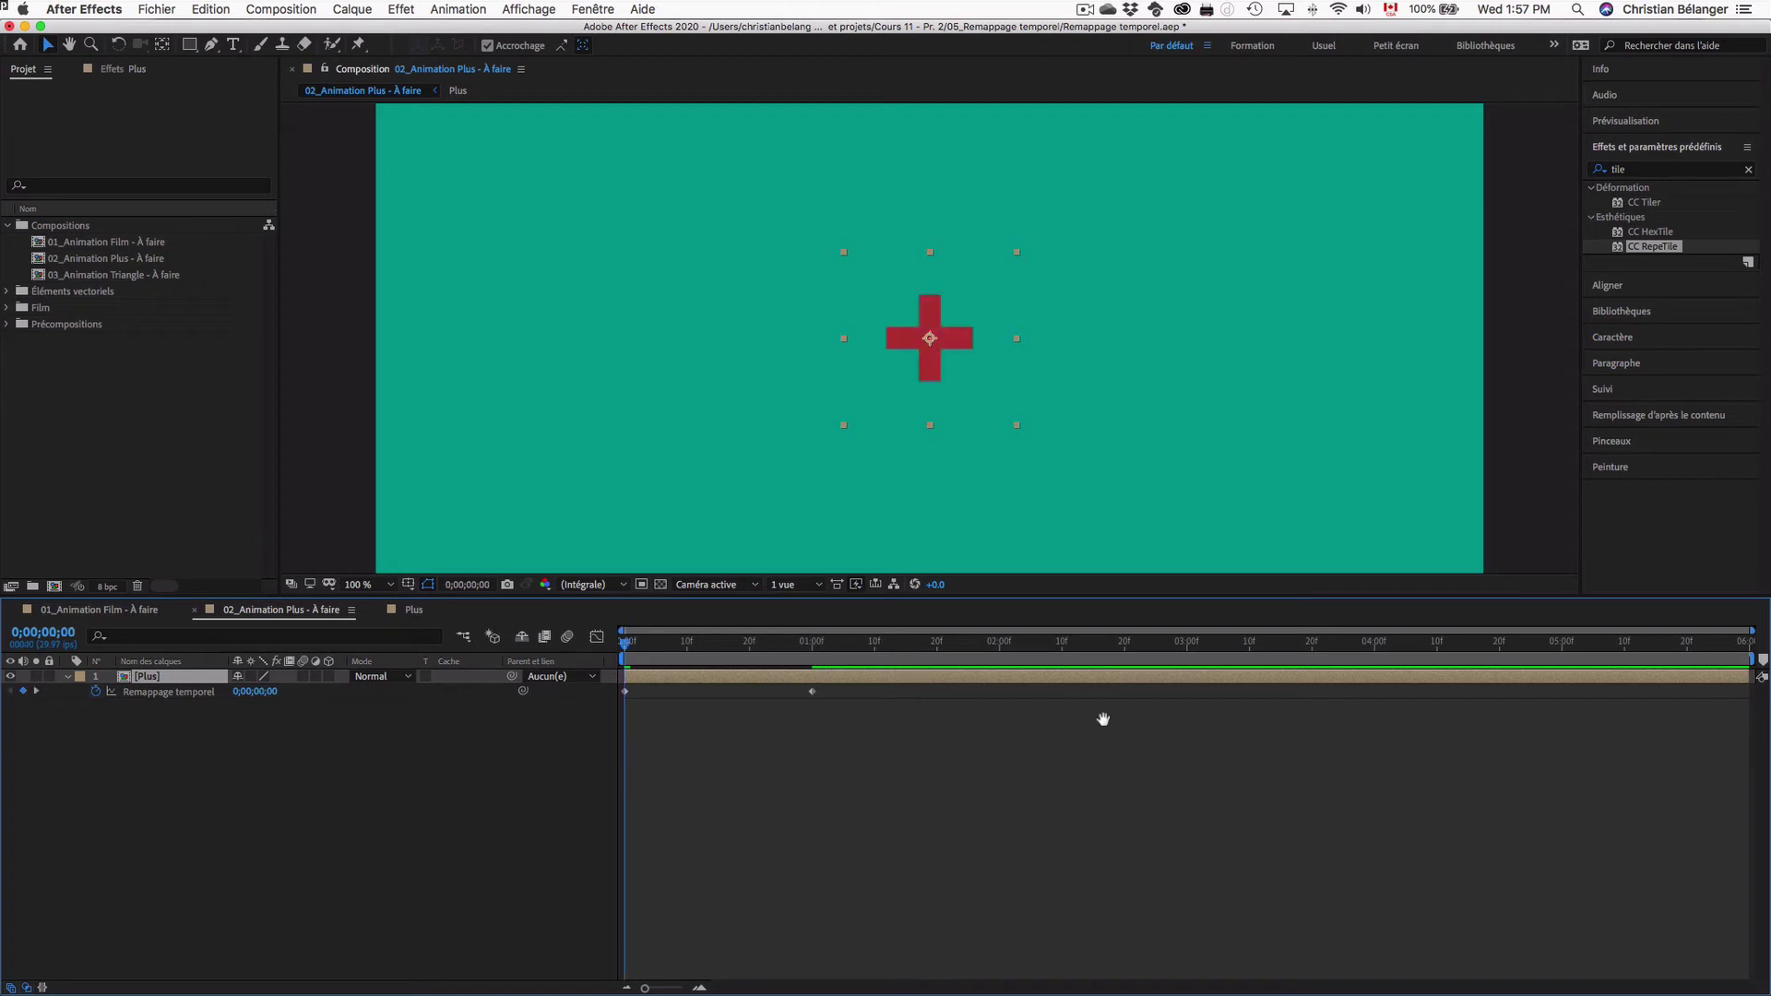
pyautogui.press('space')
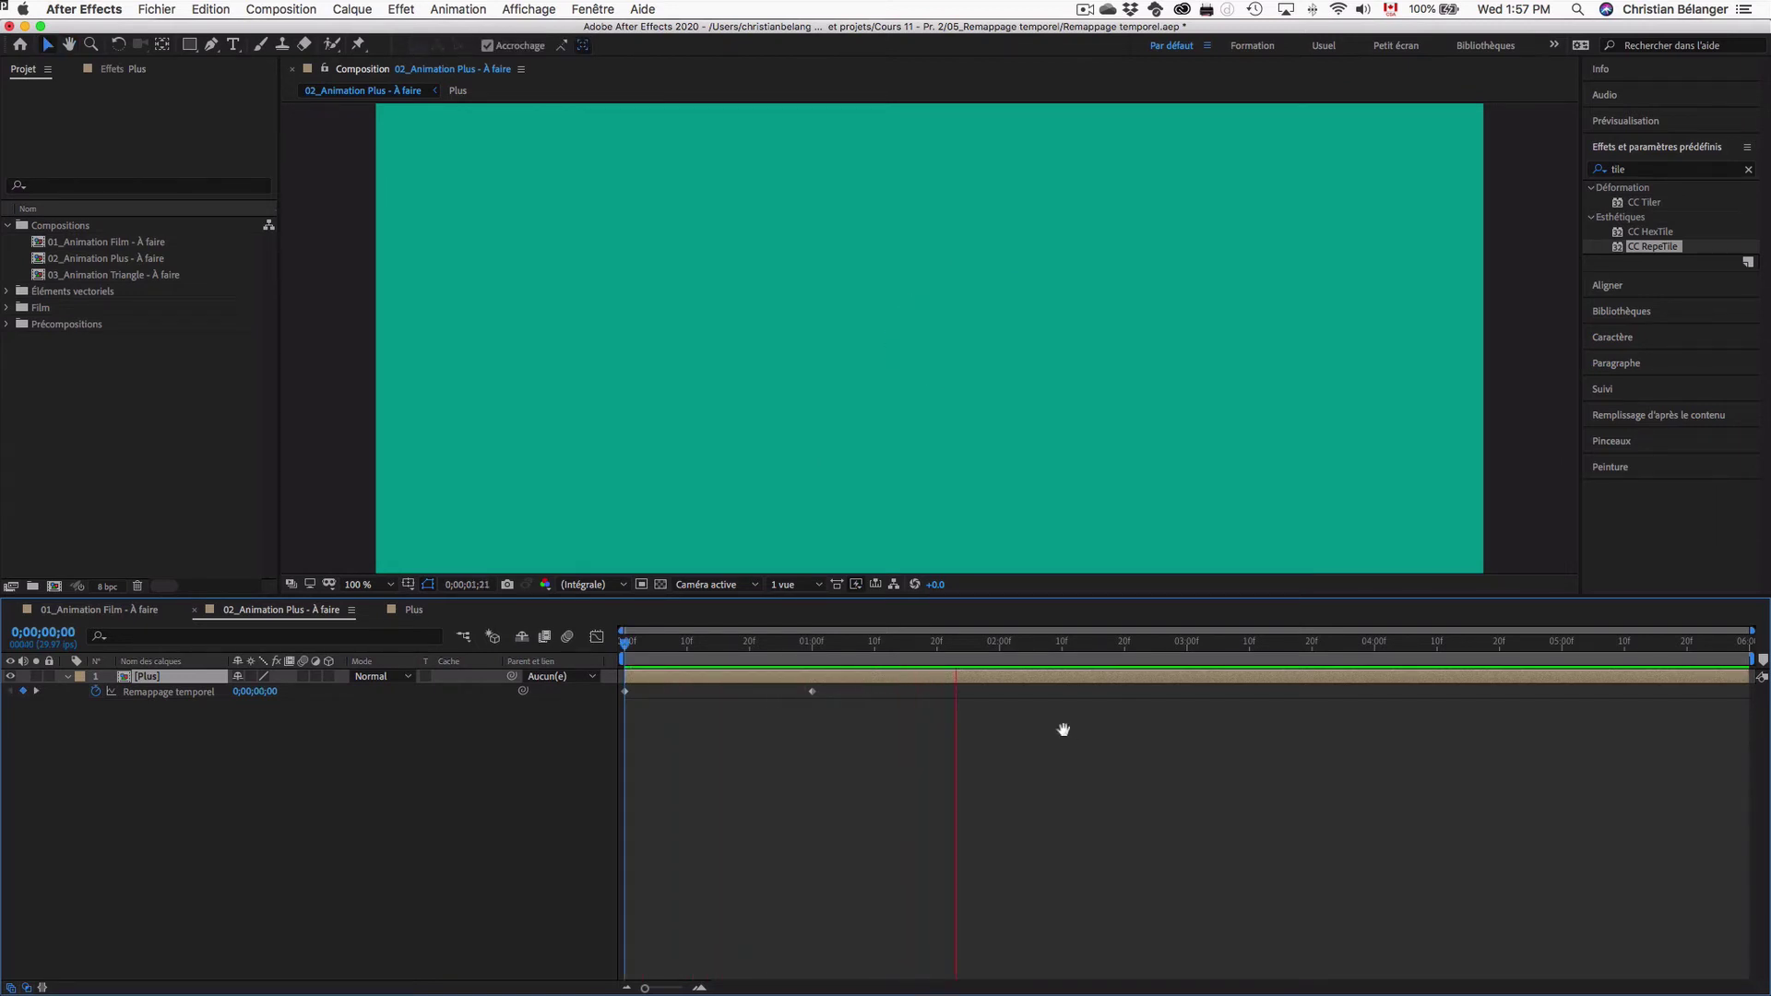
pyautogui.press('space')
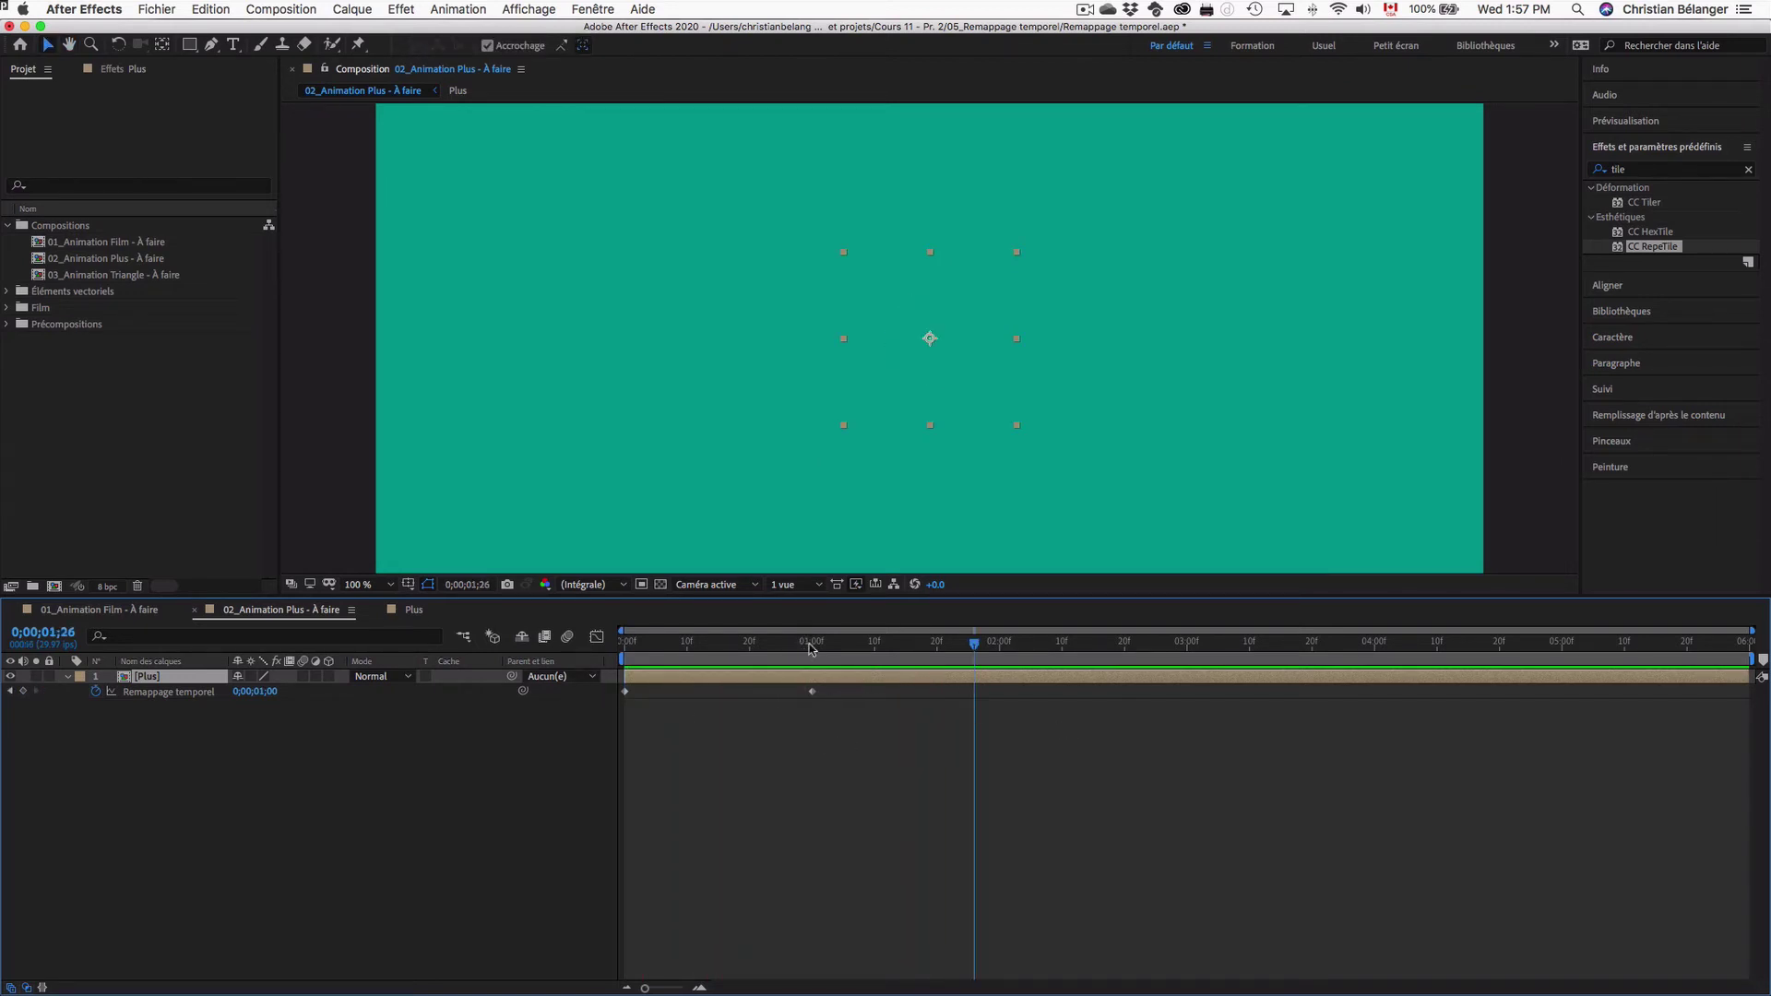
pyautogui.moveTo(810, 641); pyautogui.dragTo(519, 646)
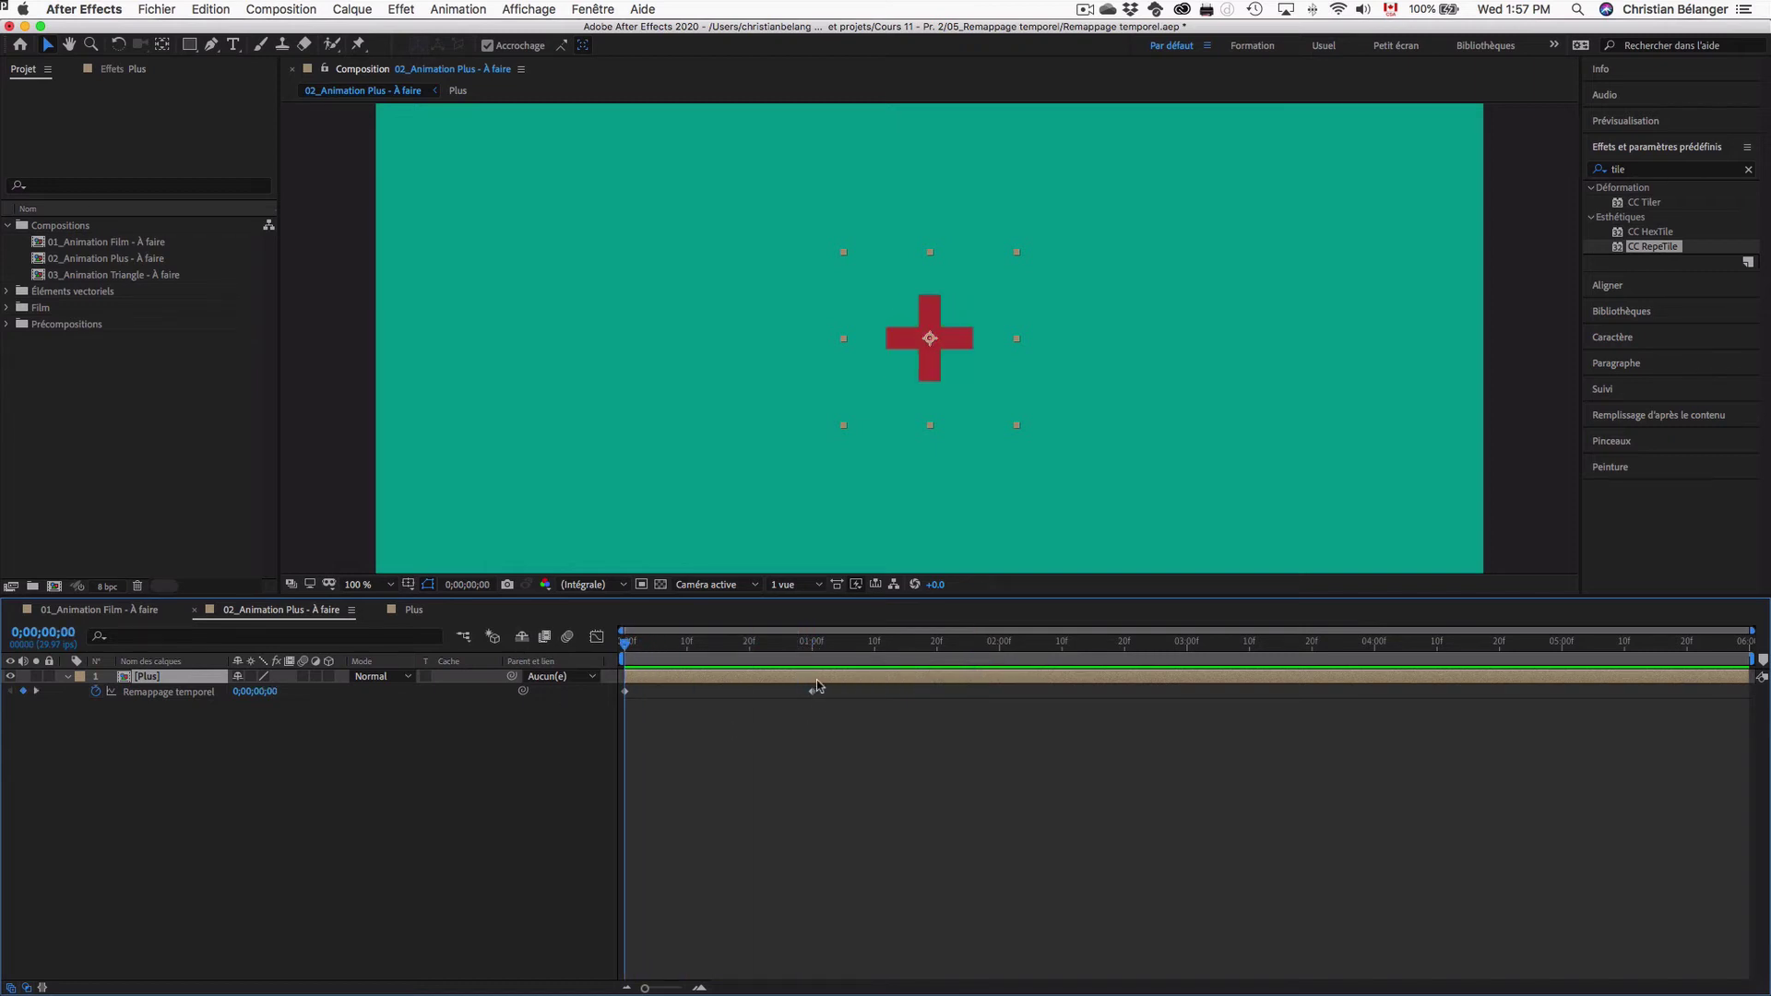
# - Try to slow the rotation by moving the last time-remap keyframe near the composition's end, preview it, and undo the move
pyautogui.moveTo(814, 694)
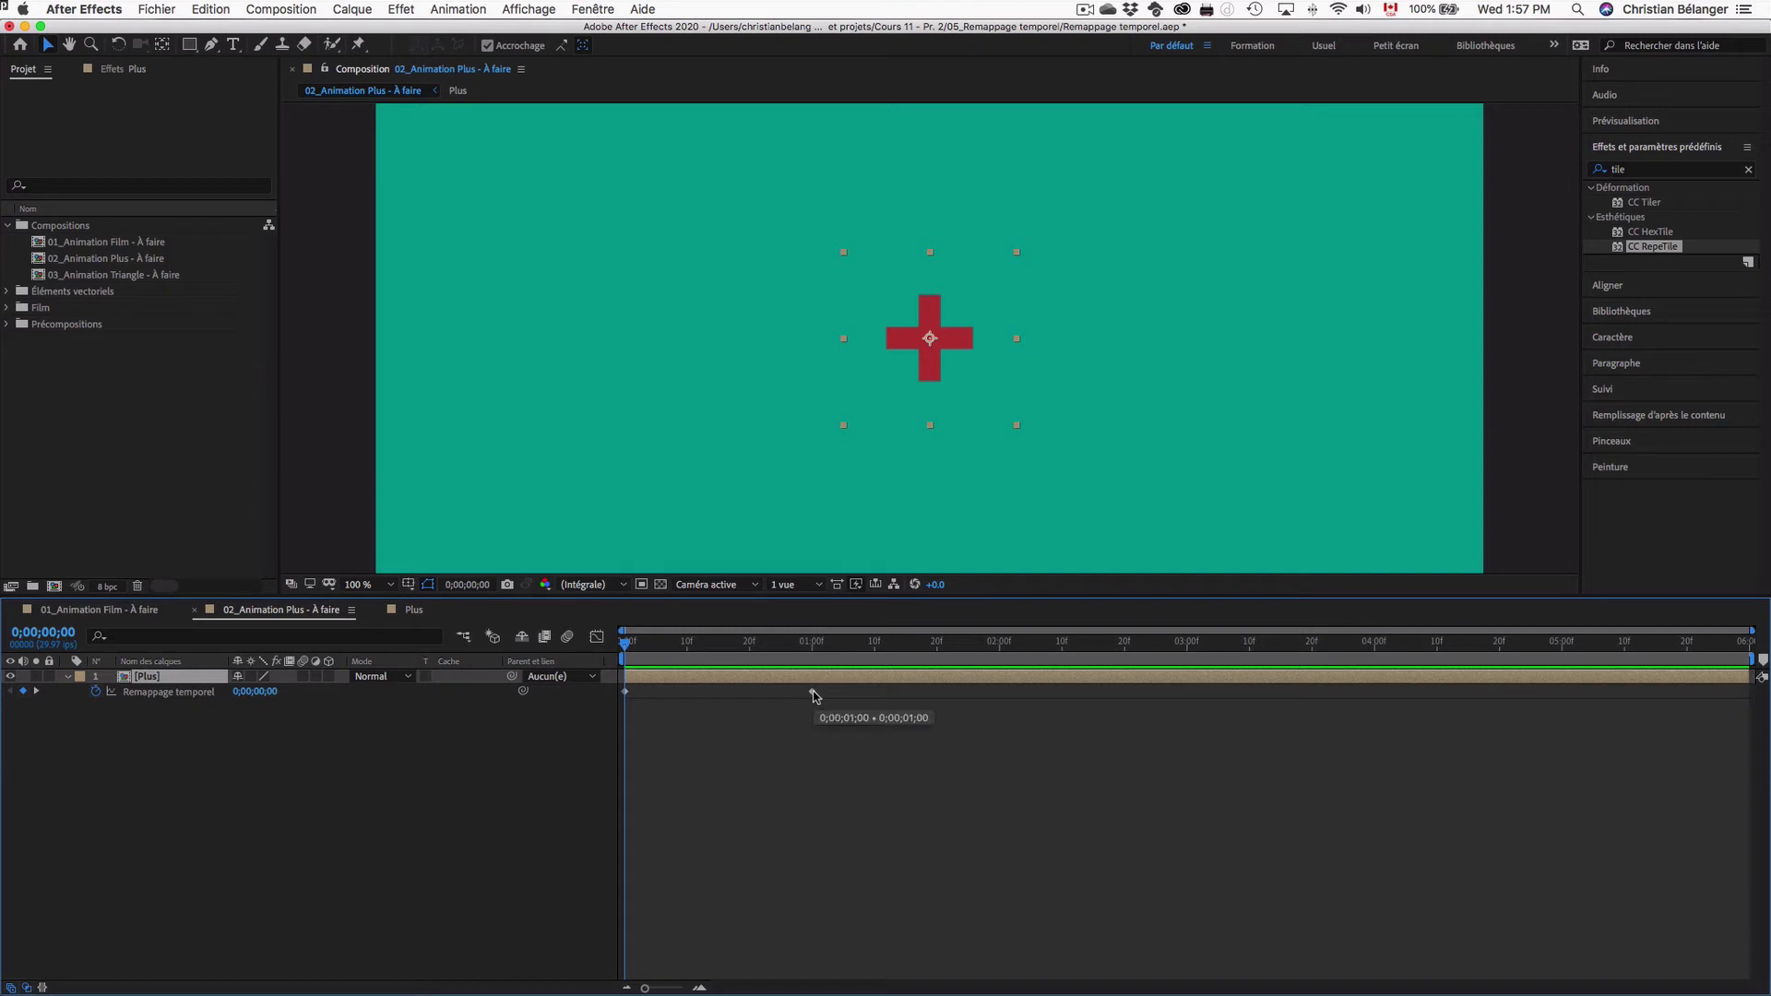
pyautogui.moveTo(814, 694); pyautogui.dragTo(1751, 691)
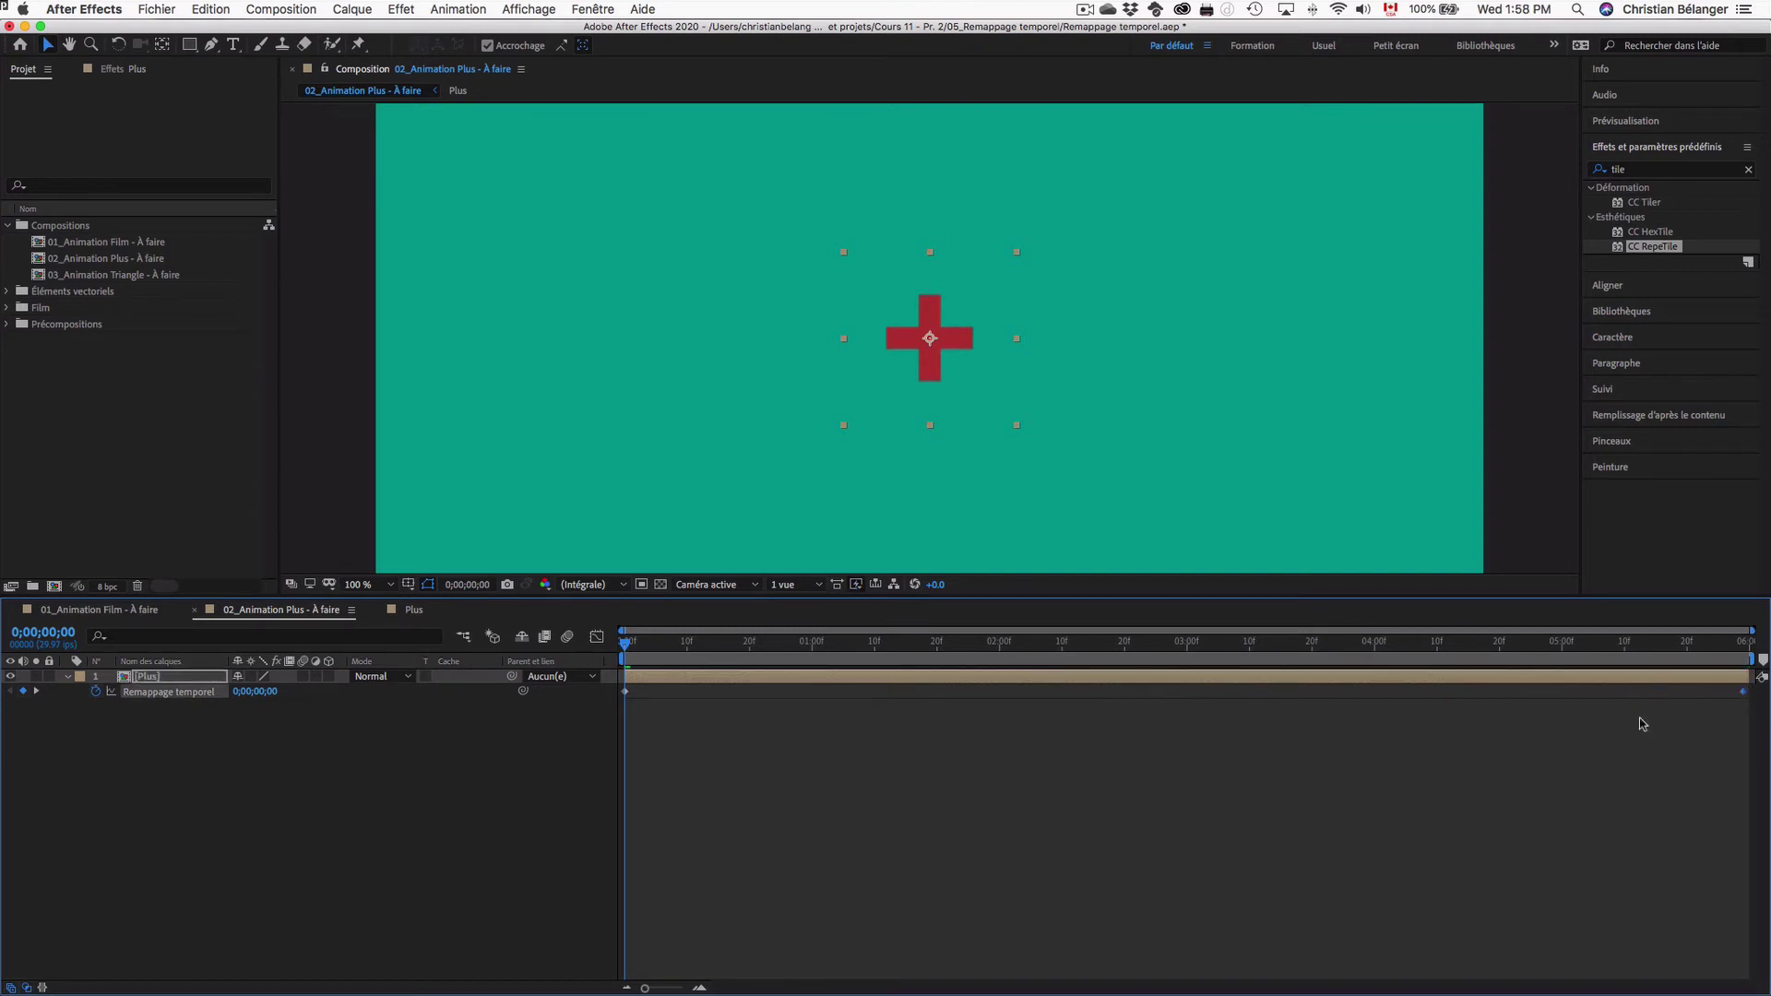
pyautogui.press('h')
pyautogui.press('space')
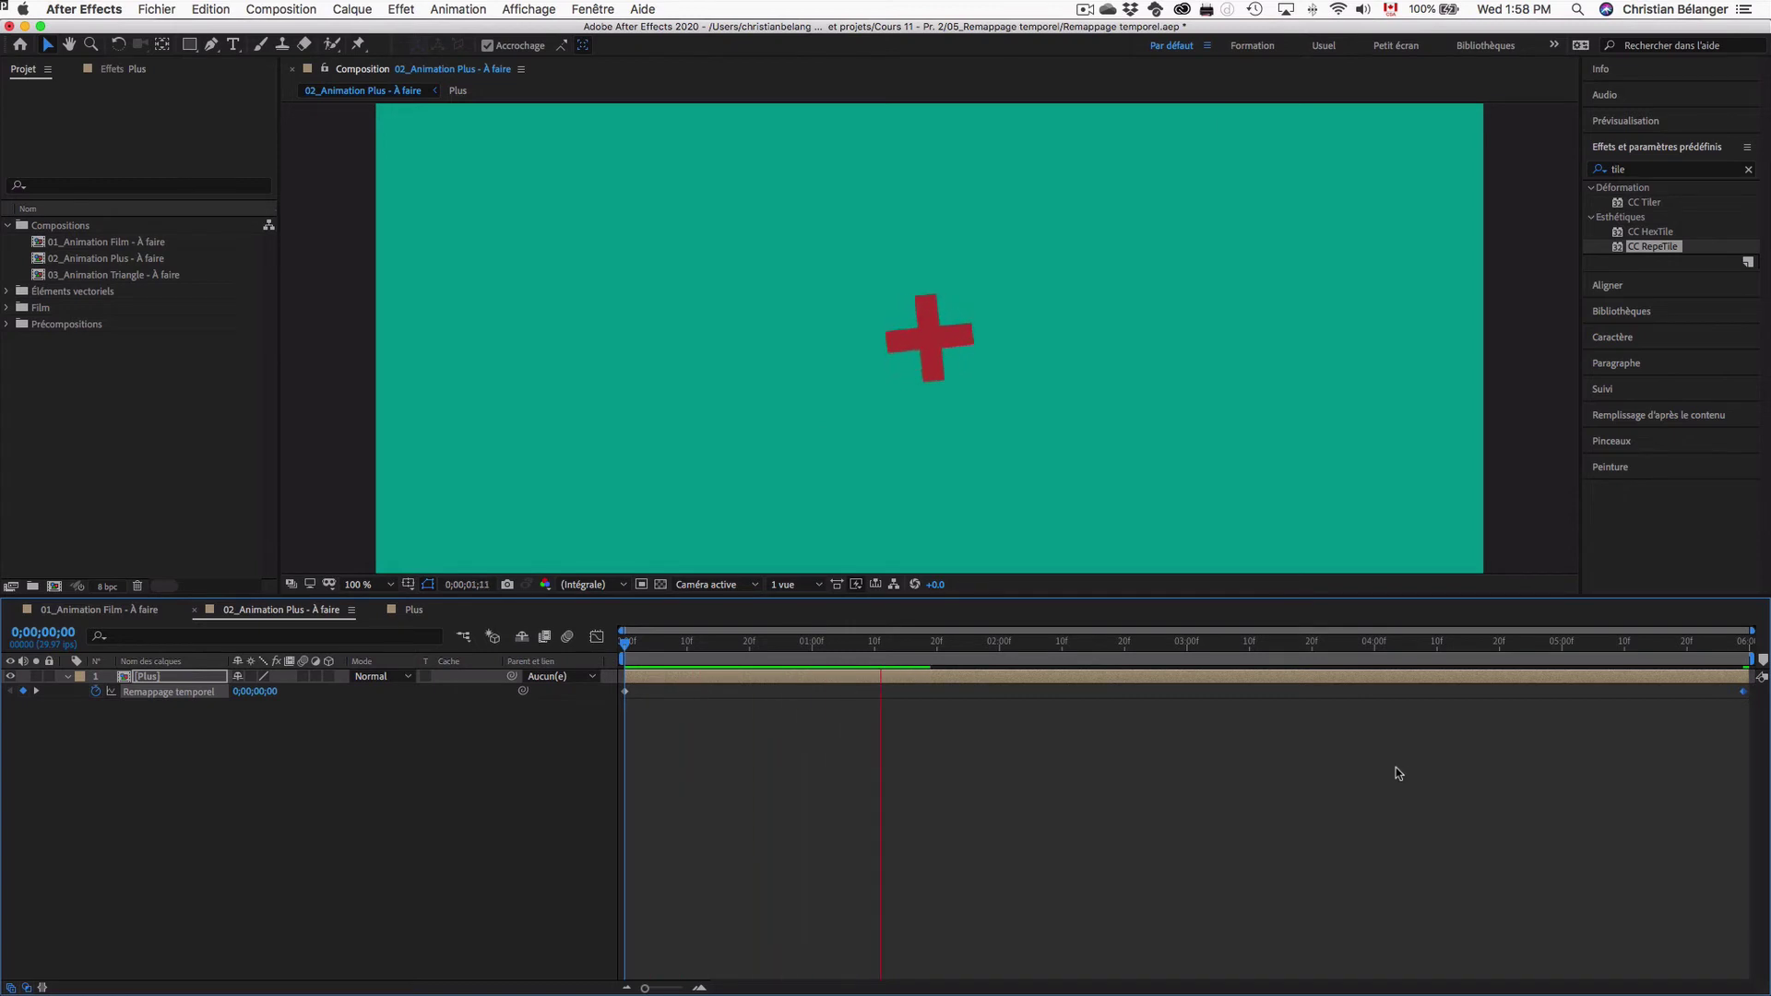
pyautogui.press('super+z')
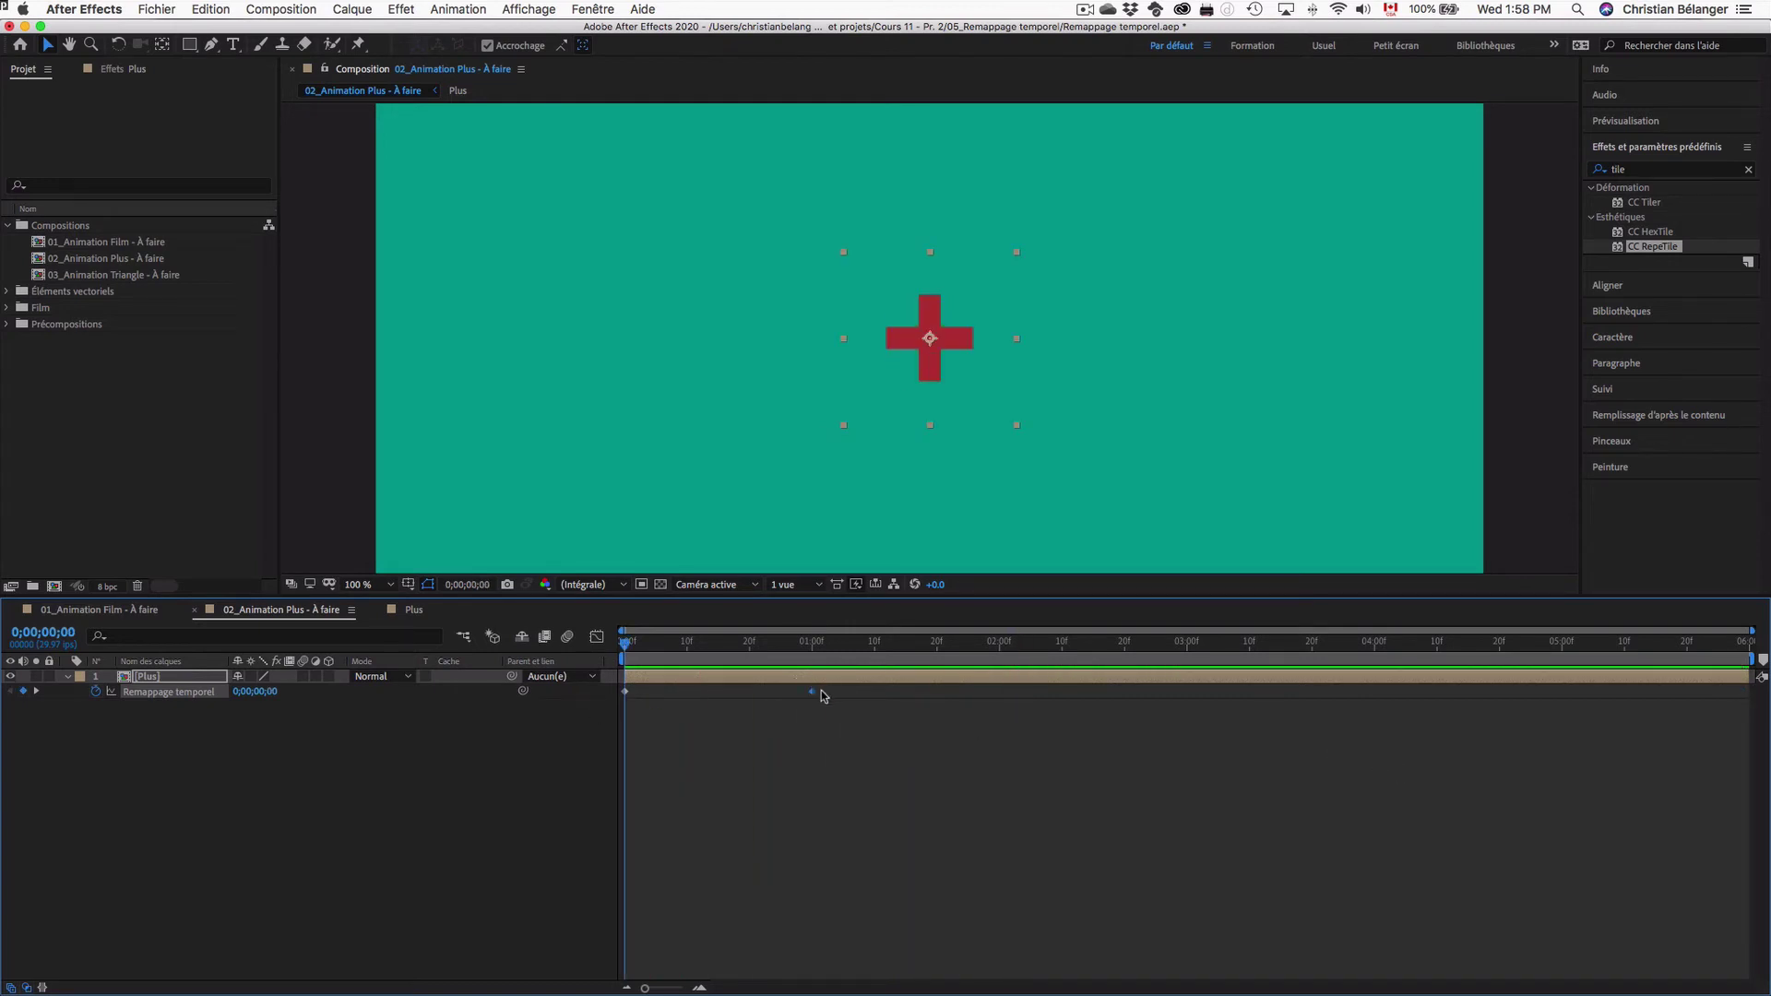
pyautogui.moveTo(793, 691); pyautogui.dragTo(815, 734)
pyautogui.press('space')
pyautogui.click(813, 738)
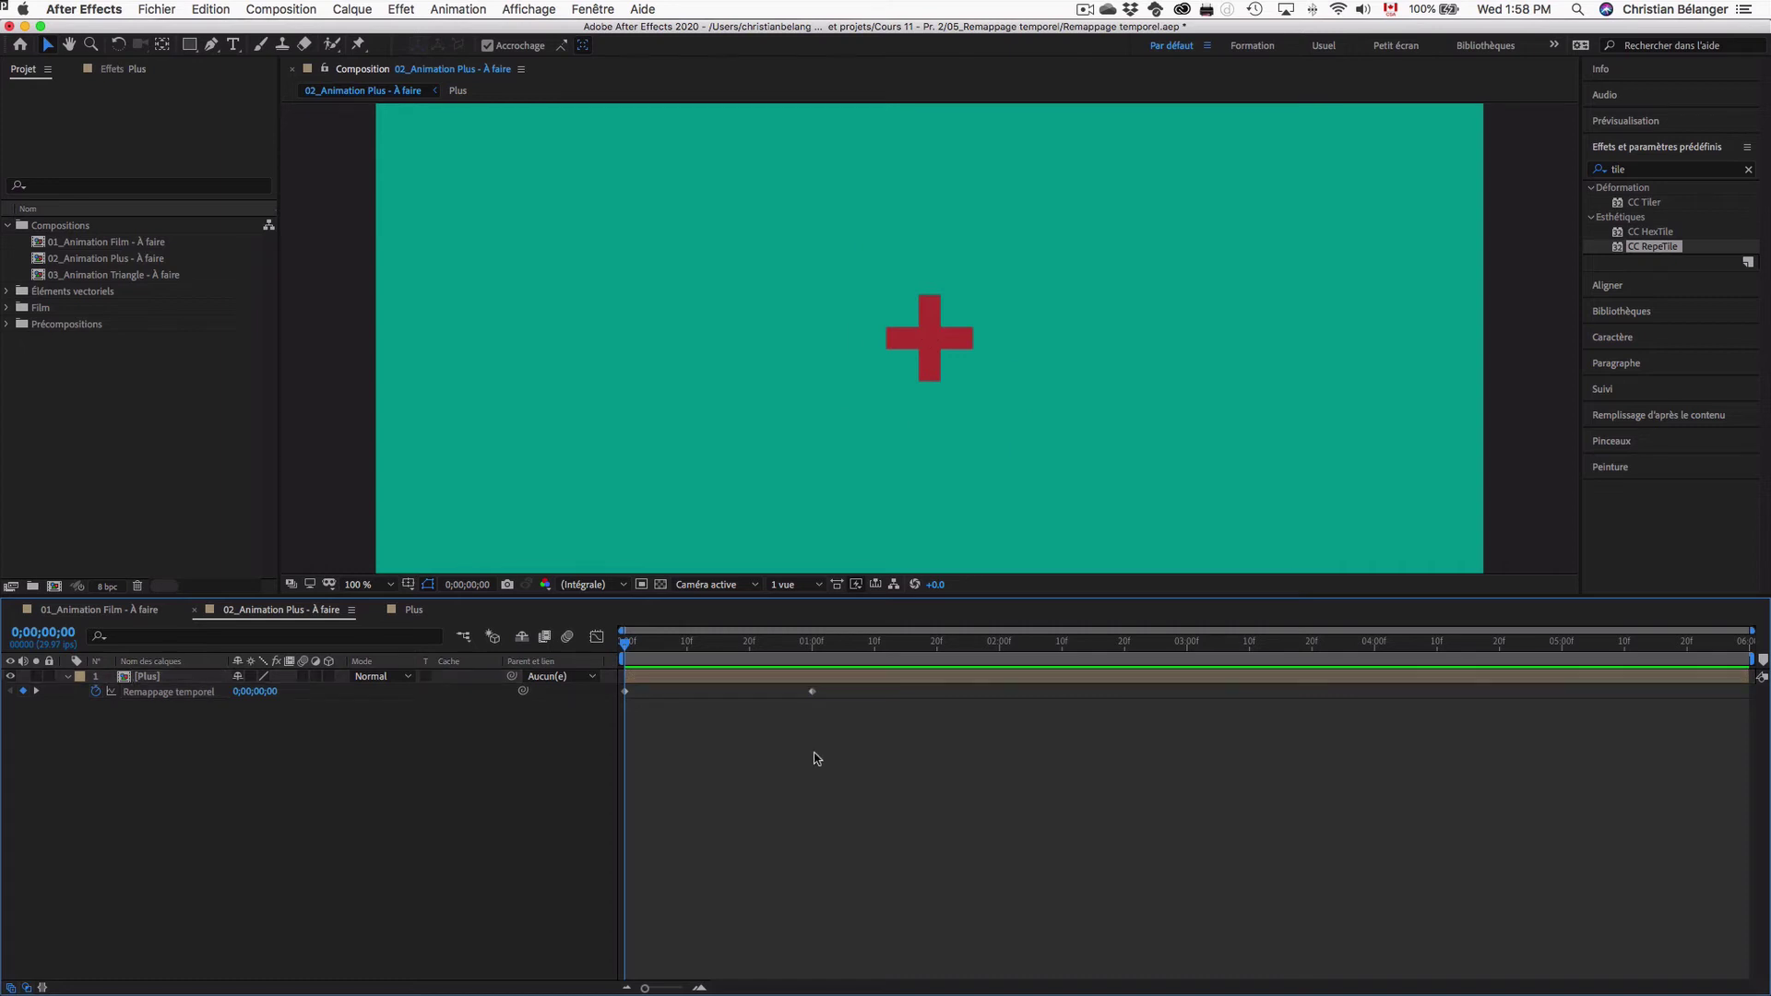
# - Add the expression loopOut() to the Plus layer's time remapping and preview the looping rotation
pyautogui.keyDown('alt'); pyautogui.click(98, 693); pyautogui.keyUp('alt')
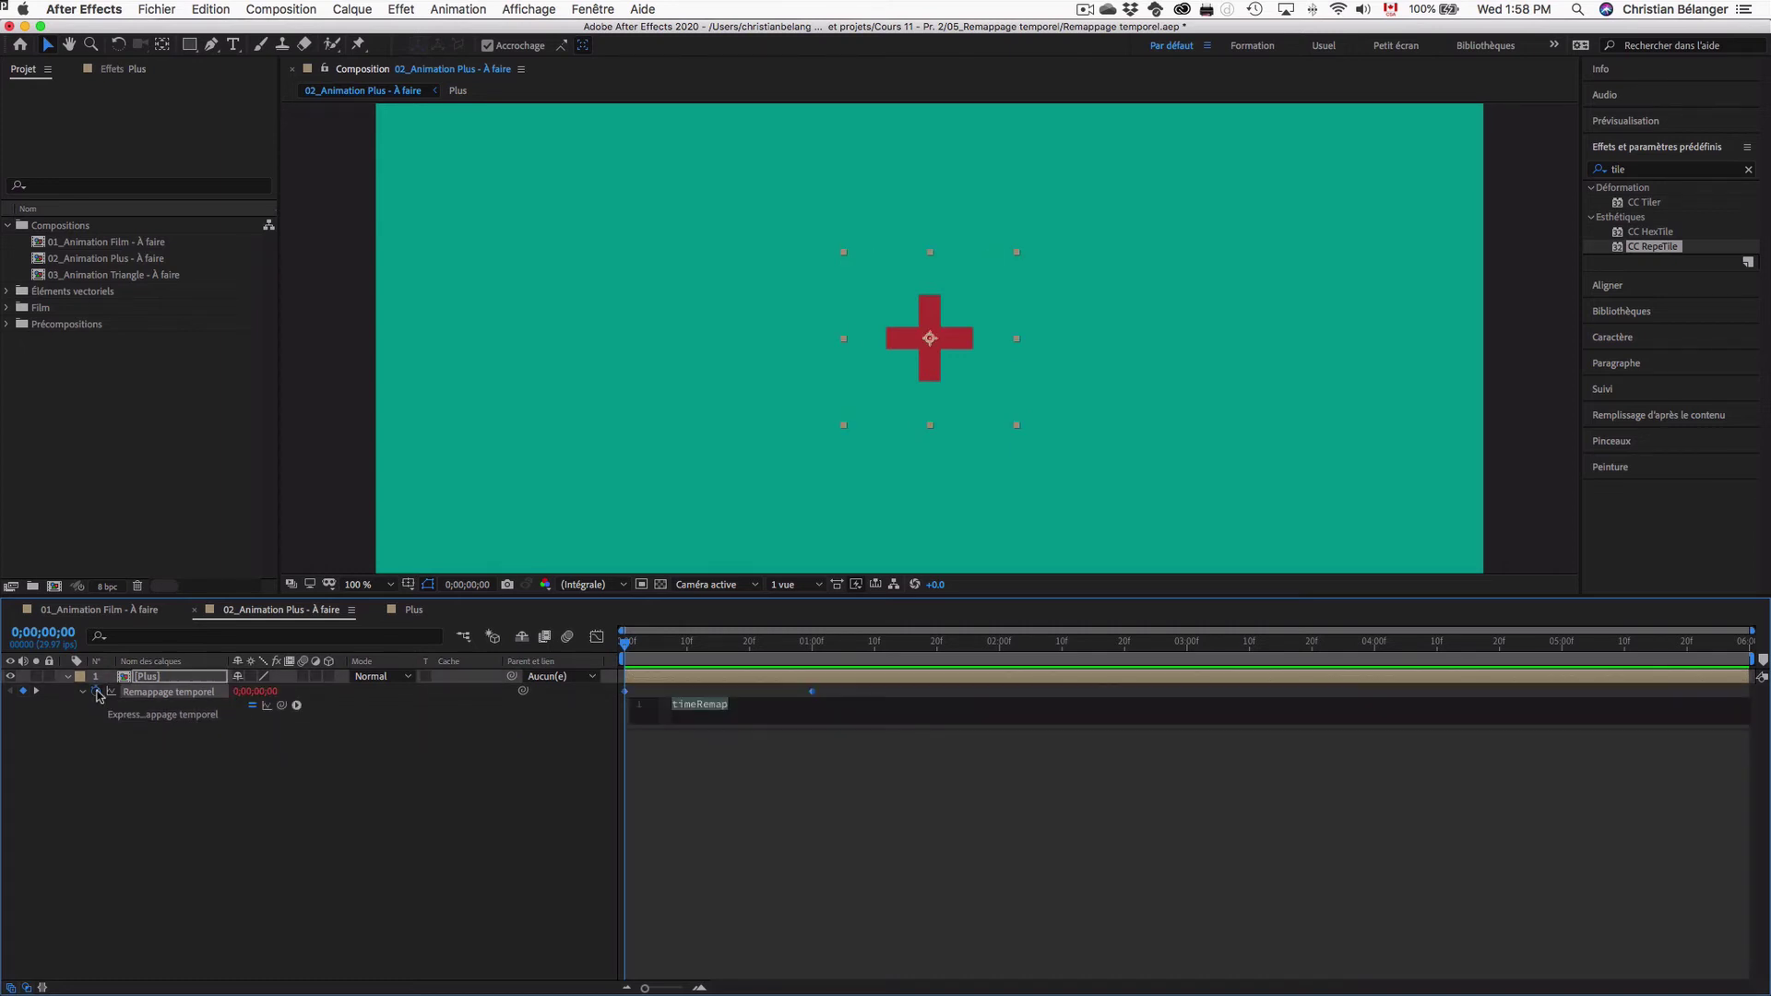
pyautogui.write('loop')
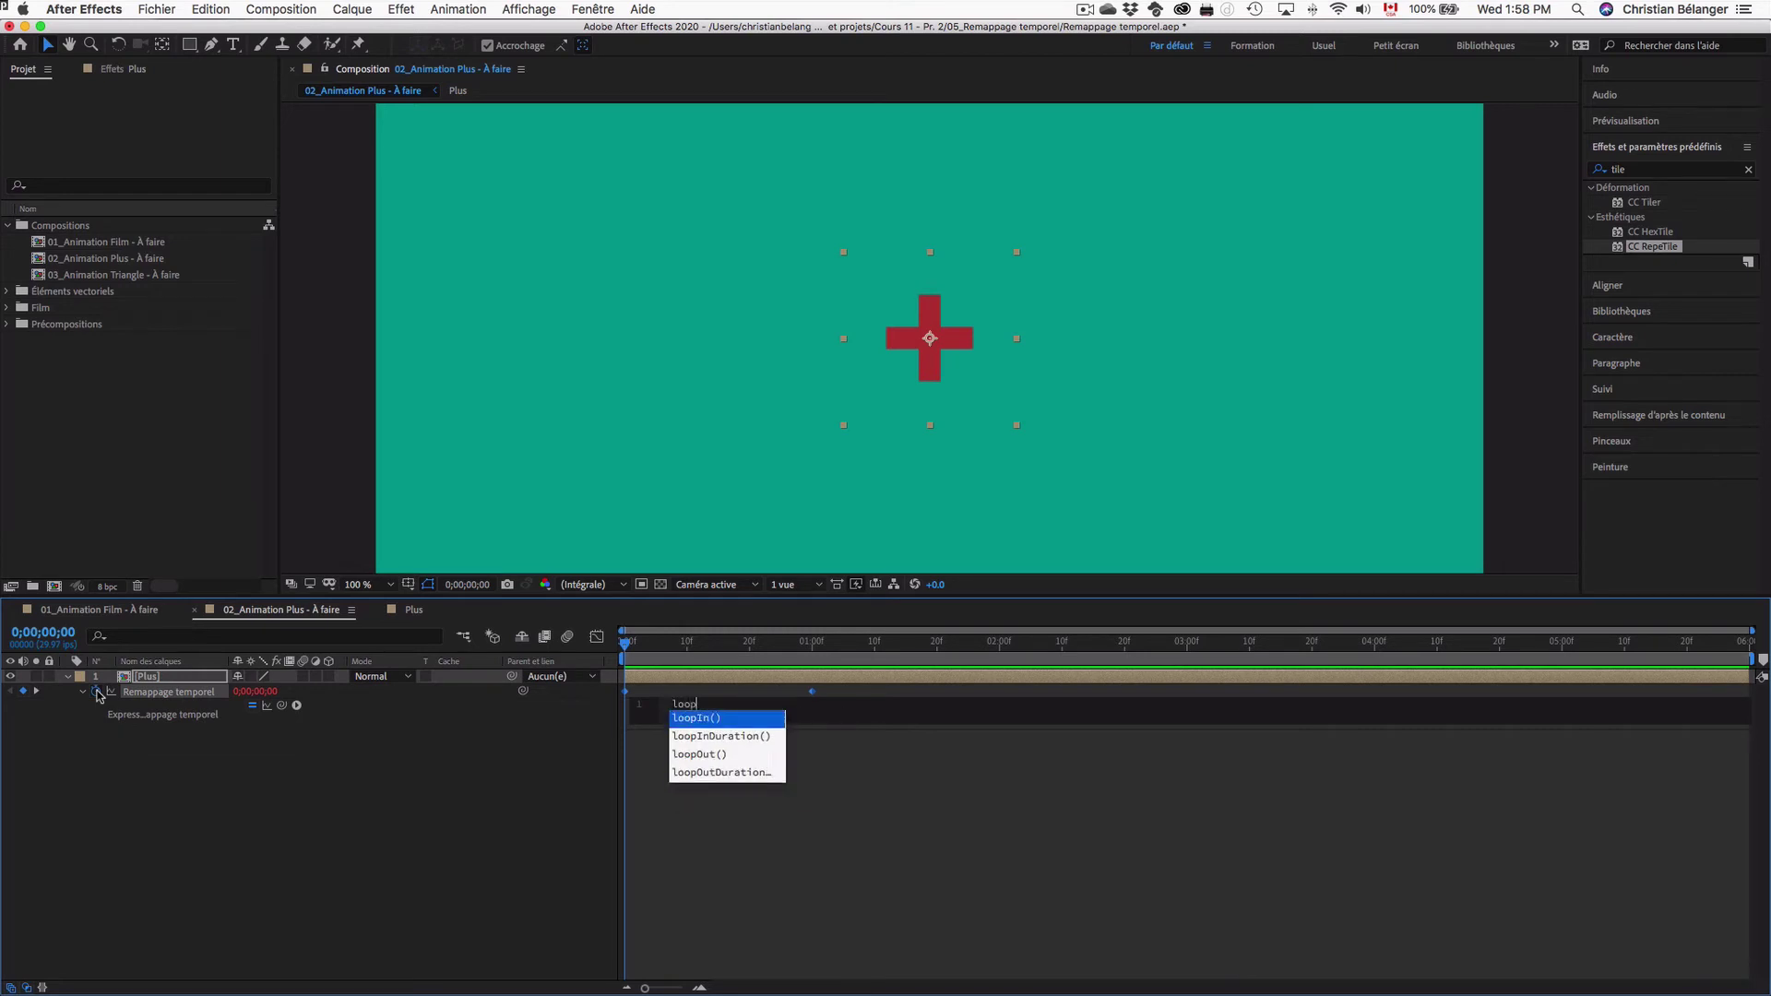
pyautogui.click(718, 755)
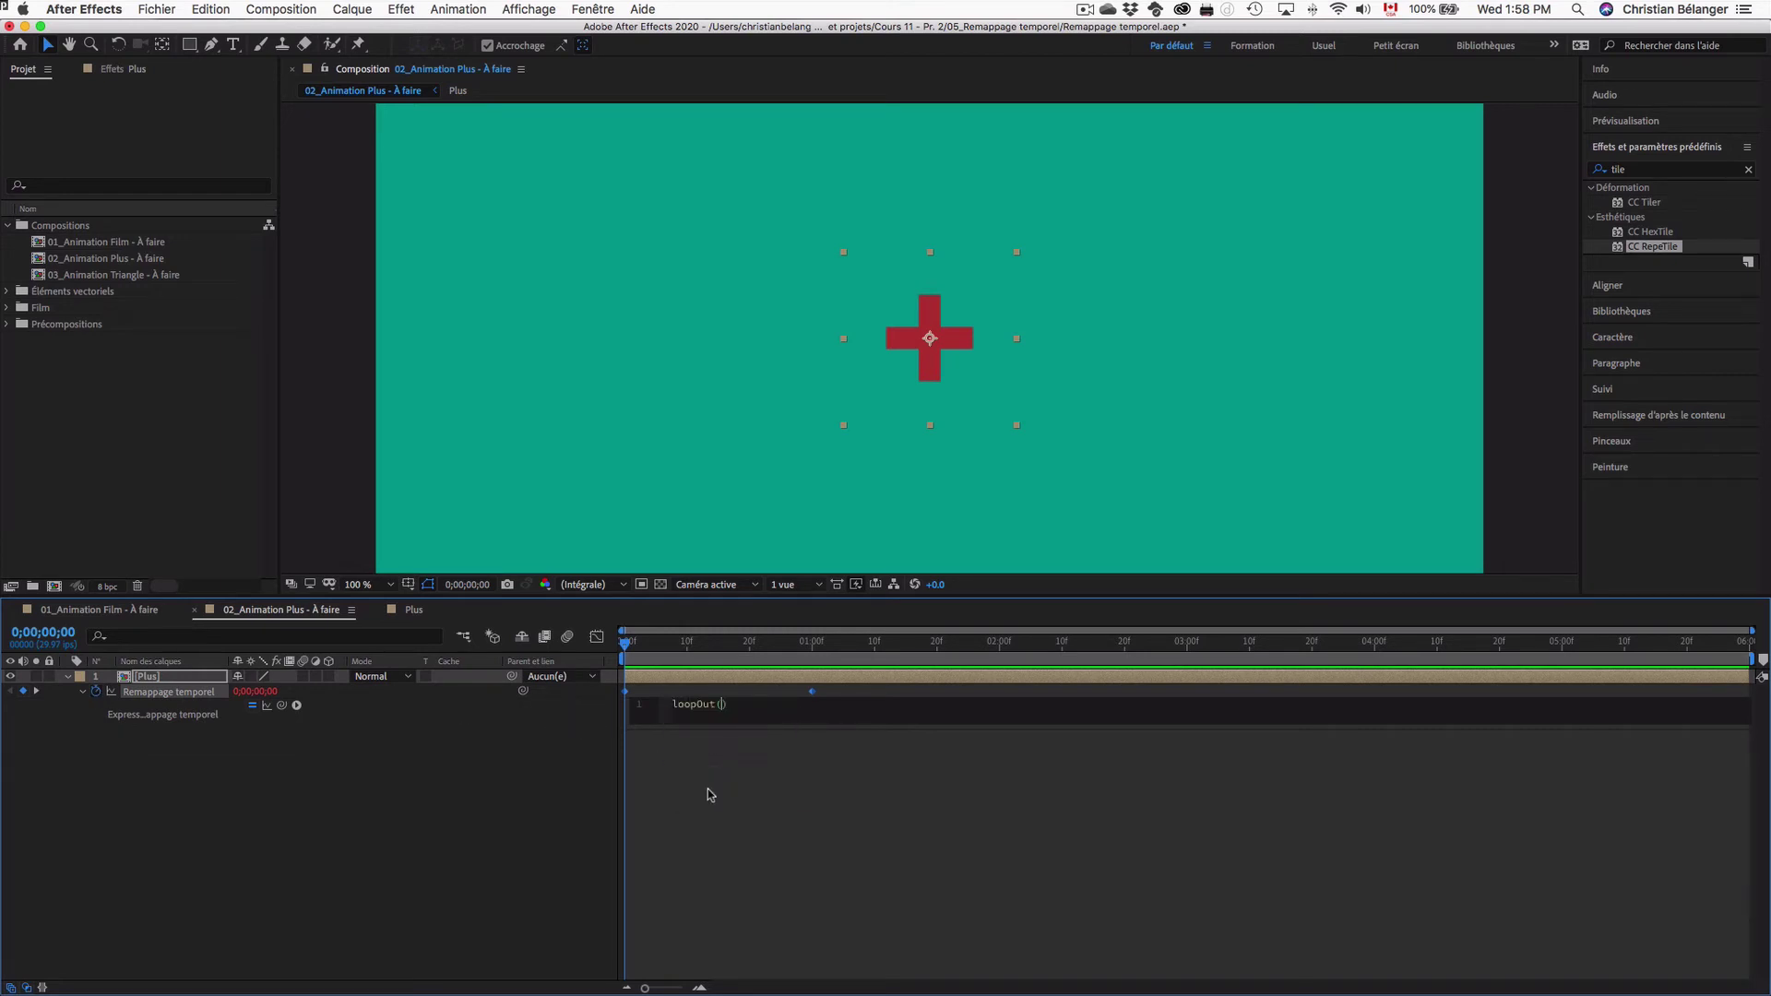
pyautogui.click(706, 788)
pyautogui.press('space')
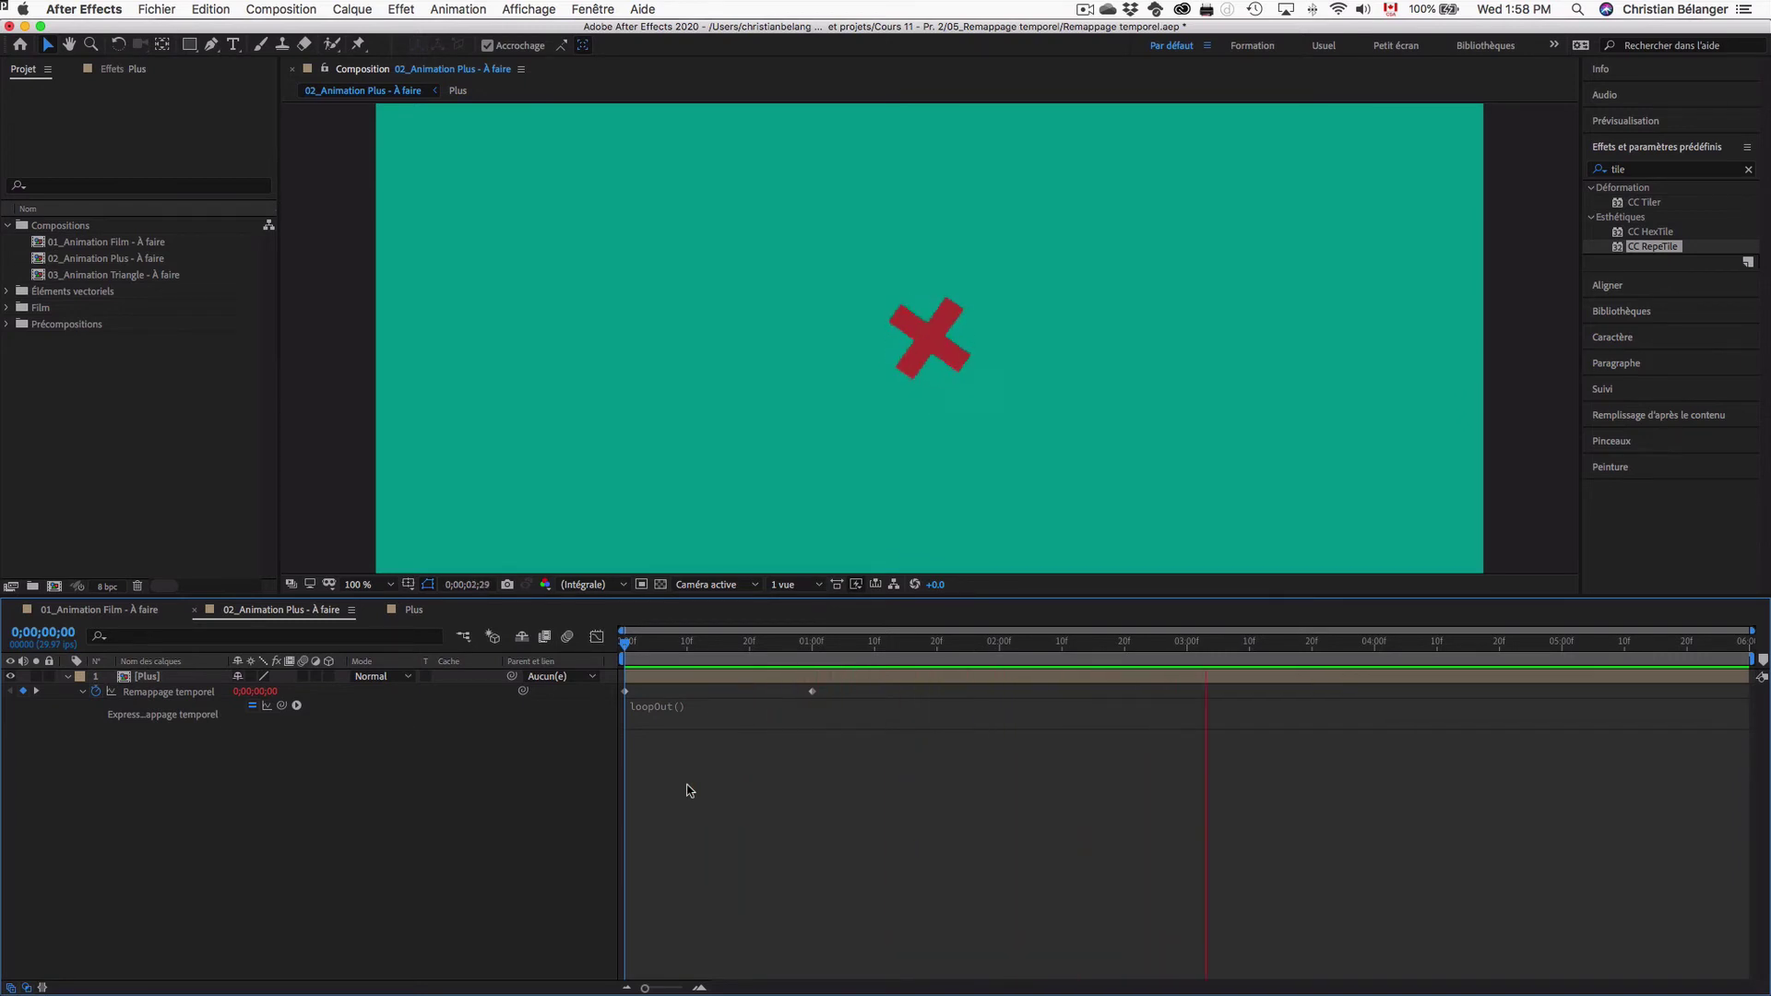
pyautogui.press('space')
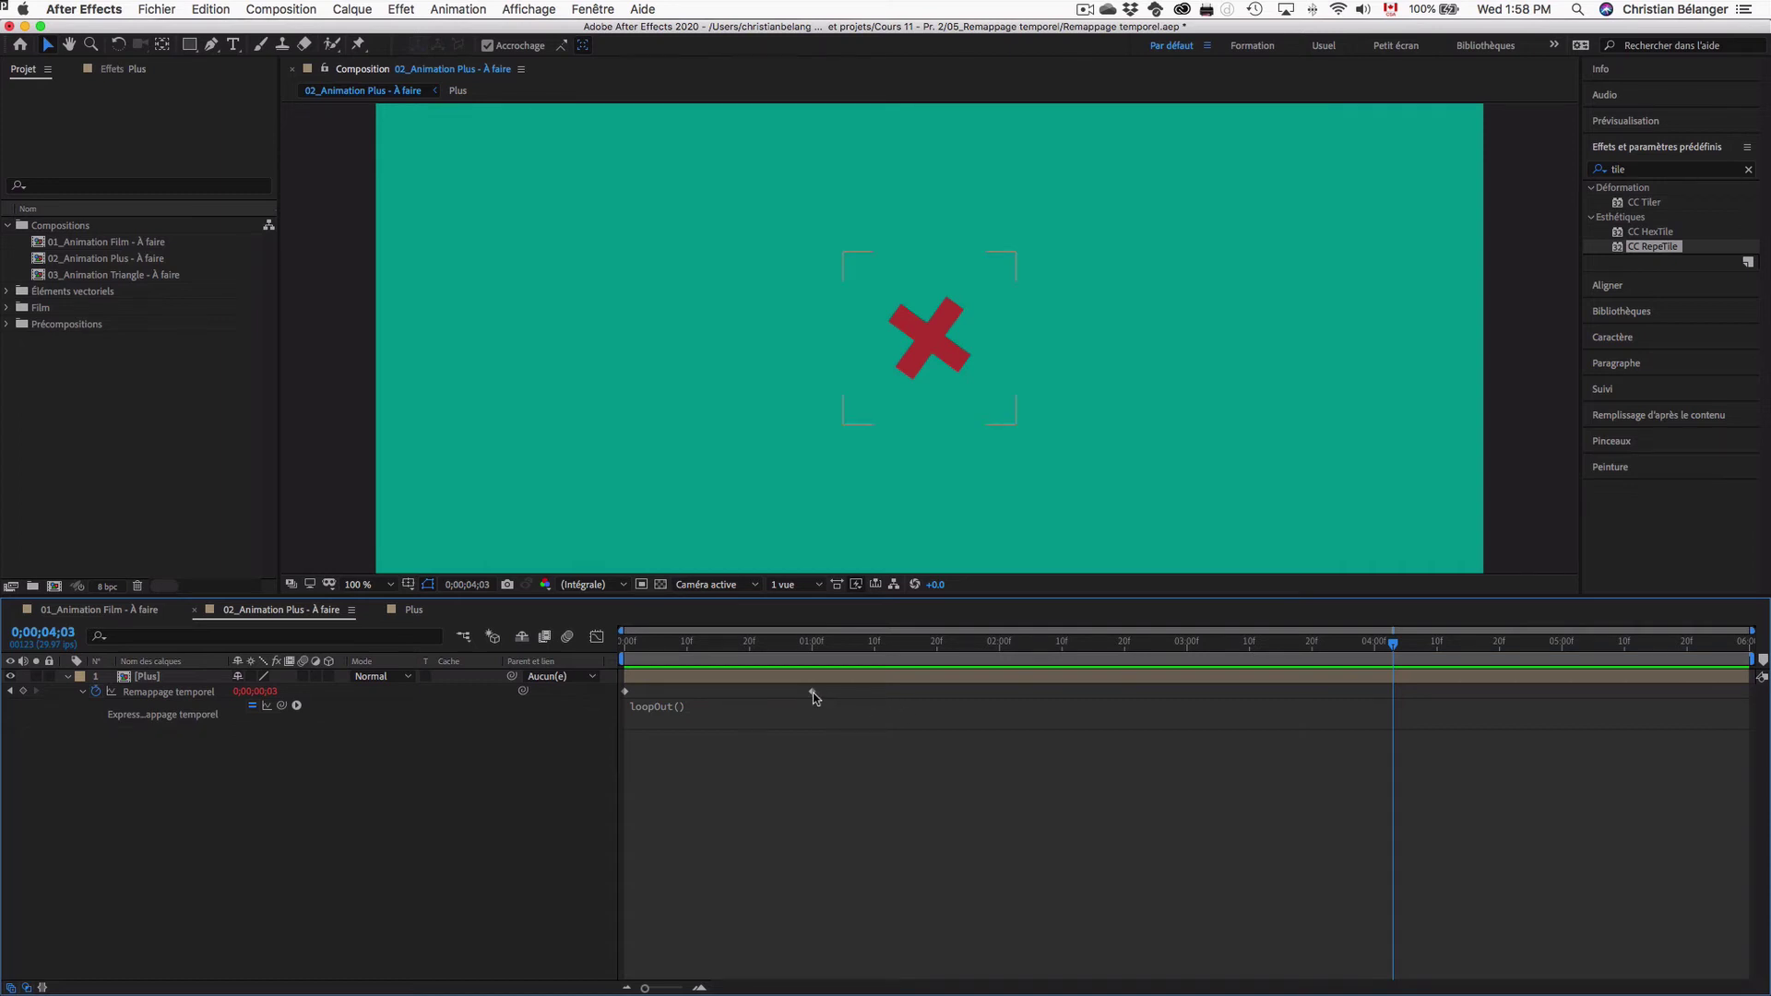
# - Slow the loop by moving the second time-remap keyframe to 0;00;02;00, and preview it from the start
pyautogui.moveTo(812, 692); pyautogui.dragTo(1004, 703)
pyautogui.press('Home')
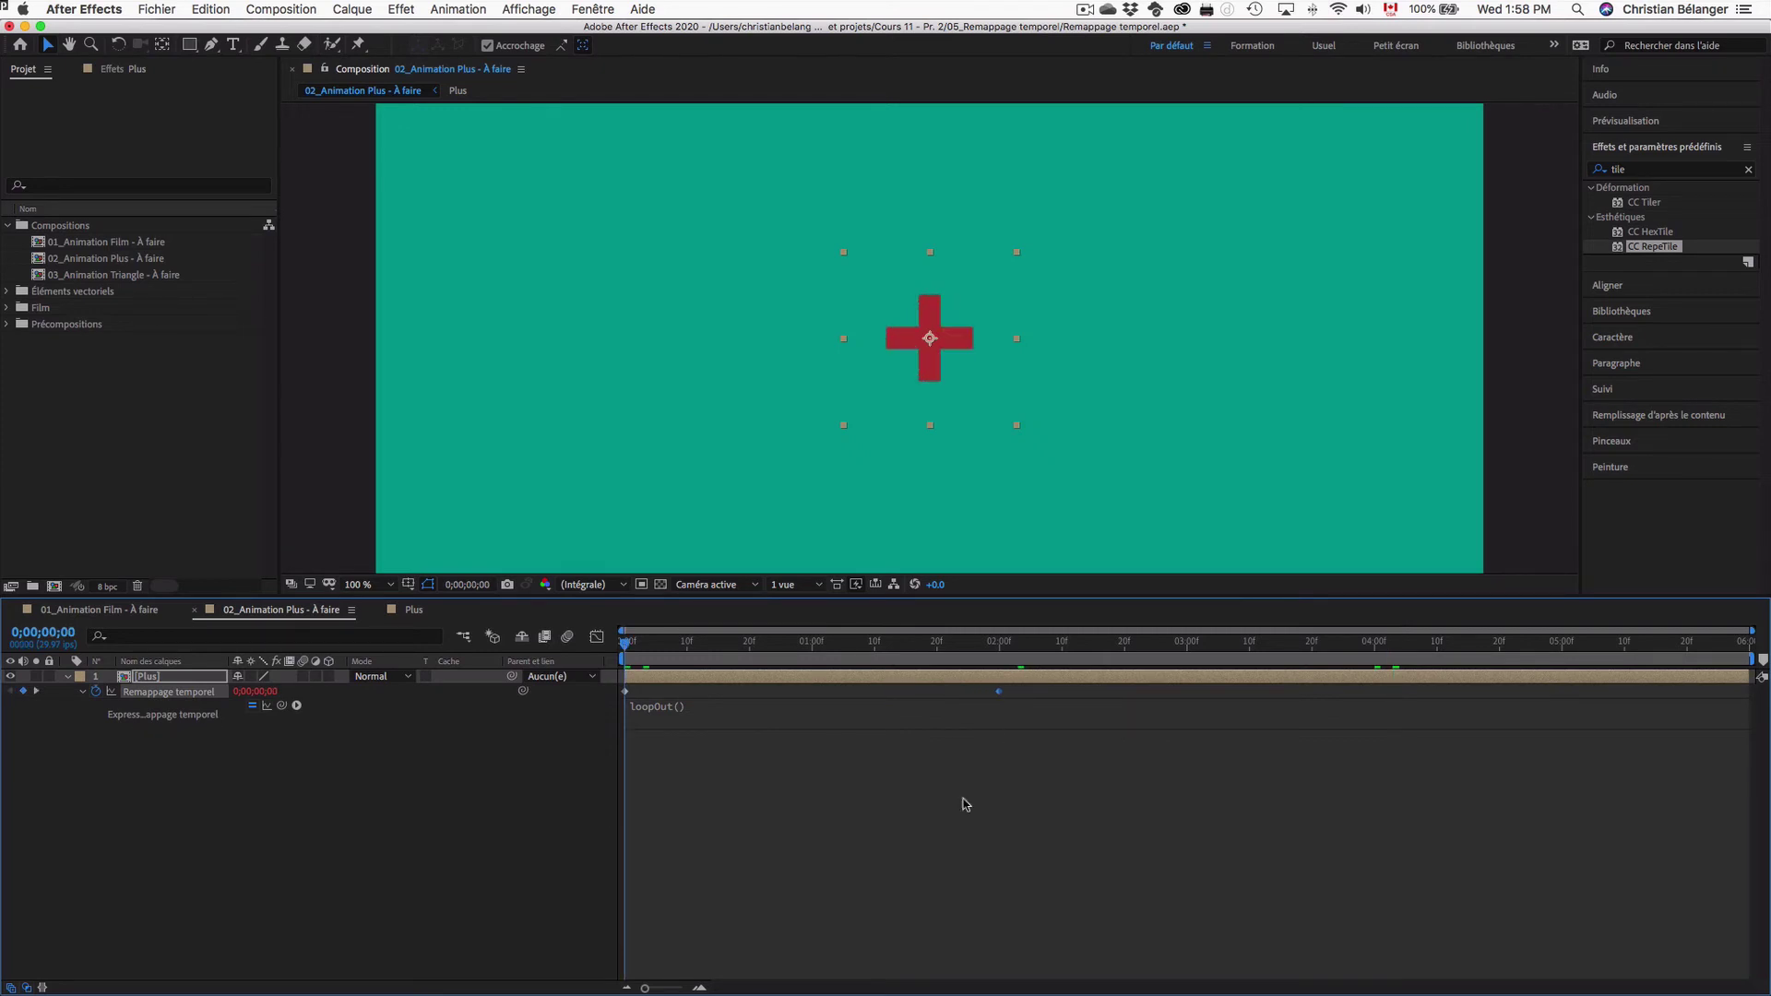
pyautogui.press('space')
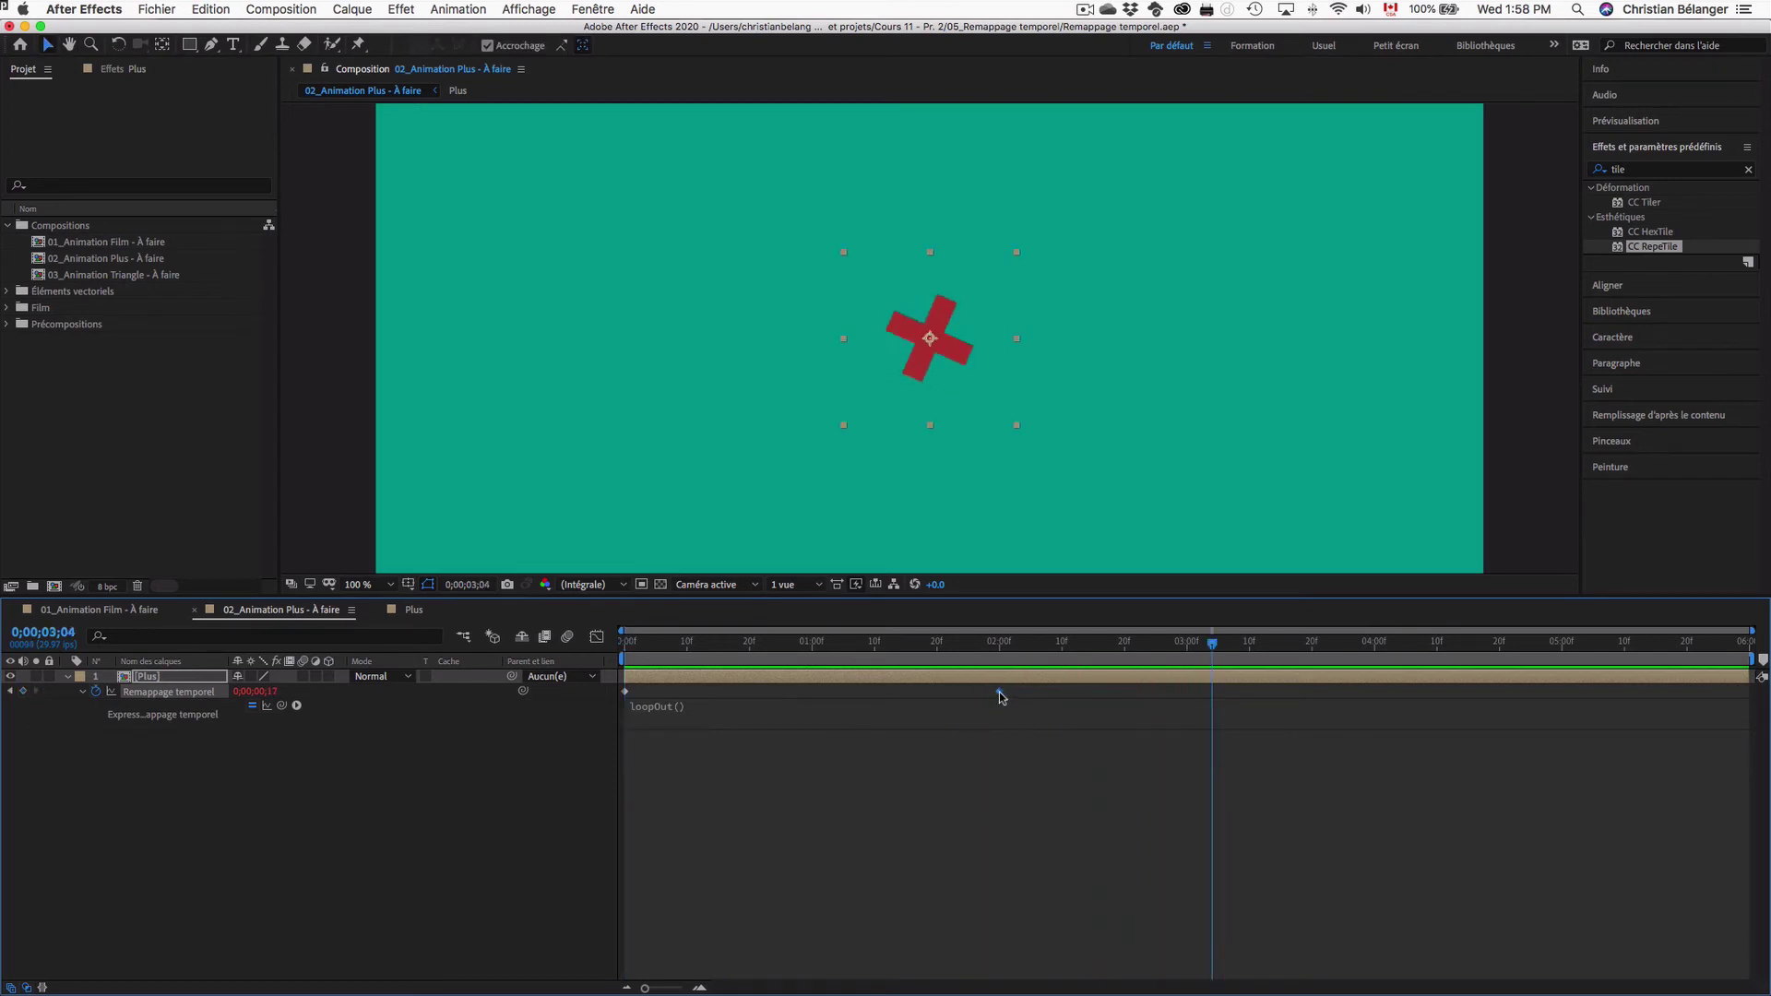
pyautogui.press('space')
# - Preview a faster loop with the second time-remap keyframe at 0;00;00;10, then move that keyframe back to 0;00;01;00
pyautogui.press('Home')
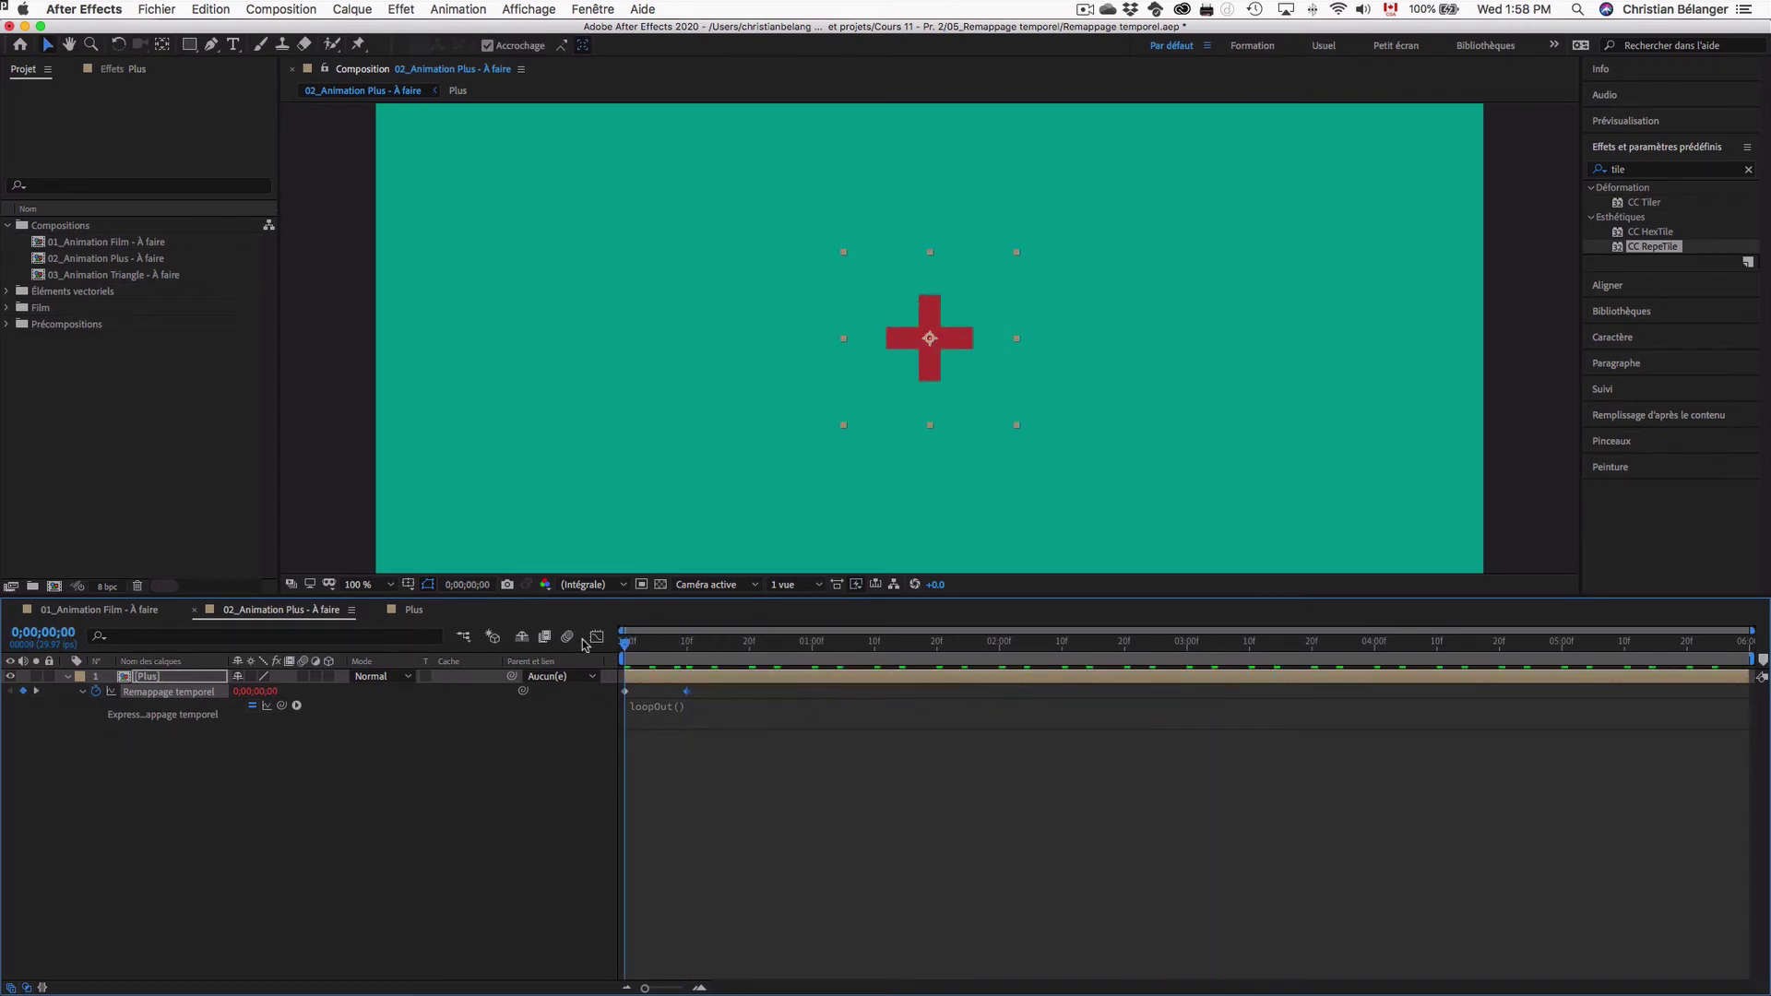
pyautogui.press('space')
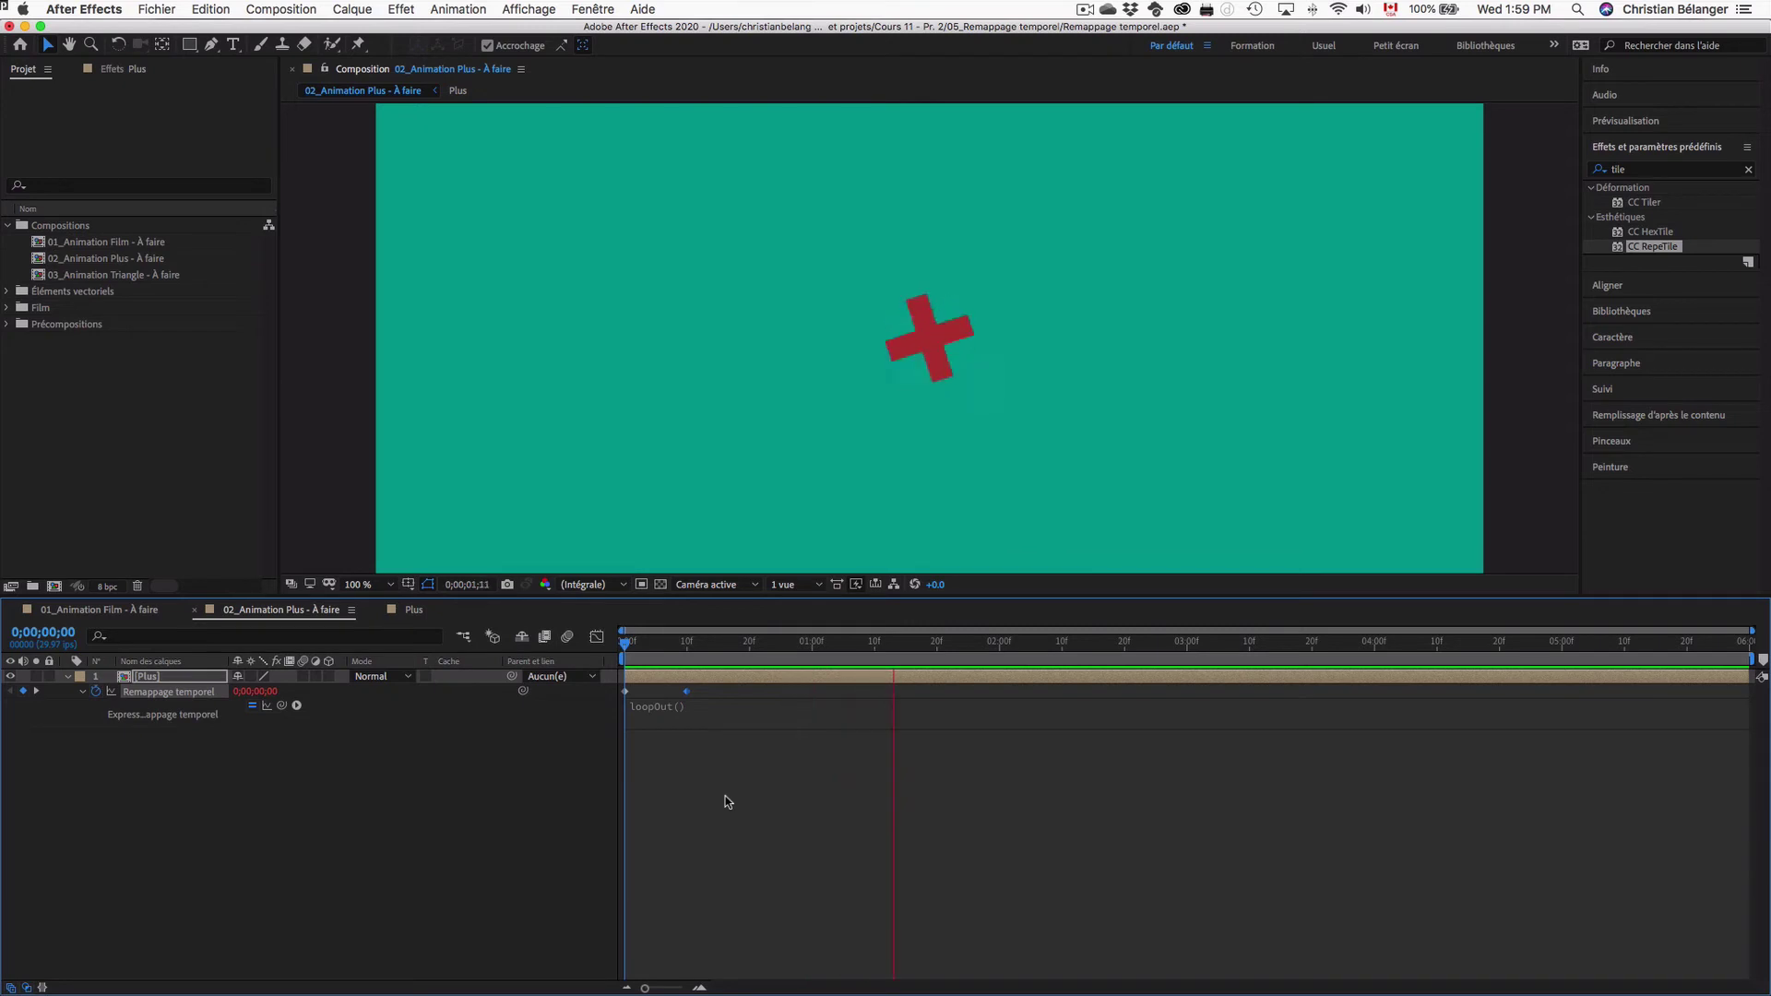
pyautogui.press('space')
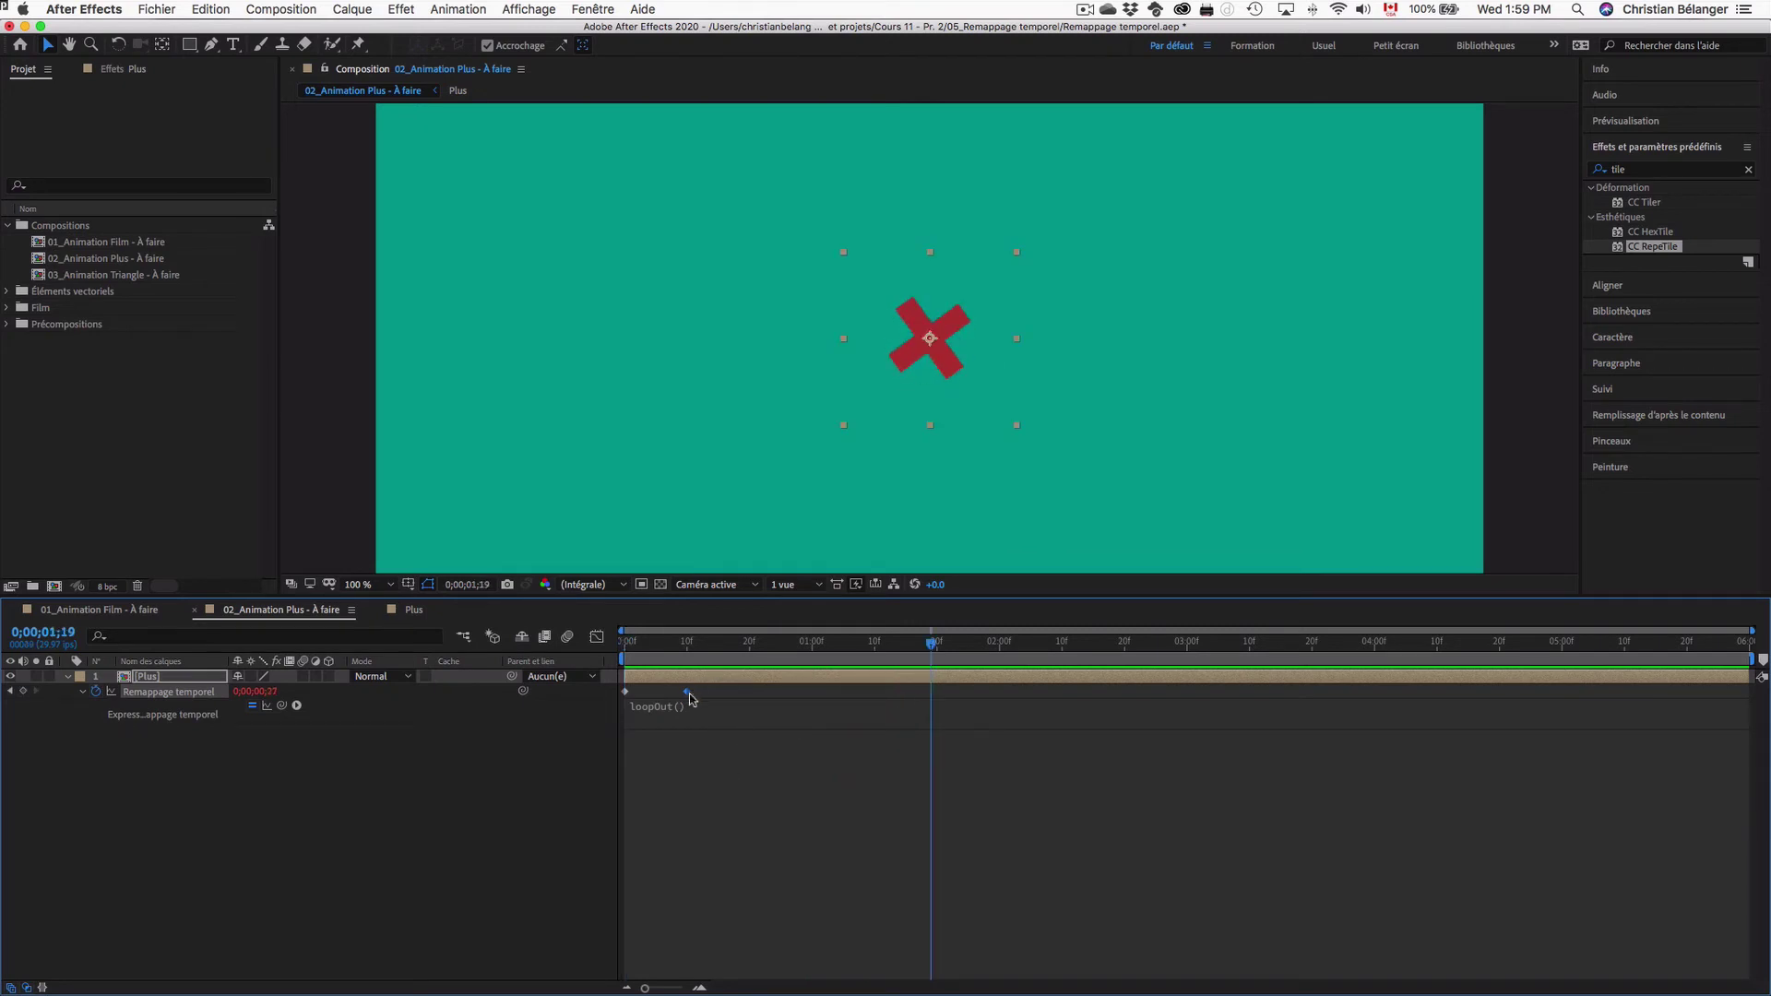
pyautogui.moveTo(687, 696); pyautogui.dragTo(813, 697)
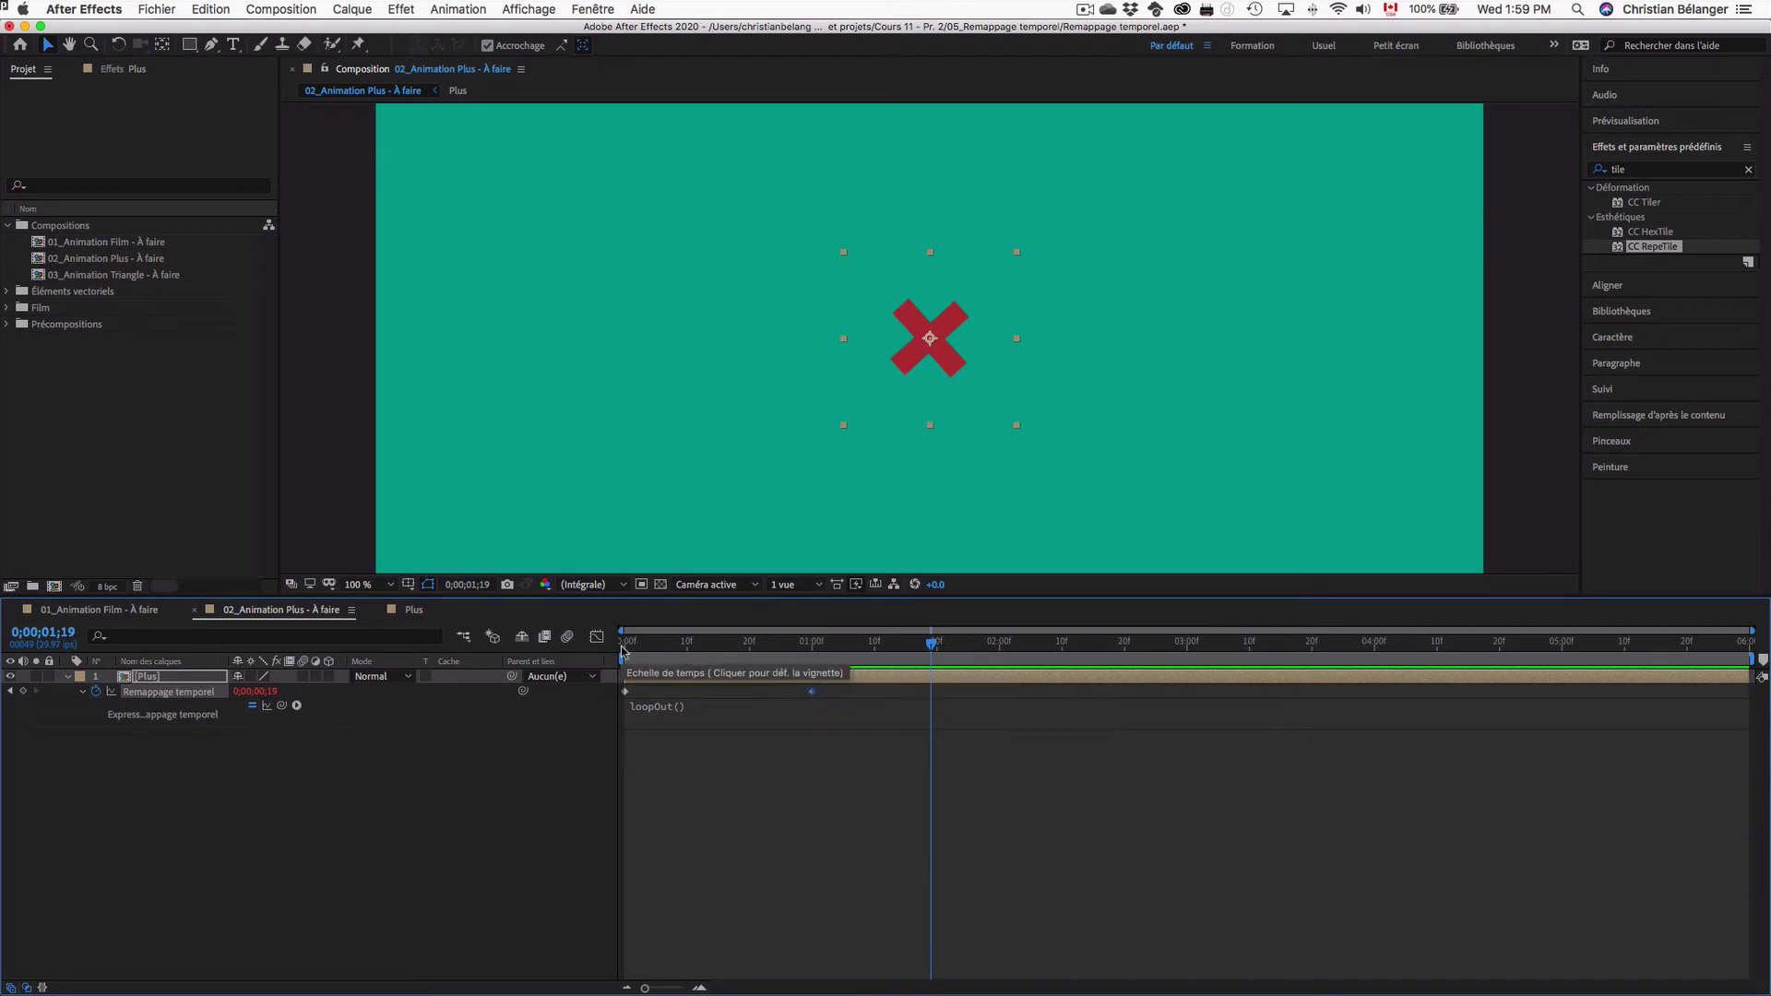
# - Scrub from the start to the second time-remap keyframe at 0;00;01;00 to examine the frame at the loop point
pyautogui.click(624, 644)
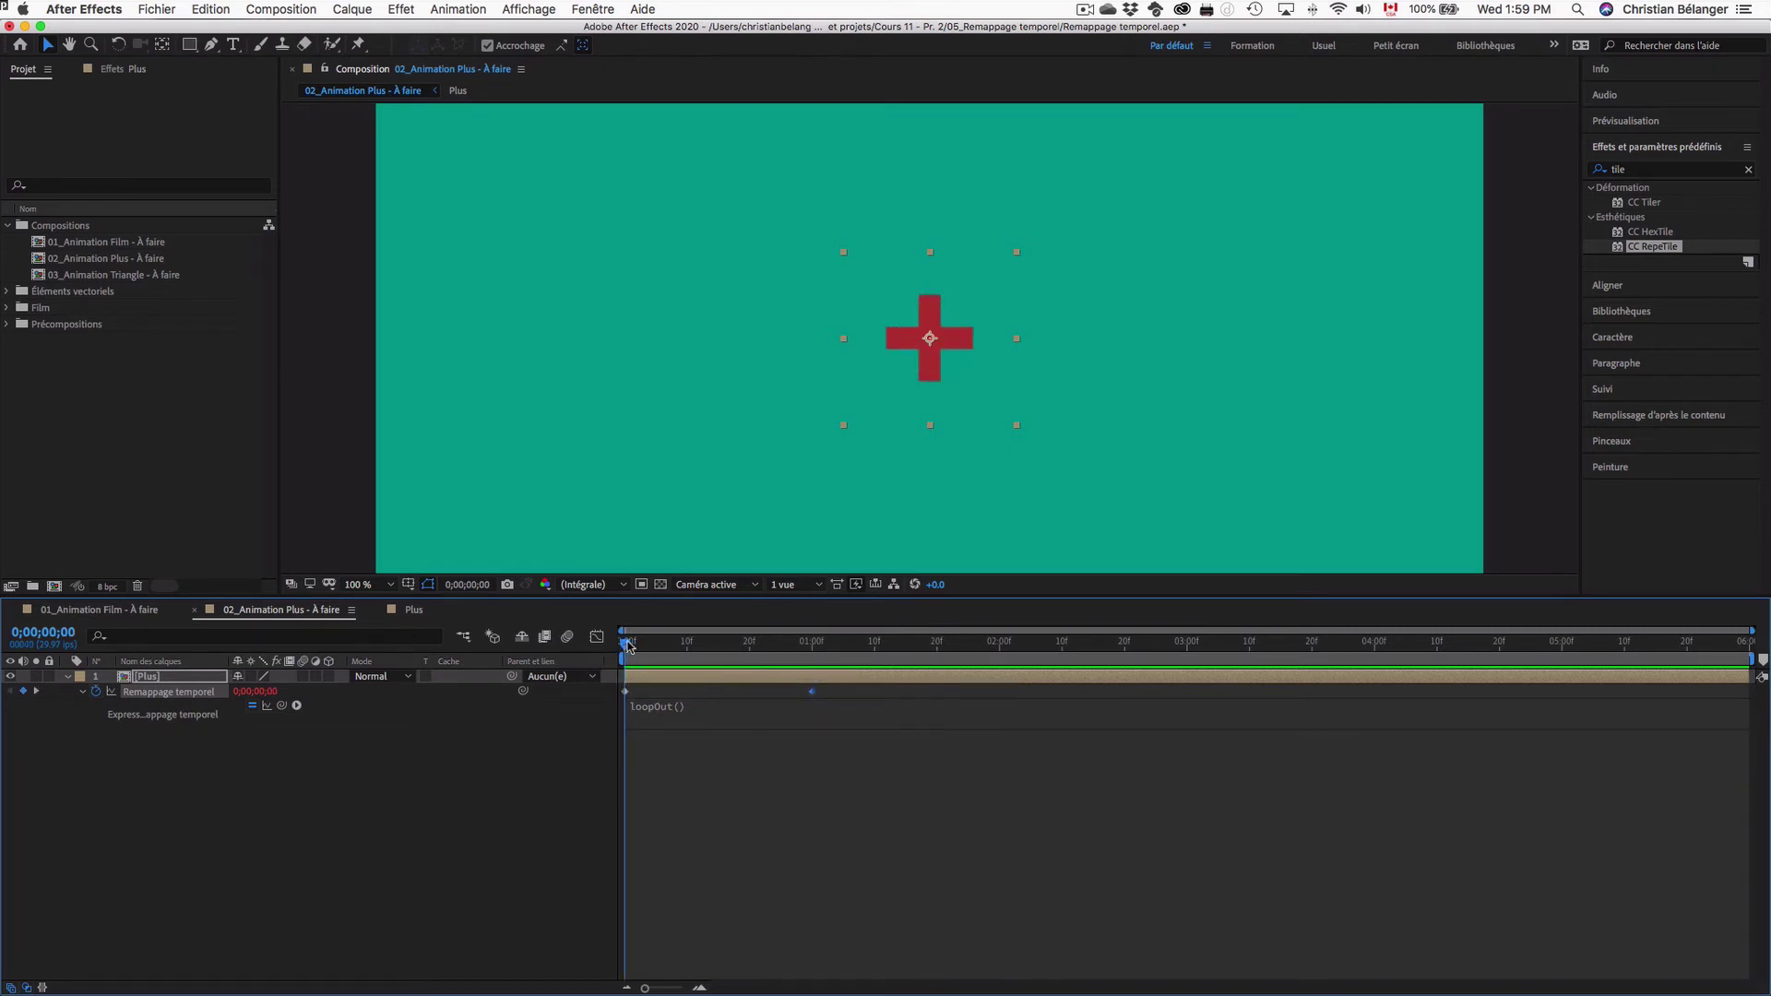
pyautogui.moveTo(628, 644); pyautogui.dragTo(813, 648)
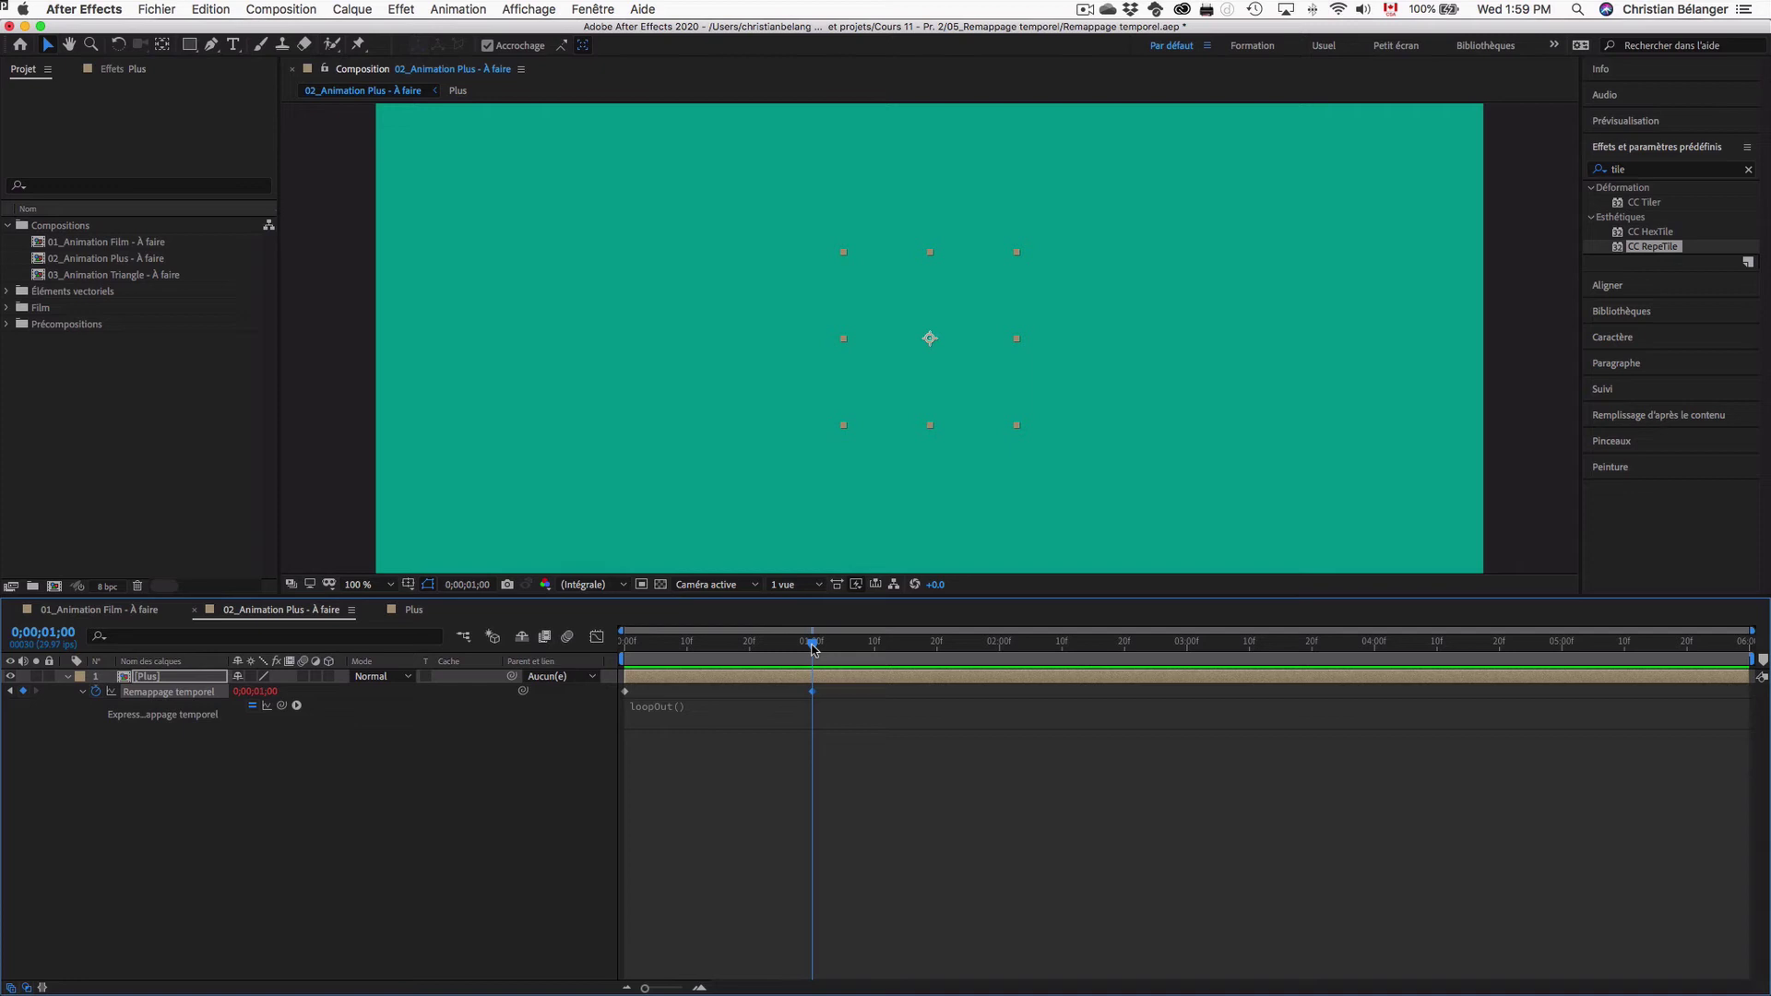
pyautogui.moveTo(820, 649)
pyautogui.mouseDown()
pyautogui.moveTo(1011, 655)
pyautogui.moveTo(815, 648)
pyautogui.mouseUp()
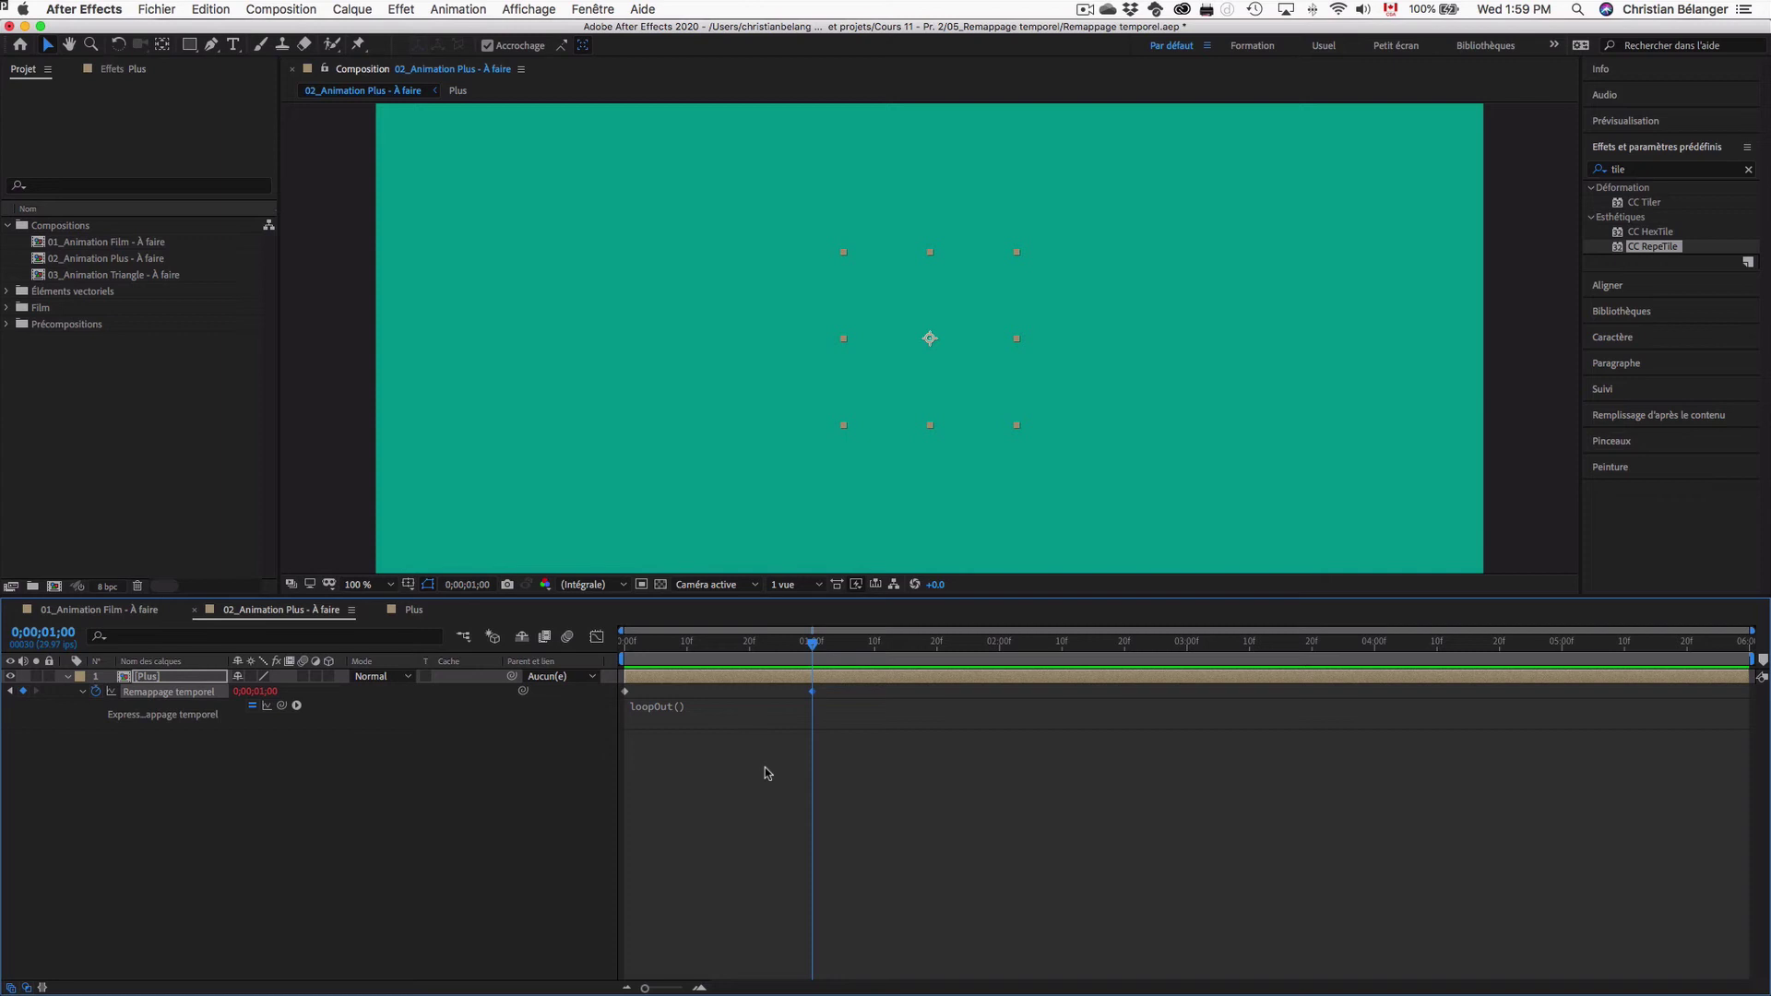
# - Try moving the second time-remap keyframe one frame earlier to 0;00;00;29, scrub the frames before it, and undo the move
pyautogui.click(812, 692)
pyautogui.press('Delete')
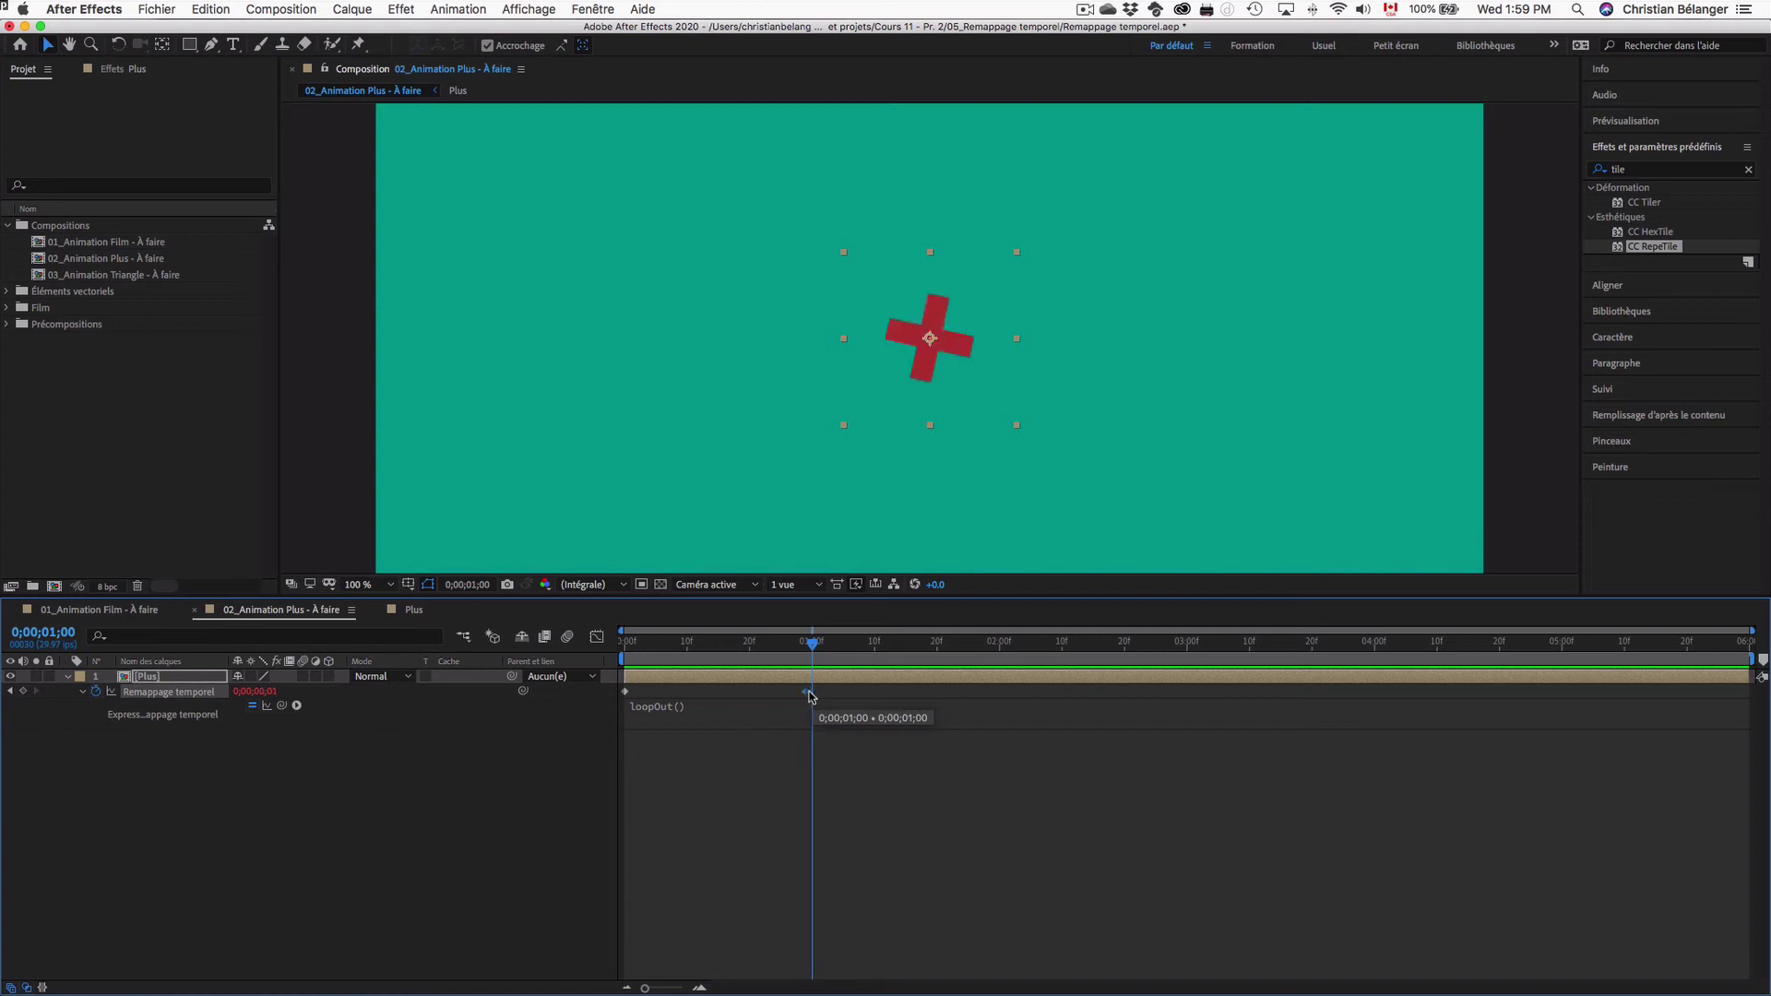
pyautogui.moveTo(757, 649); pyautogui.dragTo(794, 651)
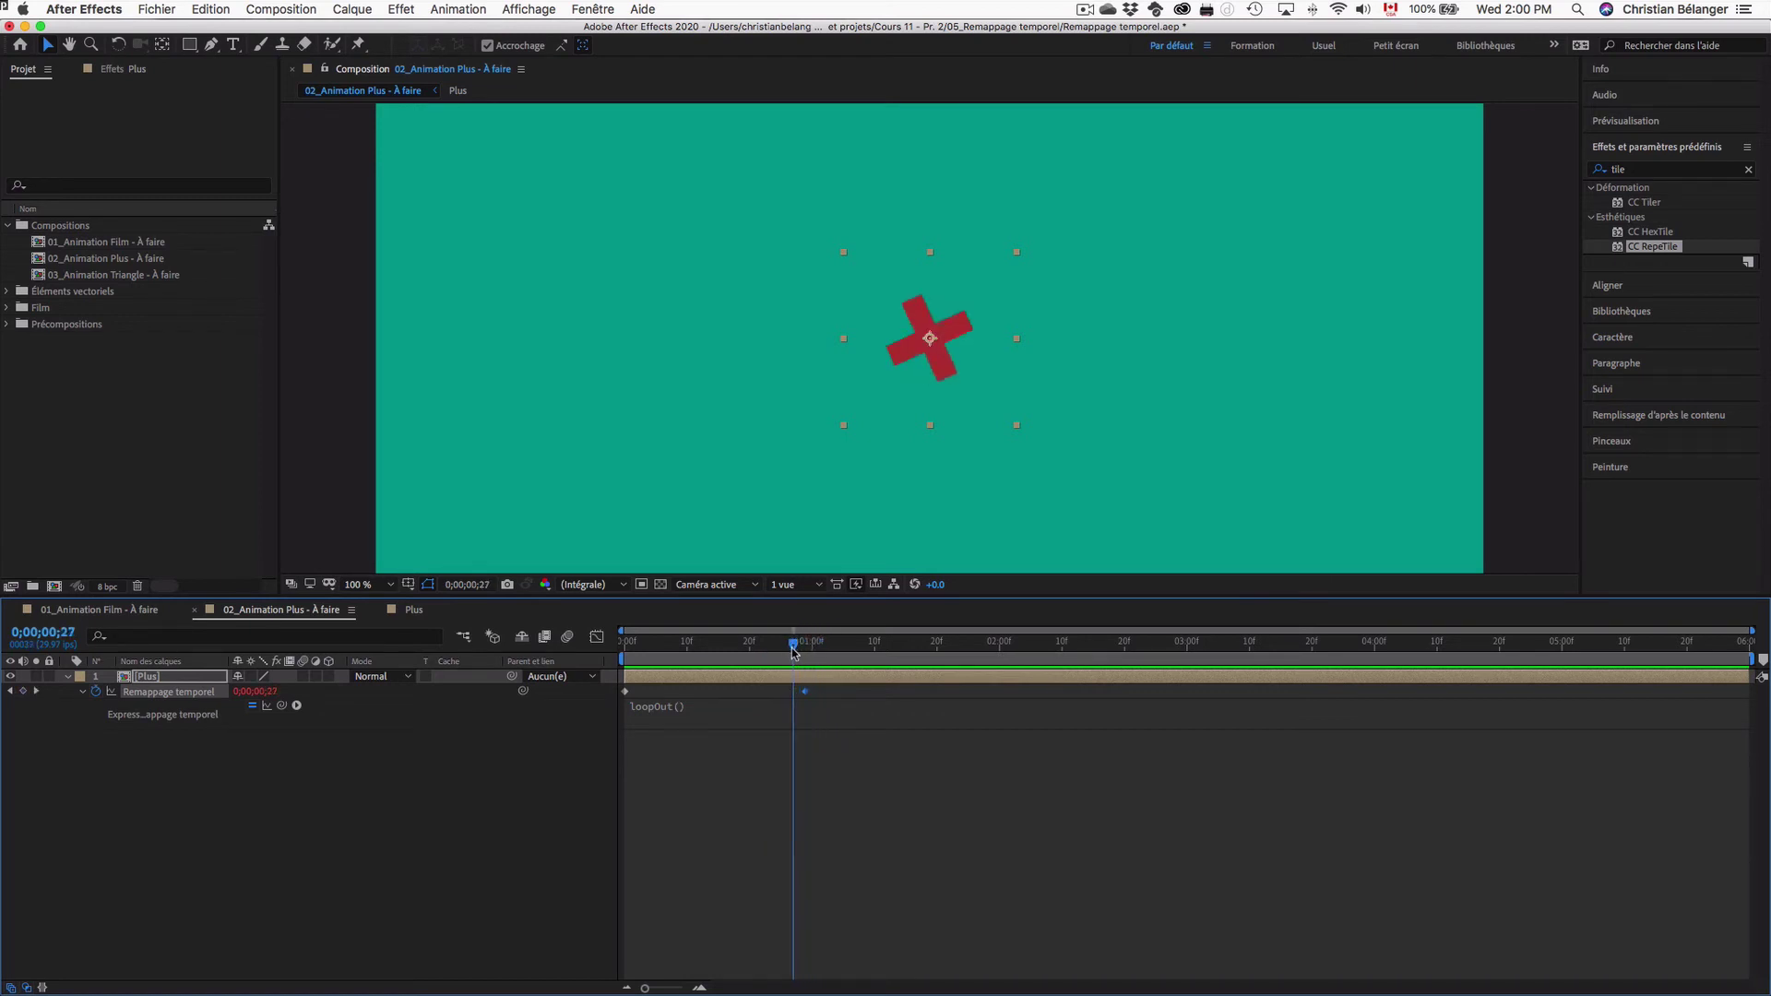
pyautogui.press('super+z')
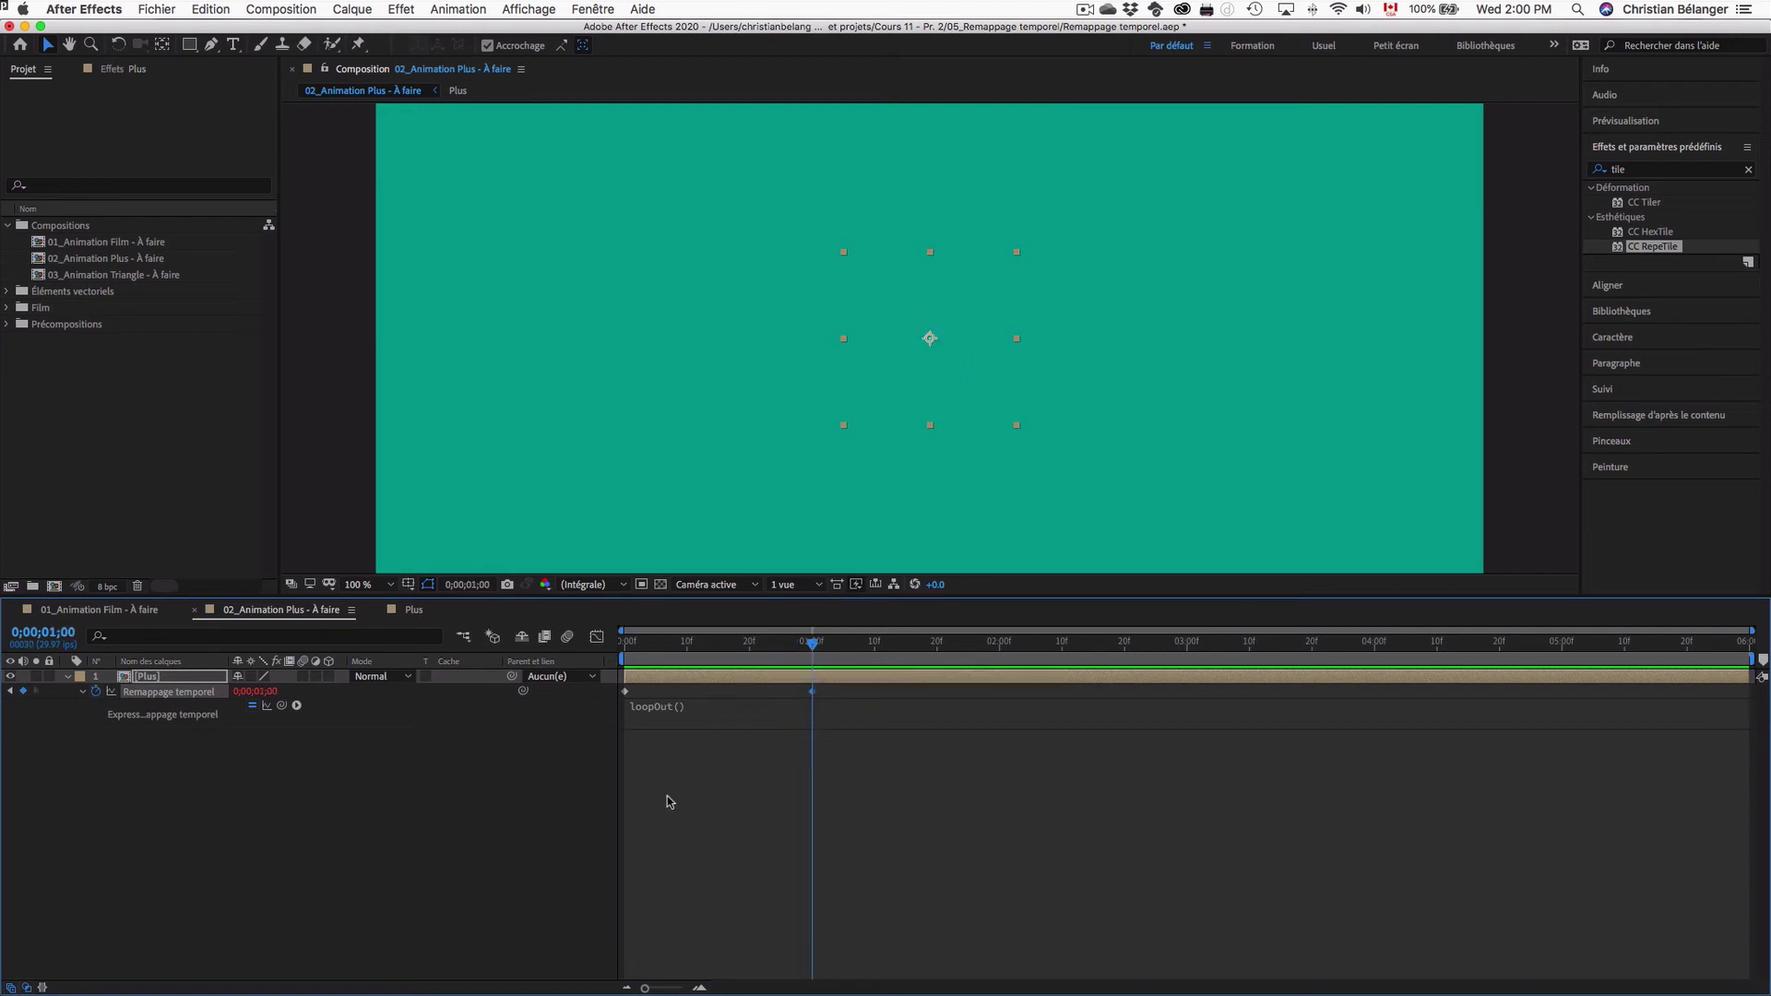
# - Add a time-remap keyframe on the Plus layer at 0;00;00;29 and delete the keyframe at 0;00;01;00
pyautogui.moveTo(645, 989); pyautogui.dragTo(681, 989)
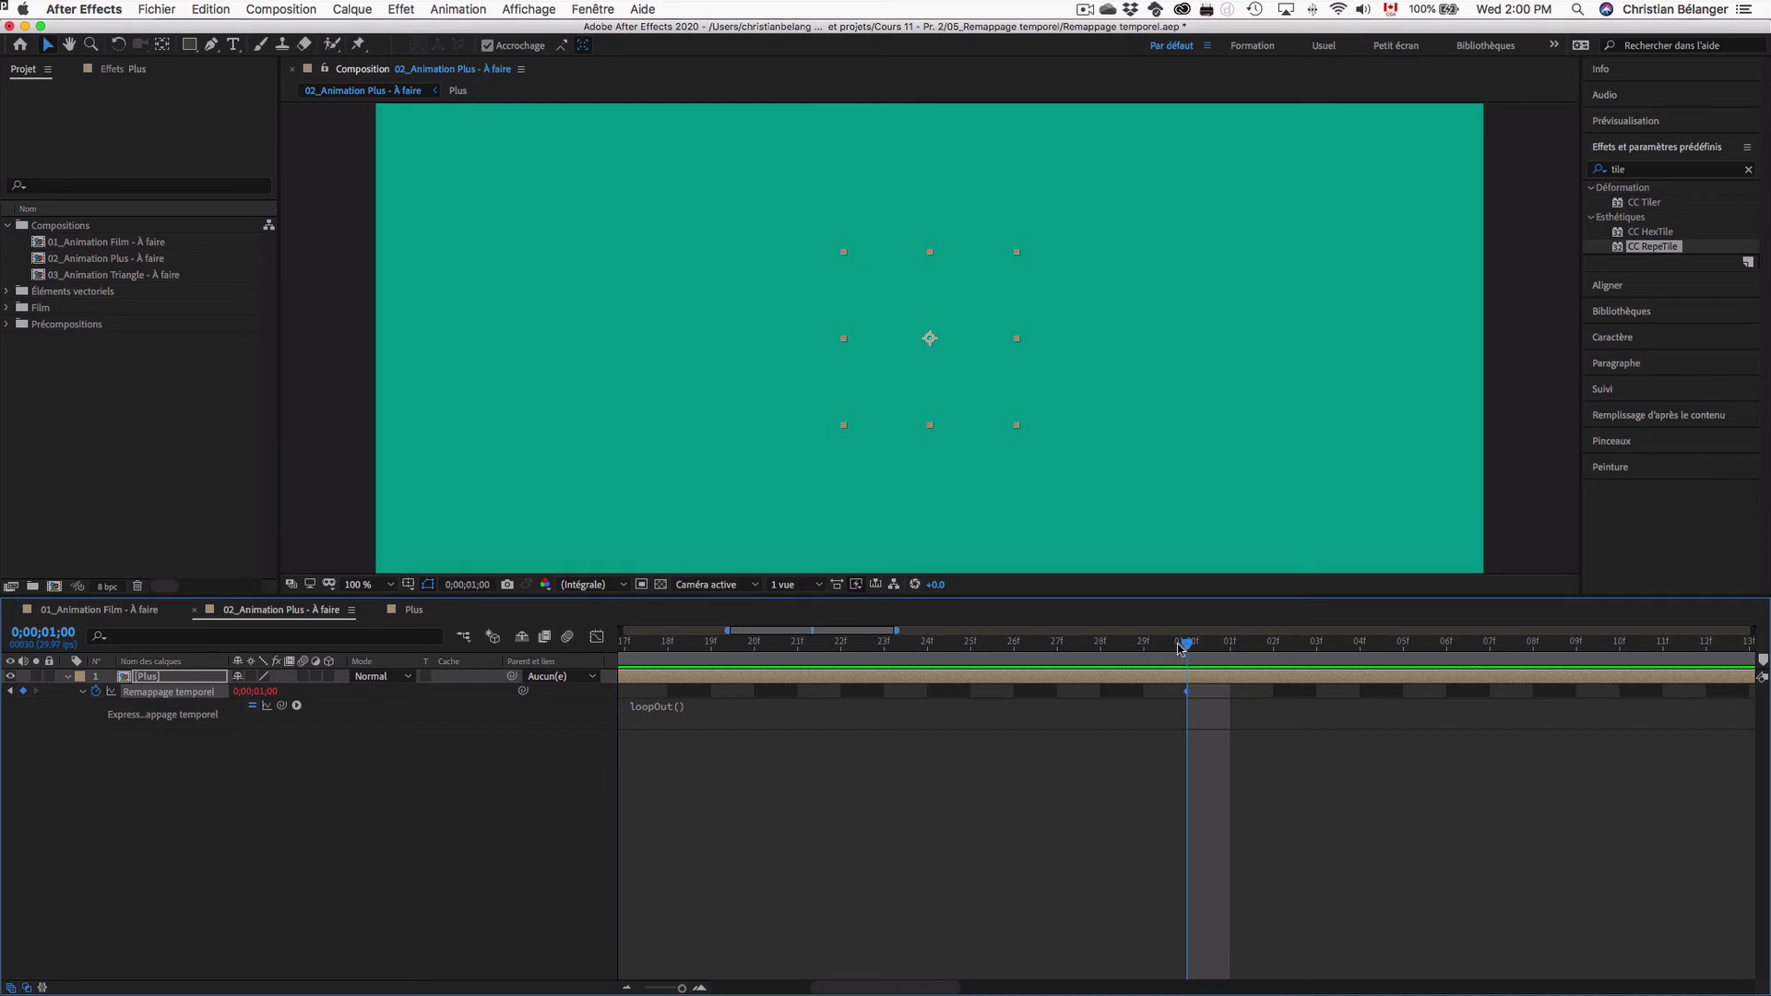
pyautogui.click(1144, 643)
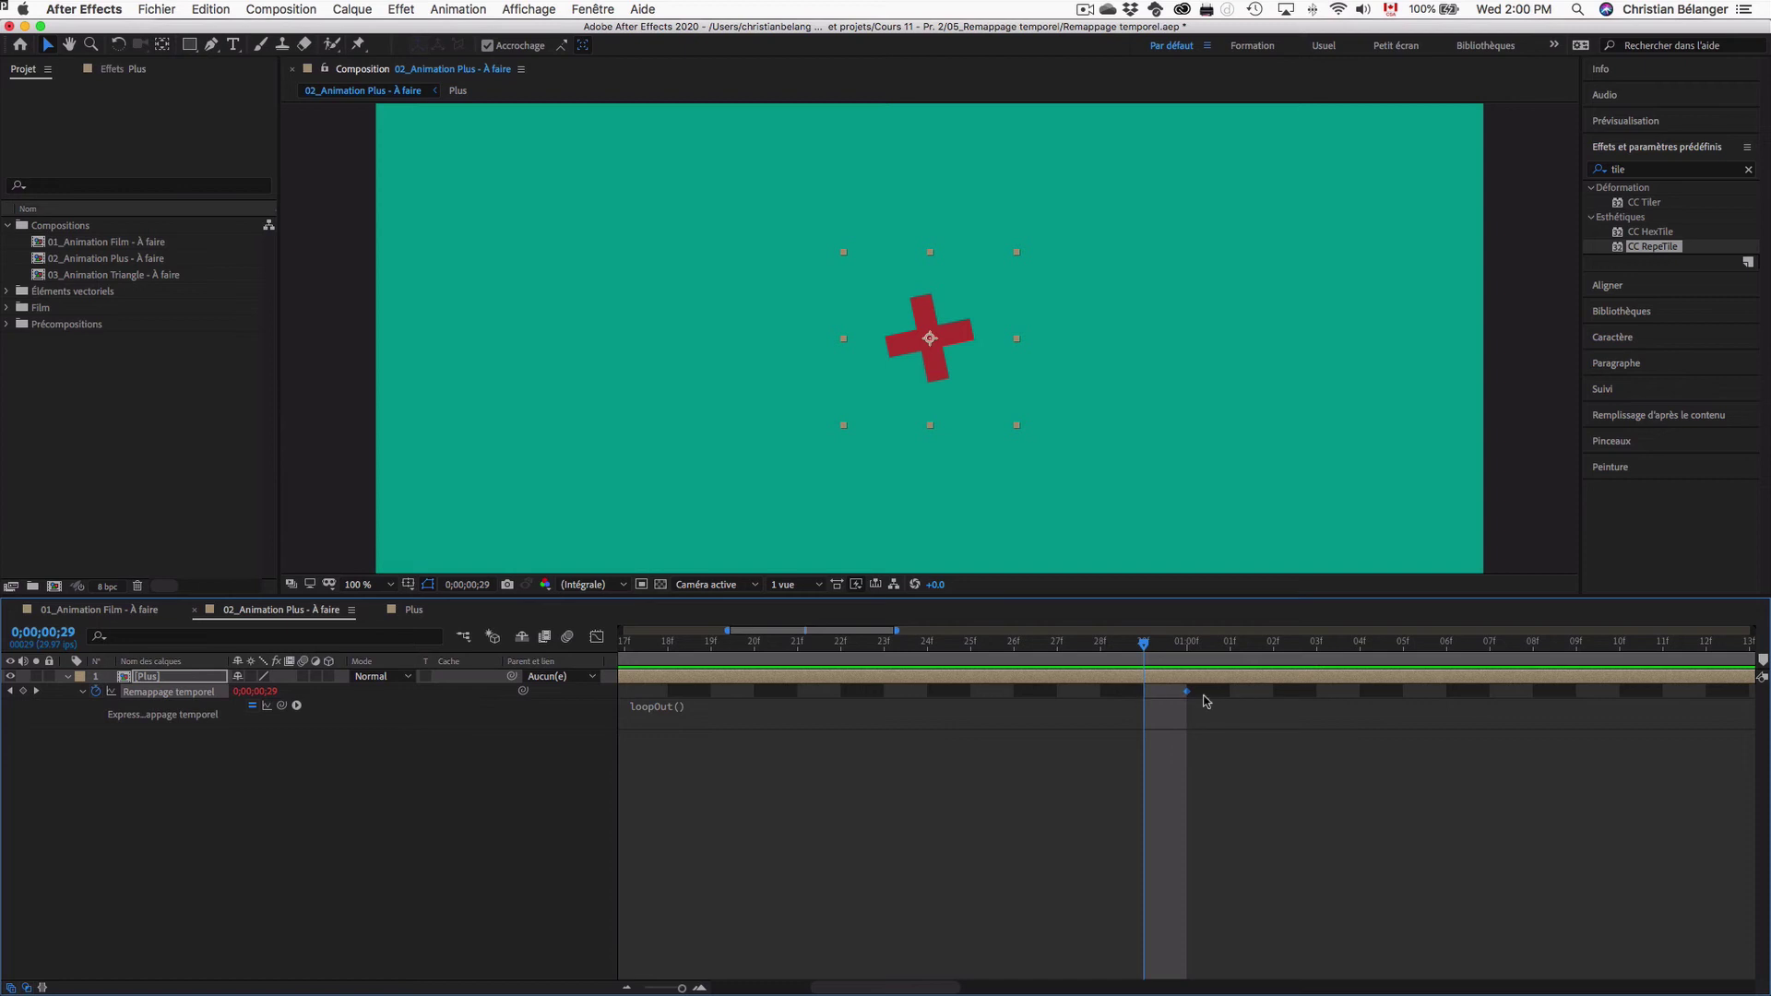
pyautogui.moveTo(1188, 694)
pyautogui.click(1187, 644)
pyautogui.click(1145, 644)
pyautogui.click(24, 692)
pyautogui.click(1188, 692)
pyautogui.press('Delete')
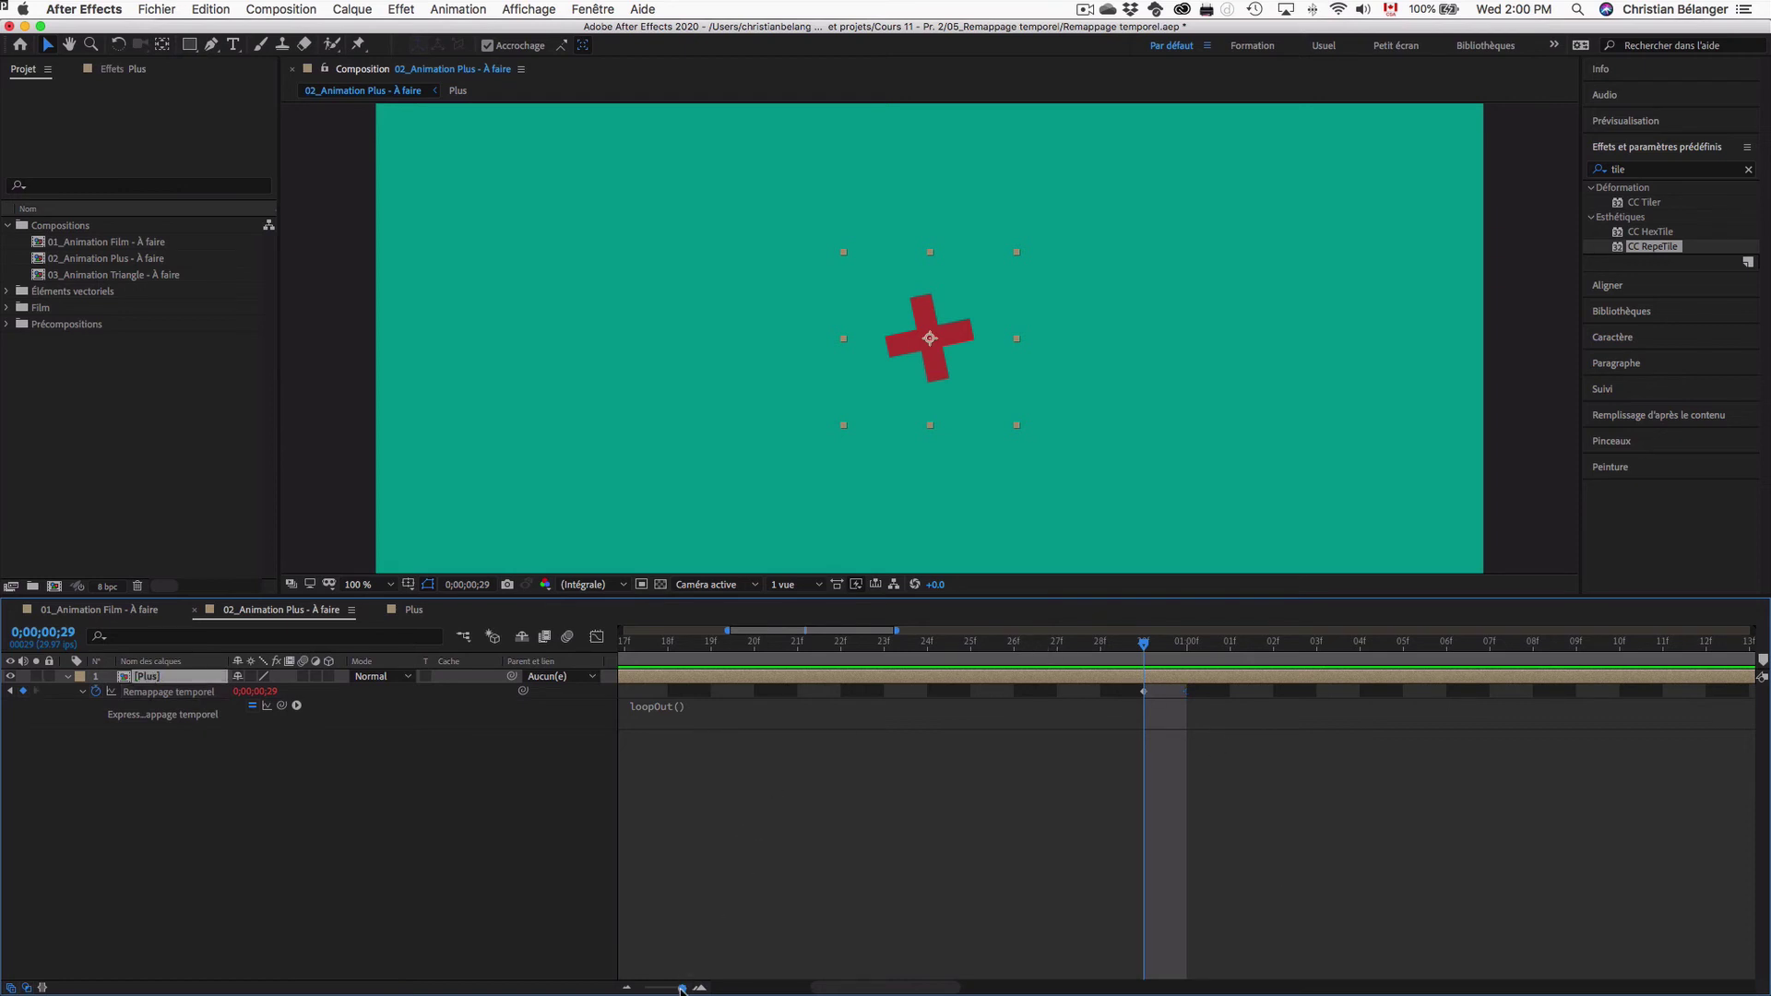
# - Scrub the whole timeline around the last time-remap keyframe at 0;00;00;29 and preview the loop
pyautogui.moveTo(682, 988); pyautogui.dragTo(645, 988)
pyautogui.moveTo(786, 651)
pyautogui.mouseDown()
pyautogui.moveTo(842, 650)
pyautogui.moveTo(781, 650)
pyautogui.moveTo(807, 651)
pyautogui.mouseUp()
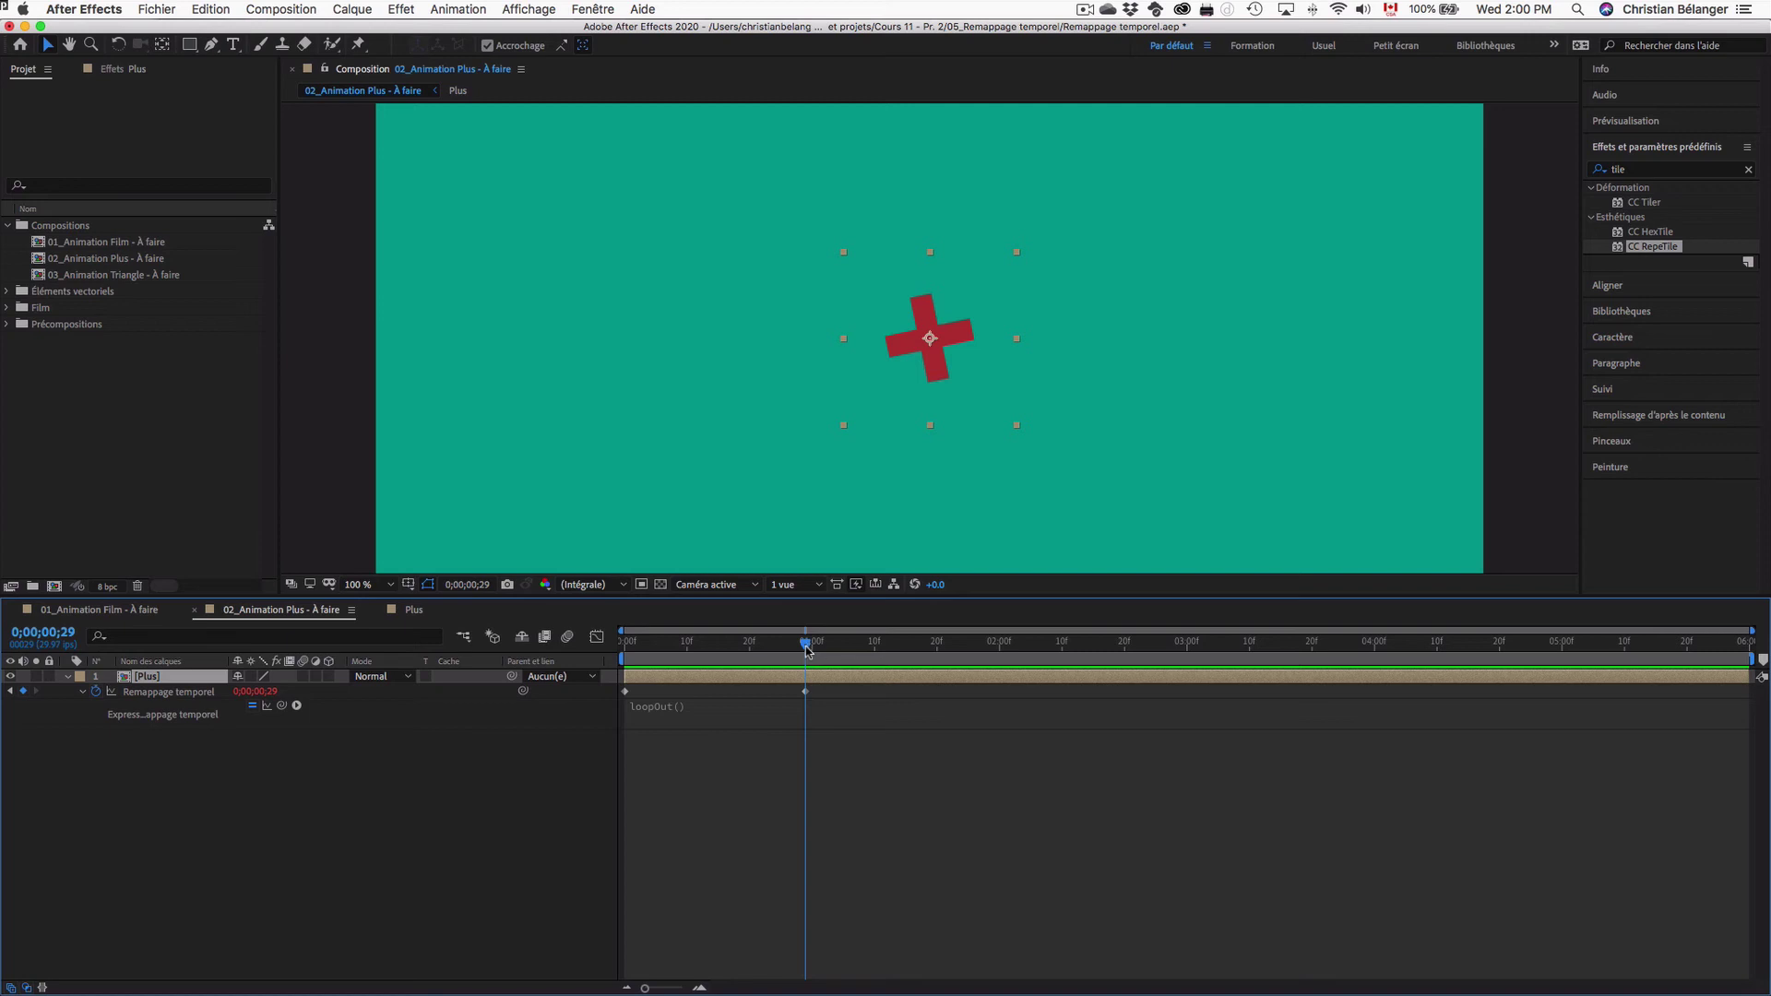
pyautogui.moveTo(803, 646); pyautogui.dragTo(806, 649)
pyautogui.press('space')
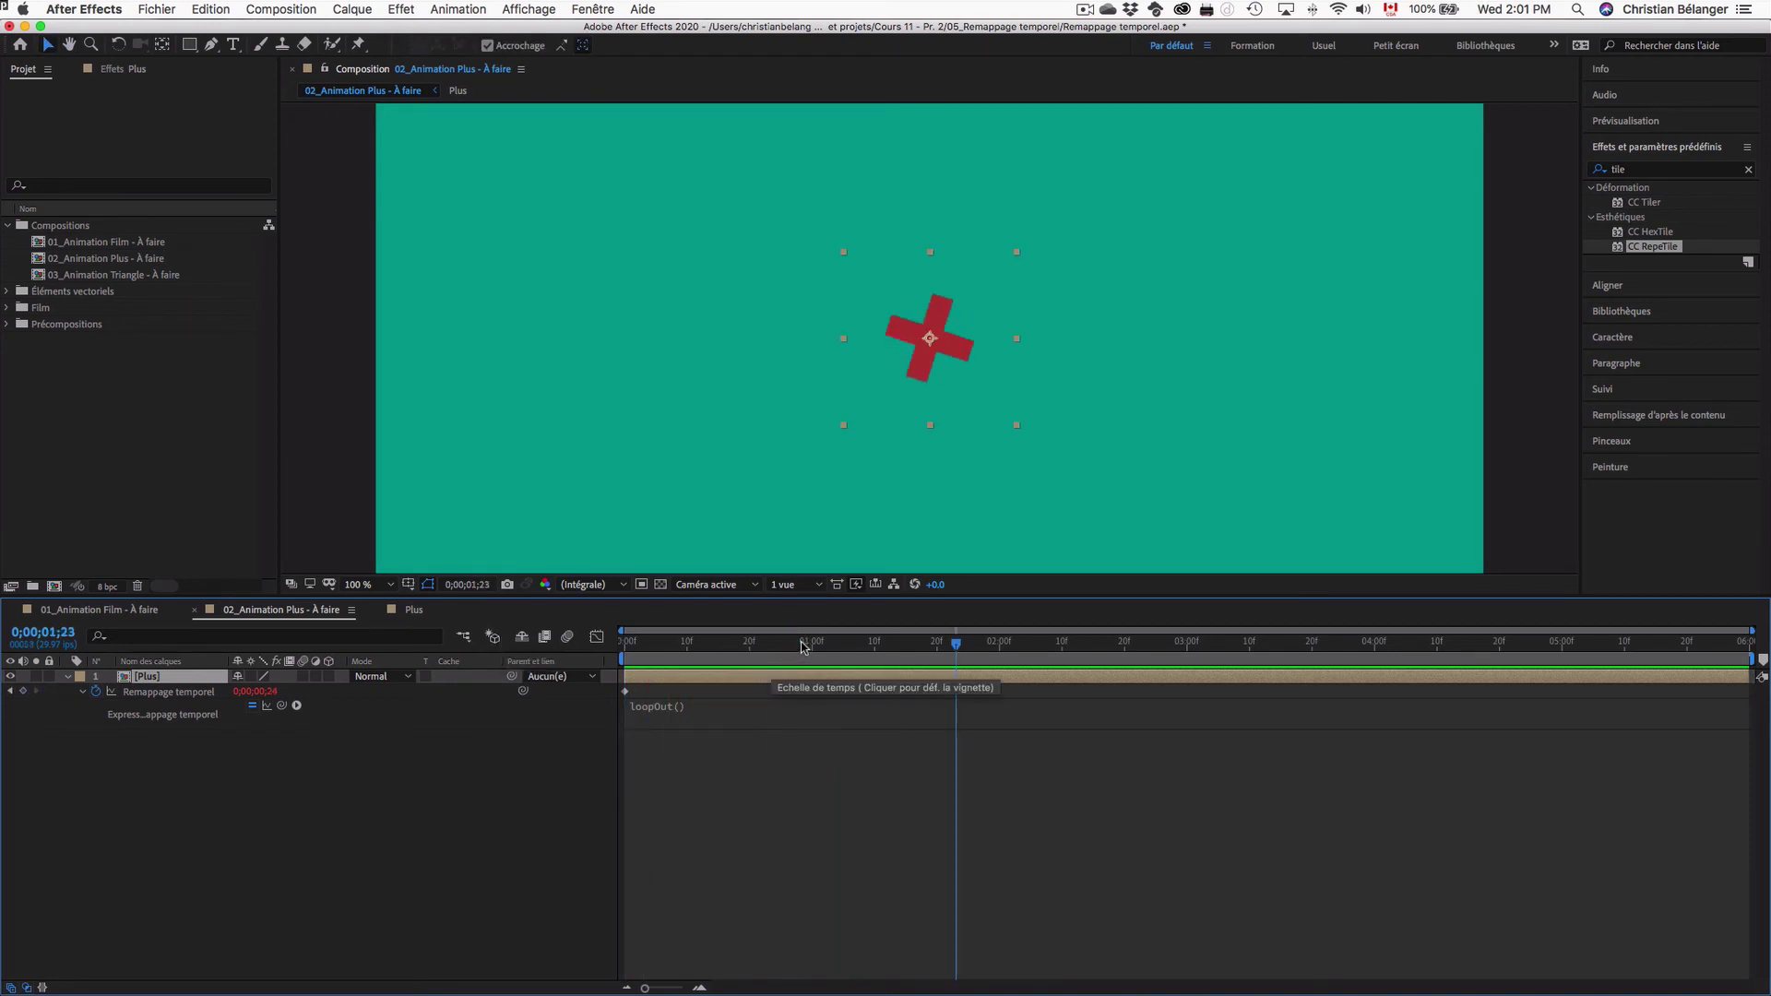
# - Try slowing the loop by moving the second time-remap keyframe to 0;00;02;00, and preview it around the loop point
pyautogui.click(801, 645)
pyautogui.moveTo(801, 647); pyautogui.dragTo(999, 696)
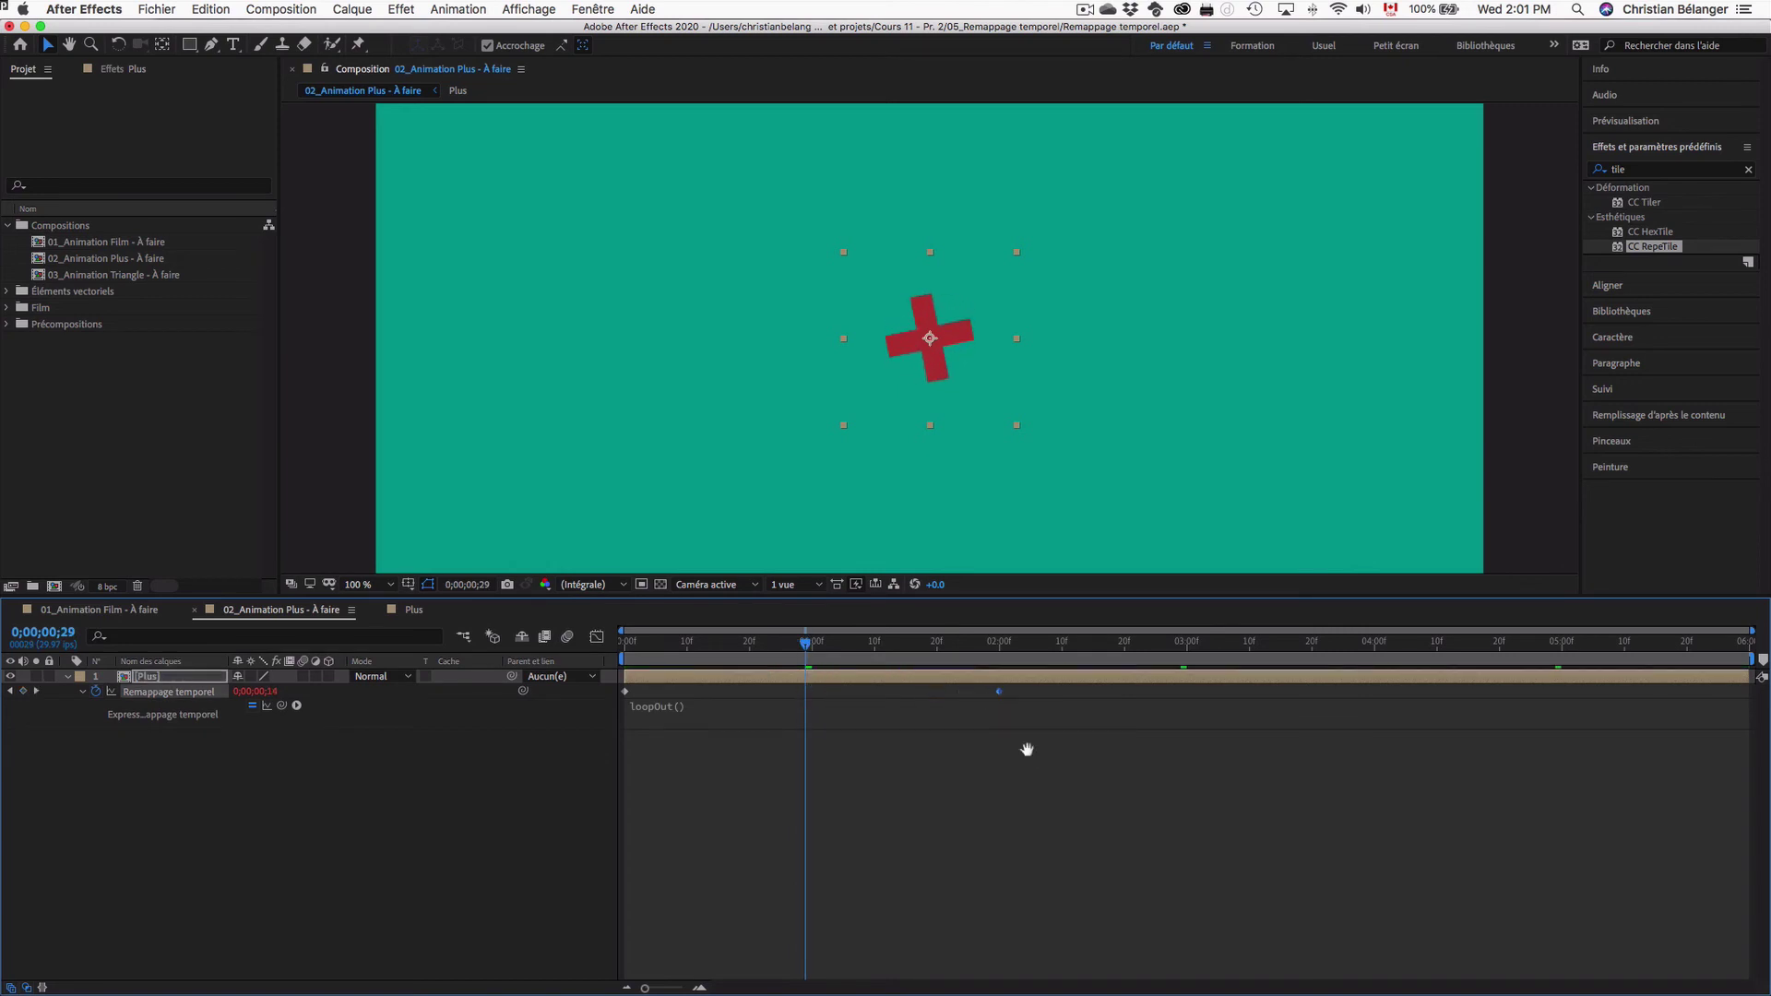
pyautogui.press('space')
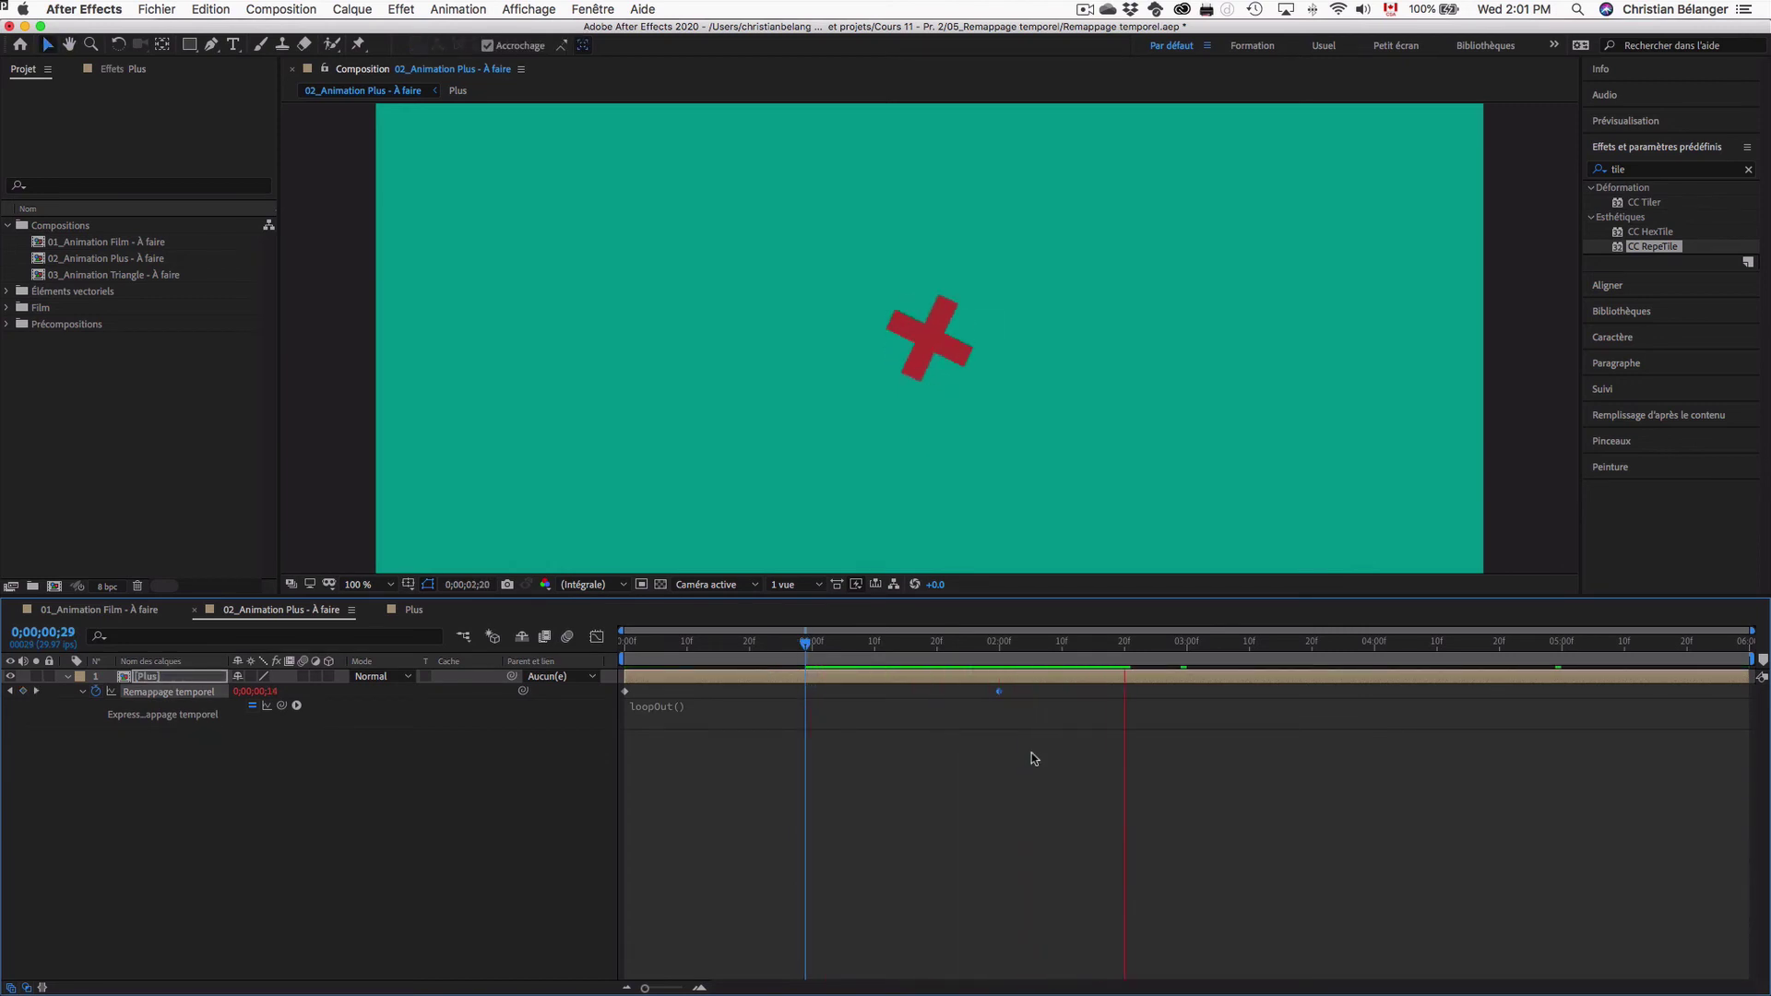
pyautogui.click(887, 643)
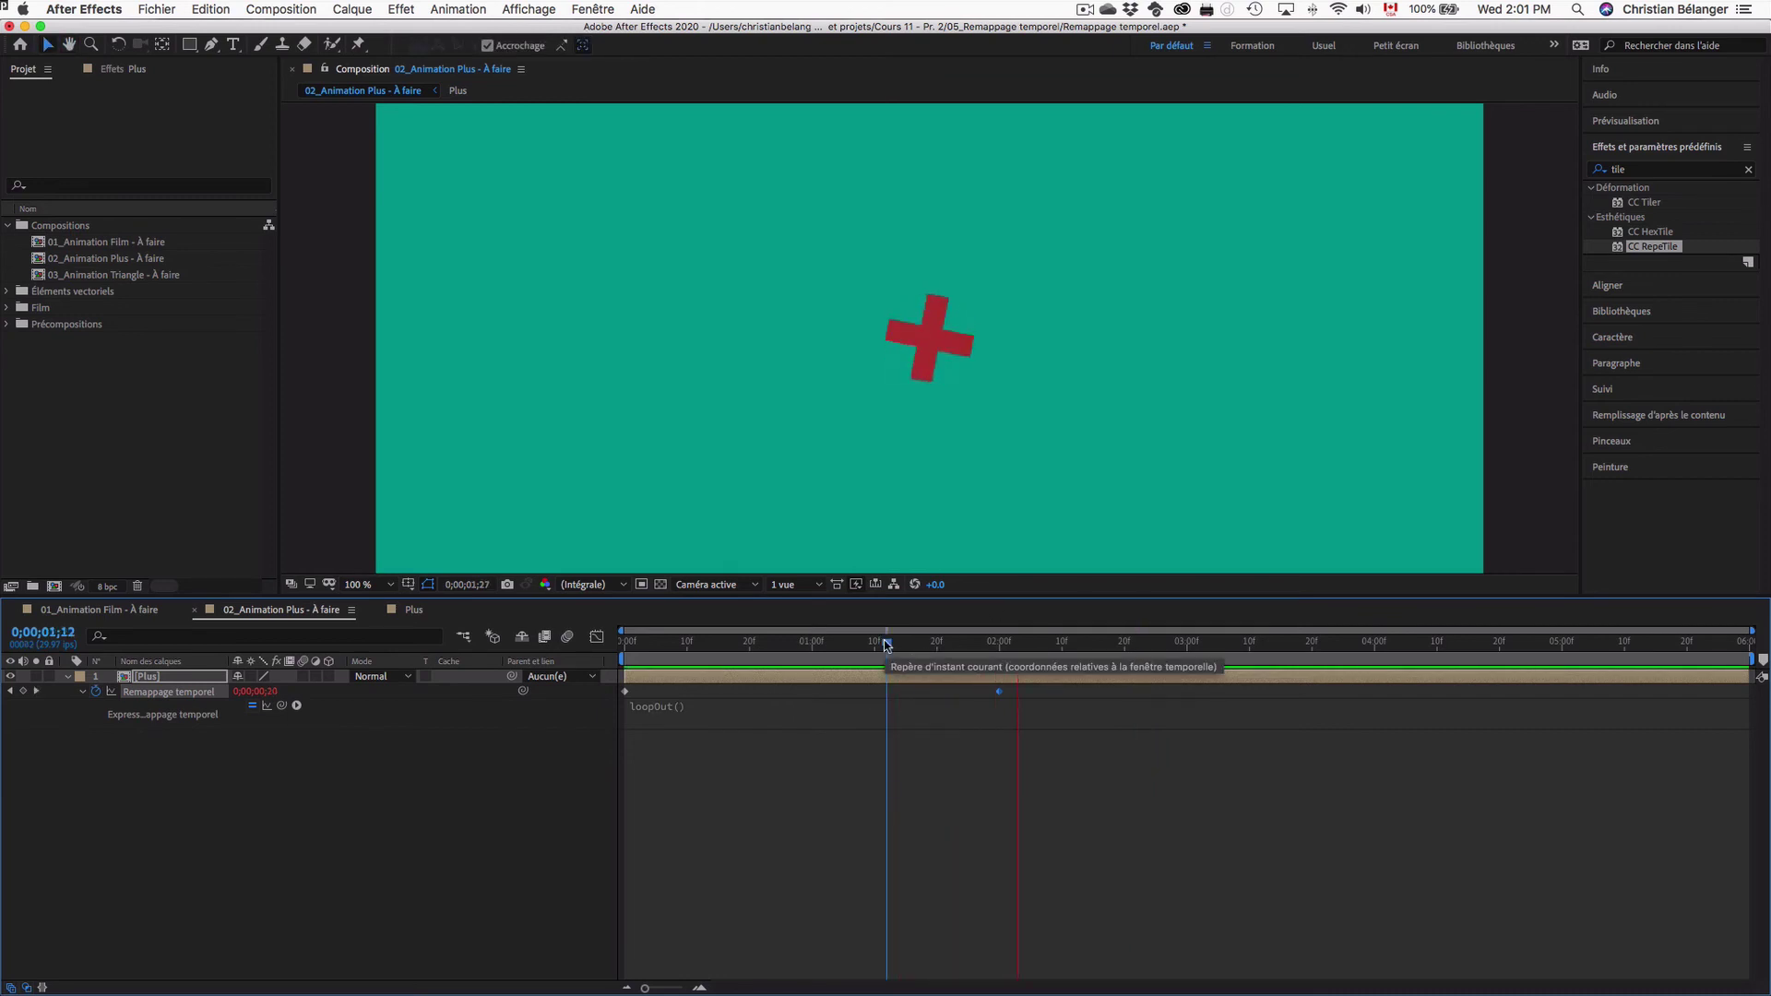
pyautogui.press('space')
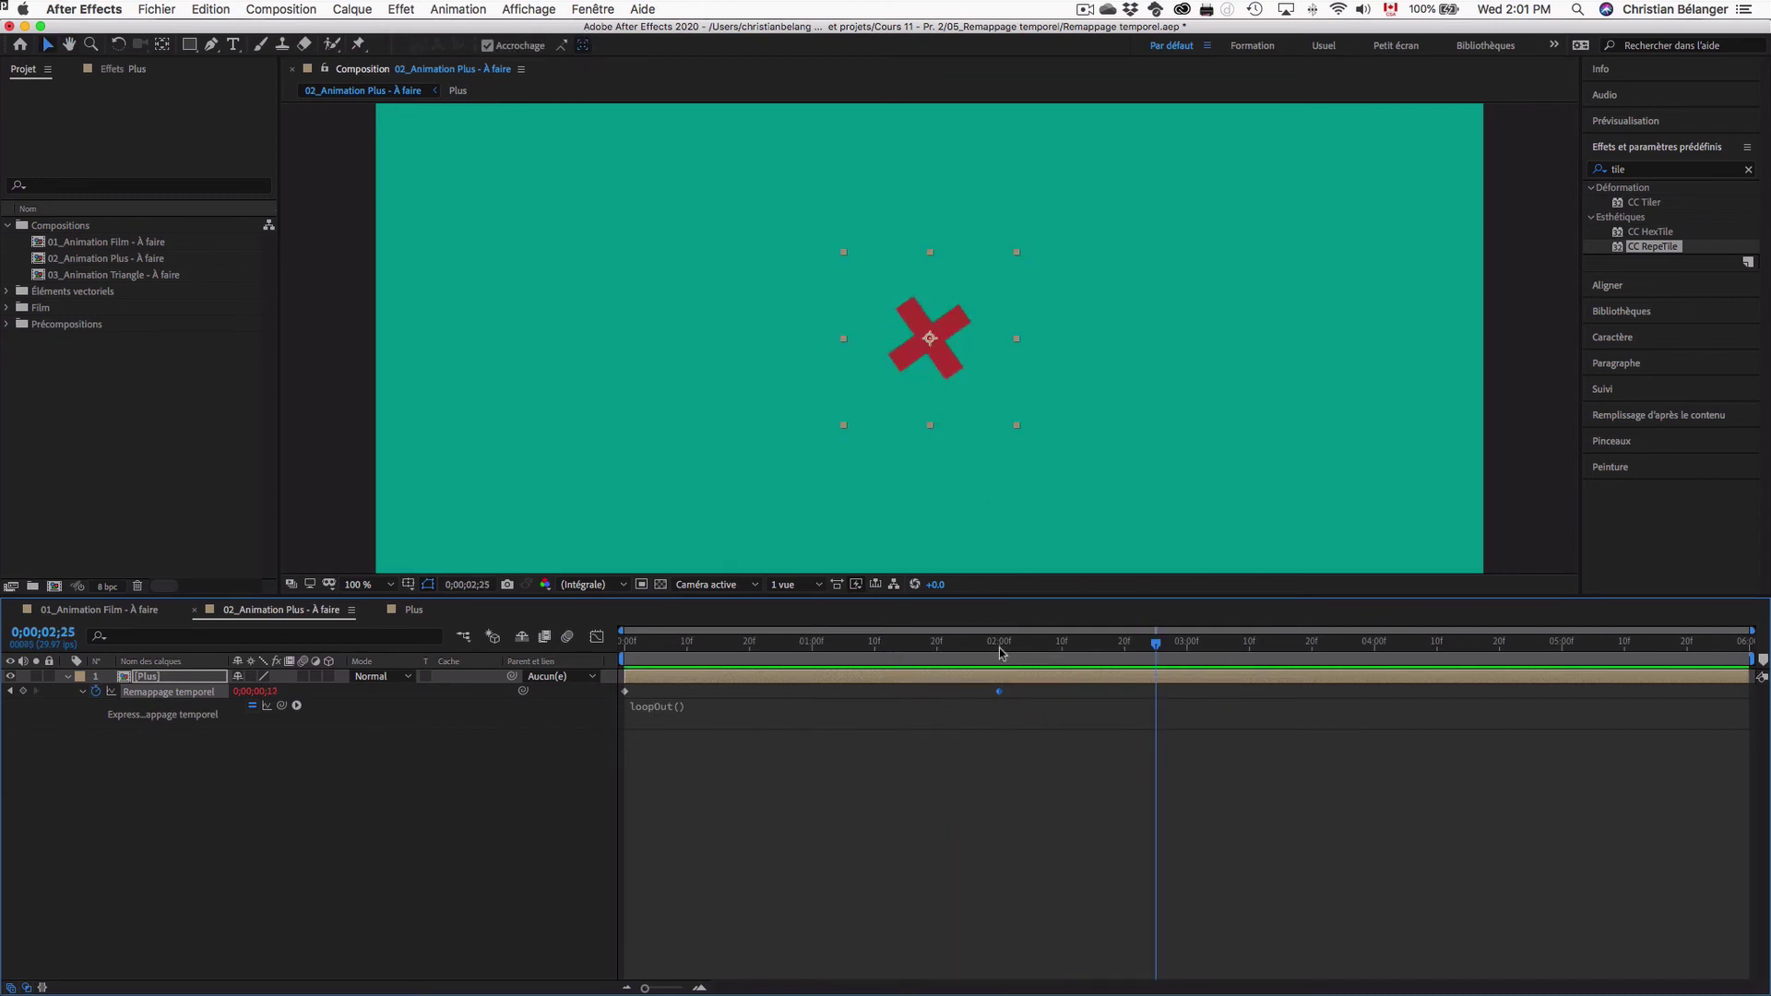
pyautogui.moveTo(987, 651); pyautogui.dragTo(1000, 650)
# - Undo the time-remap keyframe changes back to the keyframe at 0;00;01;00, and examine the frame at that point
pyautogui.press('super+z')
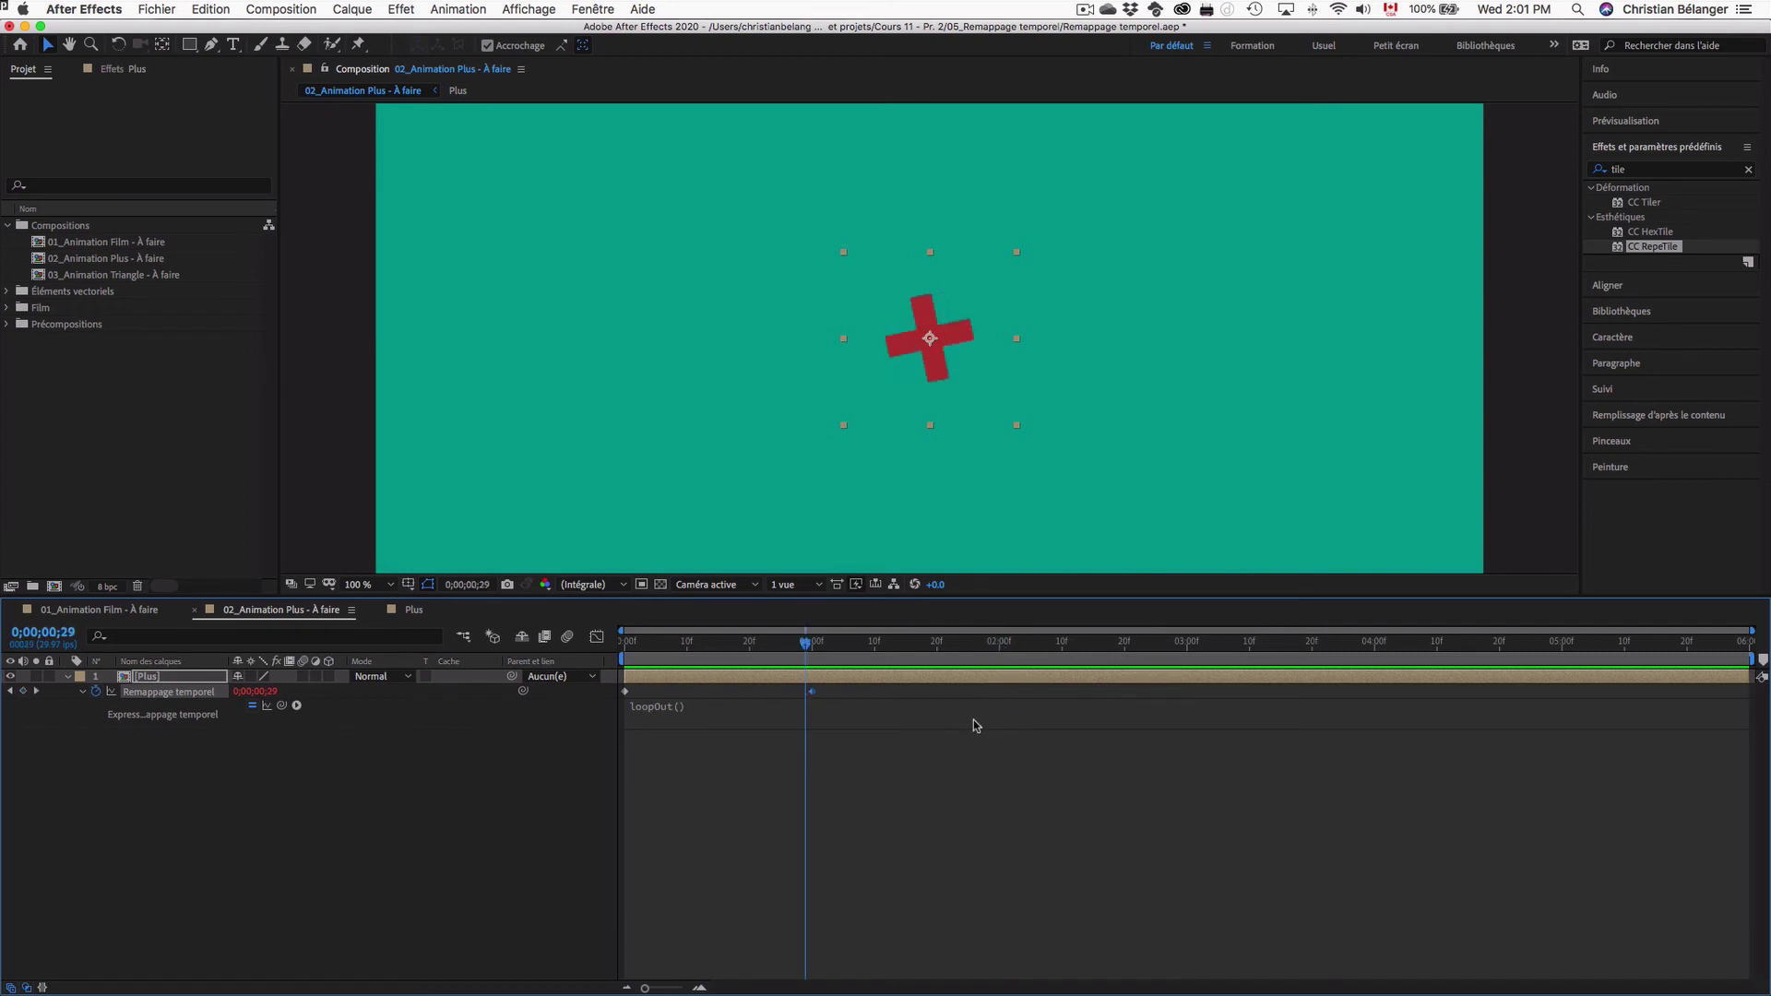
pyautogui.moveTo(794, 647); pyautogui.dragTo(815, 648)
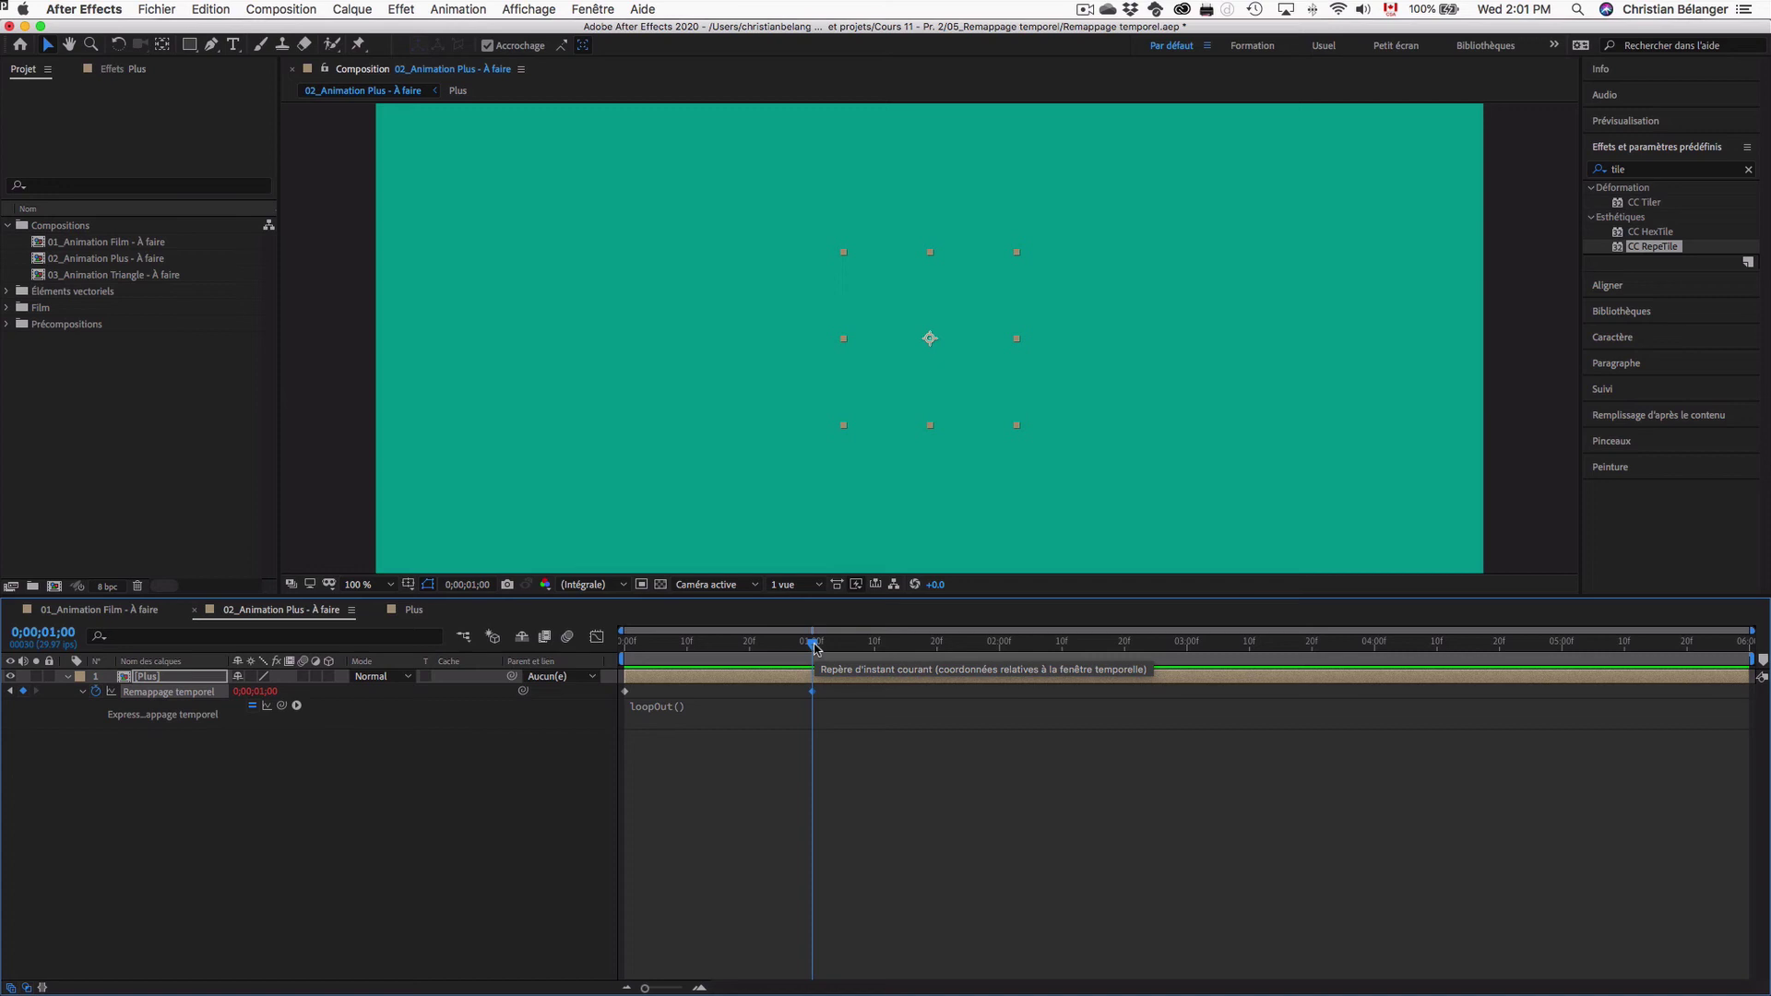
pyautogui.moveTo(815, 648); pyautogui.dragTo(814, 645)
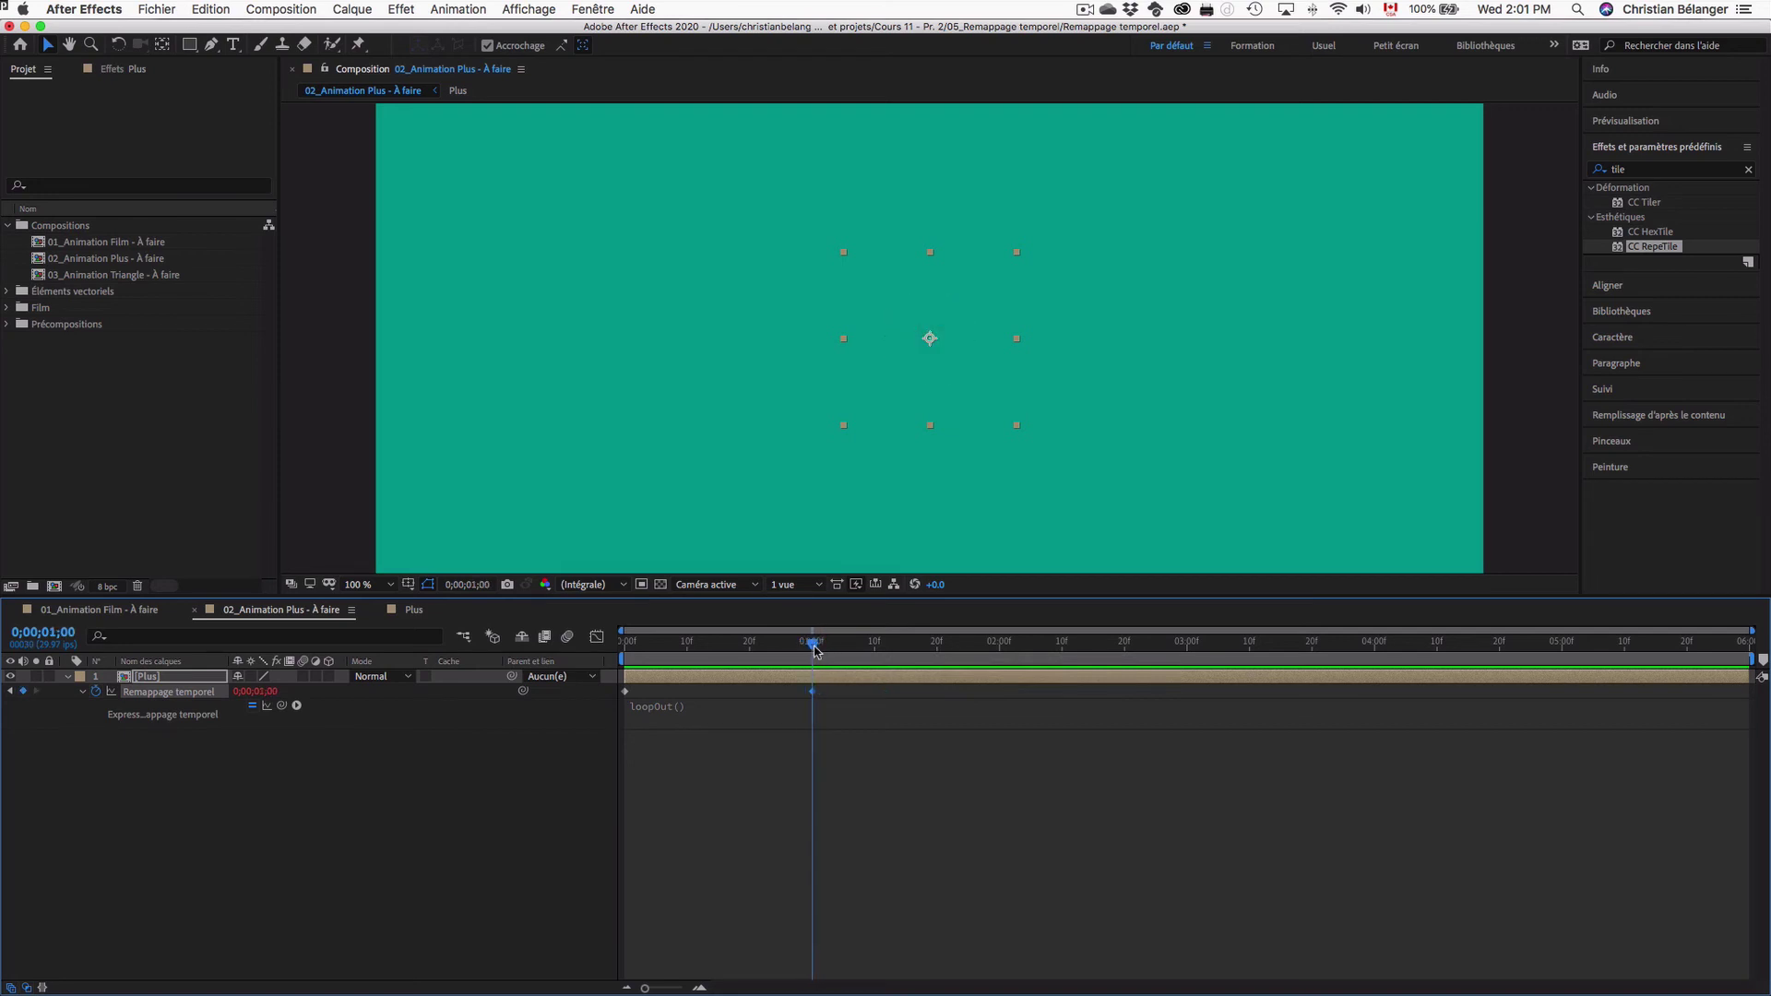
# - Open the Plus precomposition and examine where its shape layer ends relative to the rotation keyframe at 0;00;01;00
pyautogui.doubleClick(126, 678)
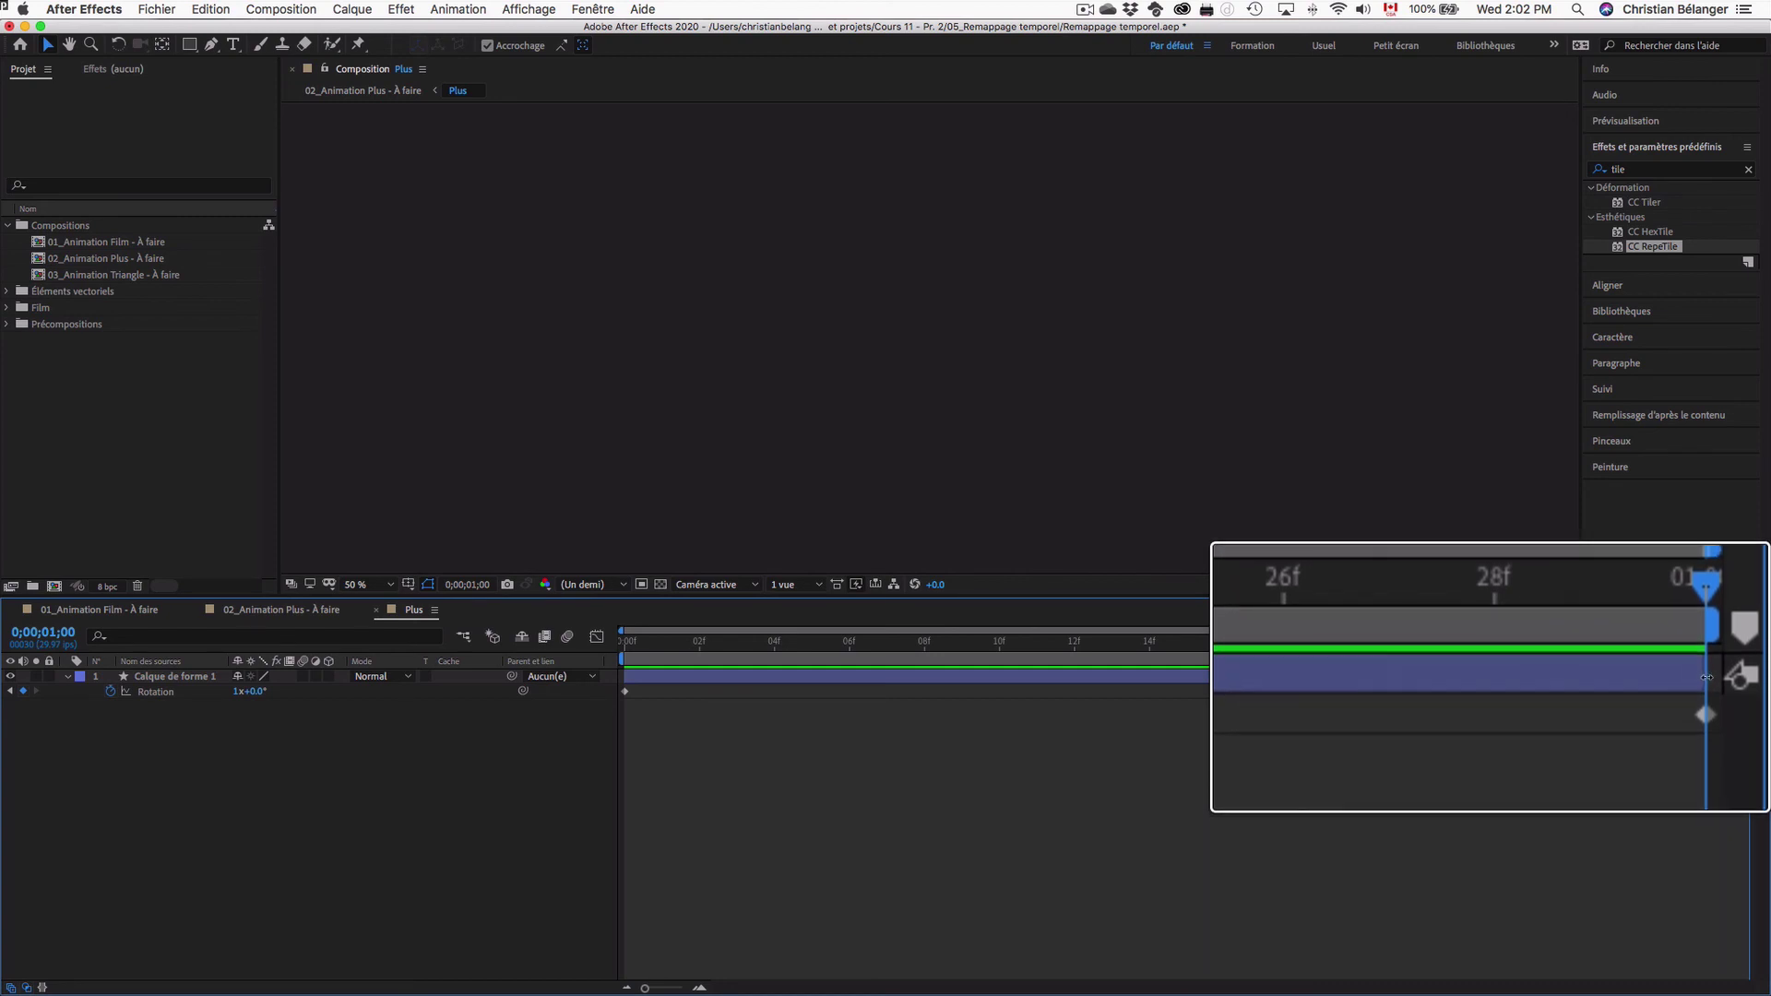
pyautogui.click(1747, 676)
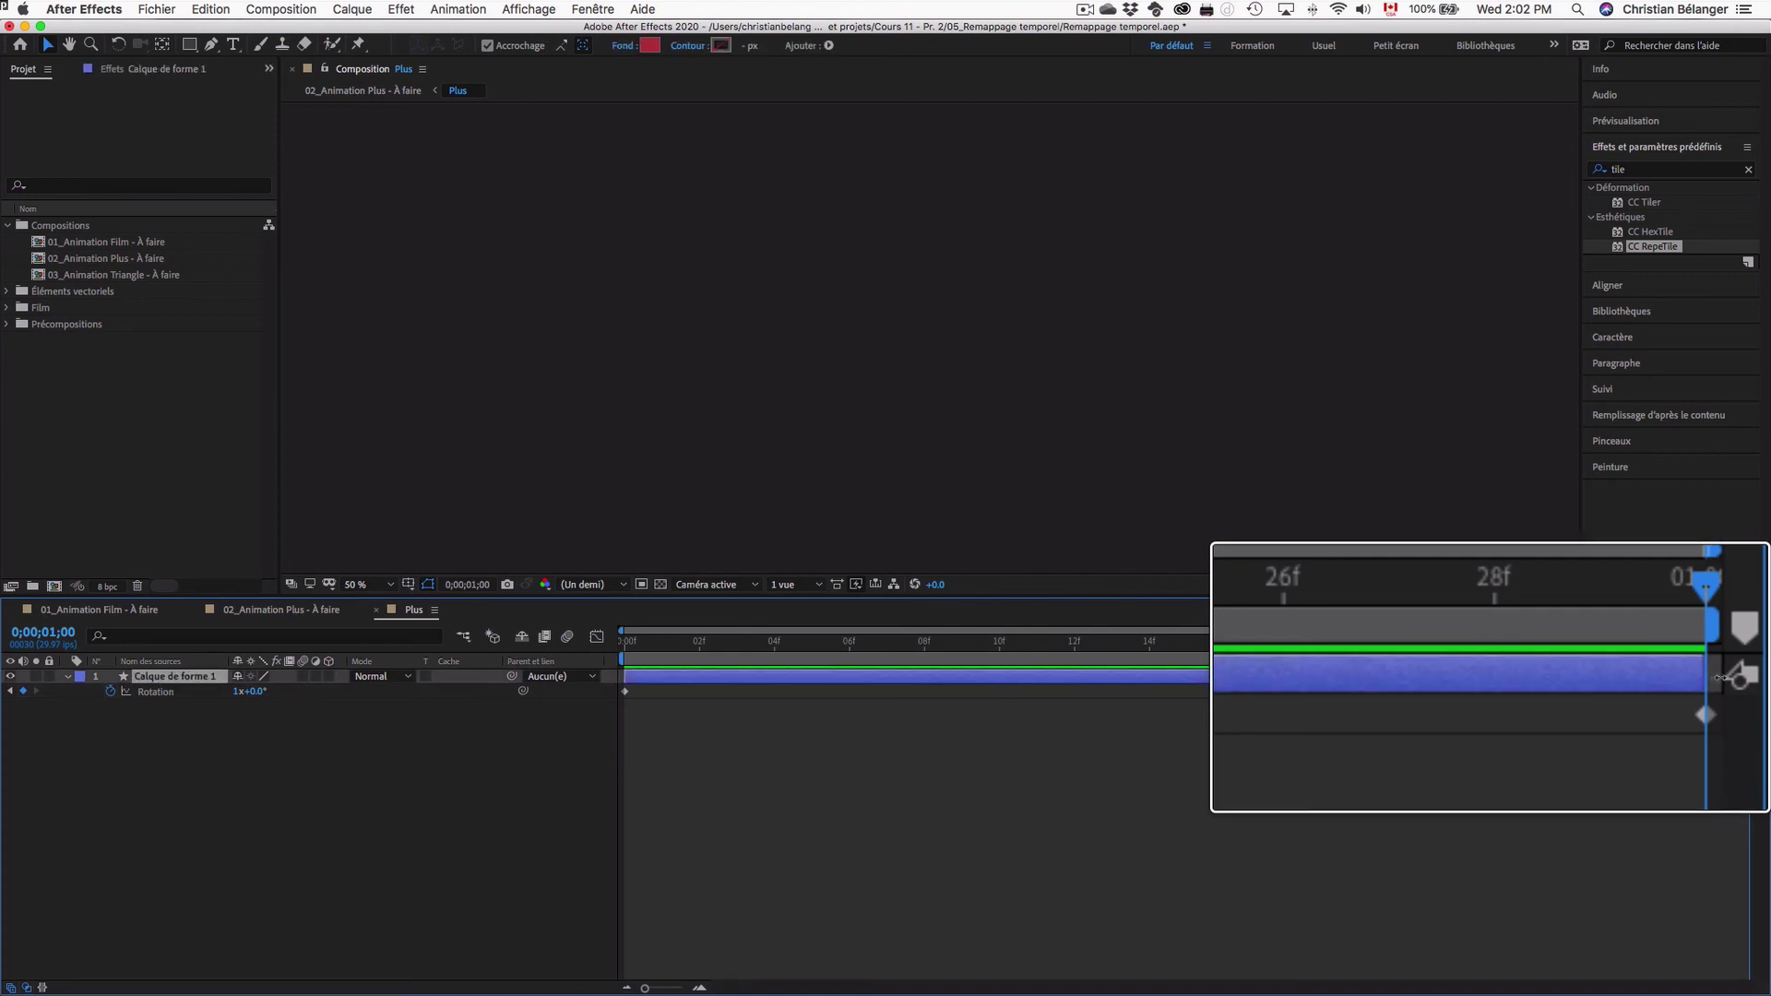
pyautogui.moveTo(1753, 678); pyautogui.dragTo(1713, 676)
pyautogui.click(1742, 678)
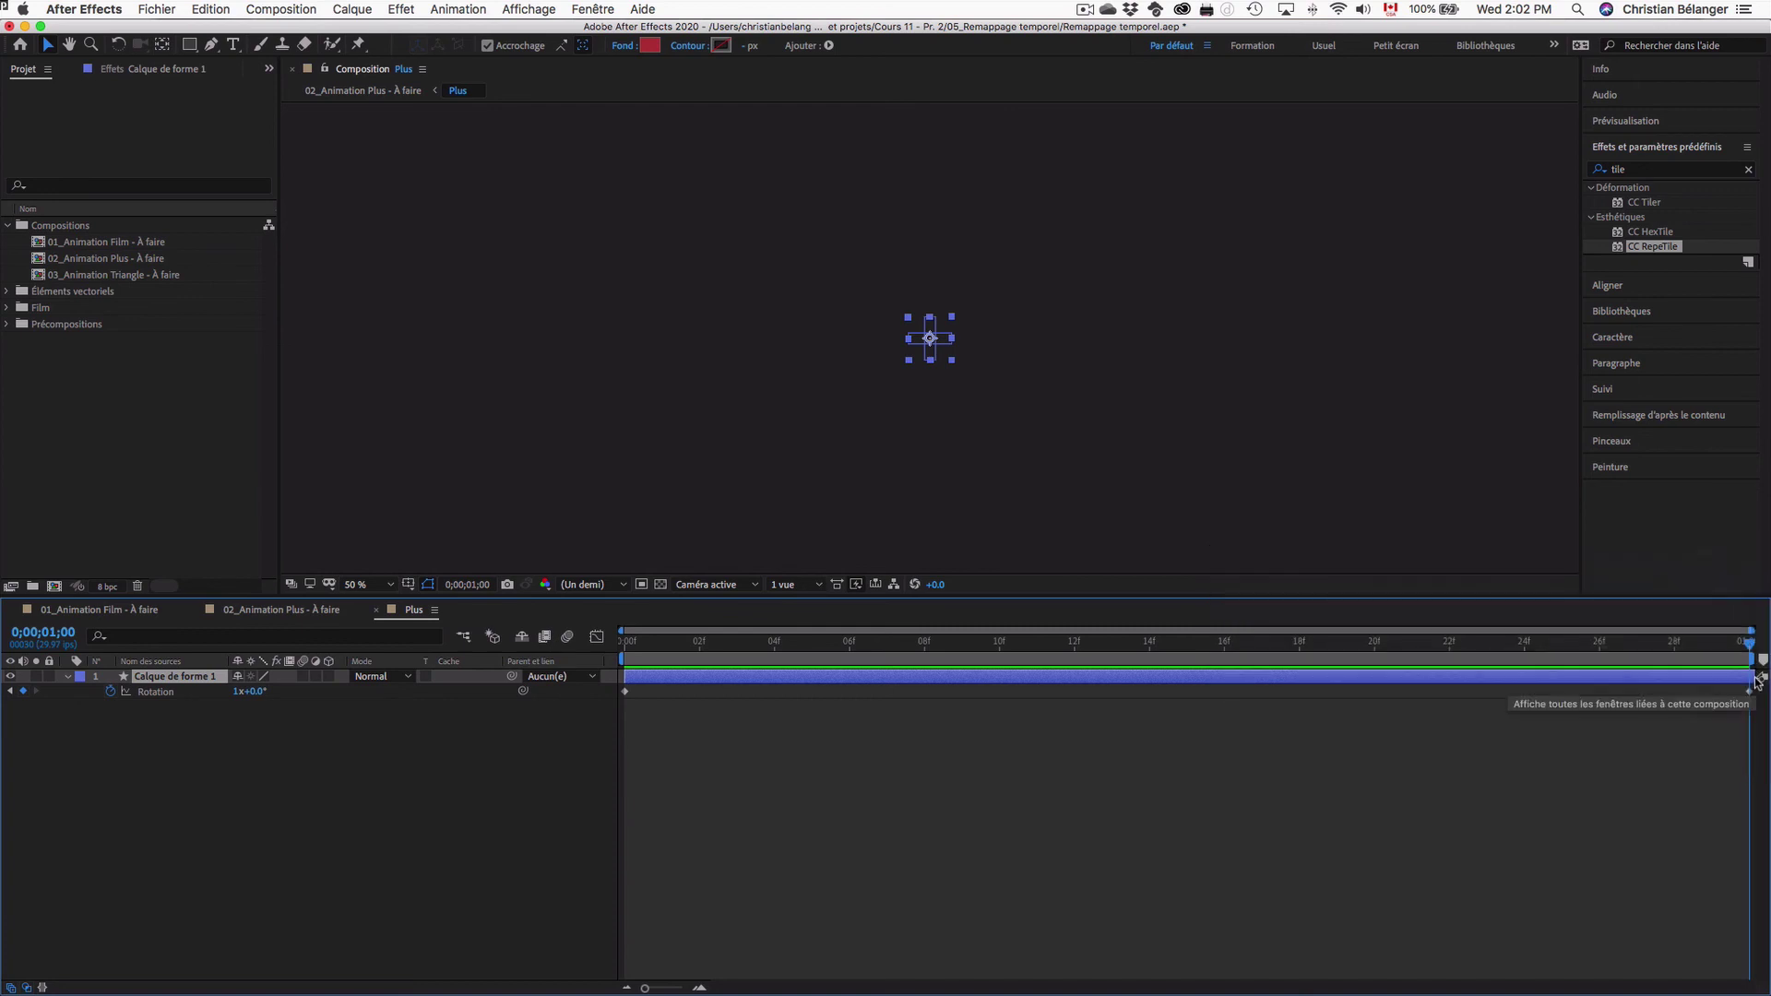
pyautogui.click(1301, 776)
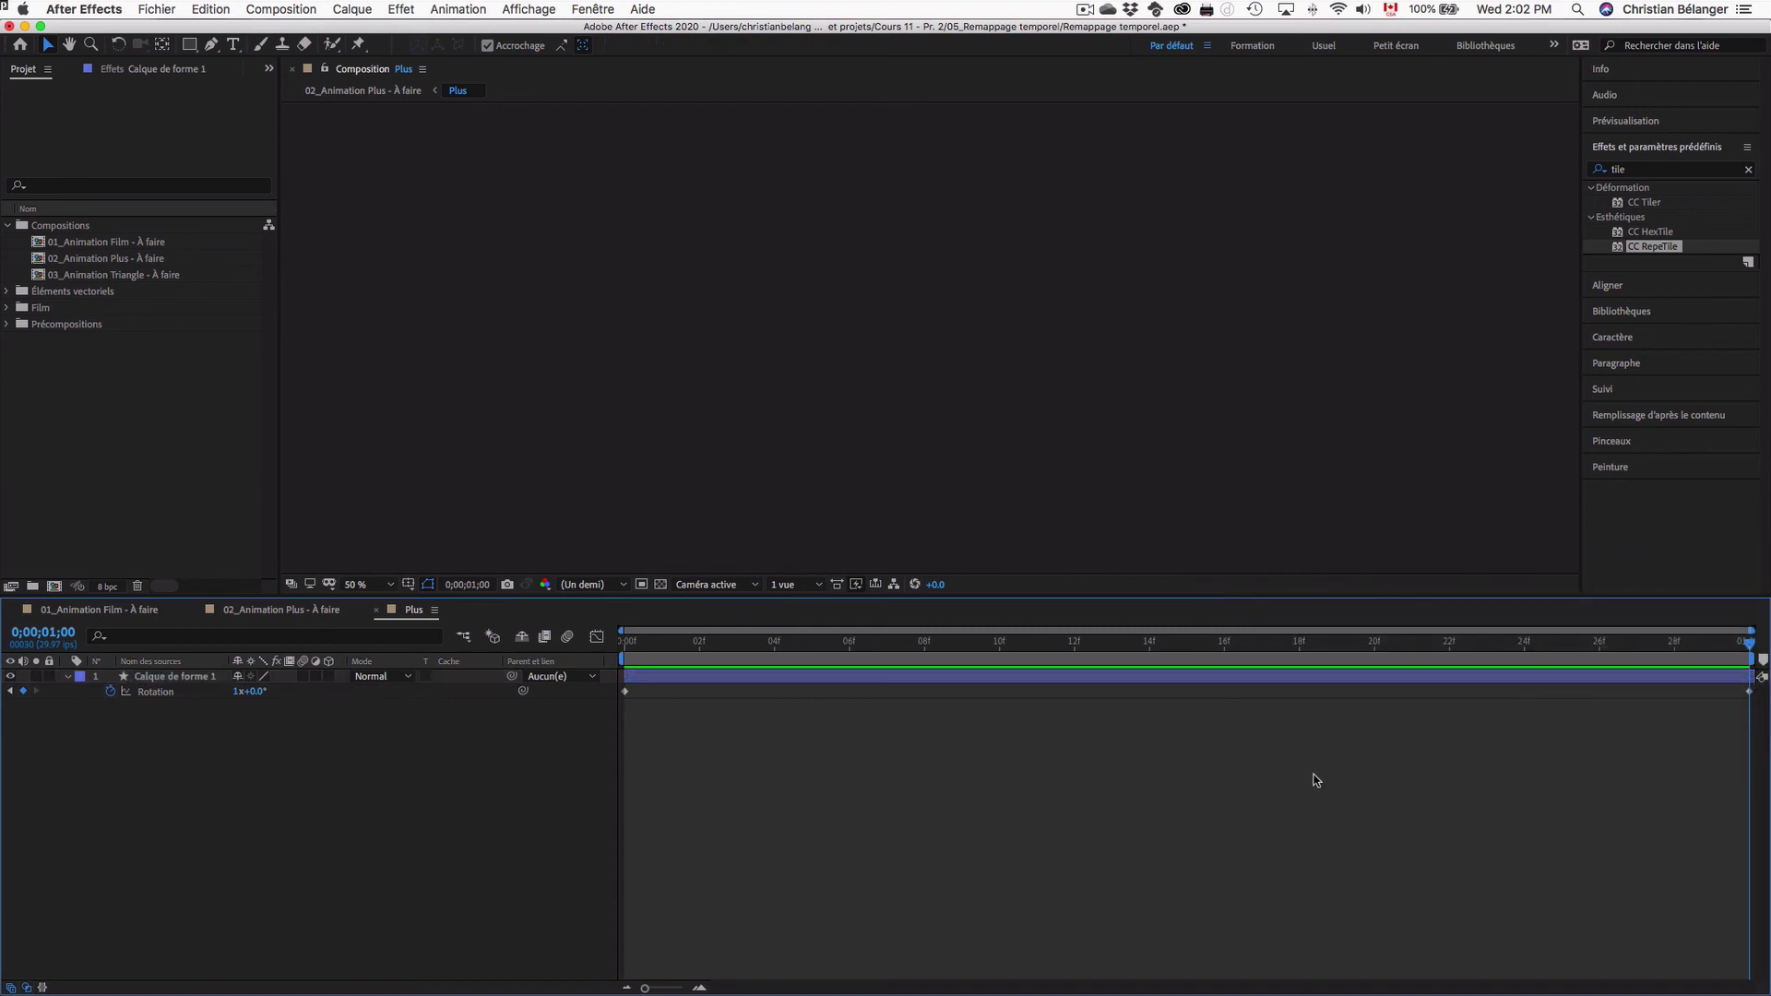
# - Try collapsing transformations on the Plus layer in 02_Animation Plus - À faire, preview the loop from the start, and undo the switch
pyautogui.click(316, 613)
pyautogui.moveTo(816, 646)
pyautogui.mouseDown()
pyautogui.moveTo(771, 646)
pyautogui.moveTo(831, 648)
pyautogui.moveTo(796, 649)
pyautogui.moveTo(812, 649)
pyautogui.mouseUp()
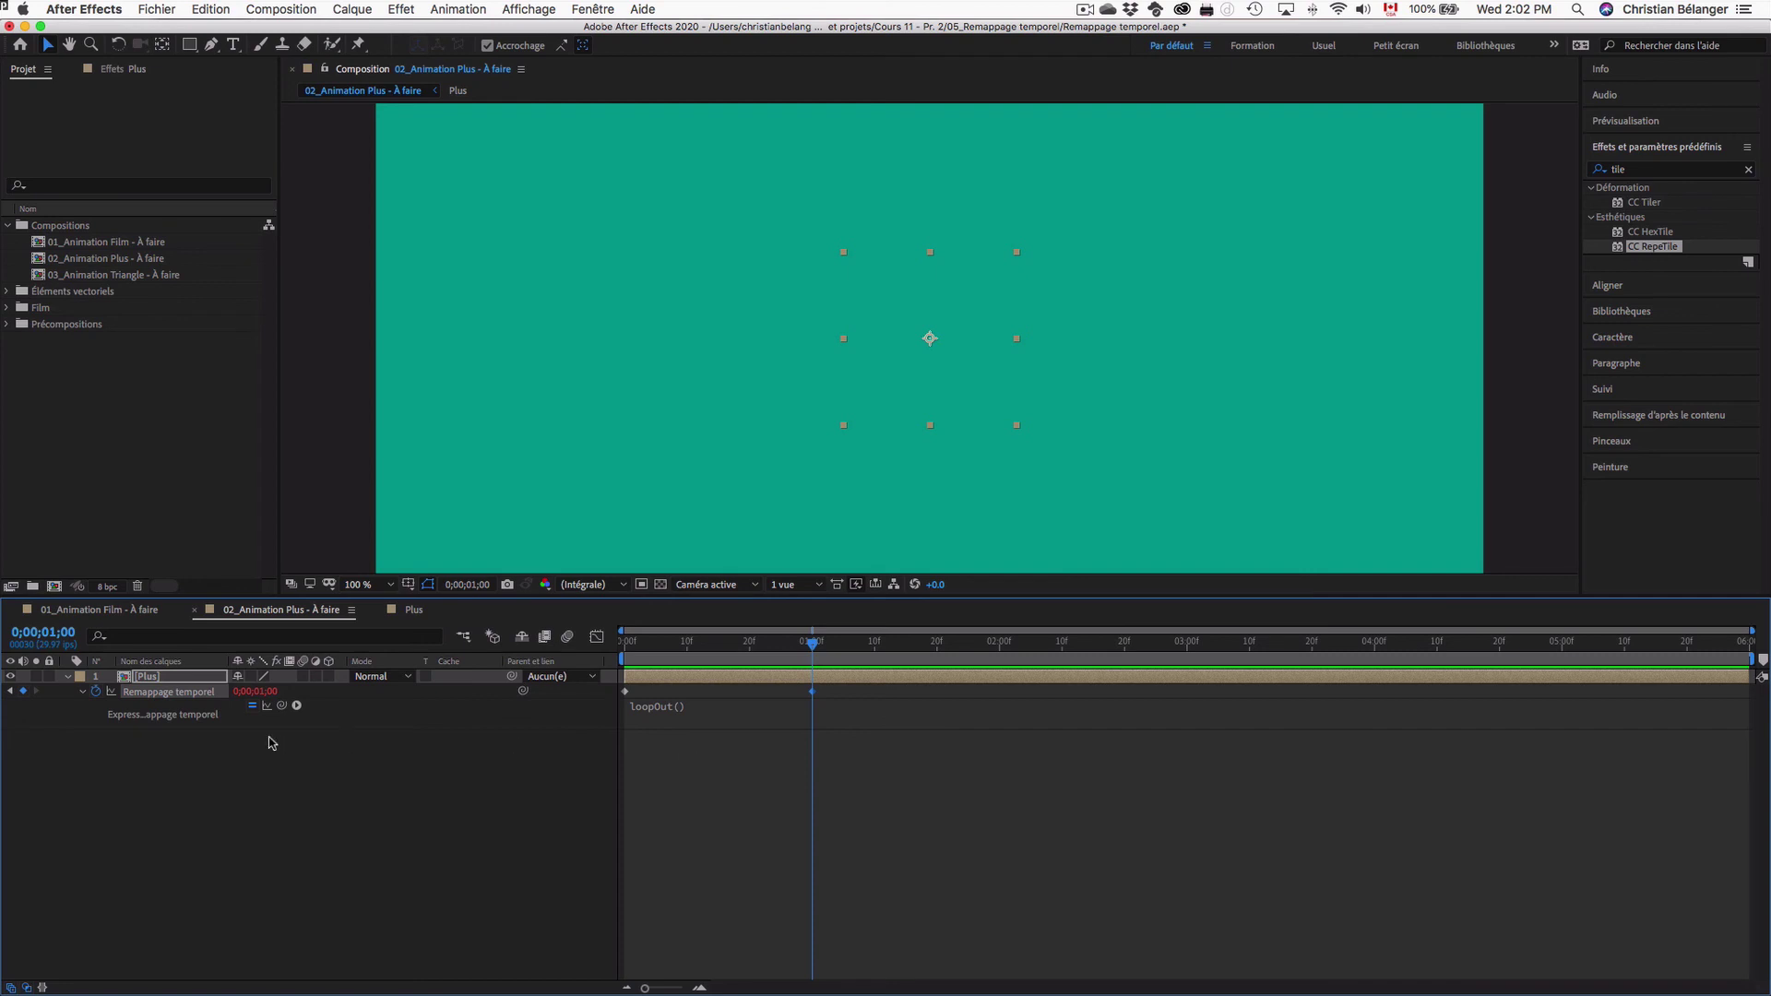
pyautogui.click(251, 676)
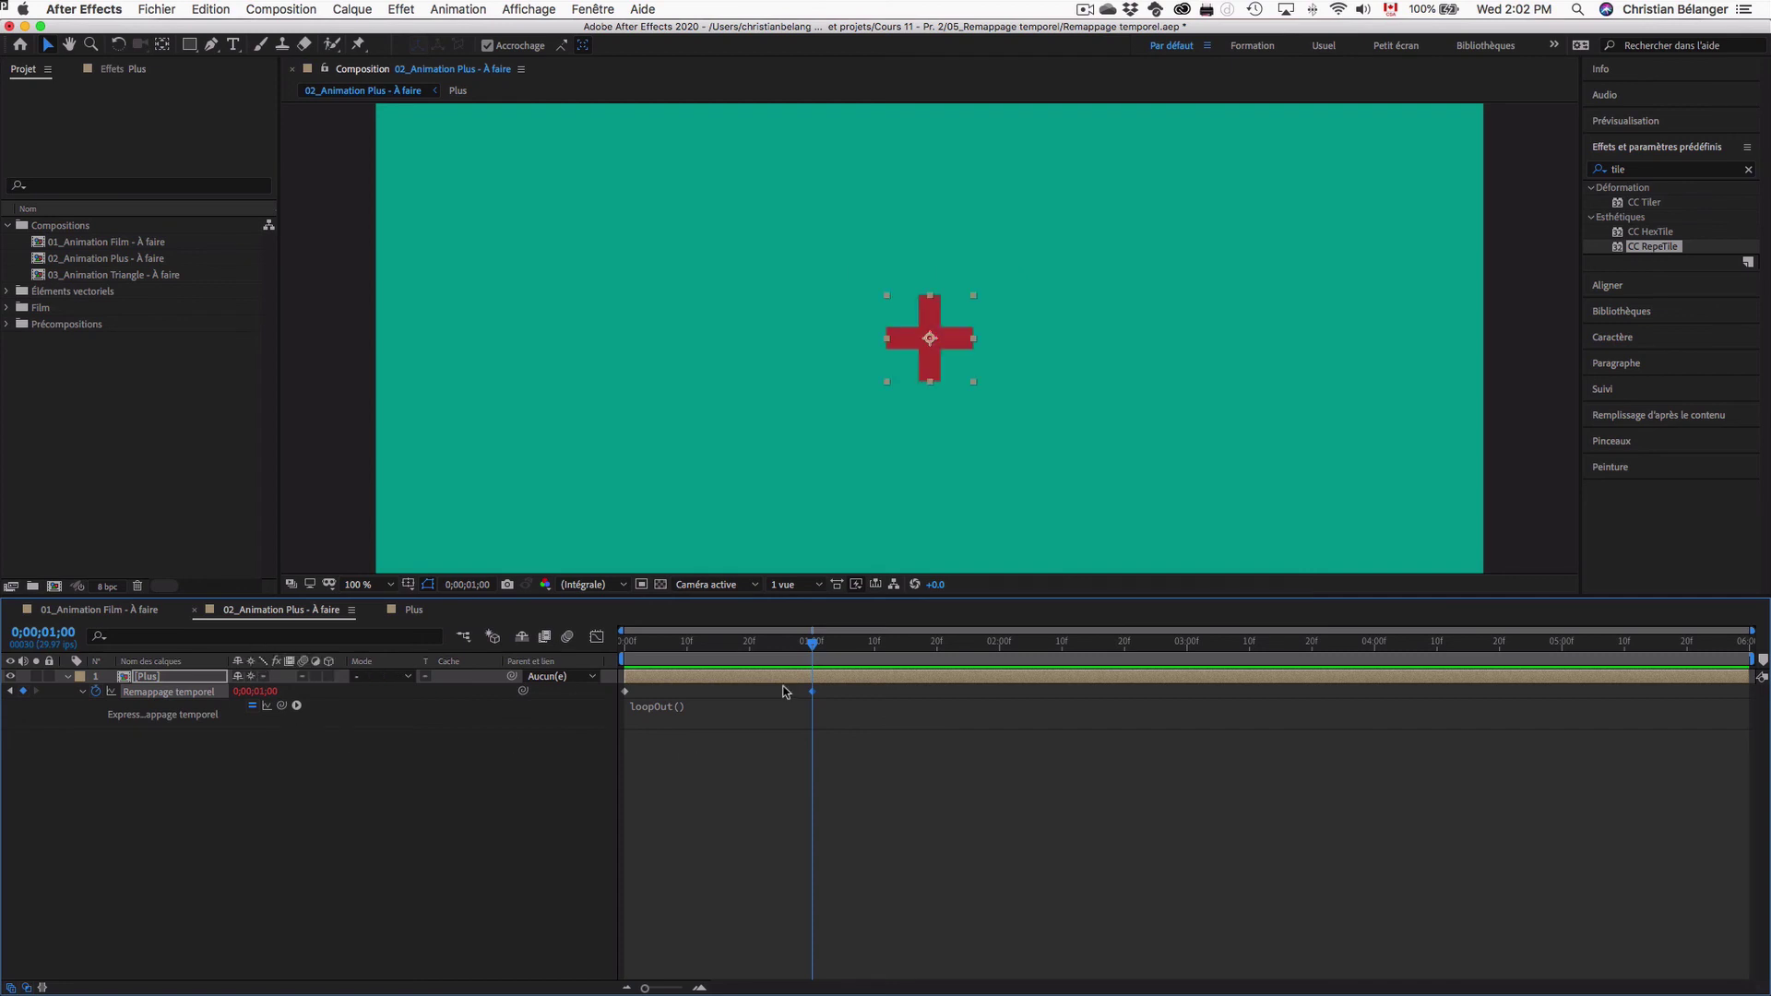
pyautogui.moveTo(810, 645); pyautogui.dragTo(625, 643)
pyautogui.press('space')
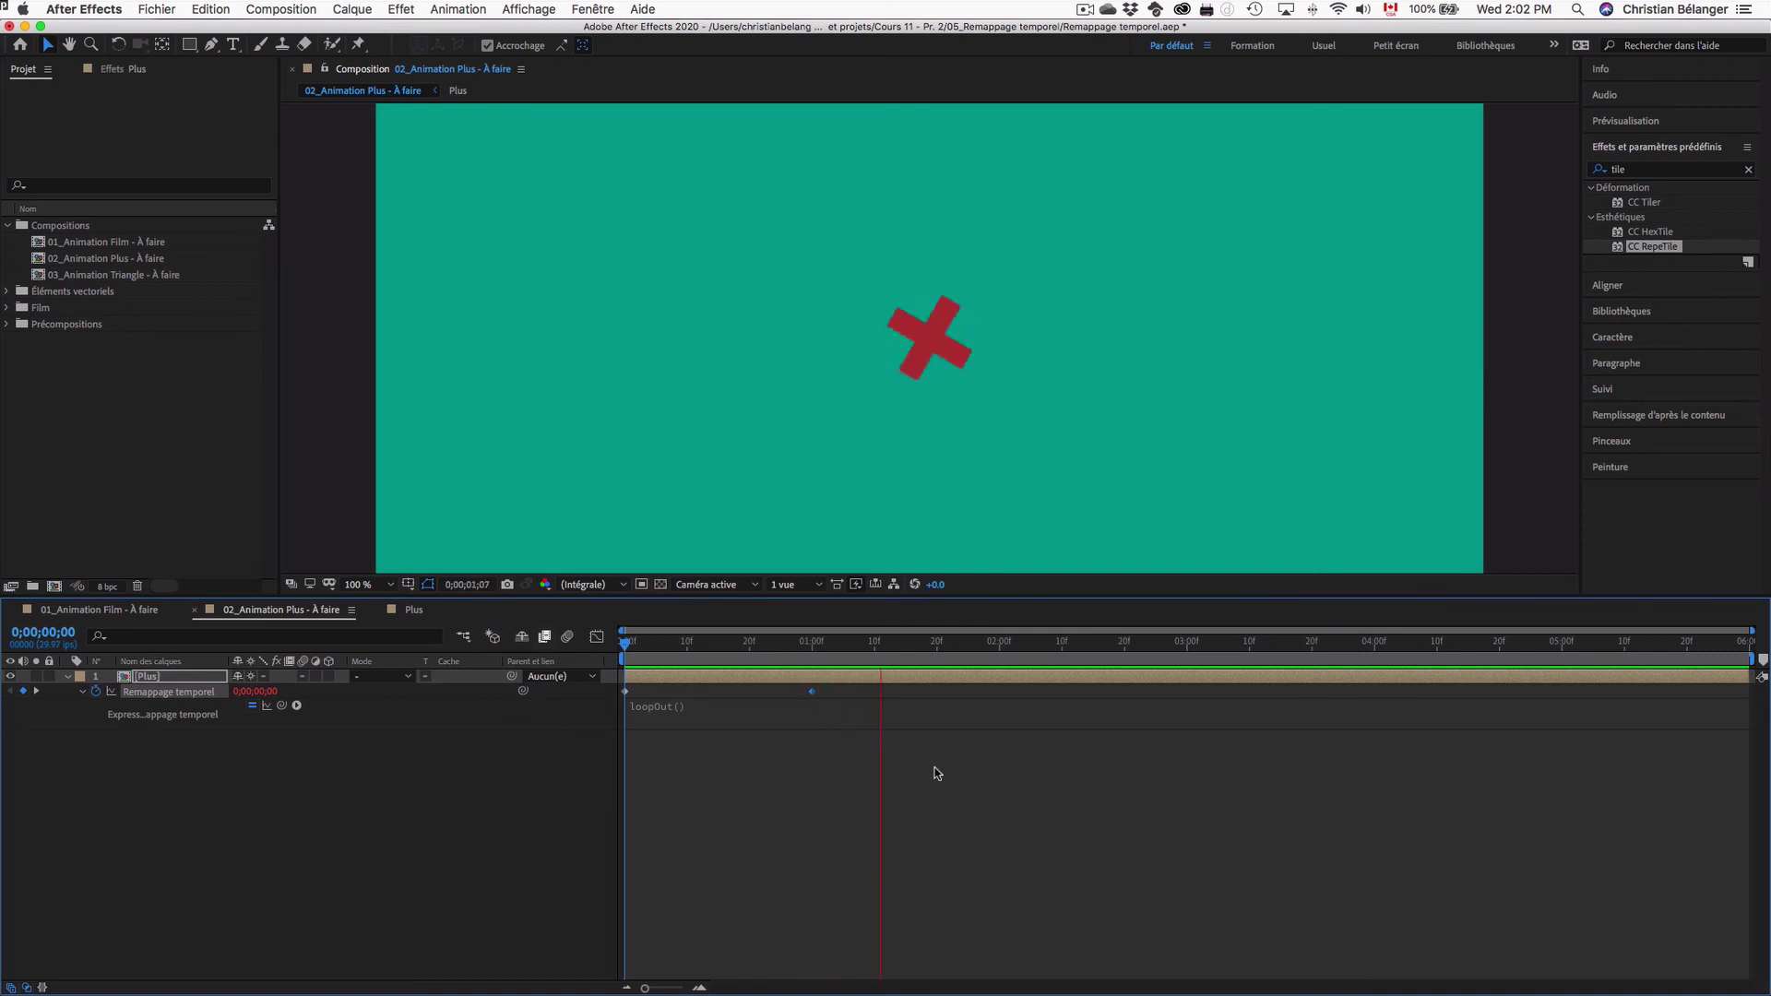
pyautogui.press('space')
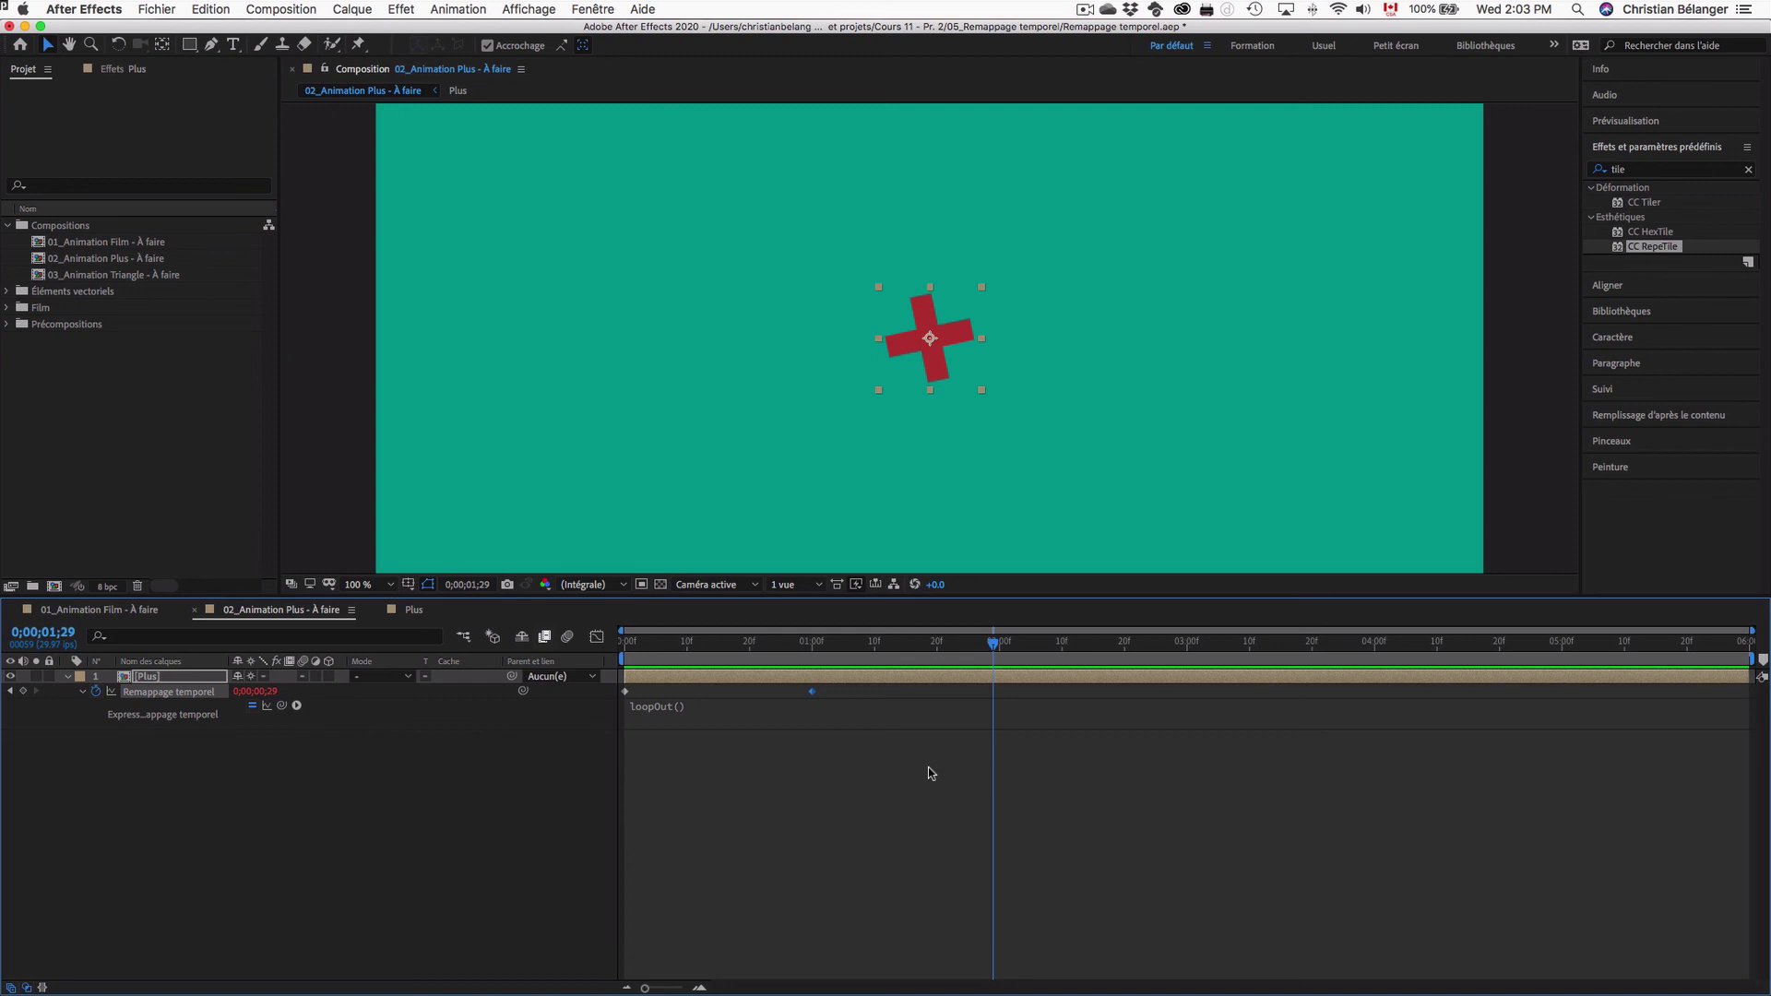
pyautogui.moveTo(806, 644); pyautogui.dragTo(813, 646)
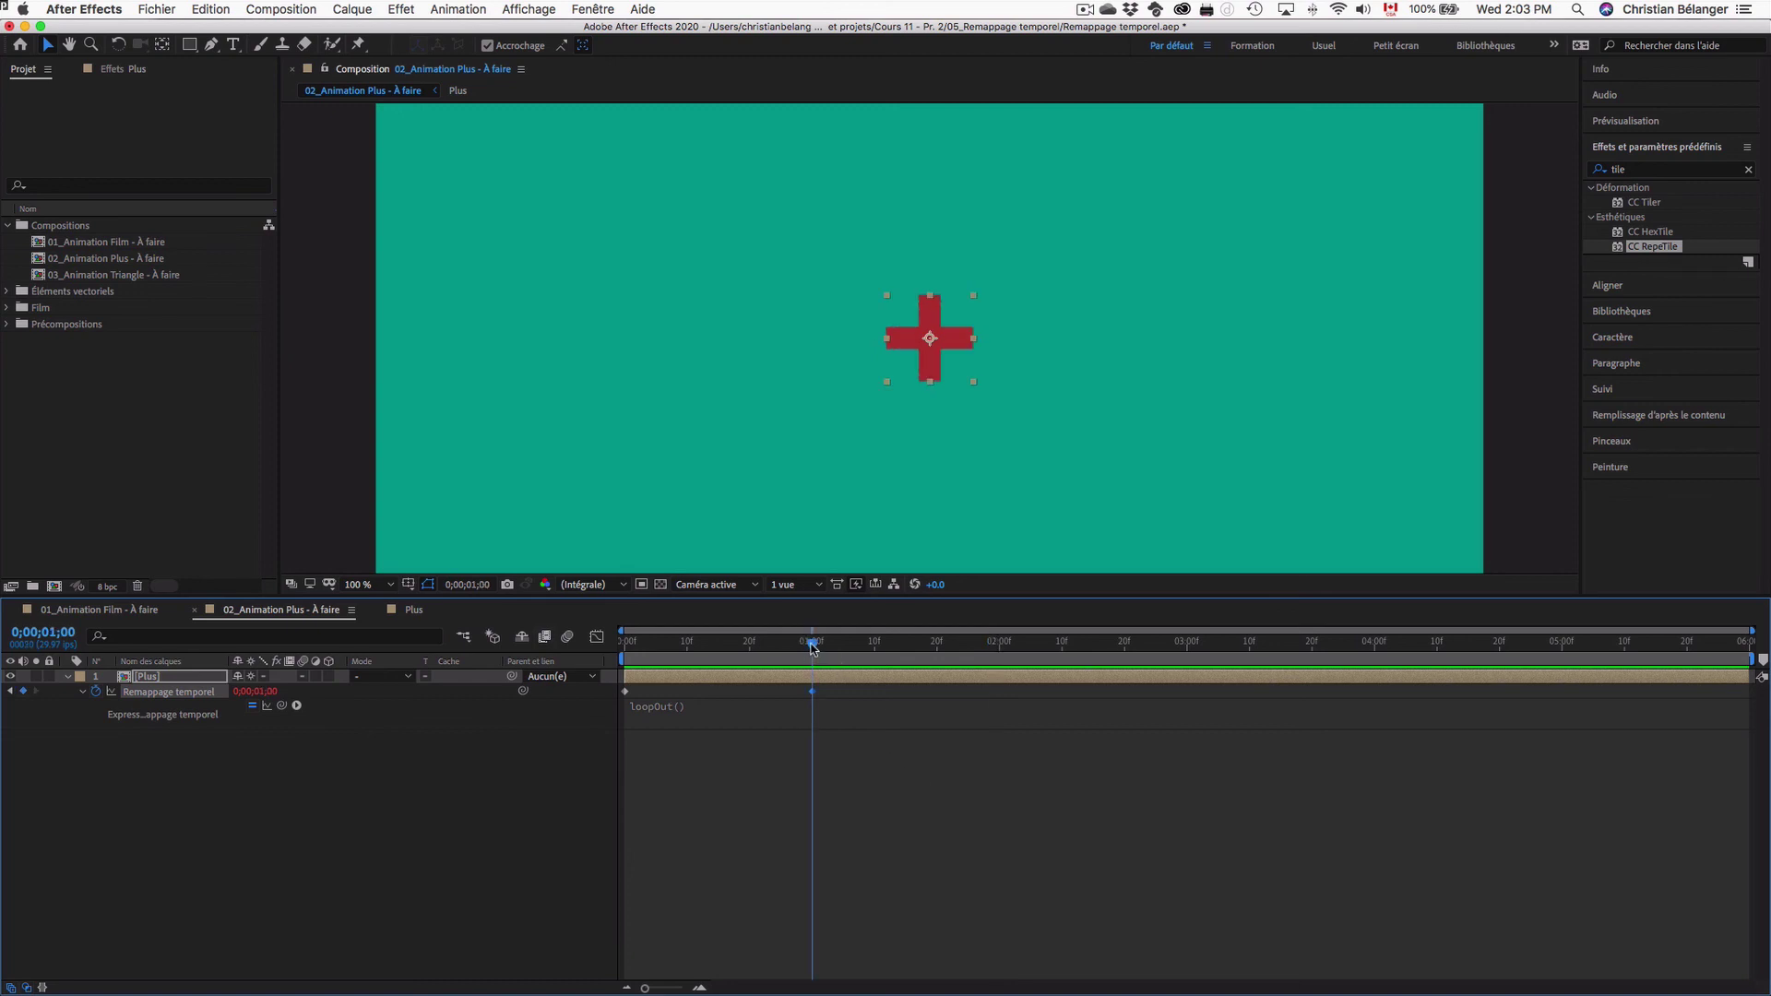
pyautogui.press('super+z')
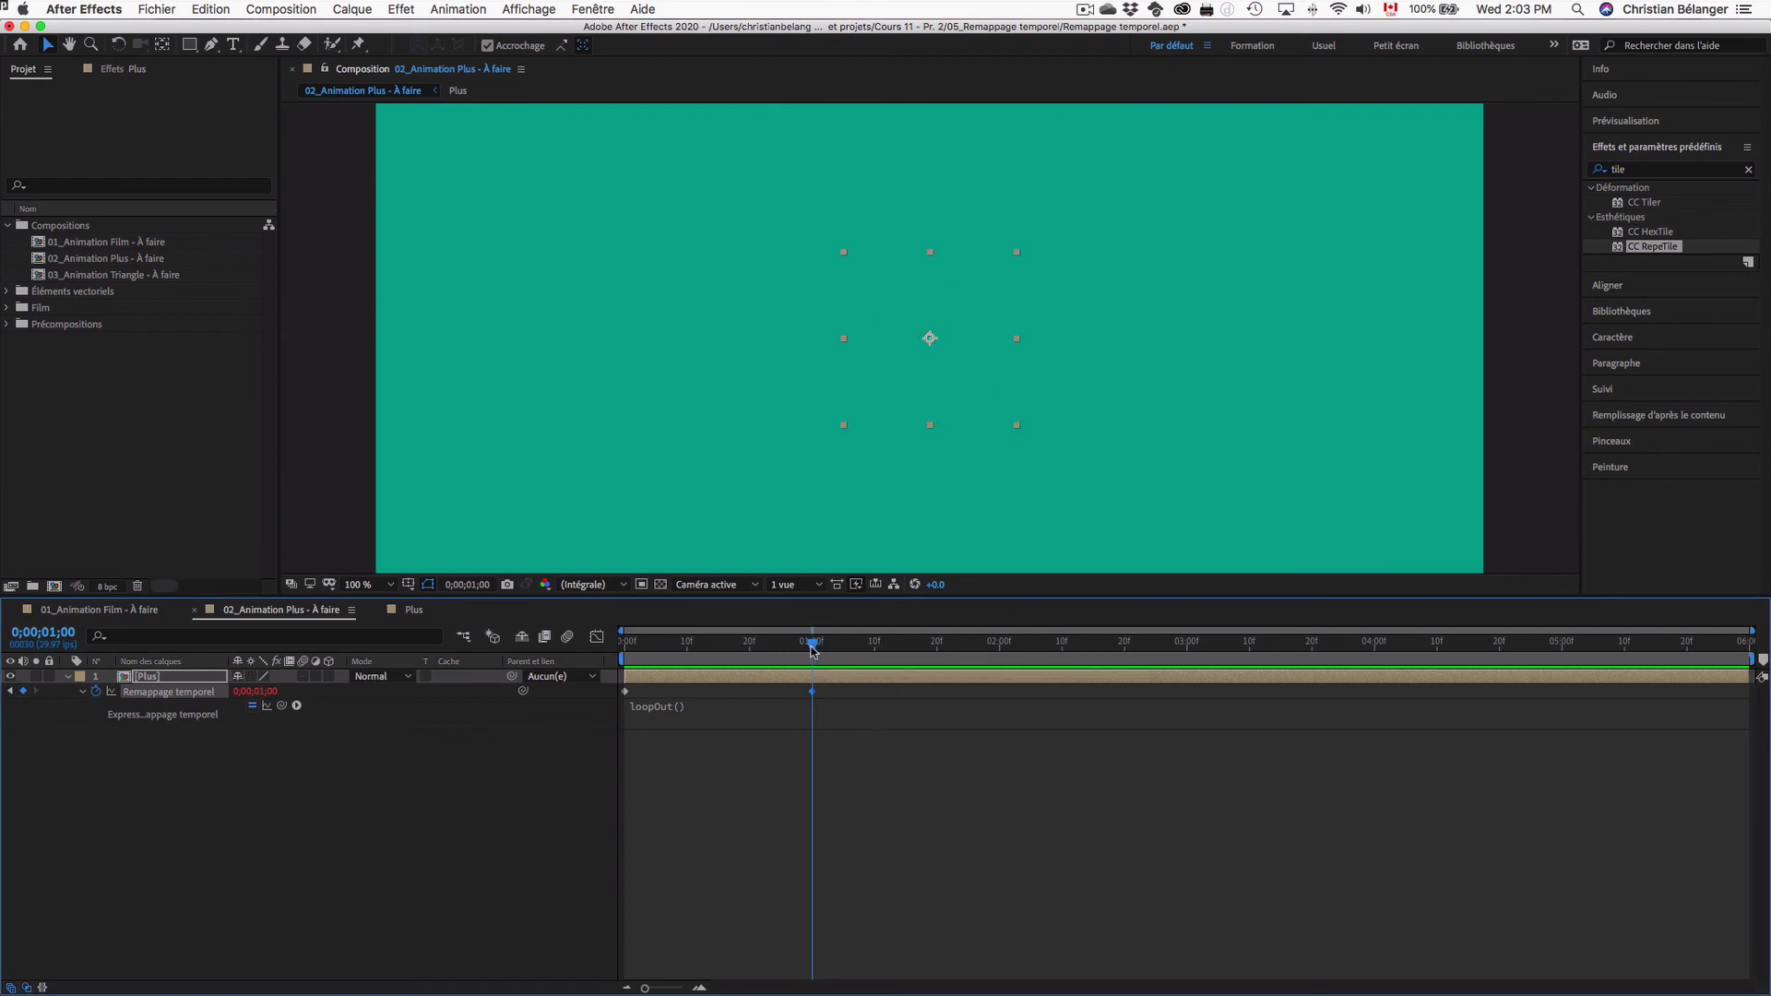
# - Add a time-remap keyframe at 0;00;00;29 on the Plus layer, remove the one at 0;00;01;00, and check the loop point
pyautogui.moveTo(812, 649); pyautogui.dragTo(809, 651)
pyautogui.click(23, 691)
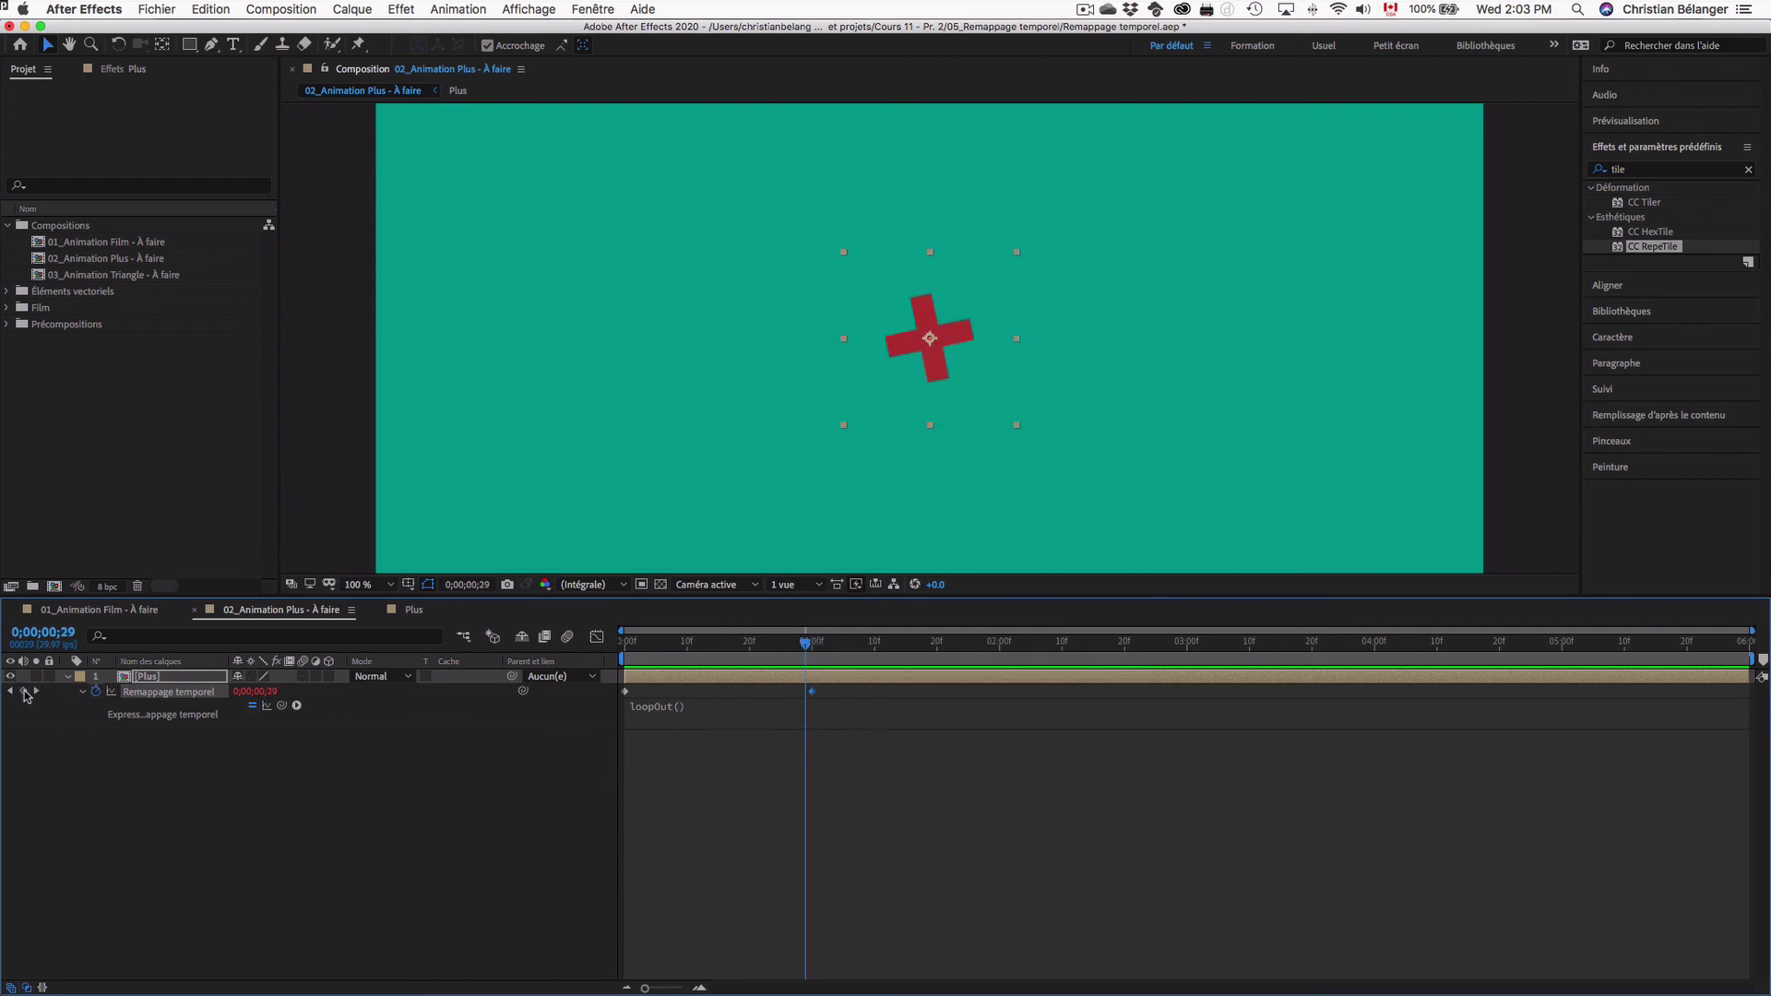
pyautogui.click(901, 726)
pyautogui.moveTo(808, 648)
pyautogui.mouseDown()
pyautogui.moveTo(824, 651)
pyautogui.moveTo(757, 651)
pyautogui.moveTo(822, 656)
pyautogui.mouseUp()
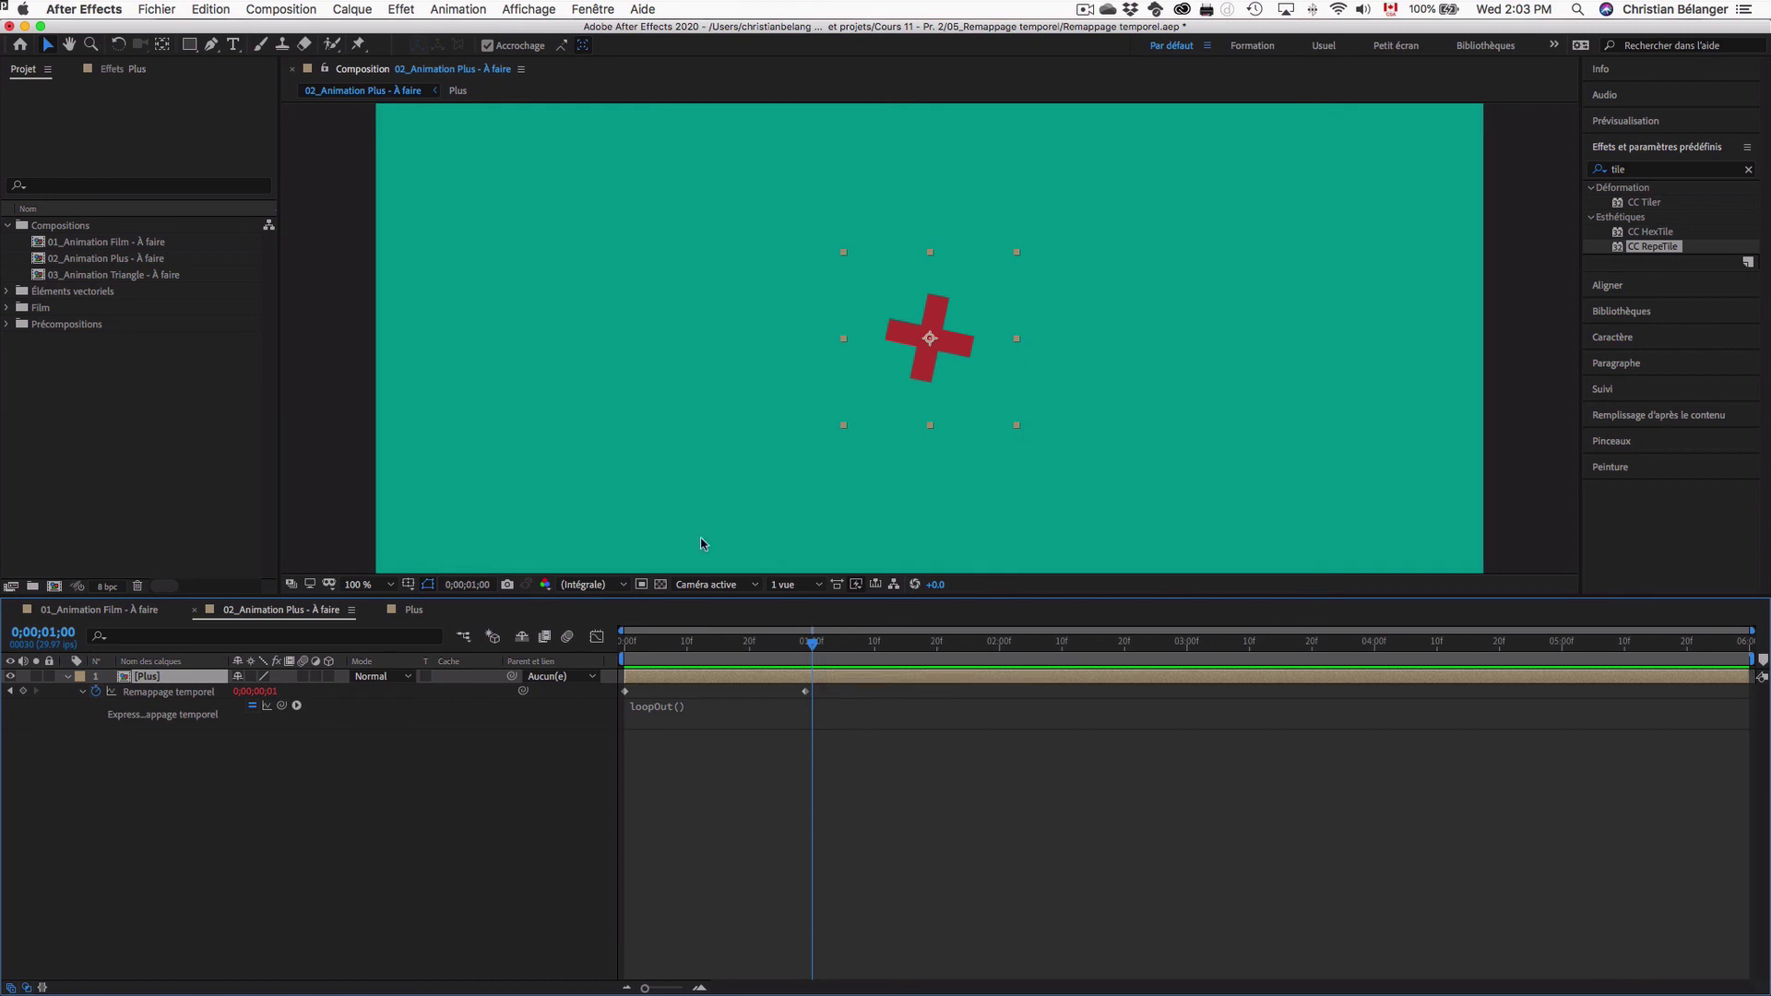
# - Open the Triangle precomposition from 03_Animation Triangle - À faire and trim its duration to a work area ending at 0;00;01;00
pyautogui.doubleClick(120, 275)
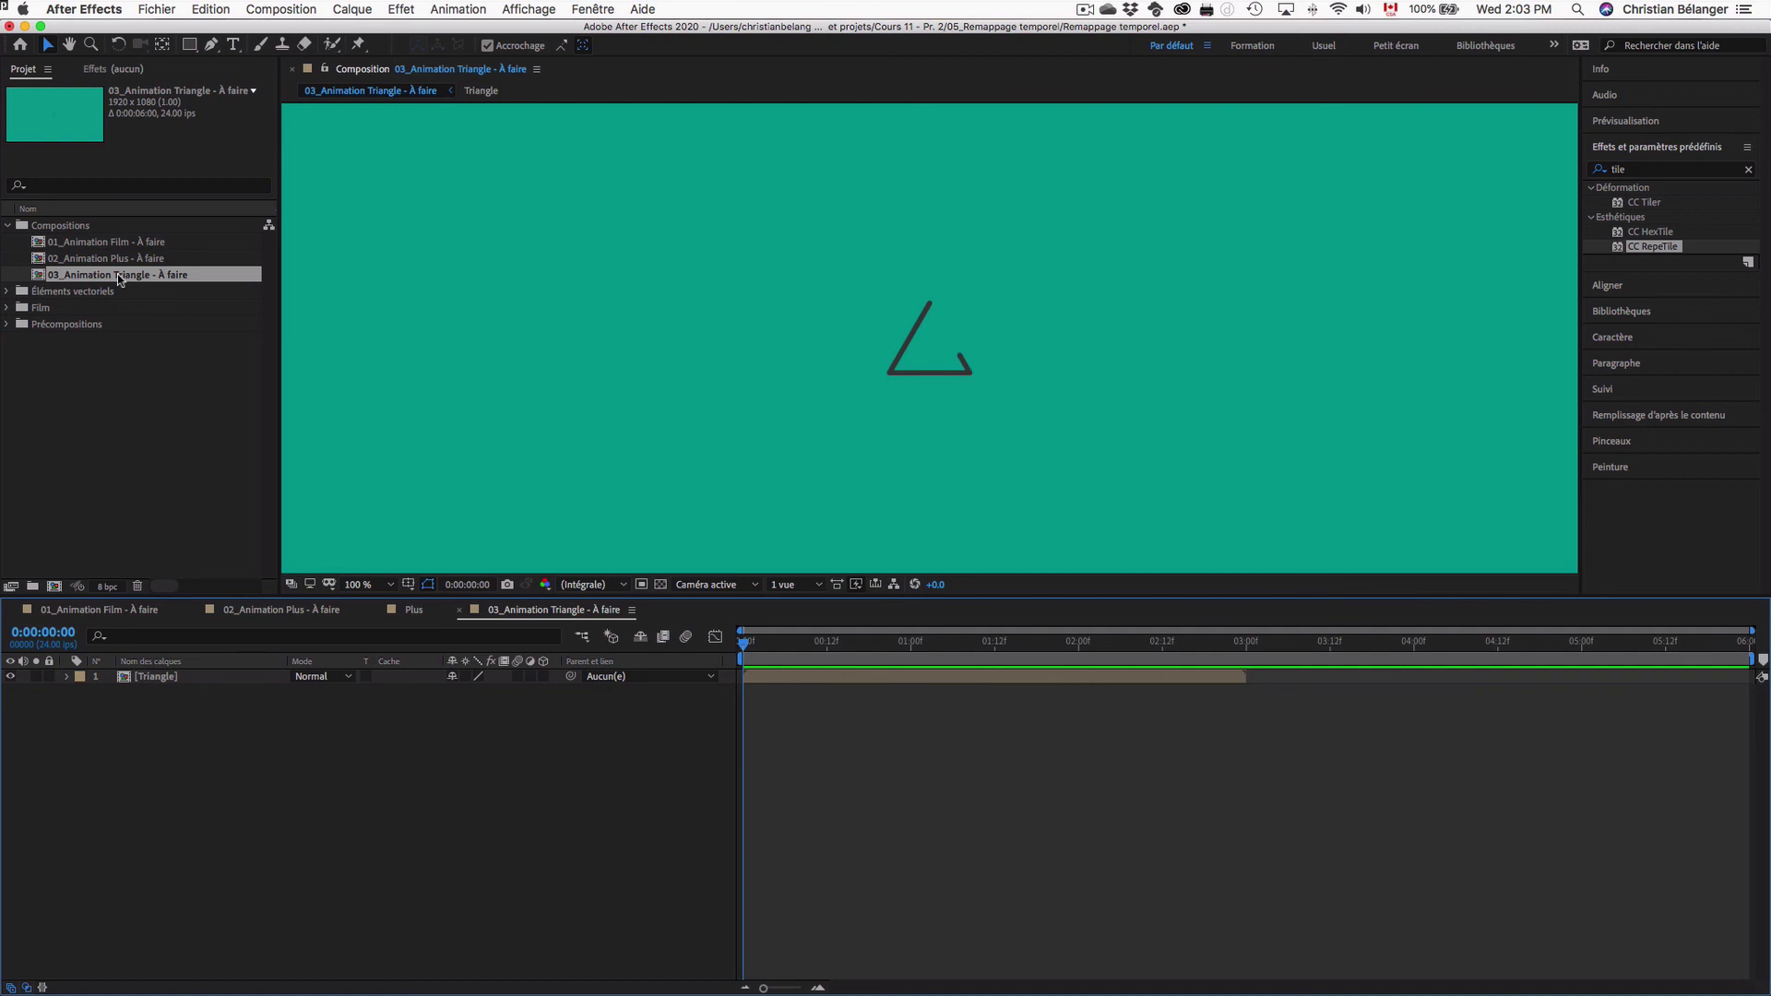
pyautogui.click(136, 677)
pyautogui.doubleClick(153, 680)
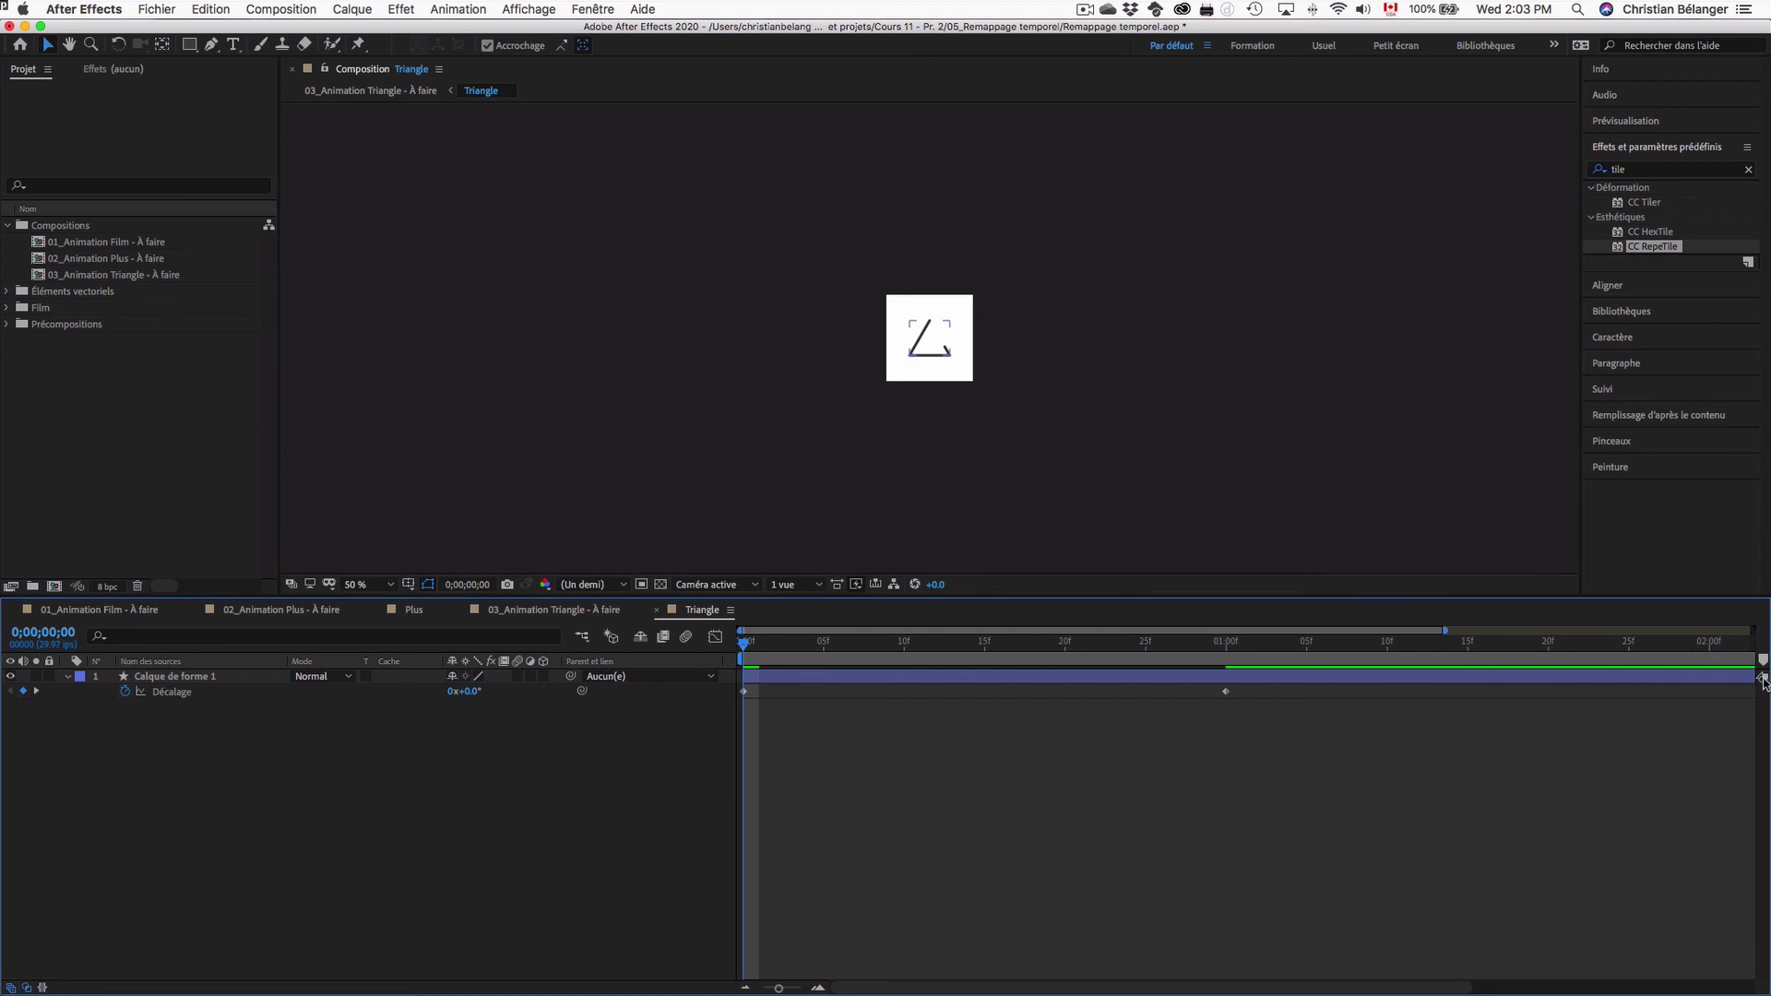
pyautogui.moveTo(779, 988); pyautogui.dragTo(763, 989)
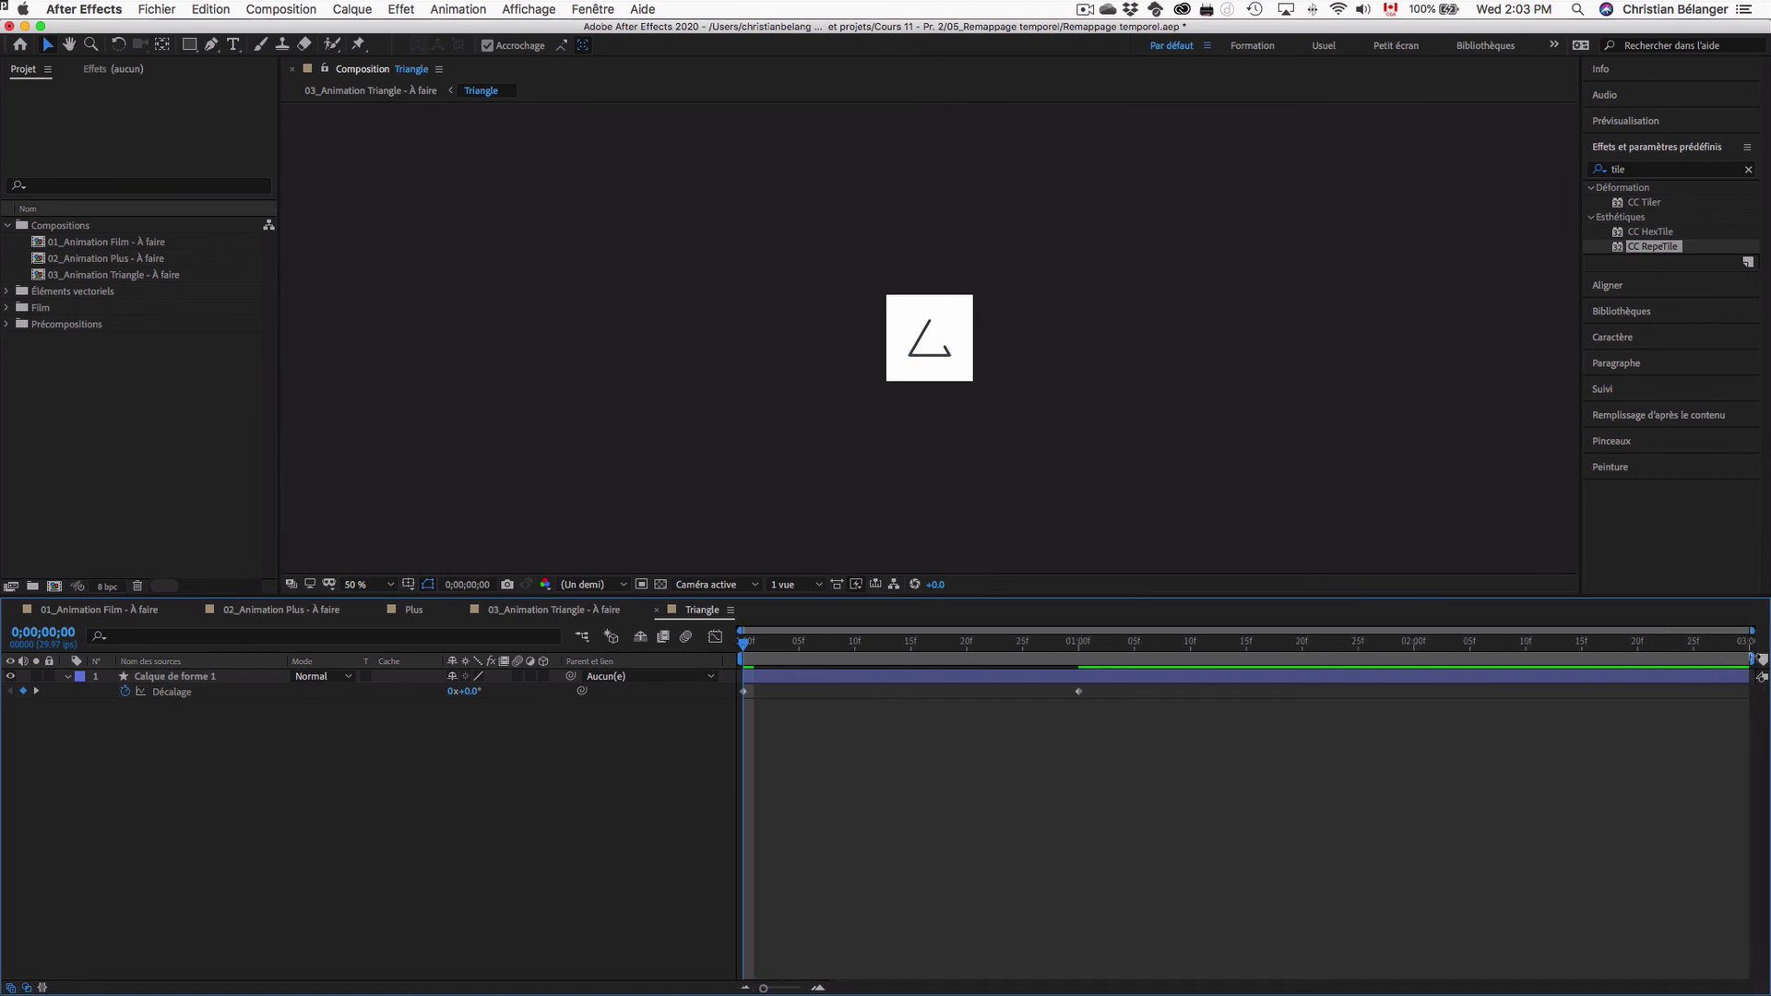
pyautogui.moveTo(1751, 659); pyautogui.dragTo(1083, 655)
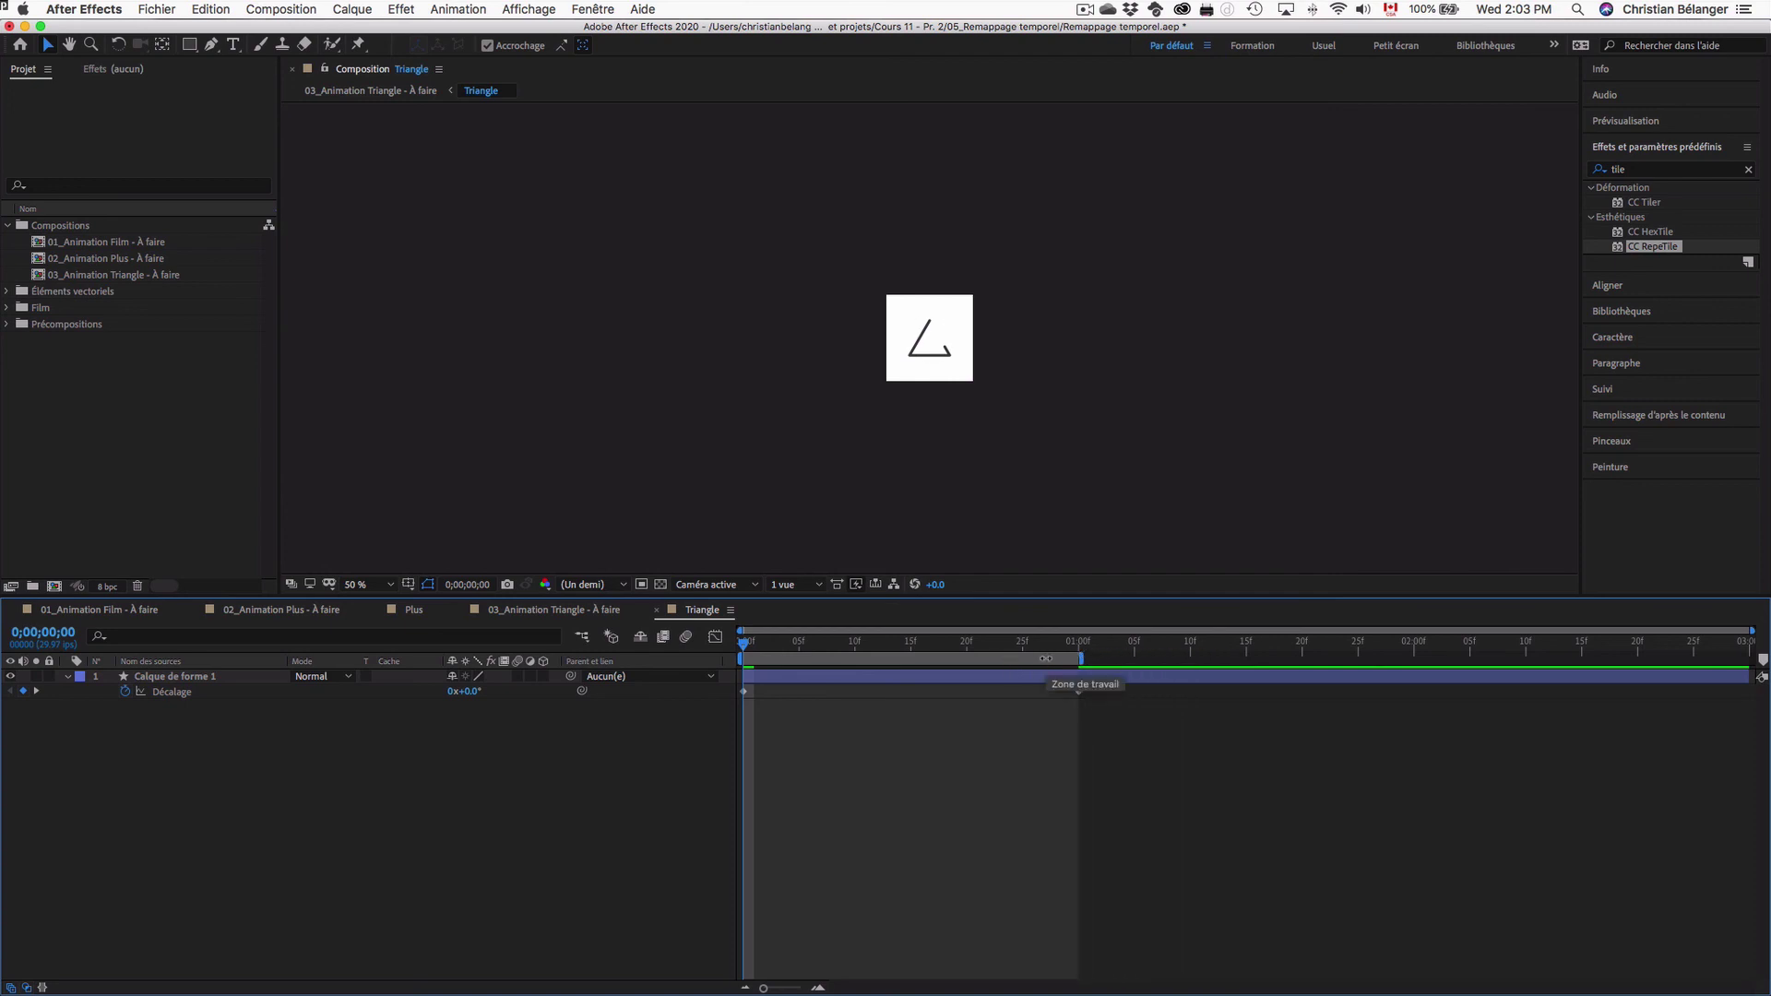
pyautogui.rightClick(1046, 660)
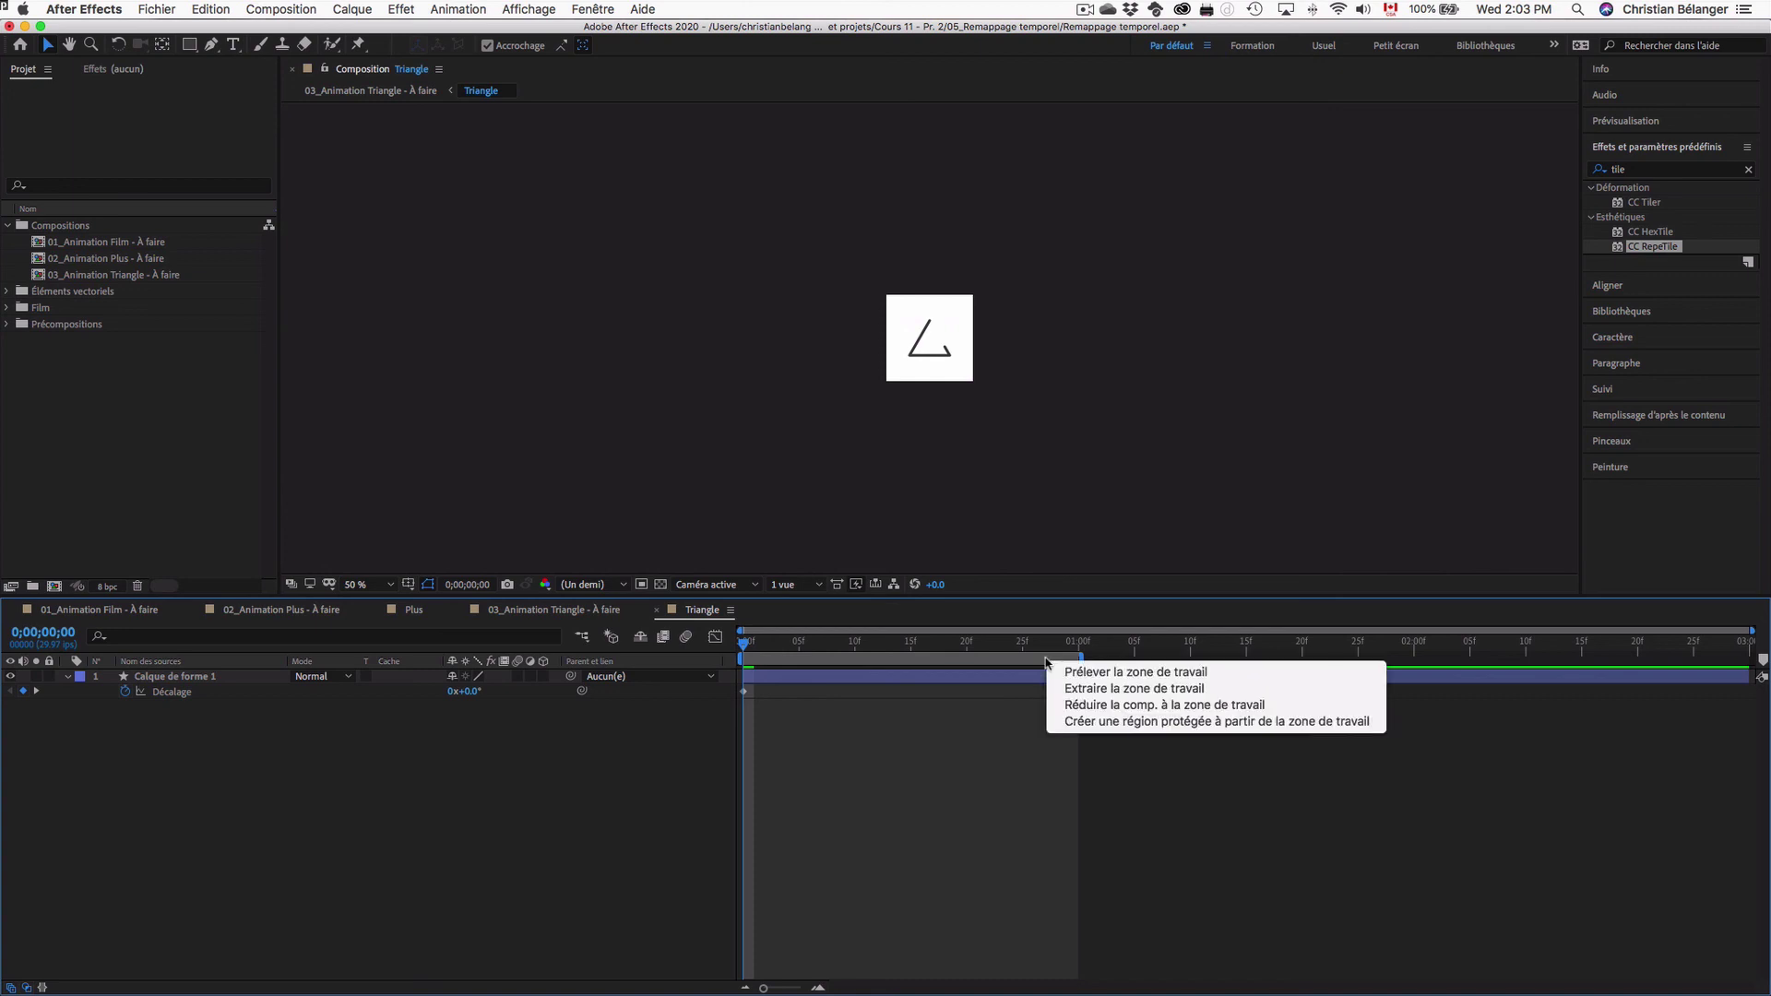
pyautogui.click(1087, 707)
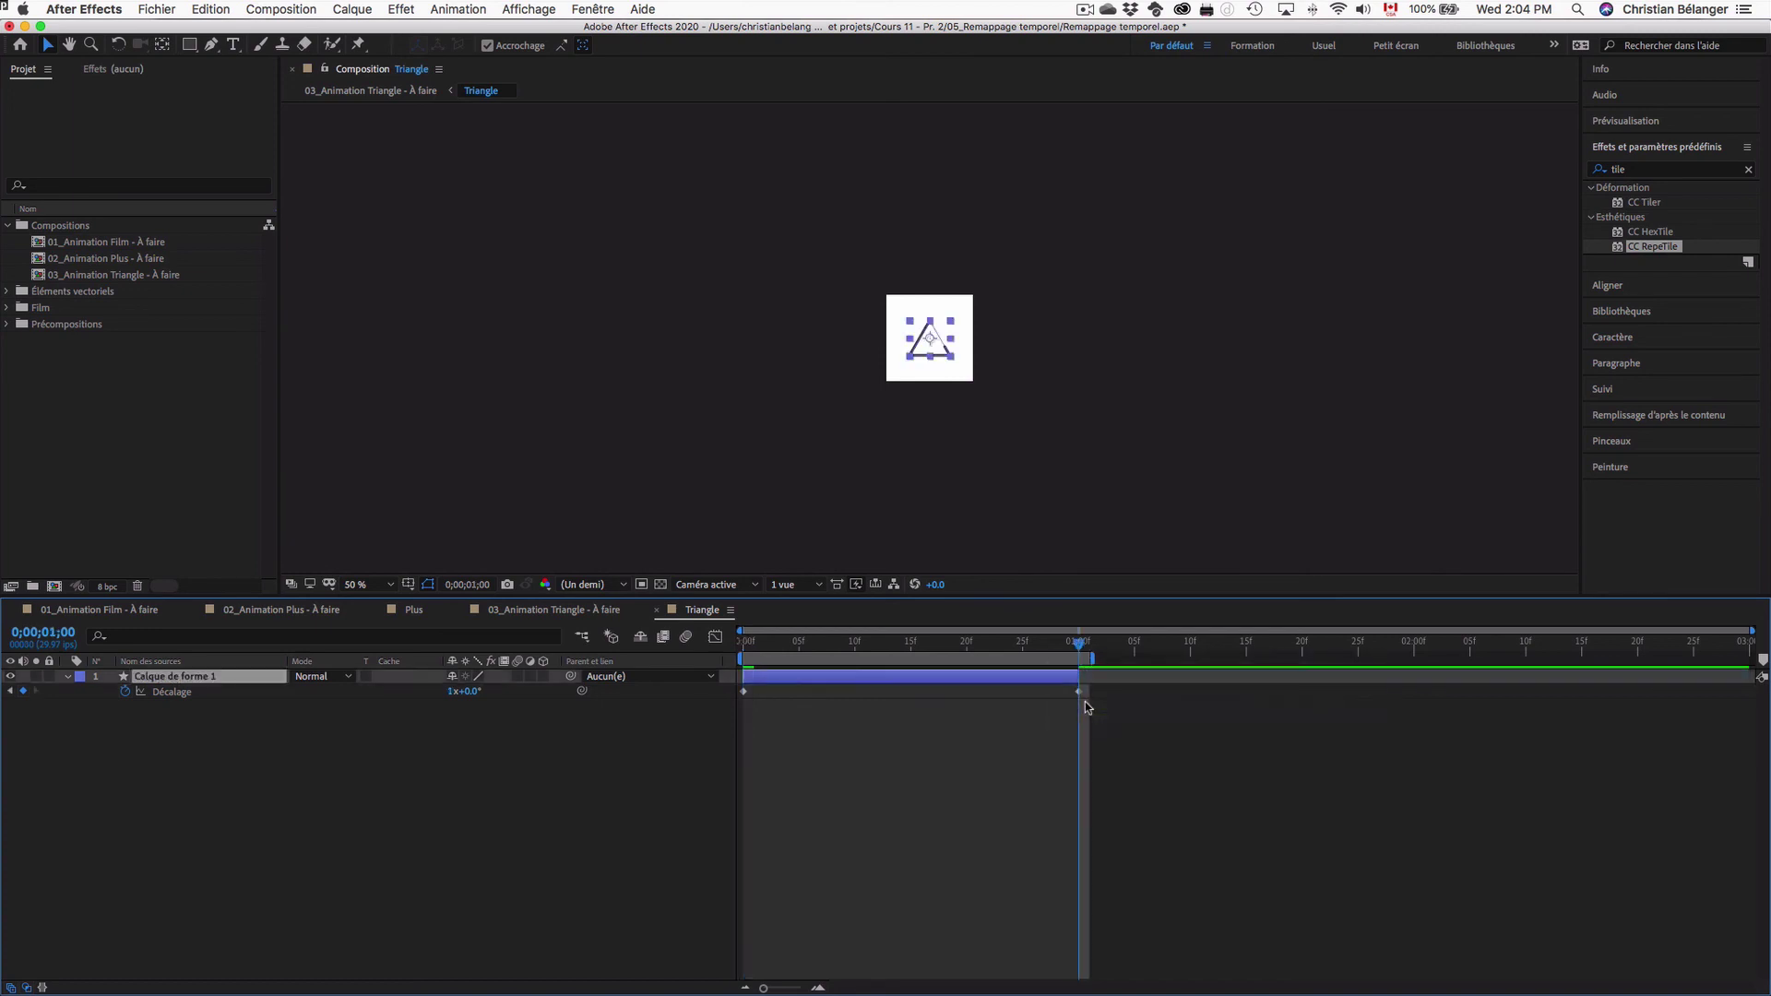
# - Preview the trimmed Triangle precomposition, then return to 03_Animation Triangle - À faire and preview it from the start
pyautogui.press('space')
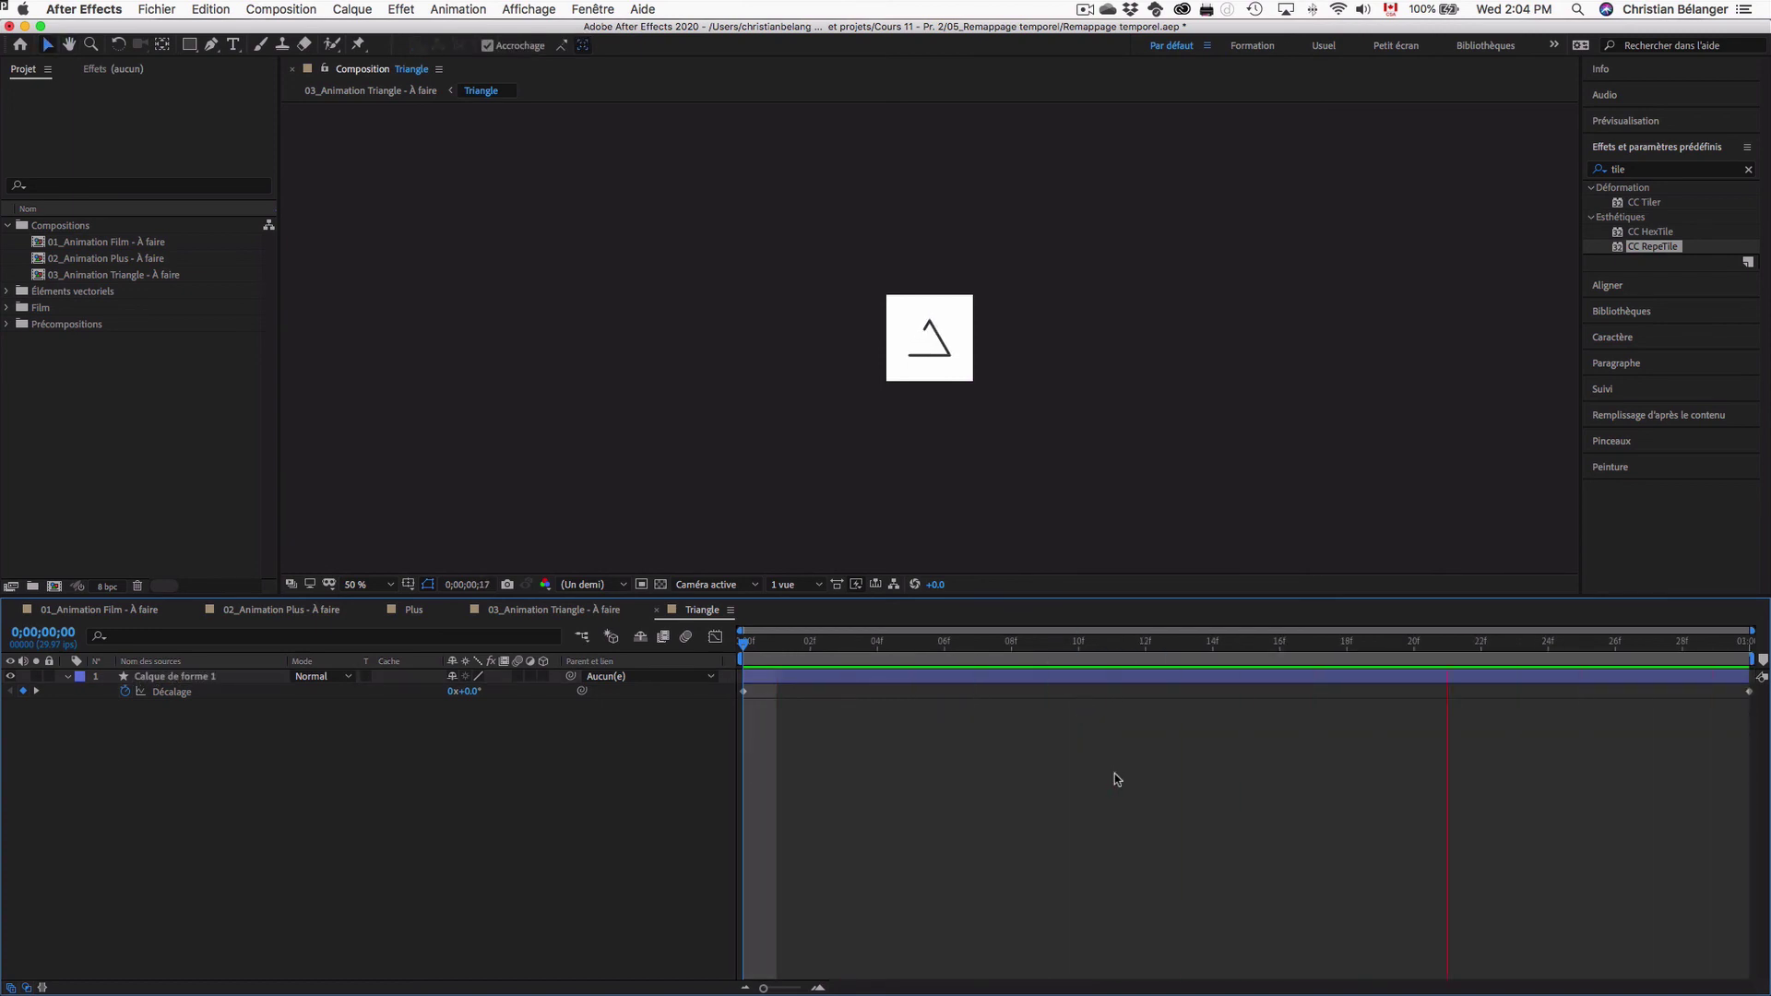
pyautogui.press('space')
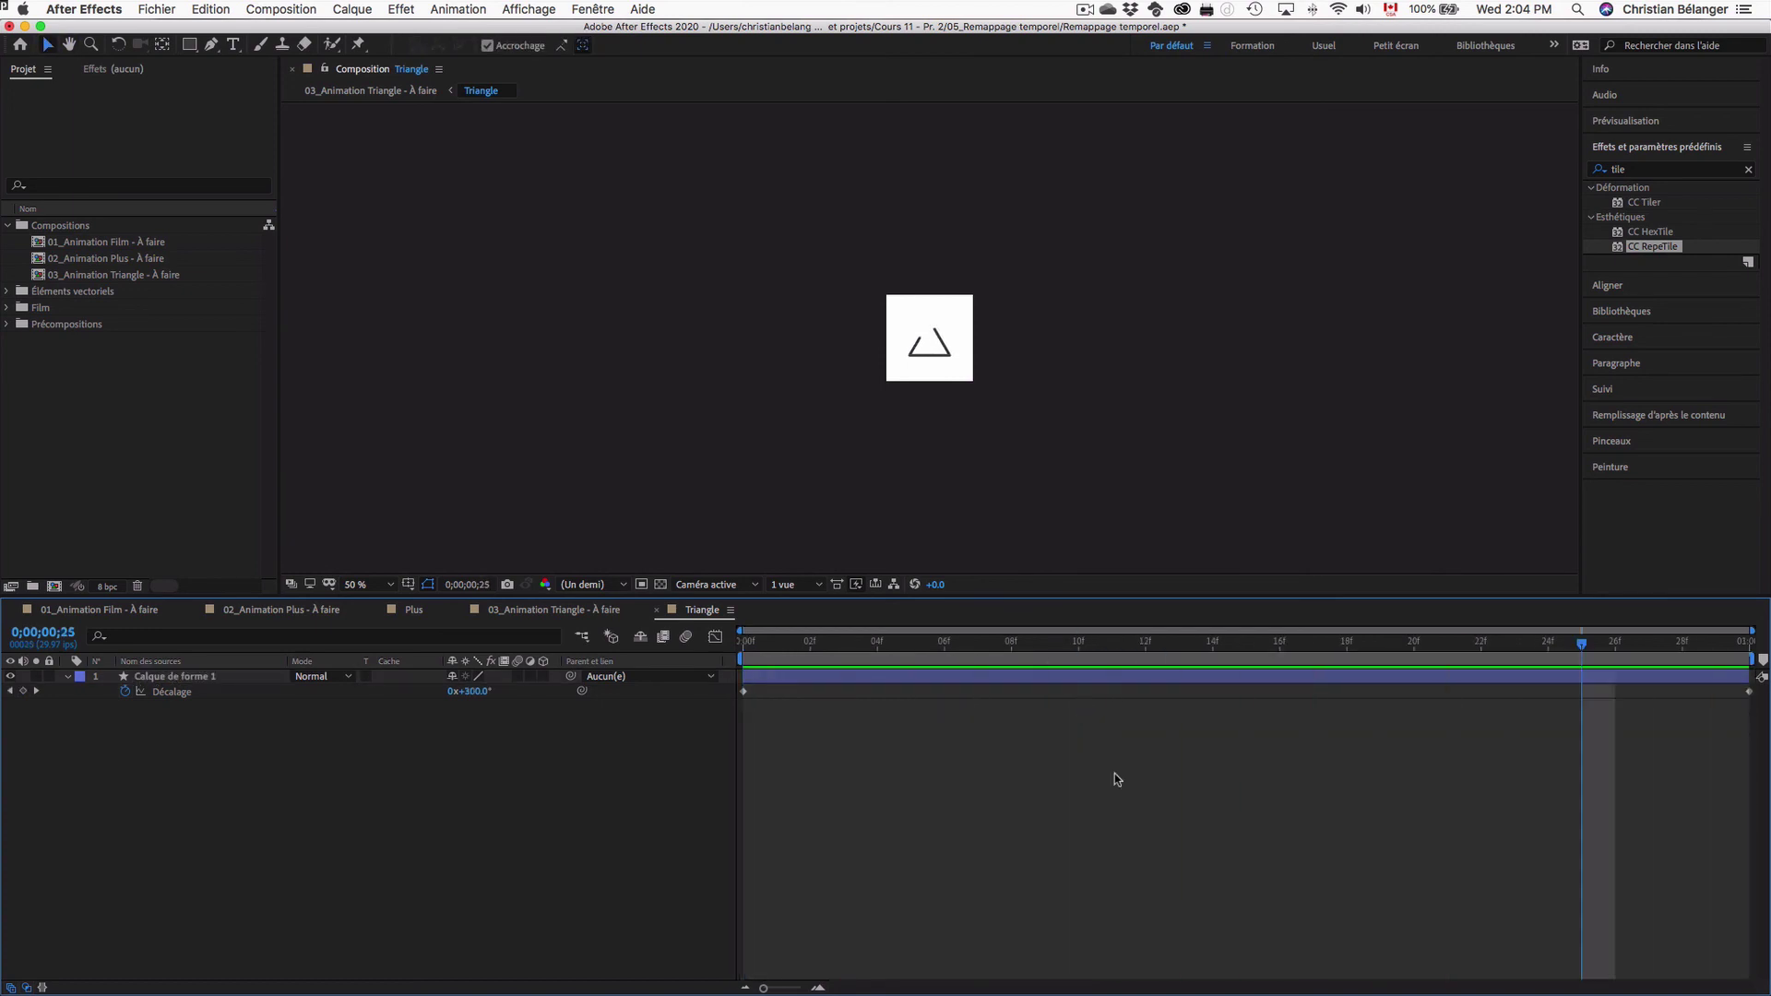
pyautogui.click(600, 609)
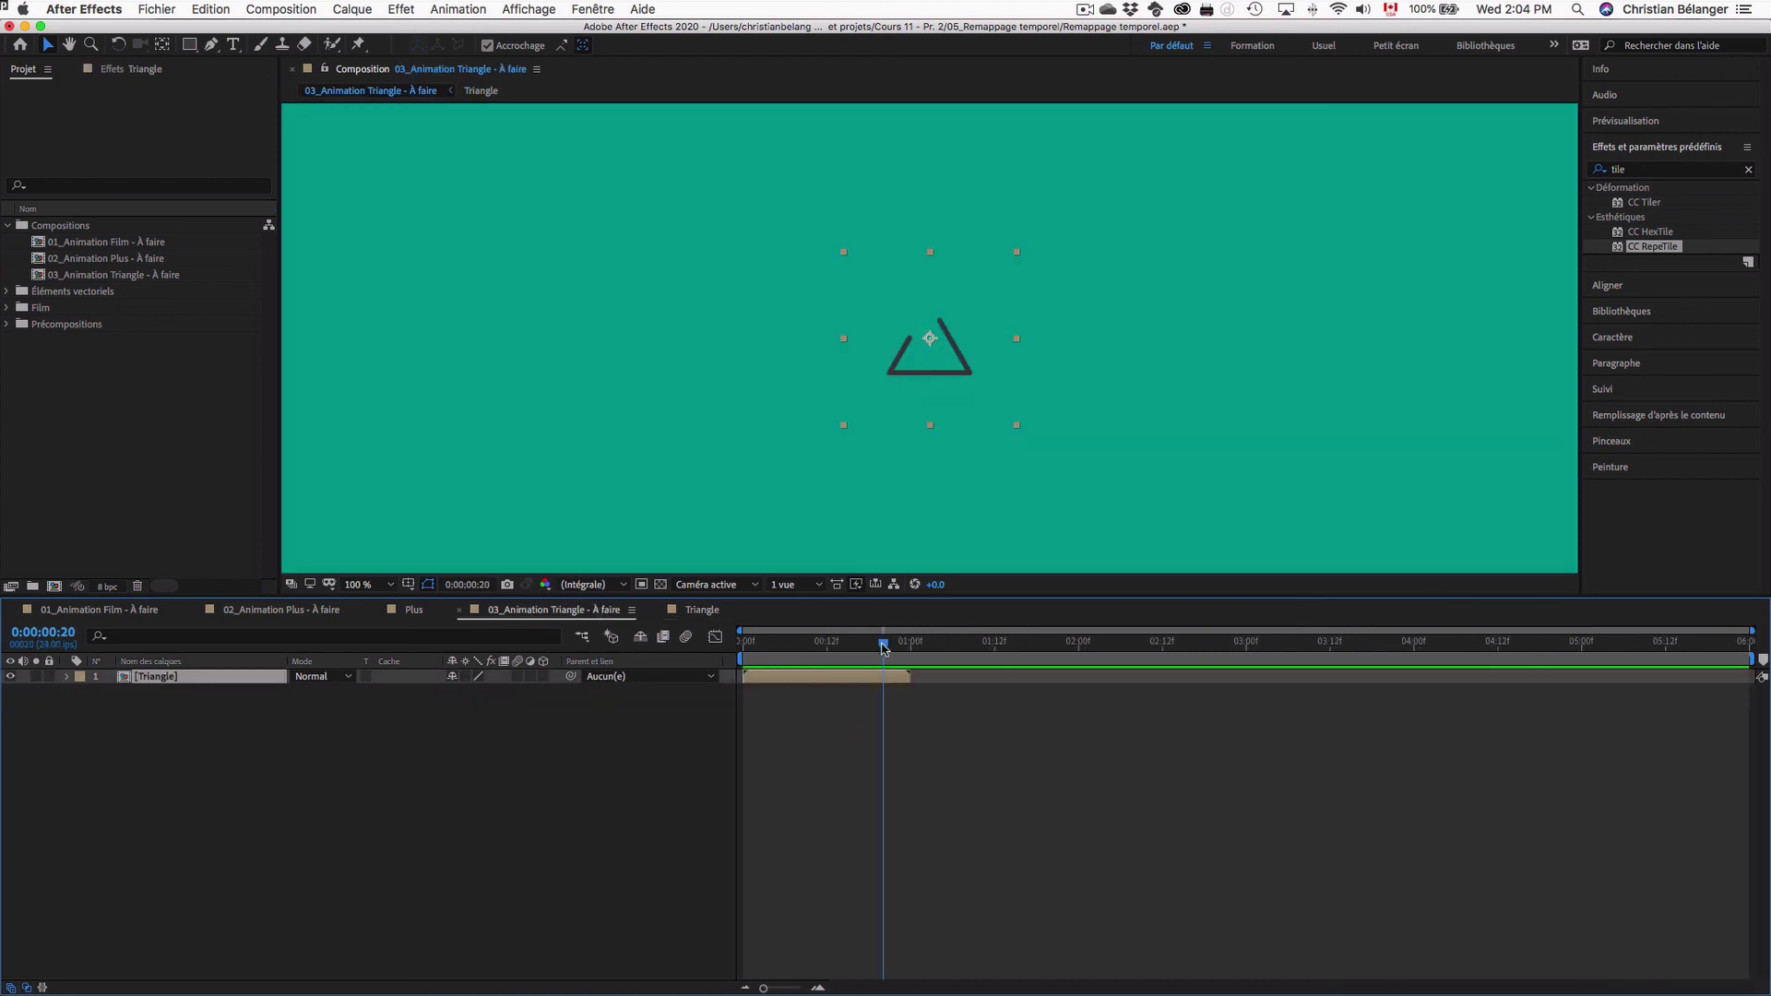
pyautogui.moveTo(884, 644); pyautogui.dragTo(729, 646)
pyautogui.press('space')
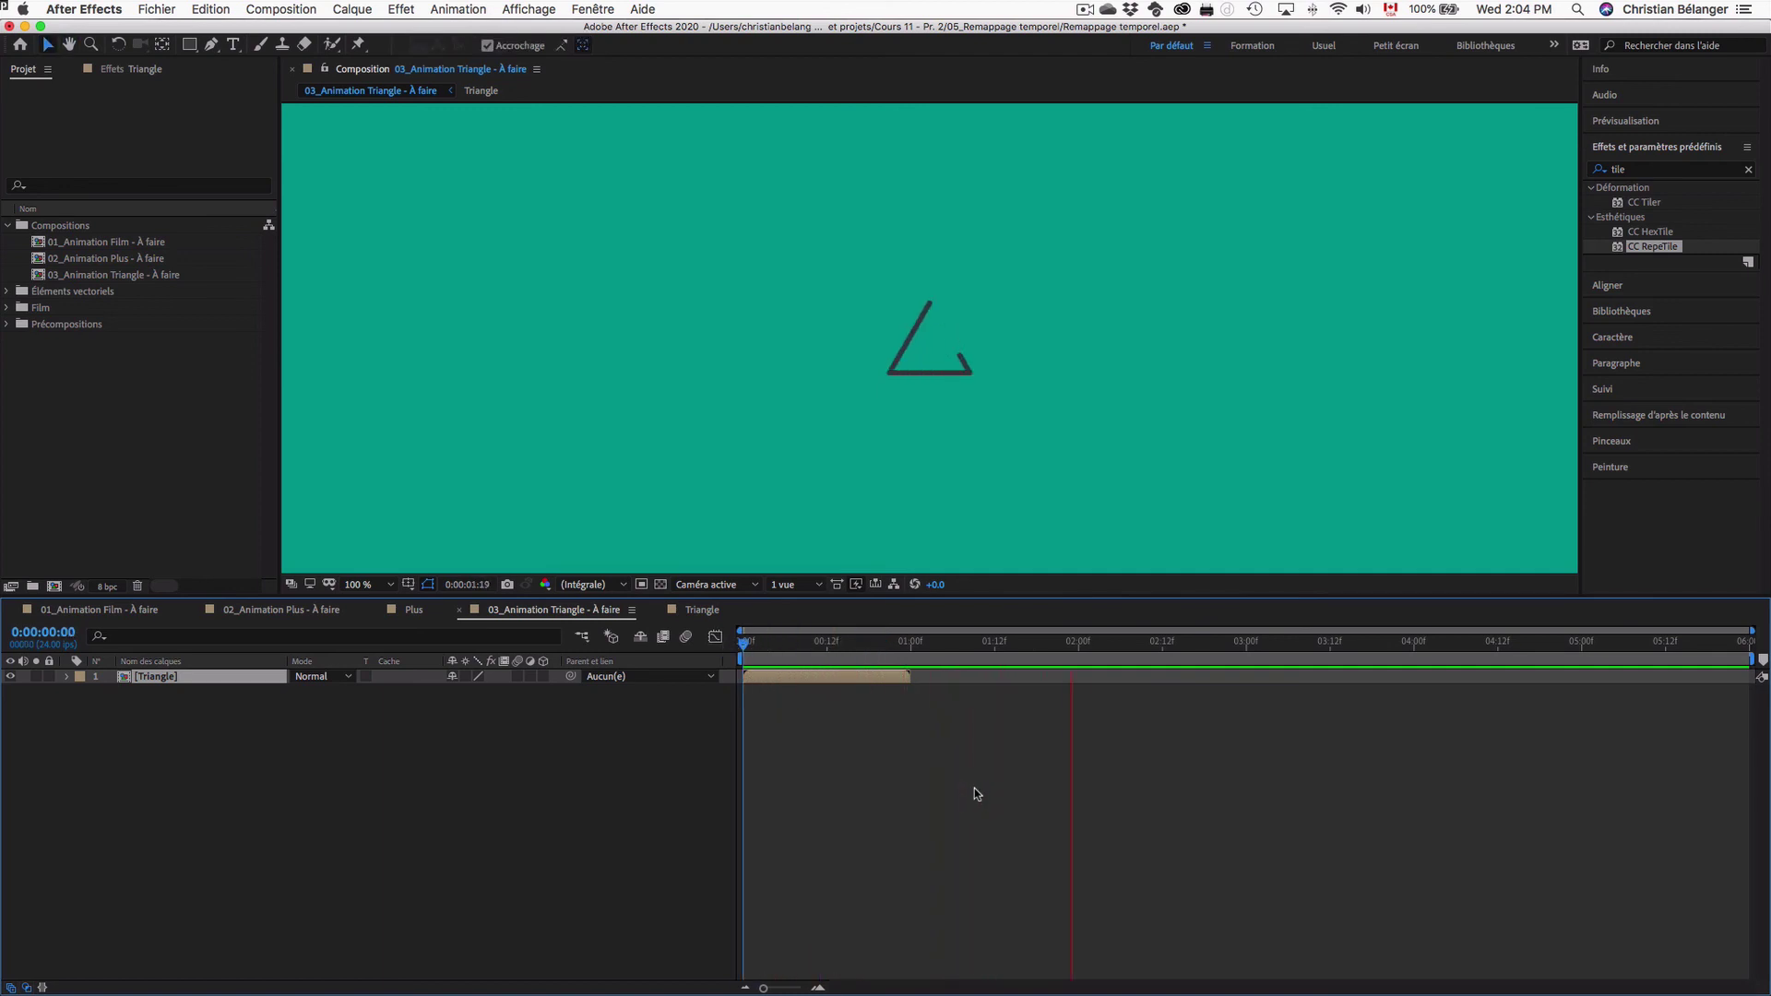
pyautogui.press('space')
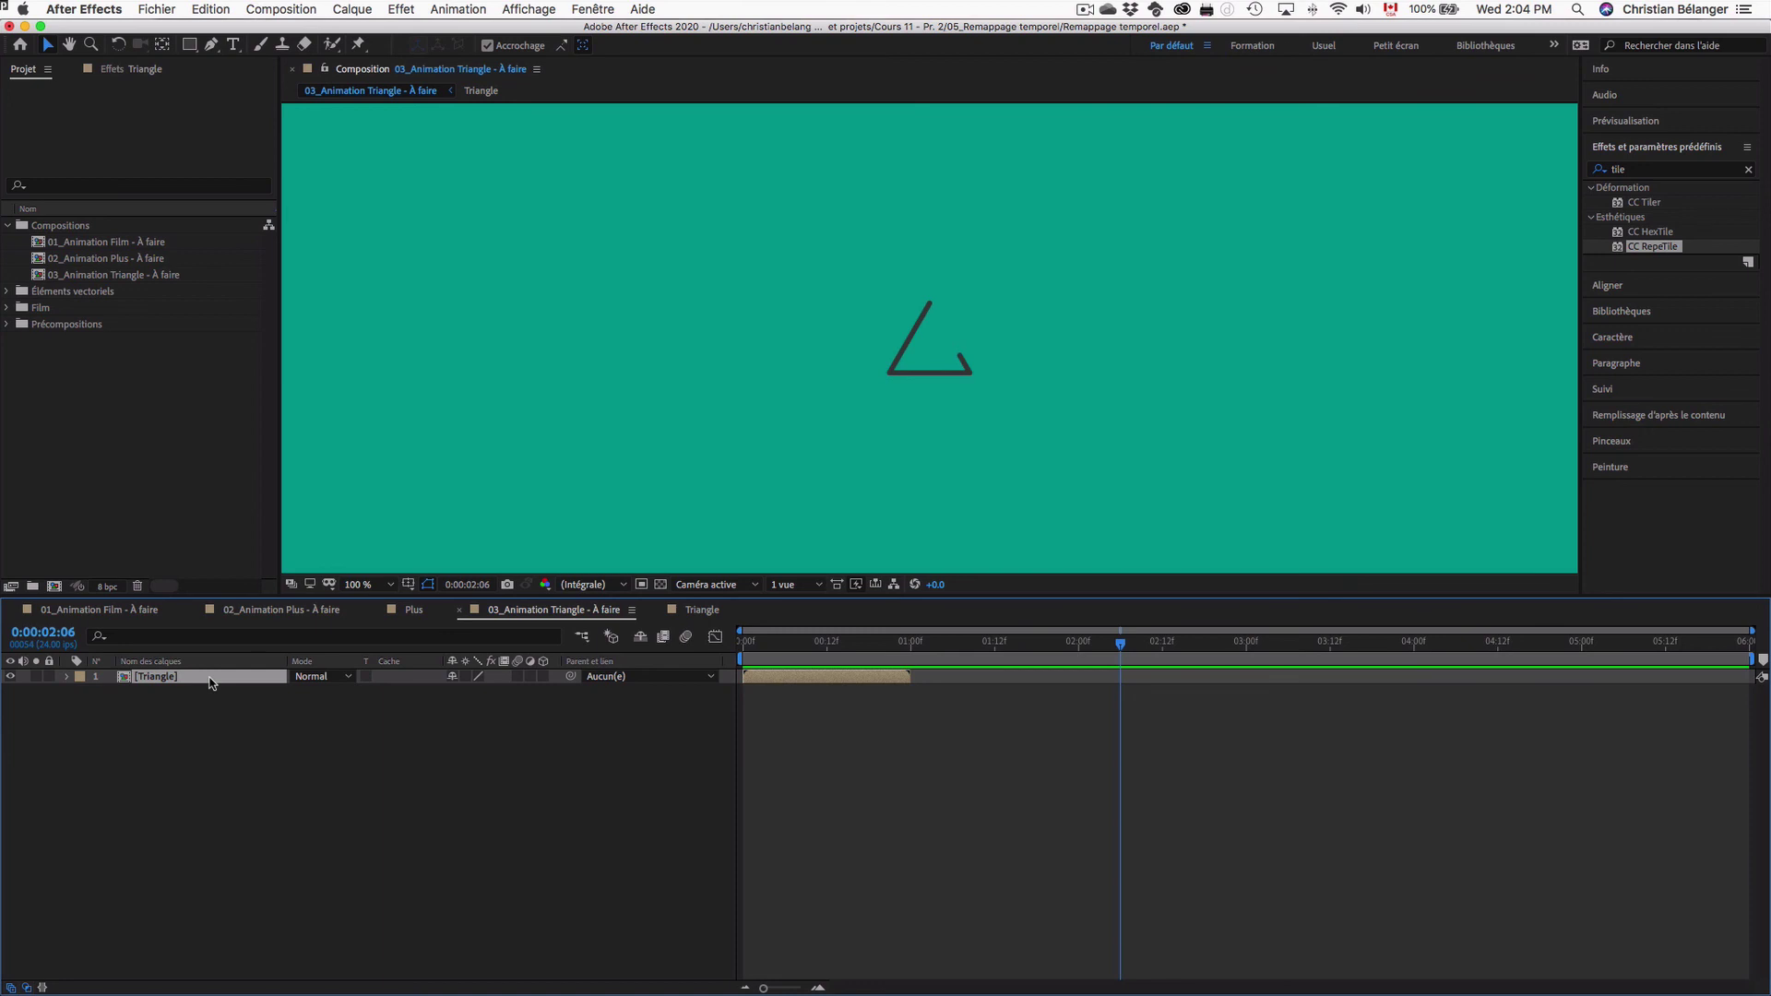
# - Enable time remapping on the Triangle layer and extend its out point to the end of the composition
pyautogui.press('super+alt+t')
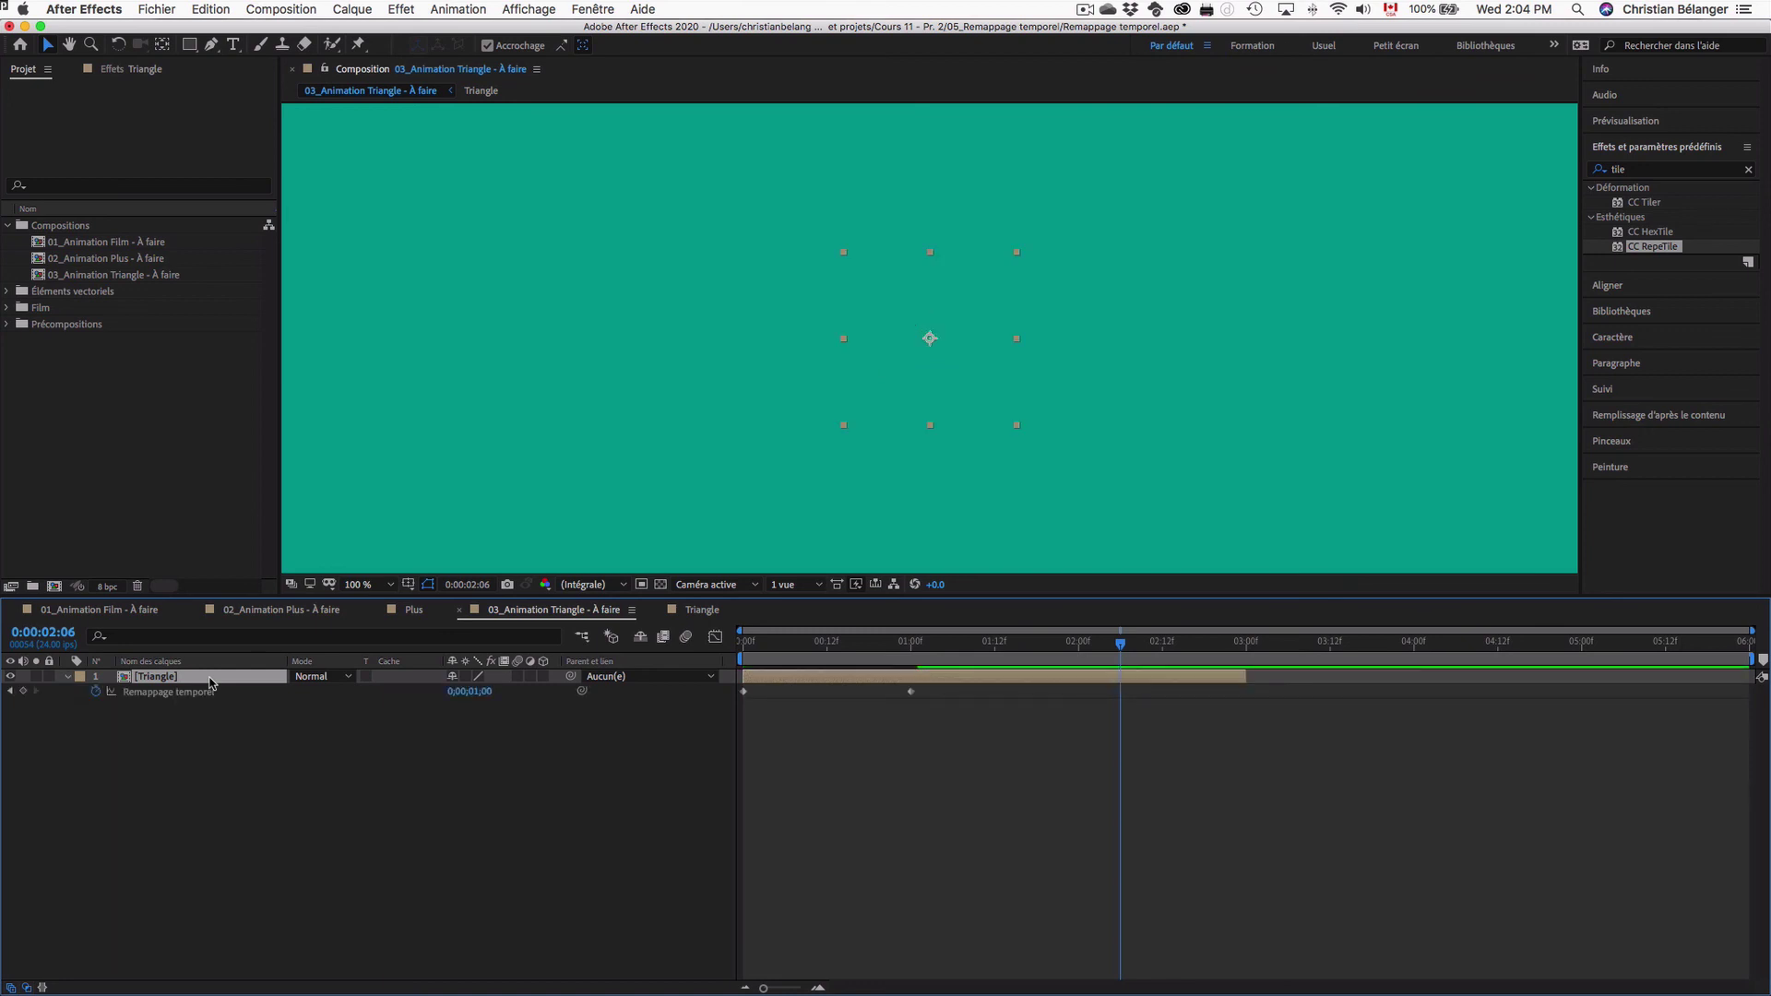
pyautogui.moveTo(1246, 675); pyautogui.dragTo(1746, 679)
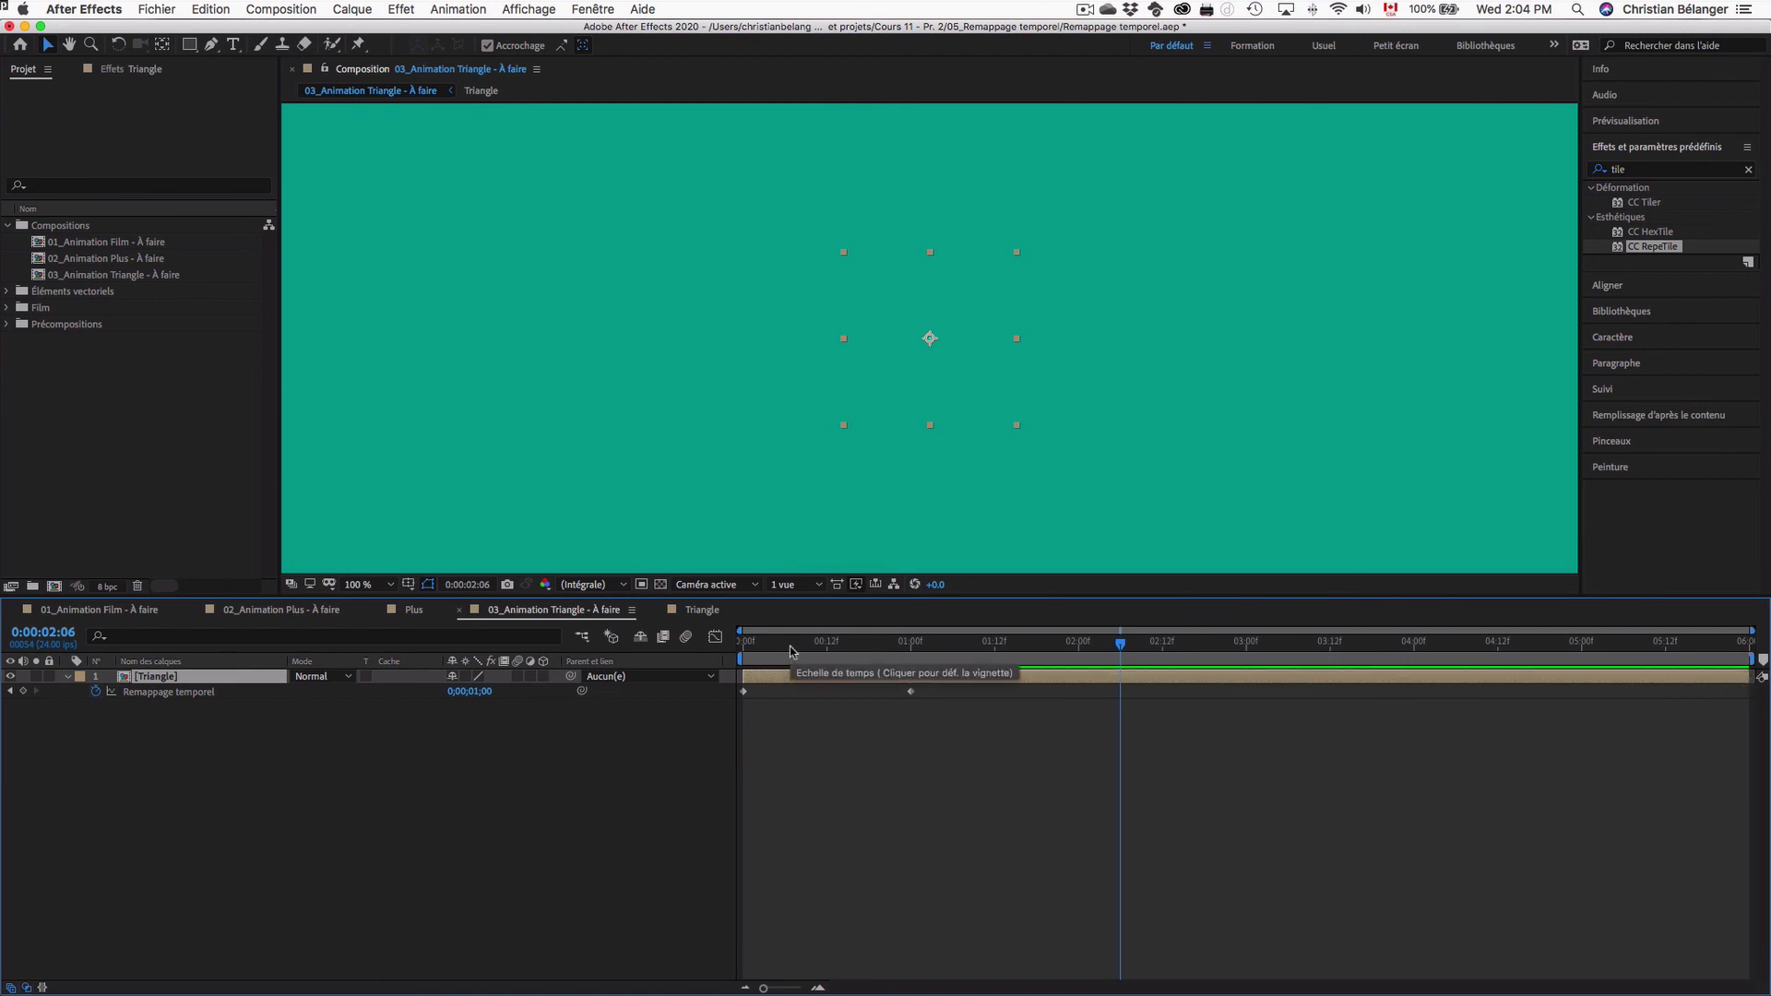
# - Add a loopOut() expression to the Triangle layer's time-remap property
pyautogui.keyDown('alt'); pyautogui.click(98, 692); pyautogui.keyUp('alt')
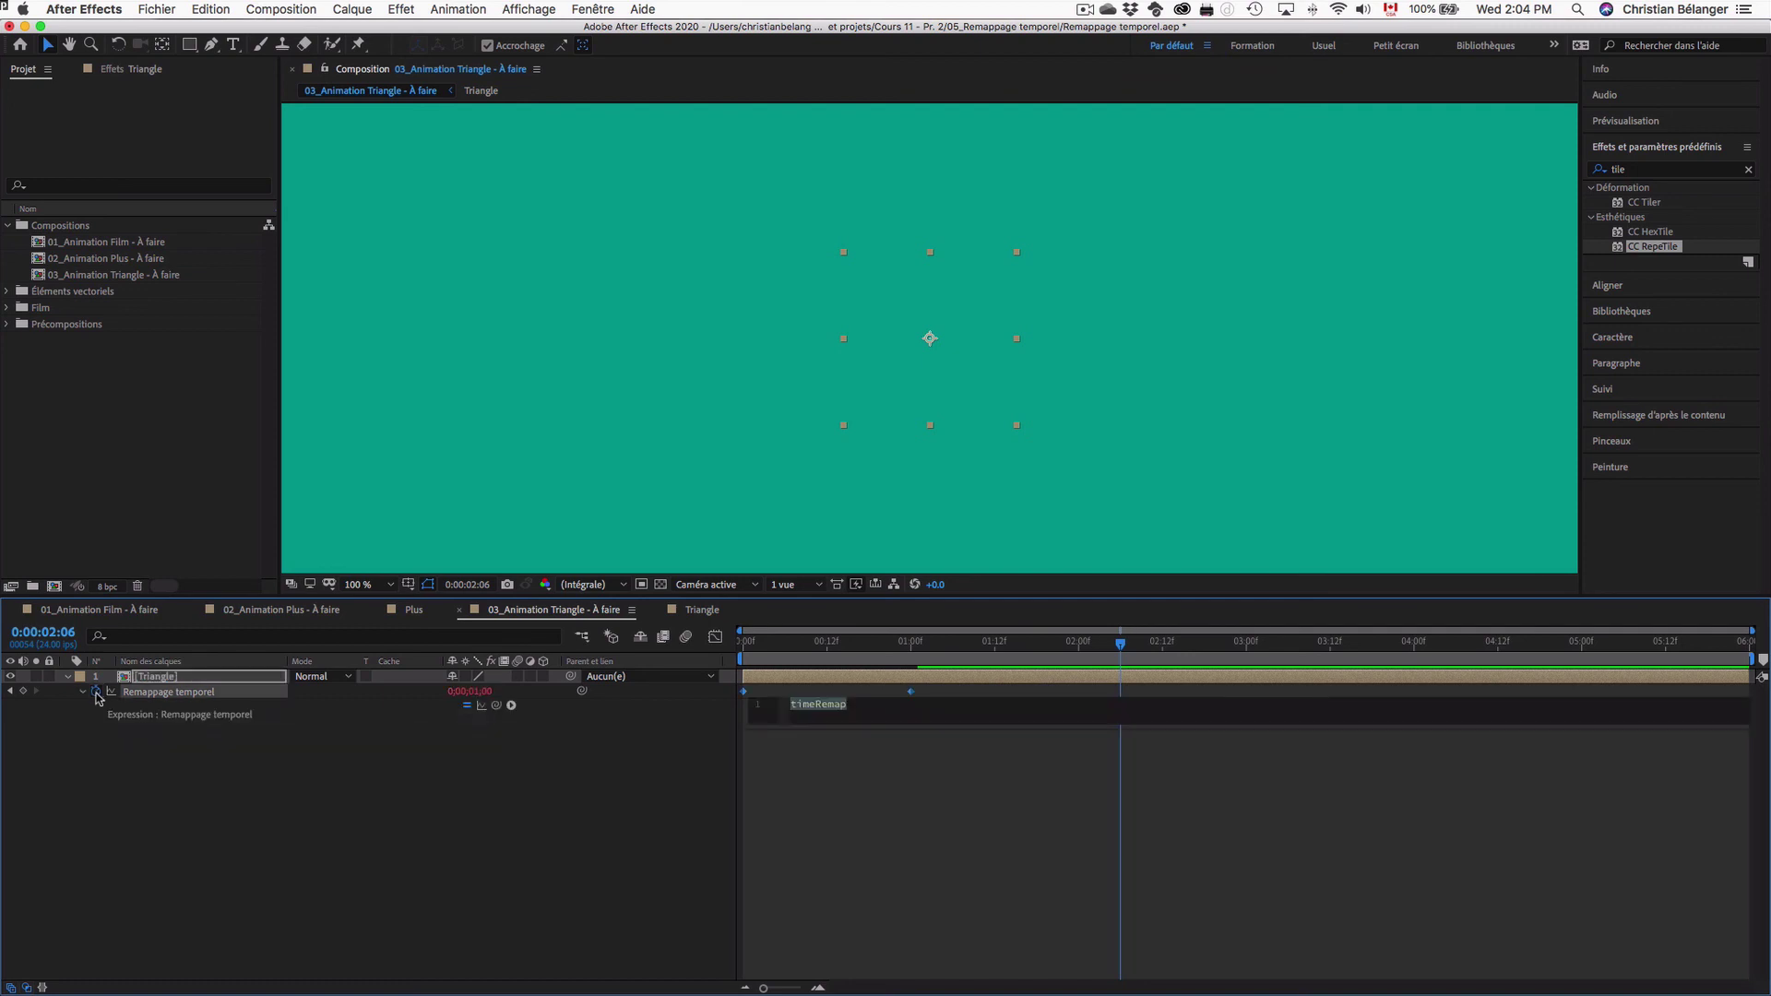
pyautogui.write('loop')
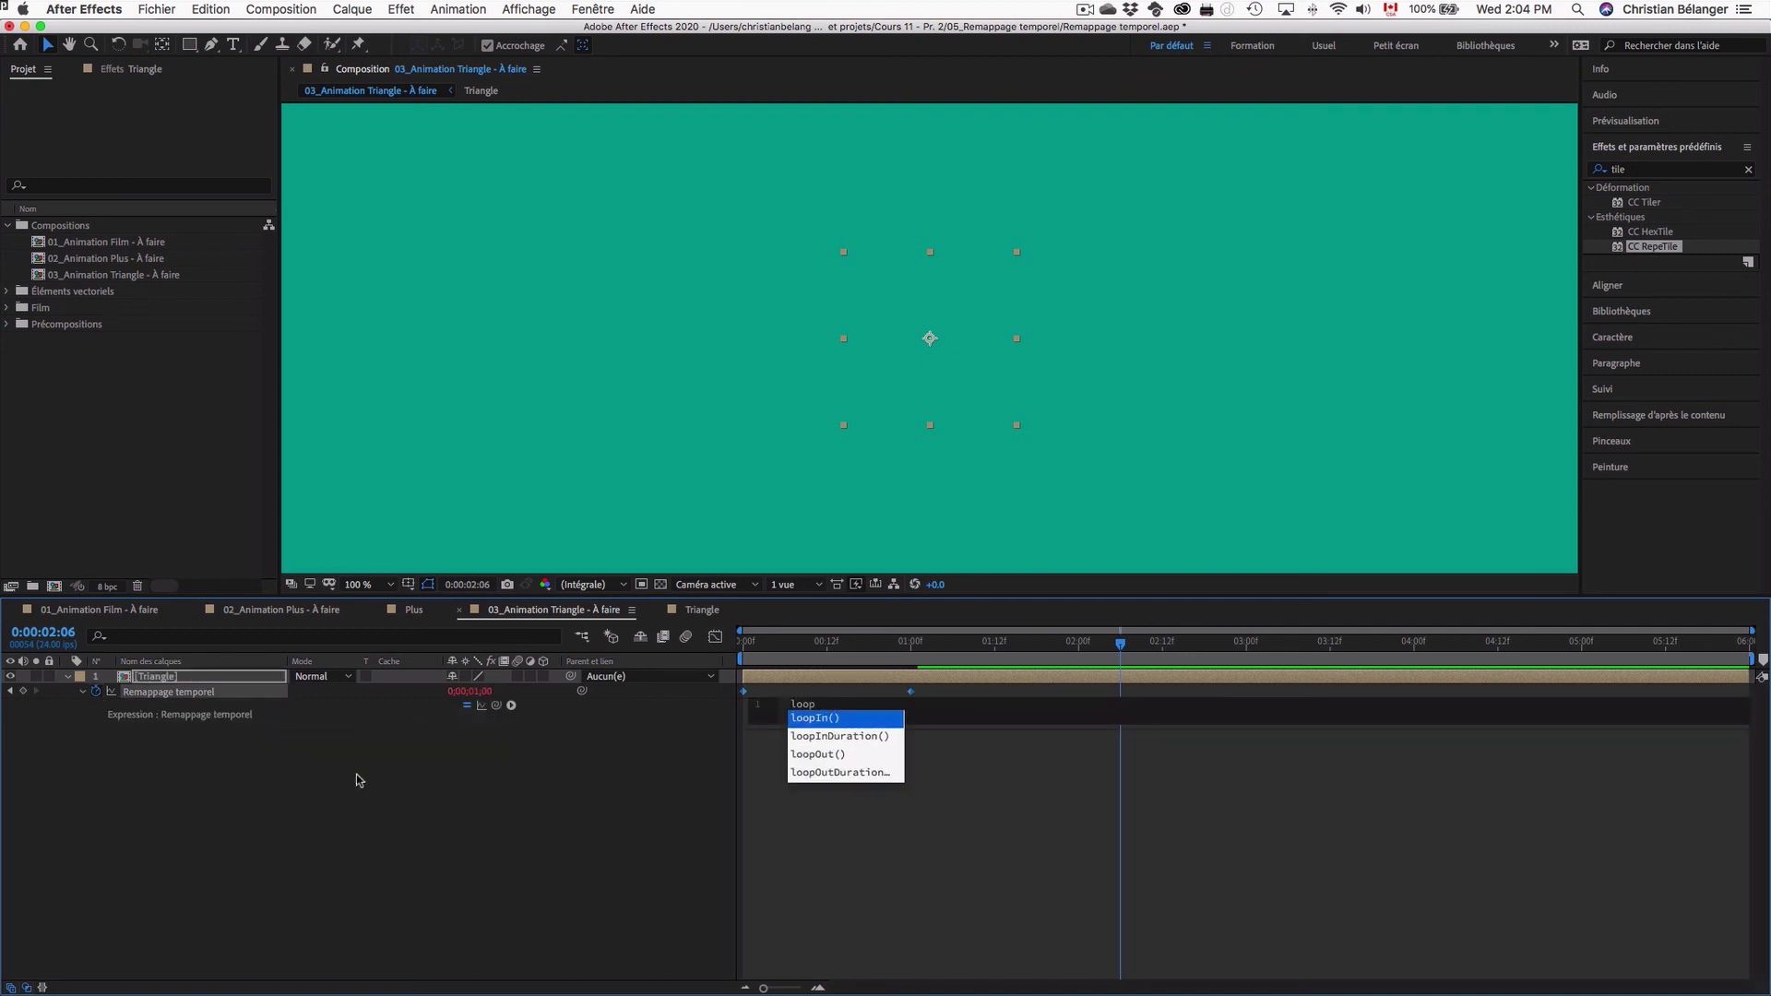
pyautogui.click(817, 755)
pyautogui.click(835, 815)
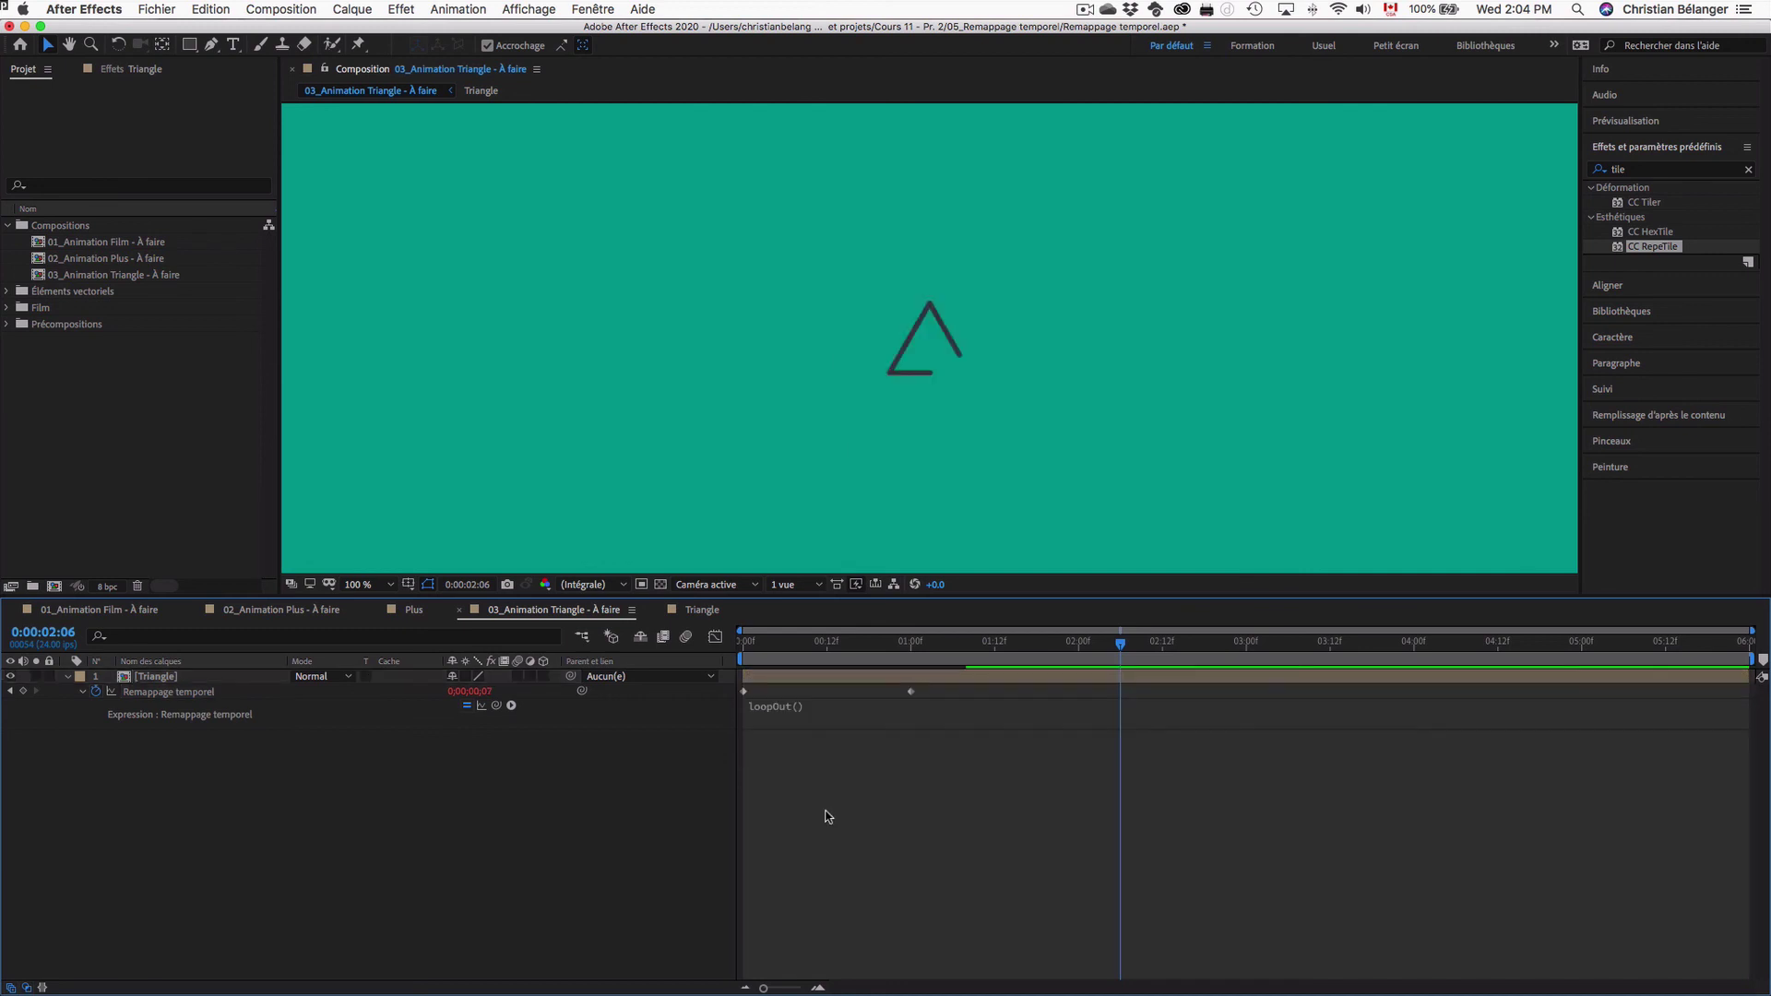
# - Preview the looping Triangle animation from the start of the composition, stopping playback after checking the loop
pyautogui.moveTo(844, 648); pyautogui.dragTo(664, 648)
pyautogui.press('space')
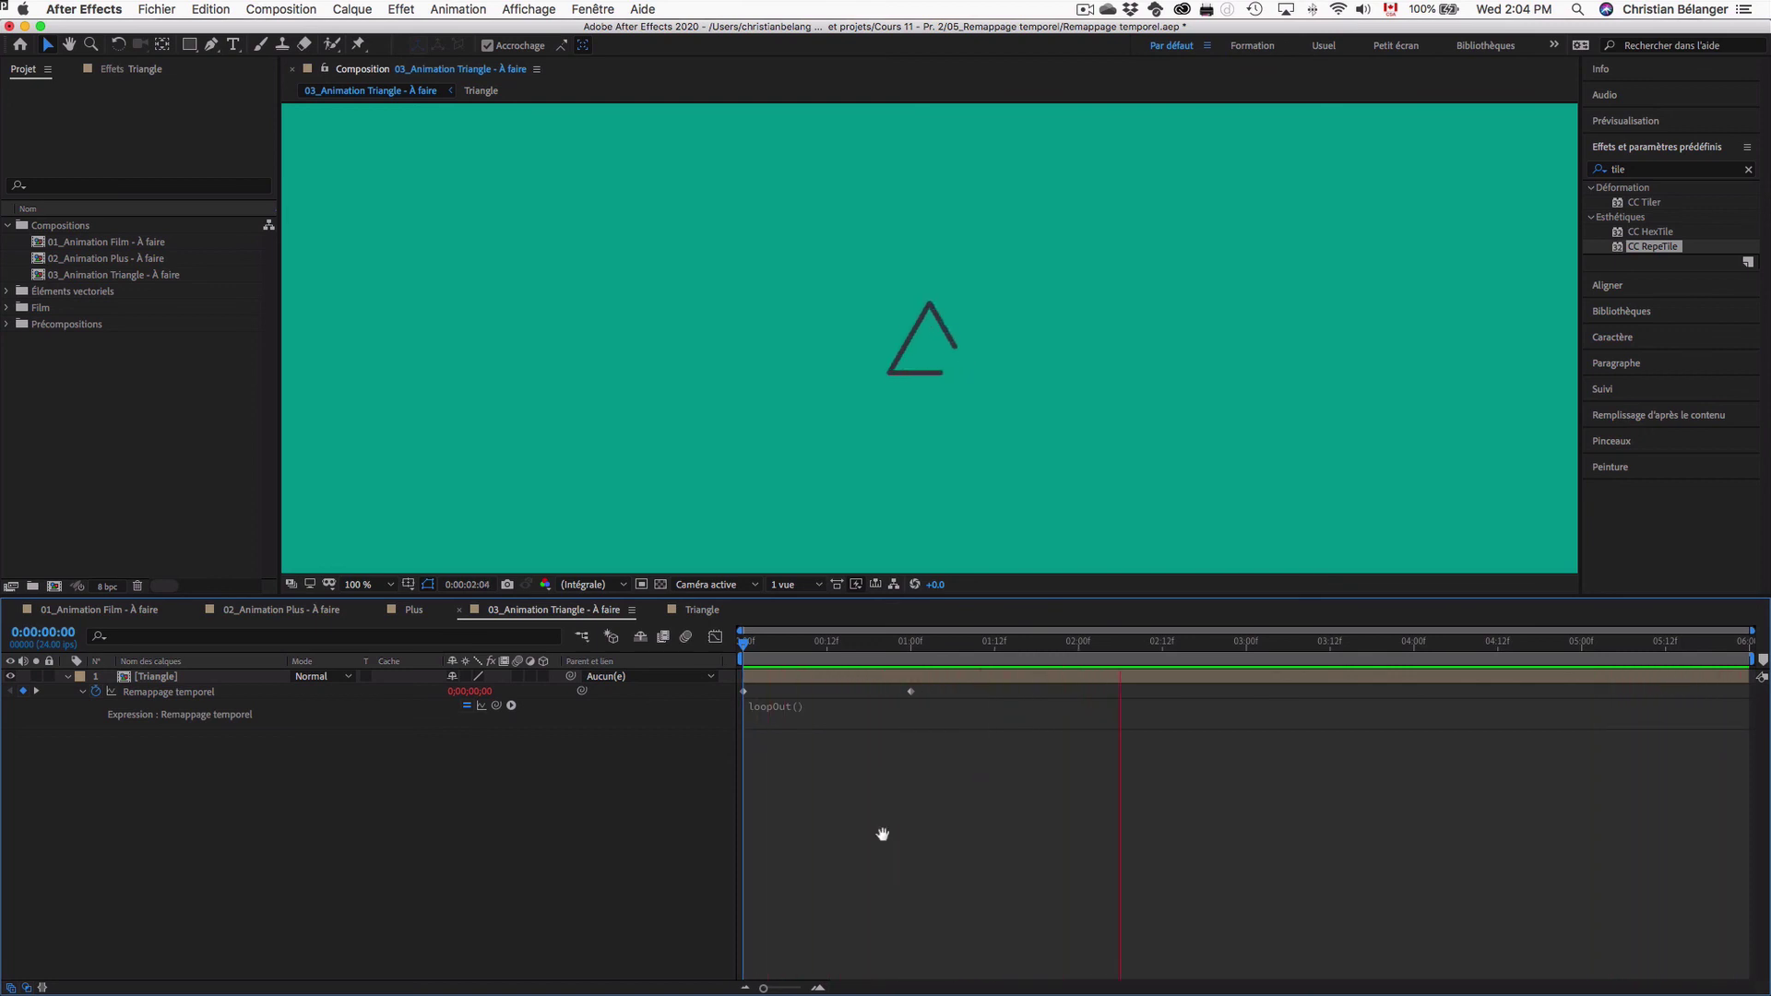
pyautogui.press('space')
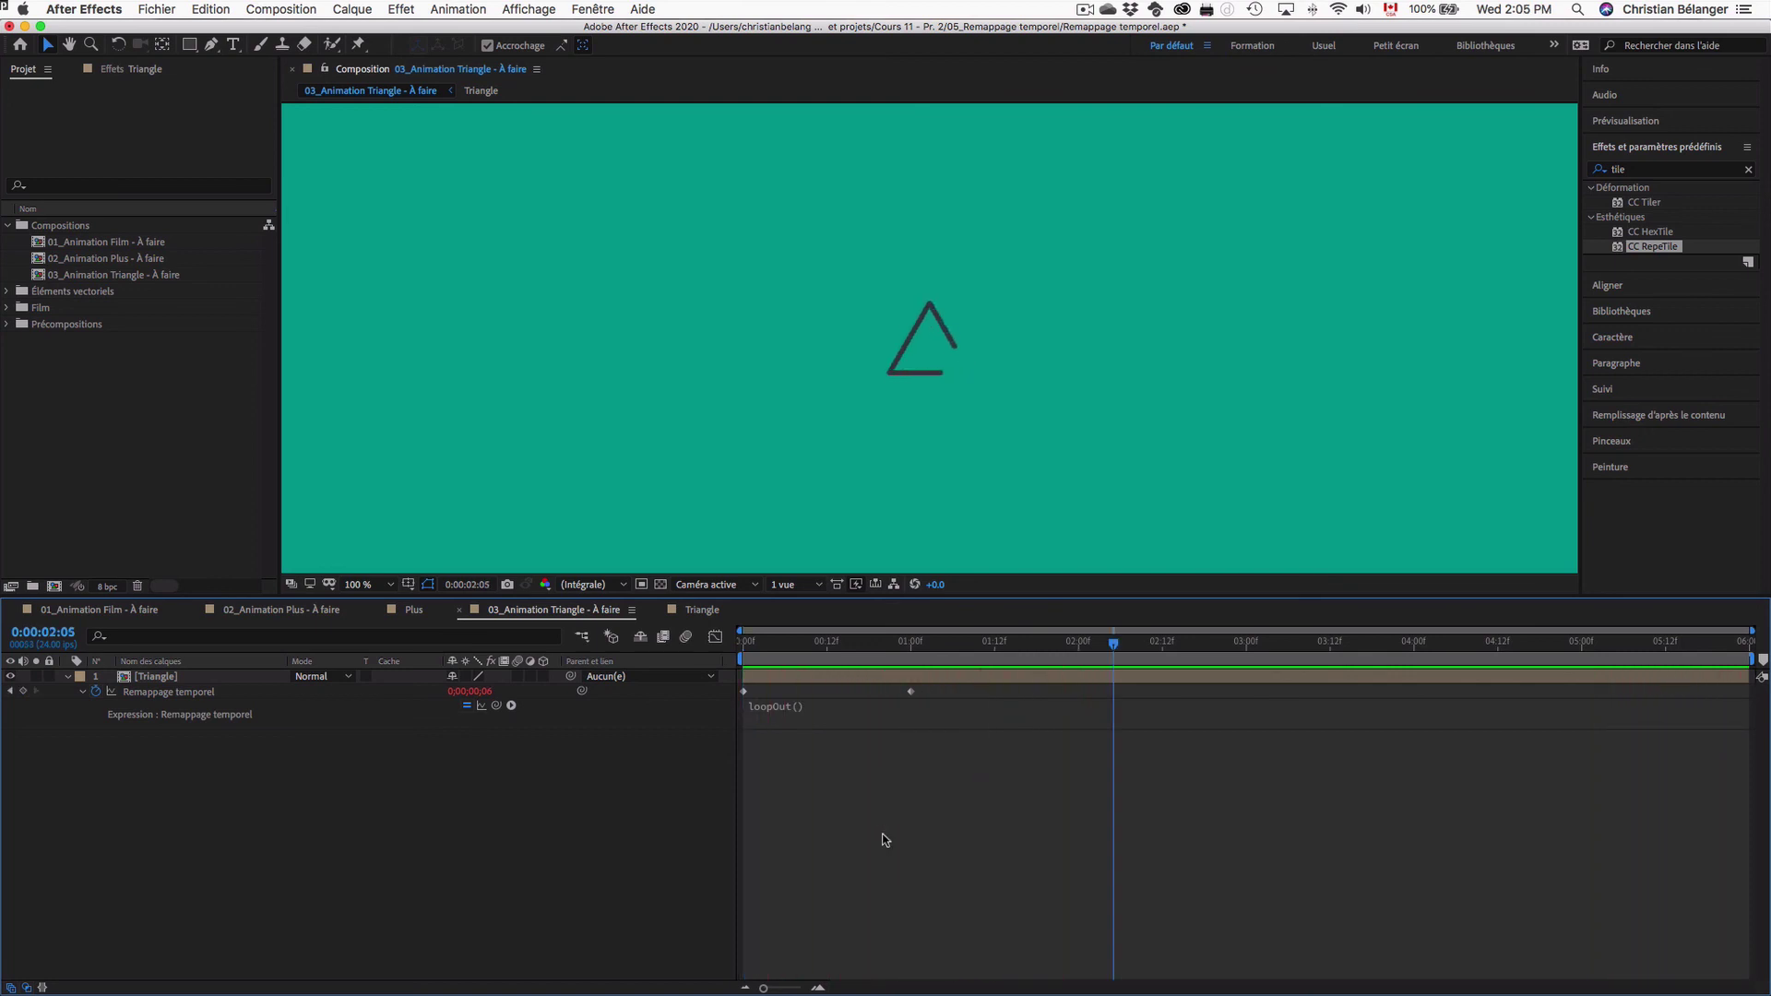